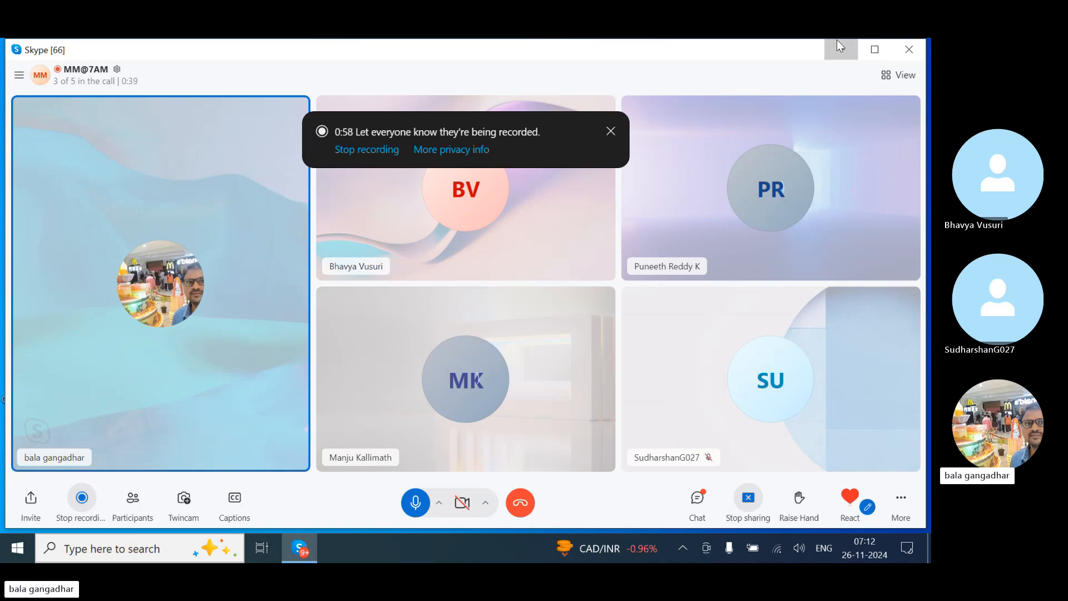
# Step: Minimize the Skype call, start SAP Logon and open the SAP FUNCTIO... connection on instance 78
pyautogui.click(837, 40)
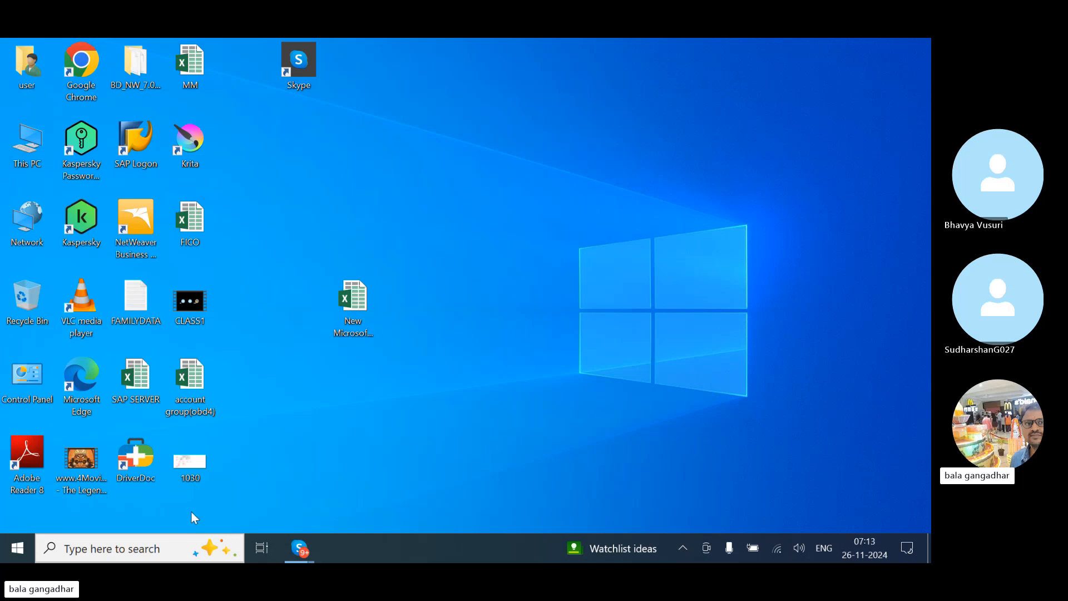
pyautogui.click(117, 547)
pyautogui.write('p')
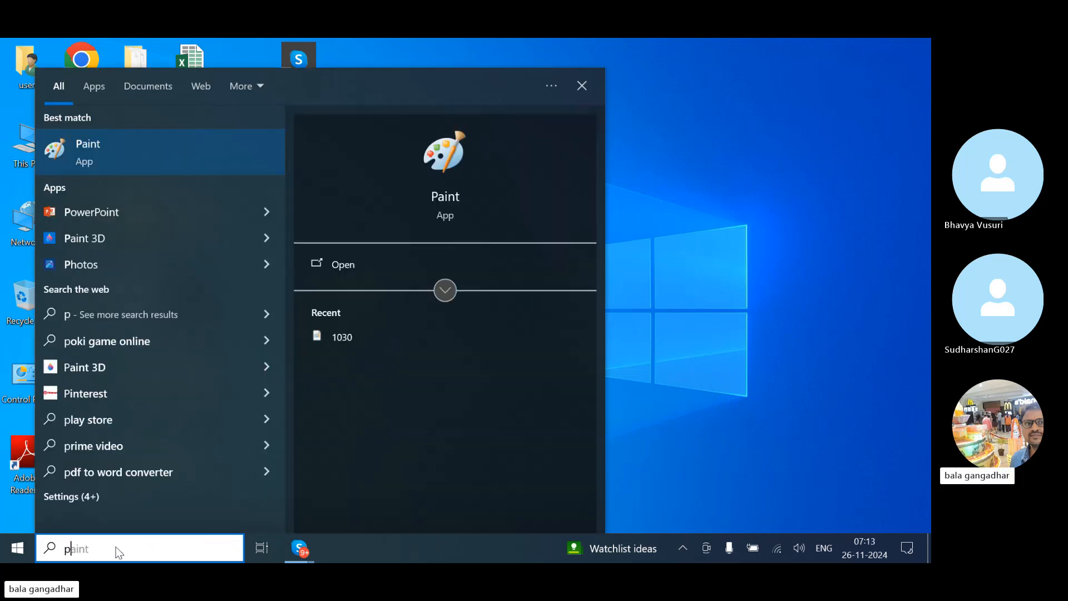
pyautogui.press('BackSpace')
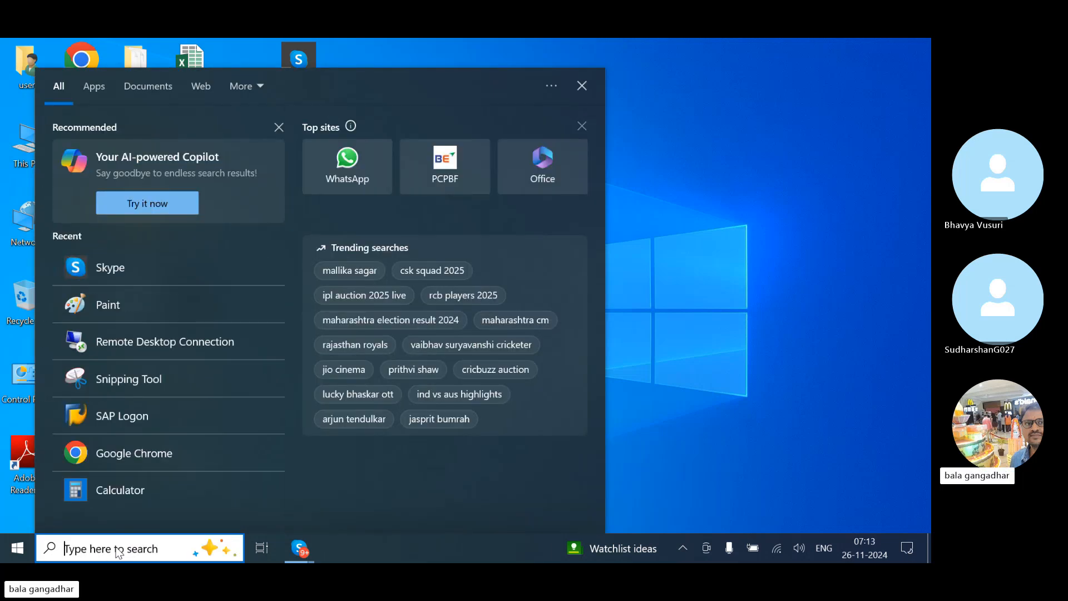
pyautogui.click(115, 422)
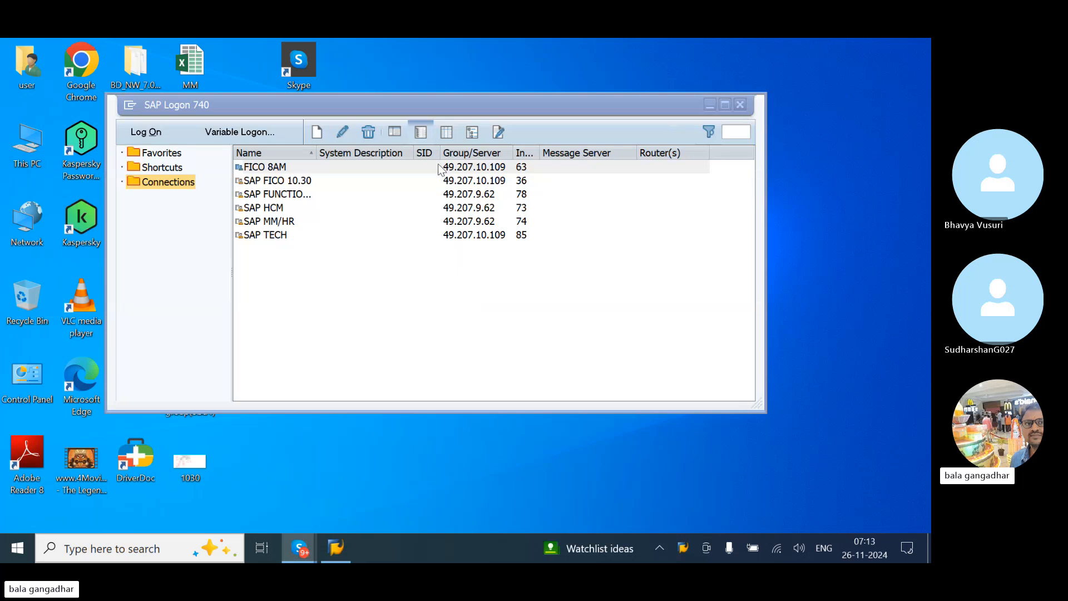
pyautogui.click(266, 197)
pyautogui.doubleClick(266, 198)
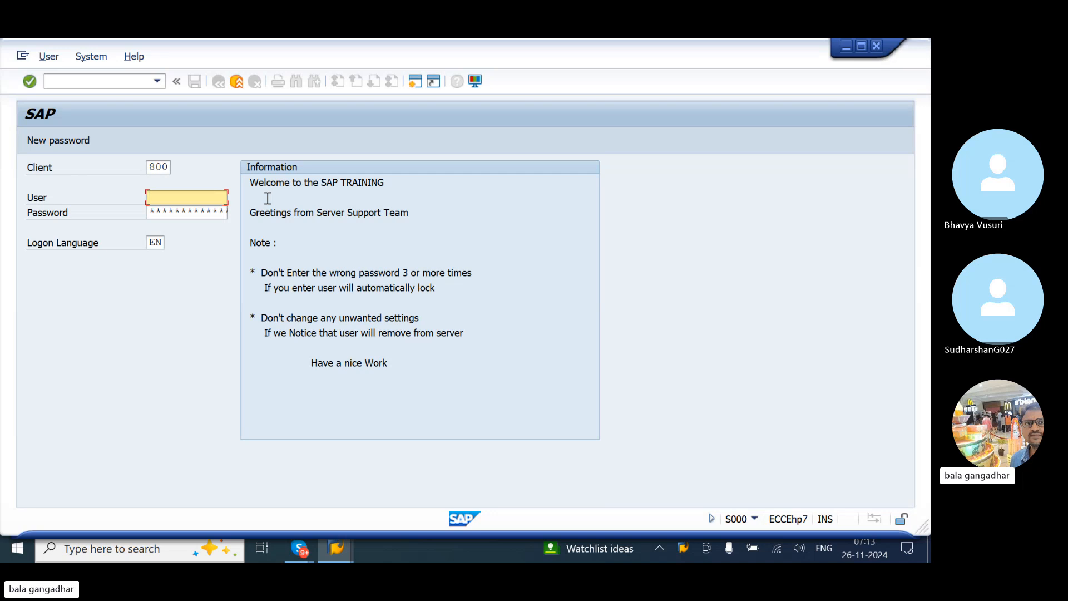
# Step: Check the remembered logon users and enter 78 as the start of the SAP user name
pyautogui.click(186, 190)
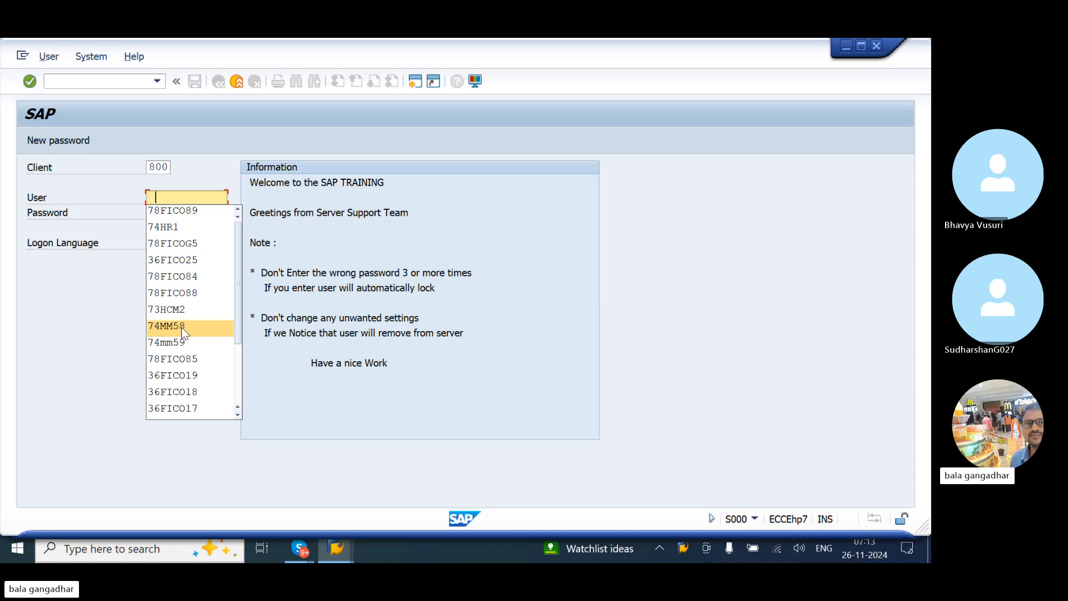
pyautogui.click(163, 191)
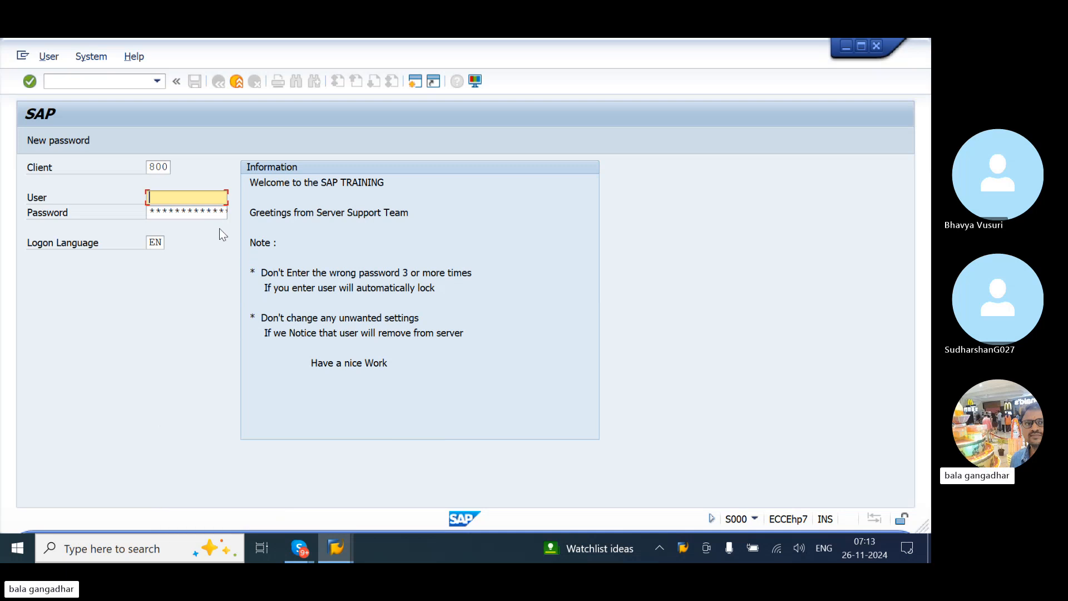
pyautogui.write('87')
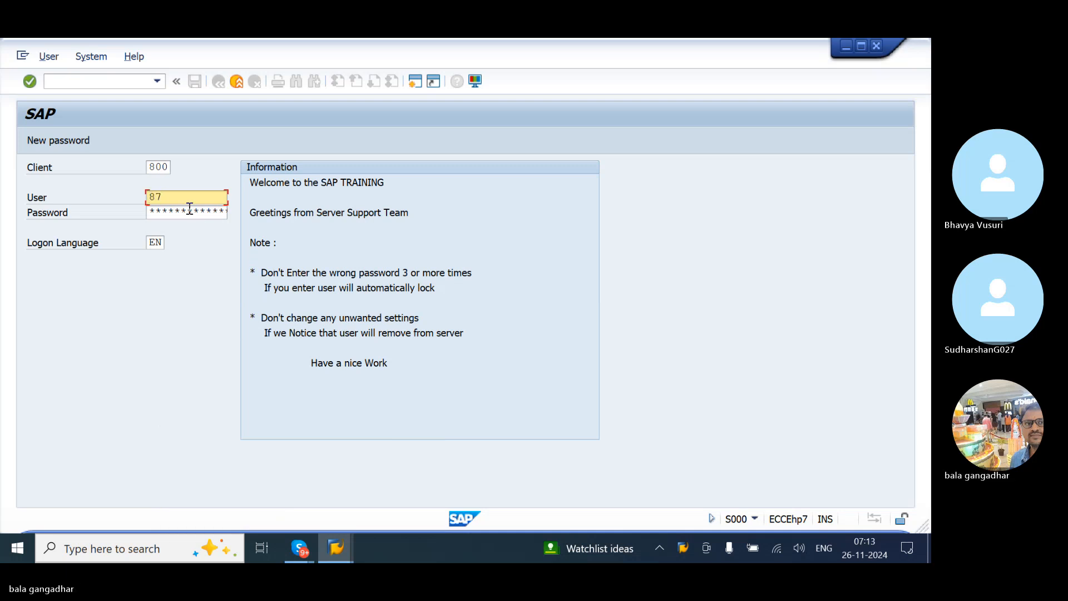
pyautogui.press('BackSpace')
pyautogui.press('BackSpace')
pyautogui.write('78')
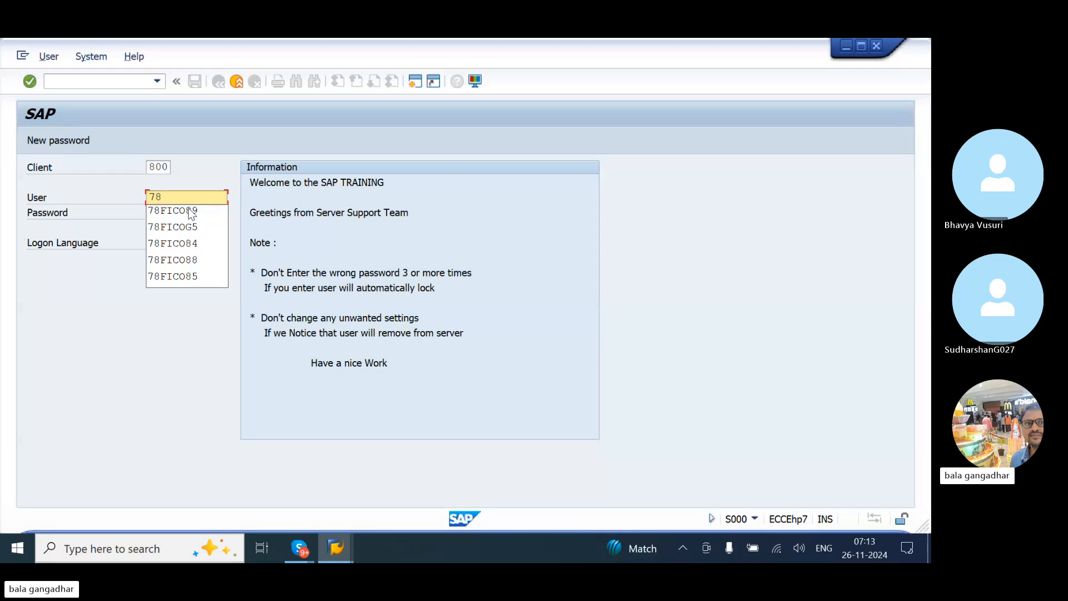
# Step: Switch to the Skype call and look through the group chat history back to early November, then minimize the call
pyautogui.click(296, 558)
pyautogui.click(278, 489)
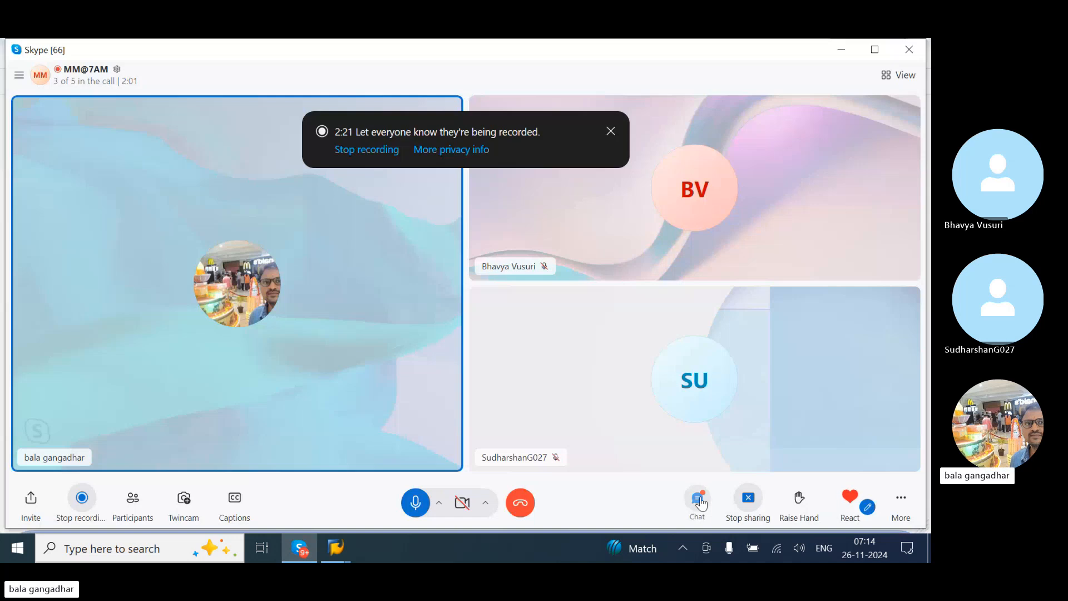
pyautogui.click(696, 499)
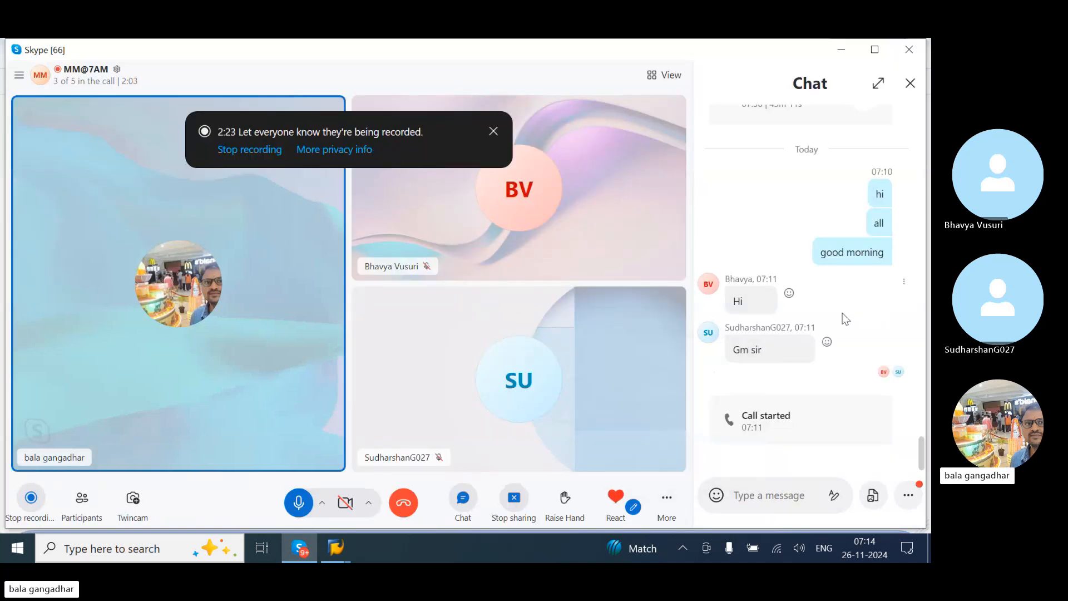
pyautogui.scroll(4, 842, 315)
pyautogui.scroll(10, 842, 318)
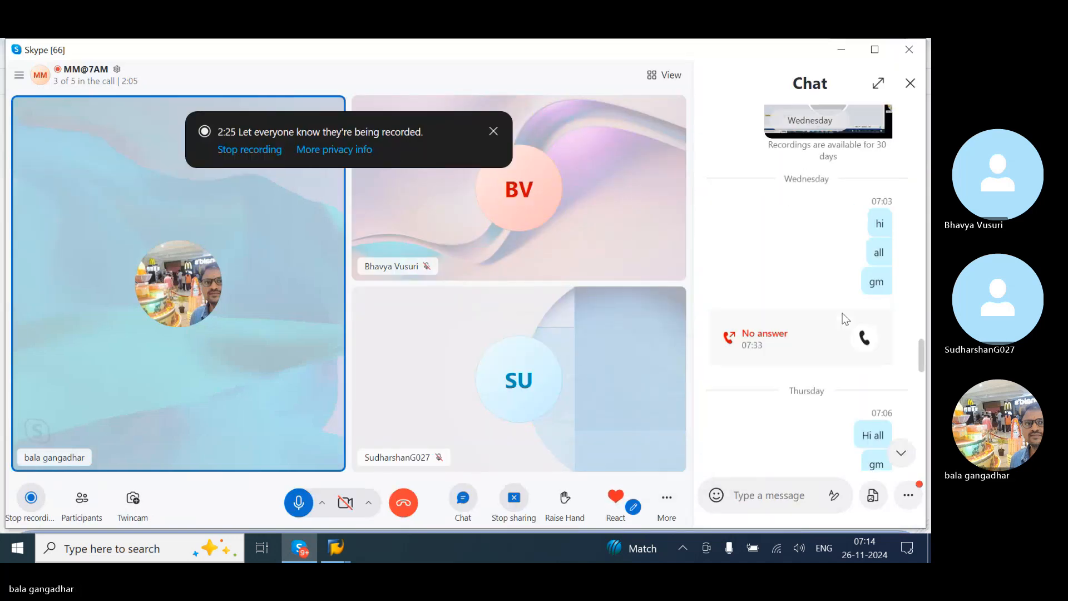
pyautogui.scroll(4, 842, 317)
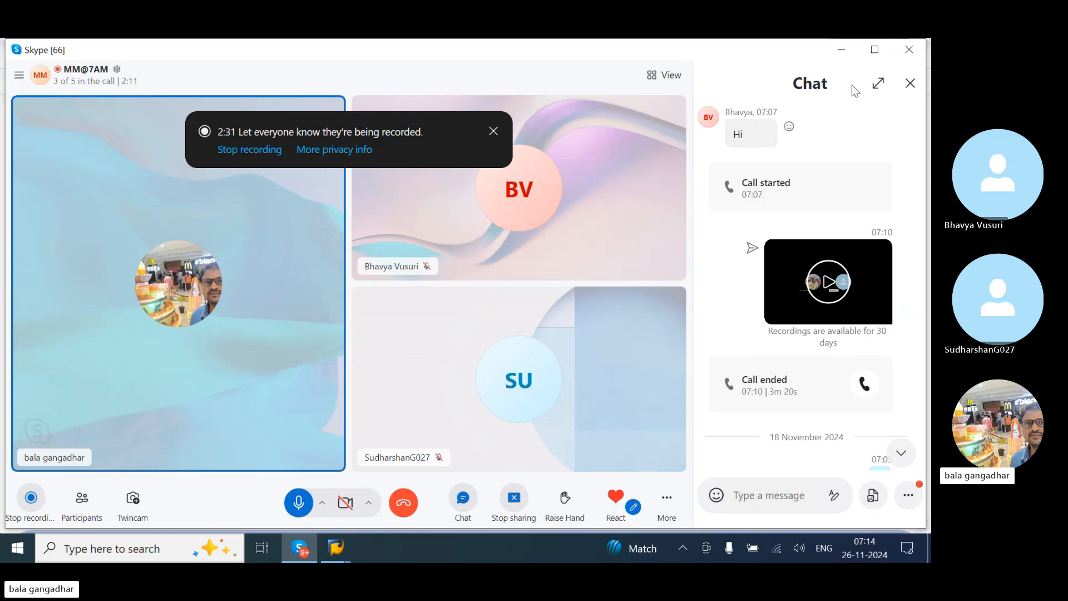
pyautogui.scroll(5, 842, 127)
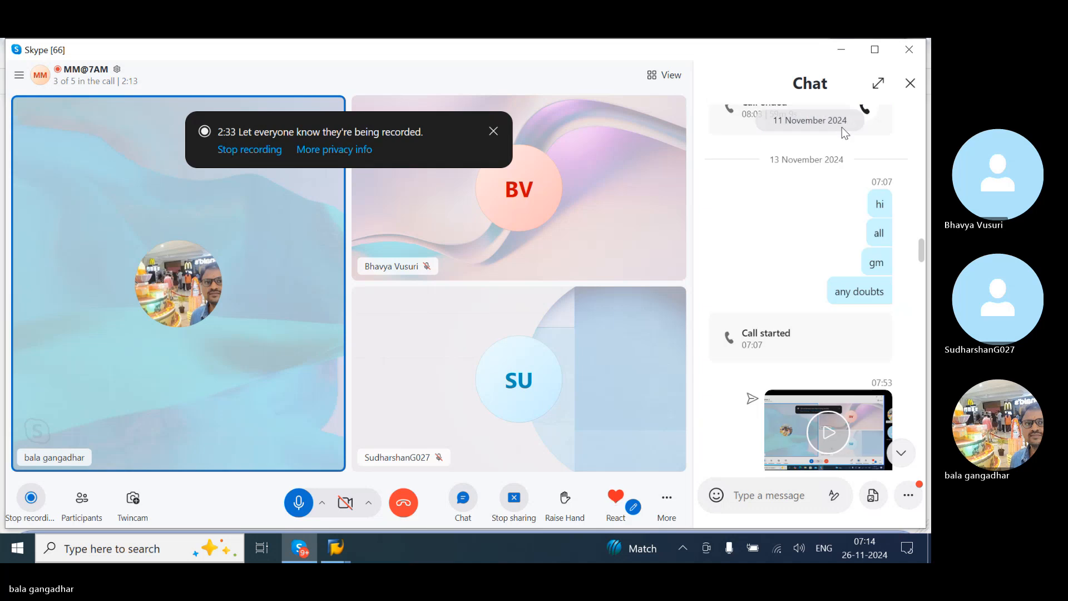
pyautogui.scroll(-5, 842, 127)
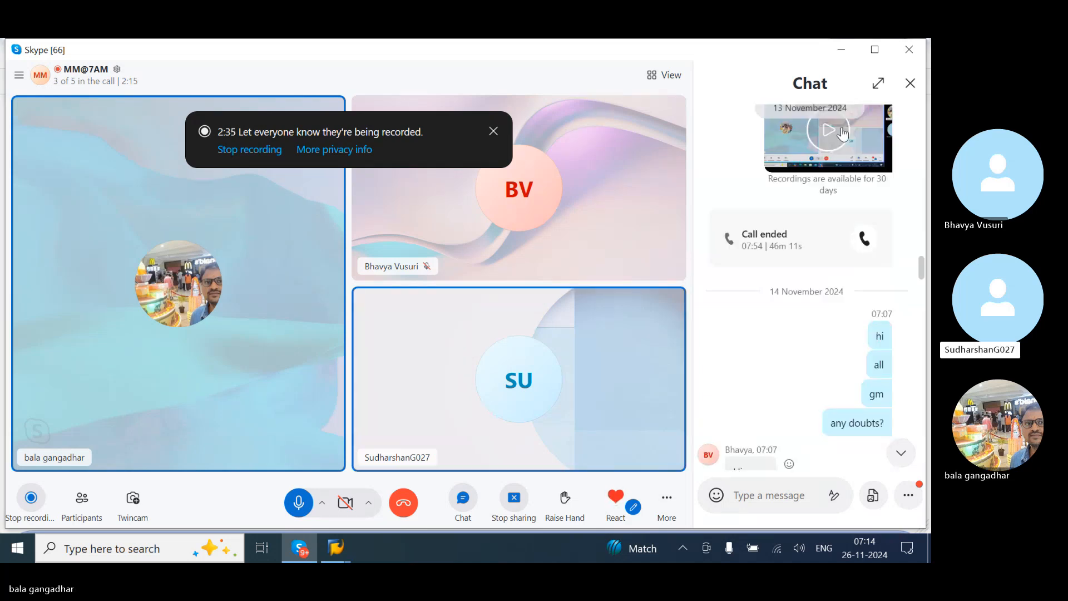
pyautogui.scroll(8, 843, 133)
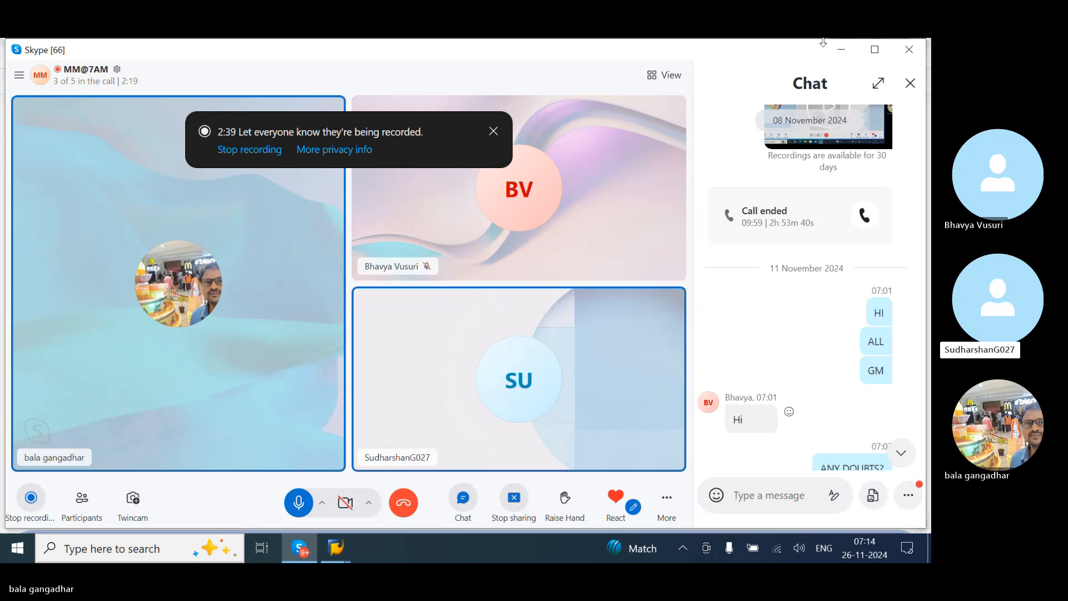
pyautogui.click(840, 55)
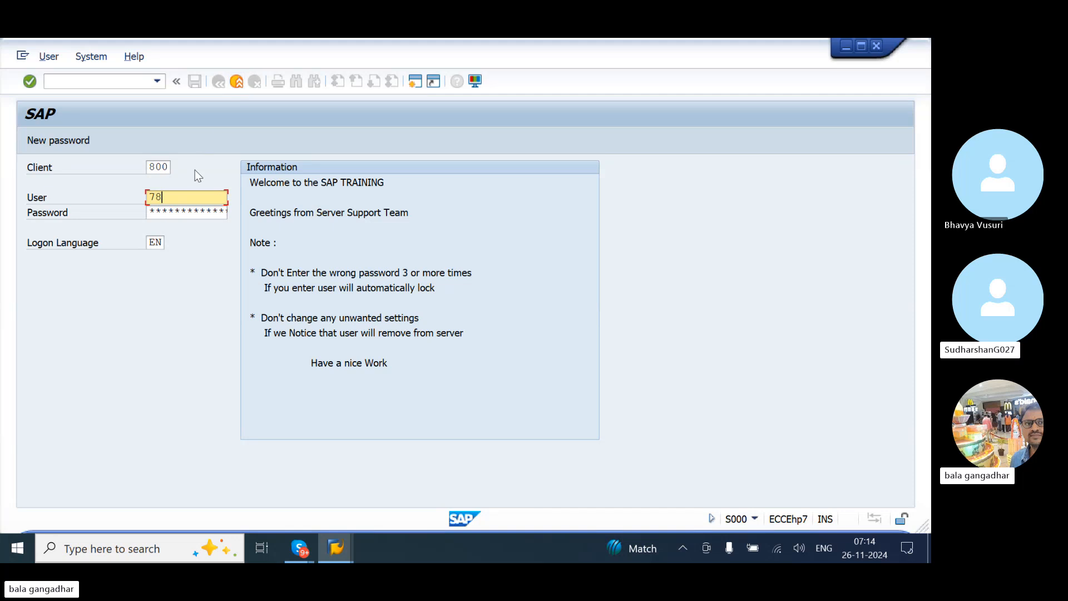
# Step: Try to log on to SAP as user 78FICO88 with the account password
pyautogui.click(184, 198)
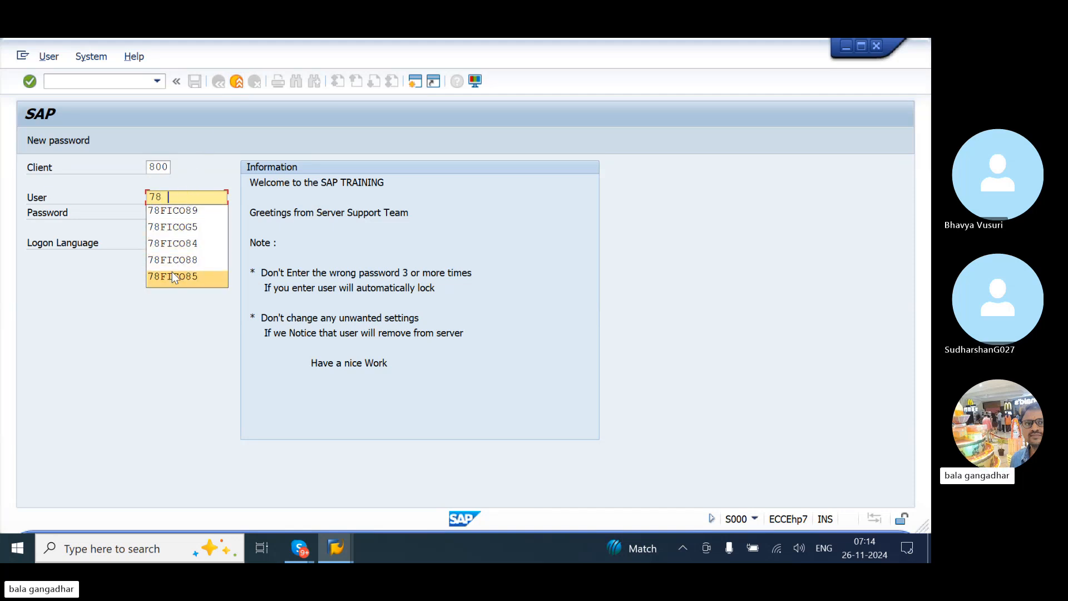
pyautogui.click(190, 259)
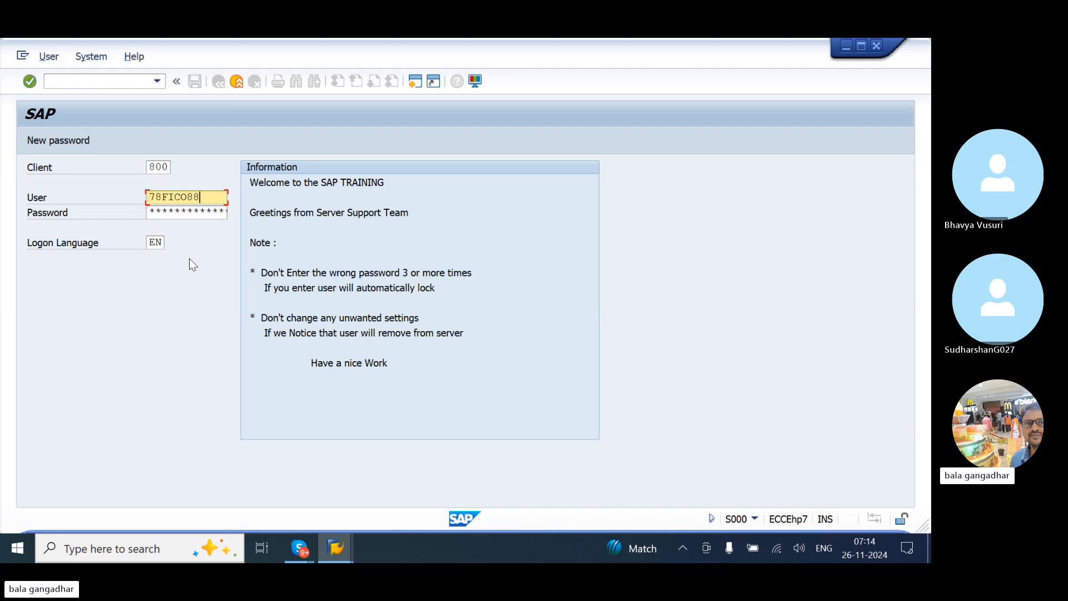
pyautogui.press('Tab')
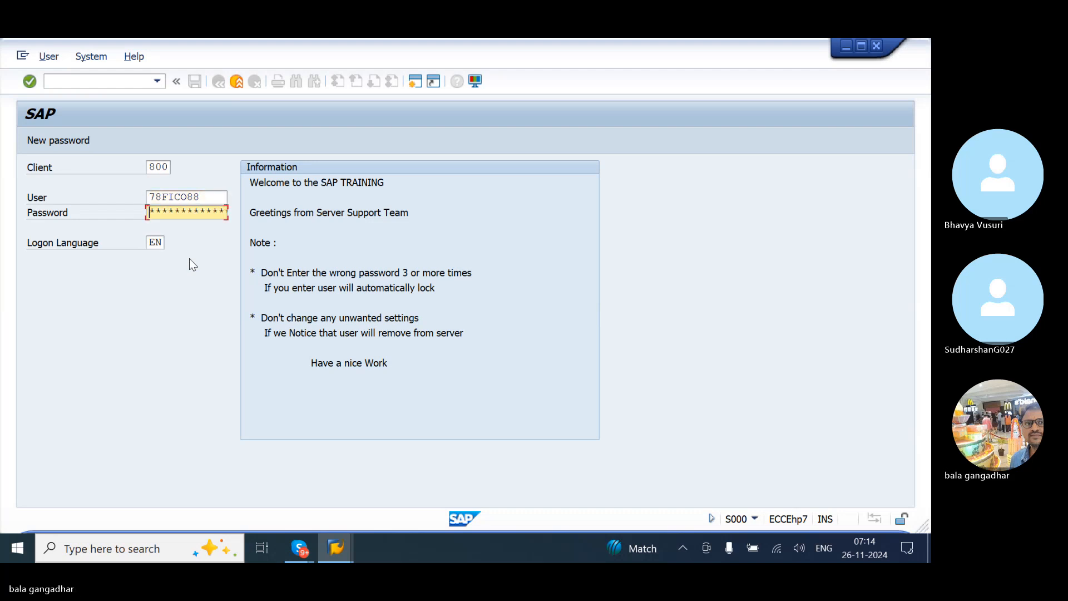
pyautogui.press('Right')
pyautogui.press('Right')
pyautogui.press('Right')
pyautogui.press('Right')
pyautogui.press('Right')
pyautogui.press('Right')
pyautogui.press('Return')
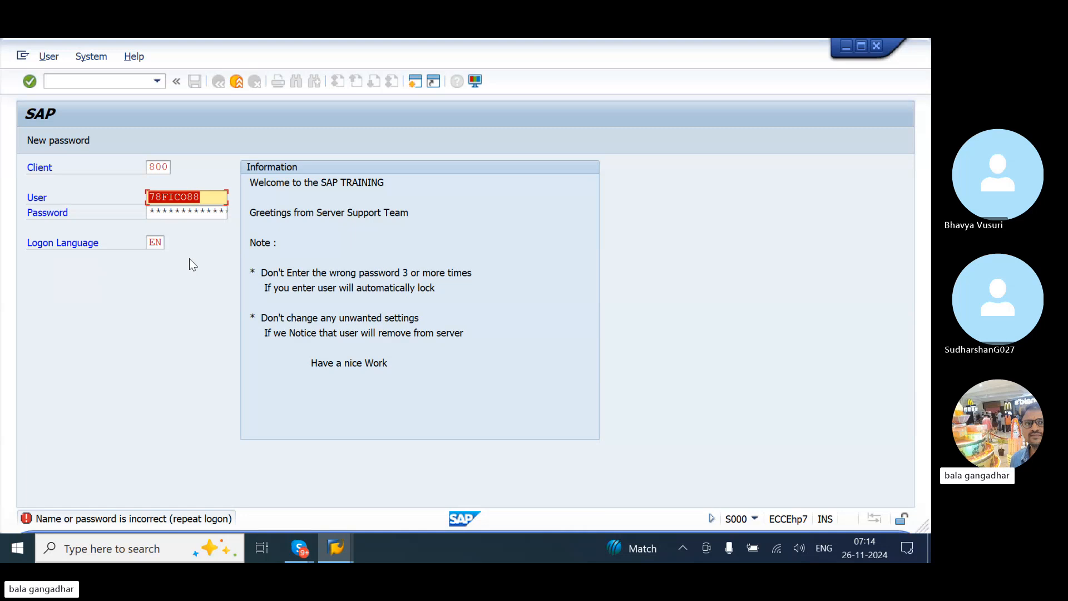
# Step: Retry the 78FICO88 logon by re-entering the account password, and exit the SAP logon screen
pyautogui.click(190, 214)
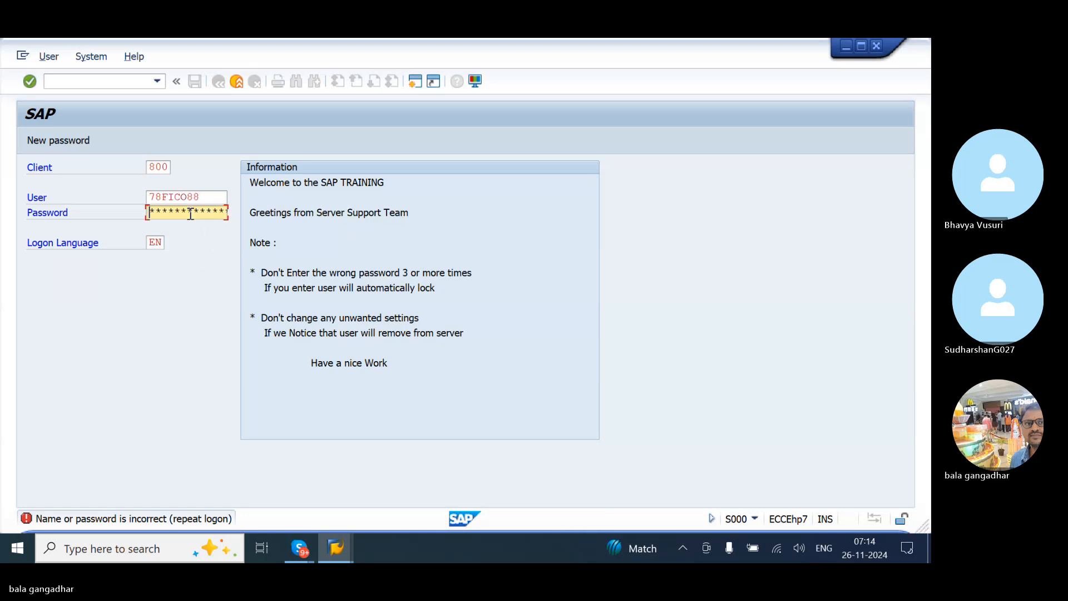
pyautogui.press('Right')
pyautogui.press('Return')
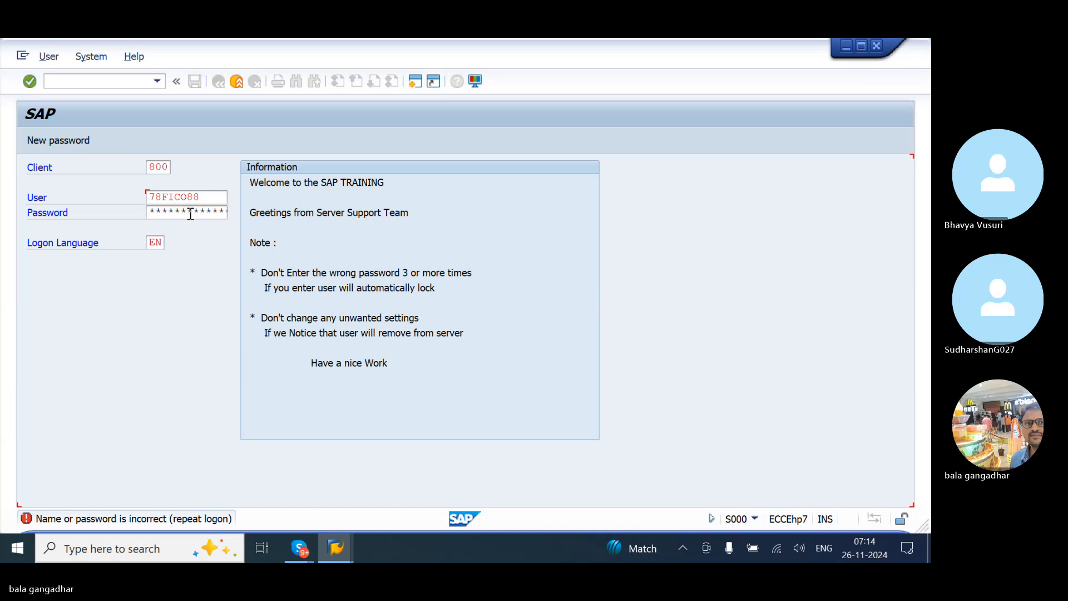
pyautogui.click(236, 82)
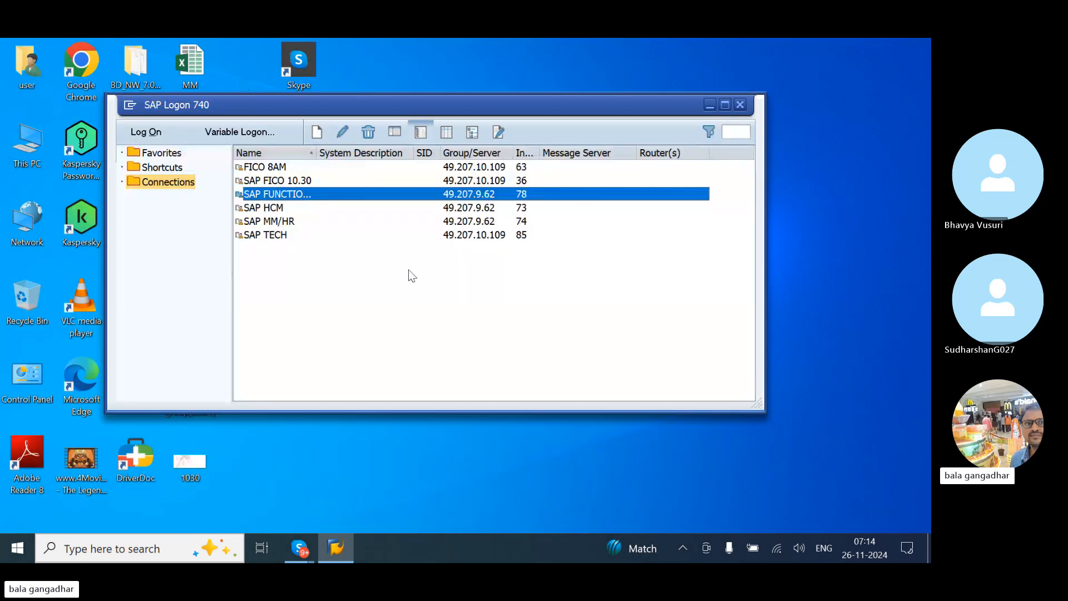
# Step: Reopen the SAP FUNCTIO... connection and log on as user 78FICO84 with the account password
pyautogui.doubleClick(266, 194)
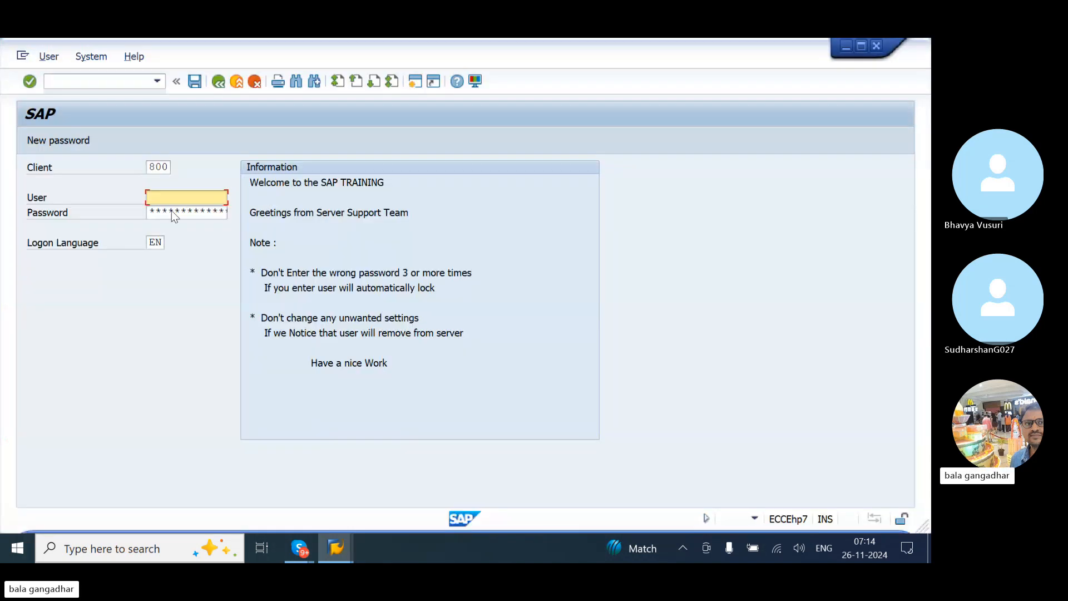
pyautogui.write('78f')
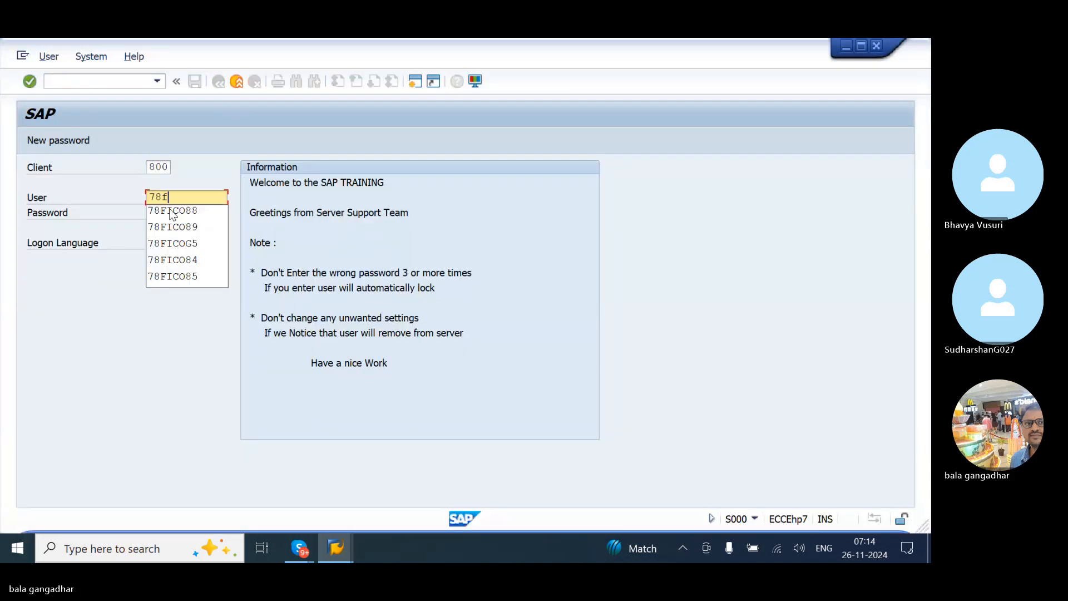
pyautogui.click(182, 260)
pyautogui.press('Tab')
pyautogui.write('*******')
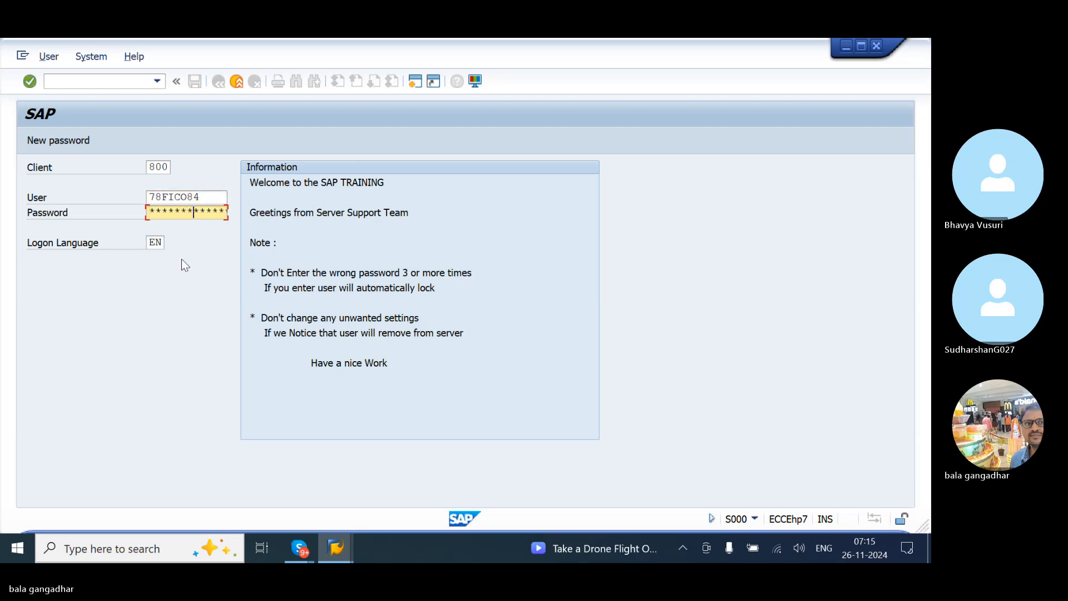
pyautogui.press('Return')
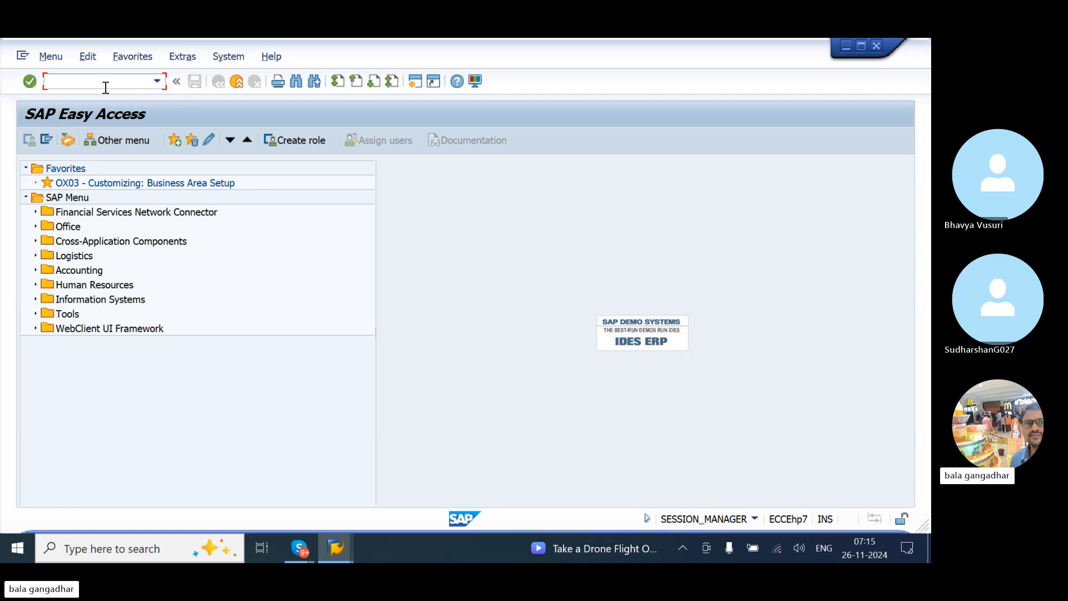
# Step: Find Paint with the Windows search and open it with a blank canvas
pyautogui.click(203, 551)
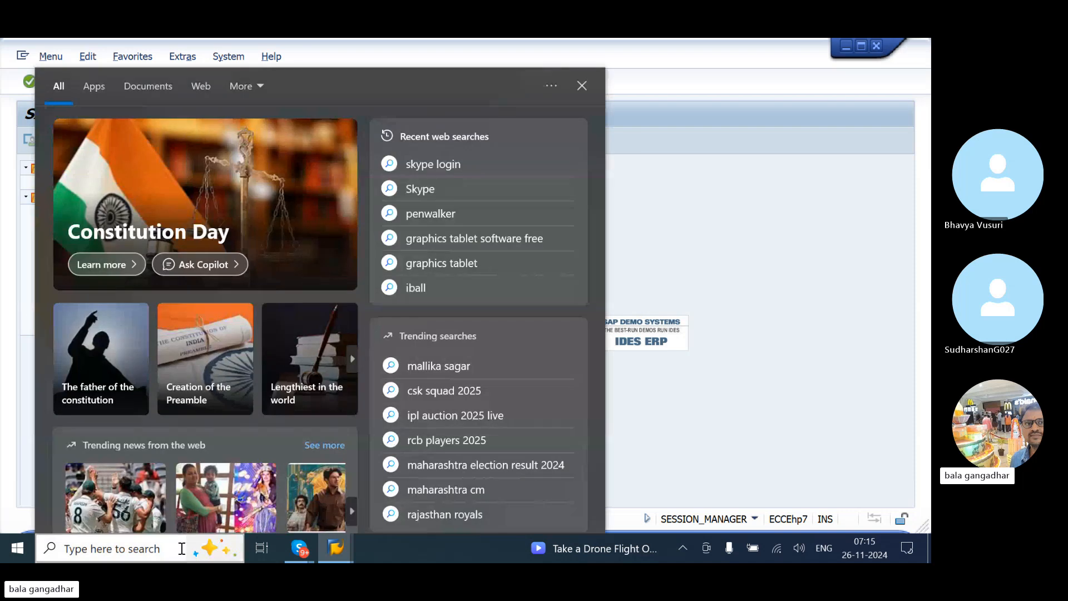
pyautogui.write('pai')
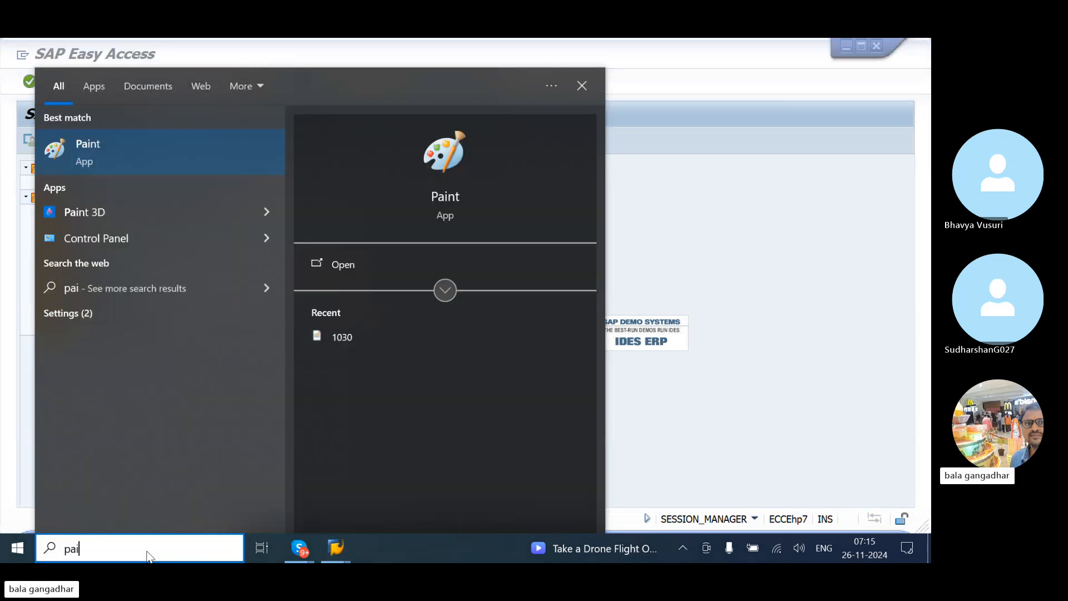
pyautogui.click(143, 164)
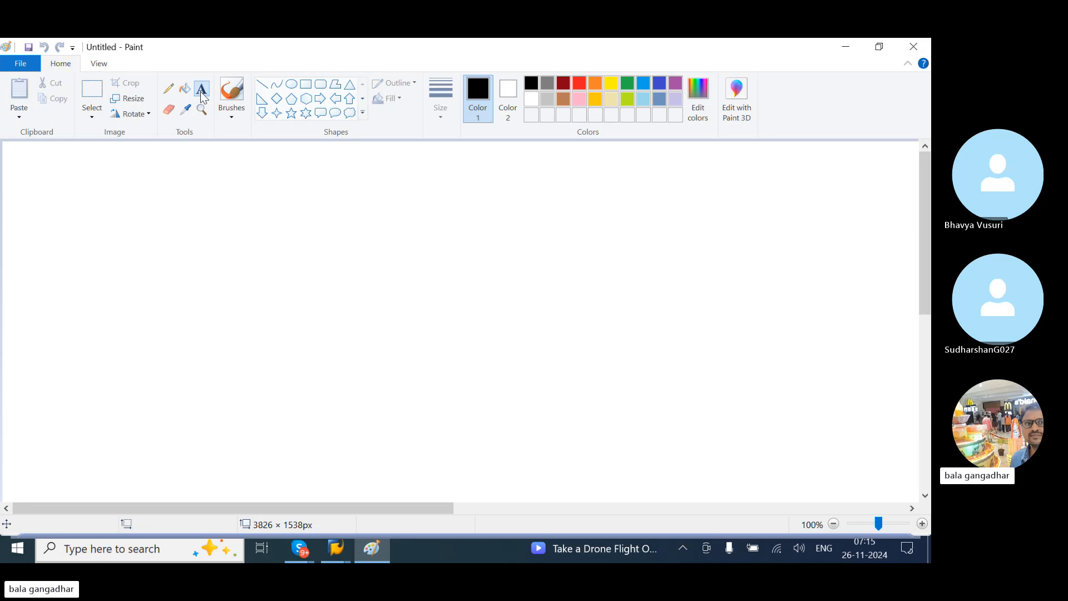
# Step: Add the text heading "LOGISTICS INVOICE VERIFICATION(LIV)" near the top of the canvas, widening its text box to fit one line
pyautogui.click(203, 96)
pyautogui.click(150, 178)
pyautogui.write('1')
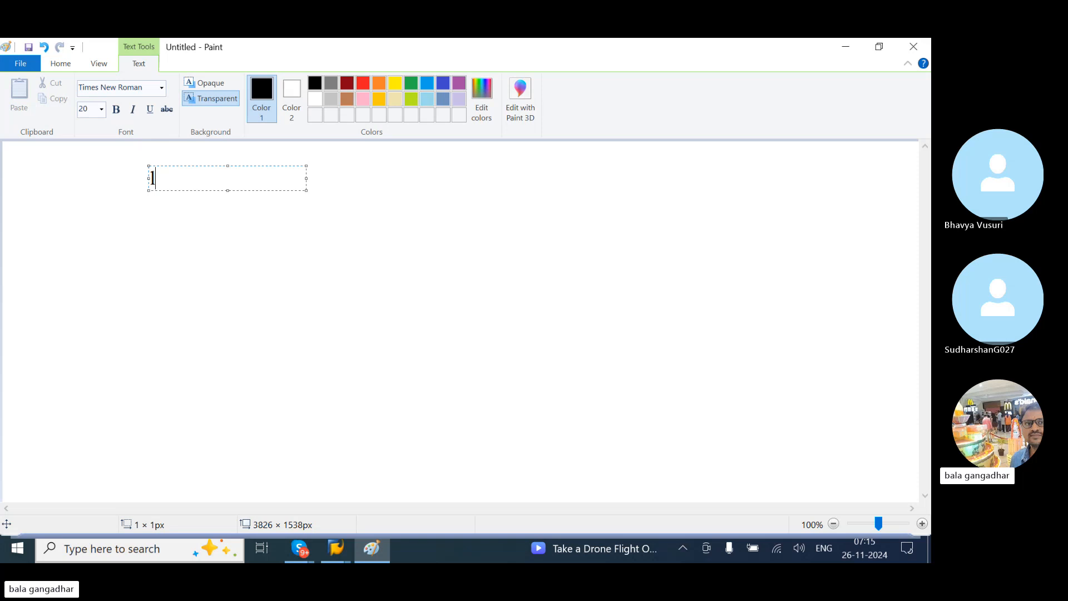
pyautogui.write('o')
pyautogui.press('BackSpace')
pyautogui.press('BackSpace')
pyautogui.write('LOGISTICS INVOI')
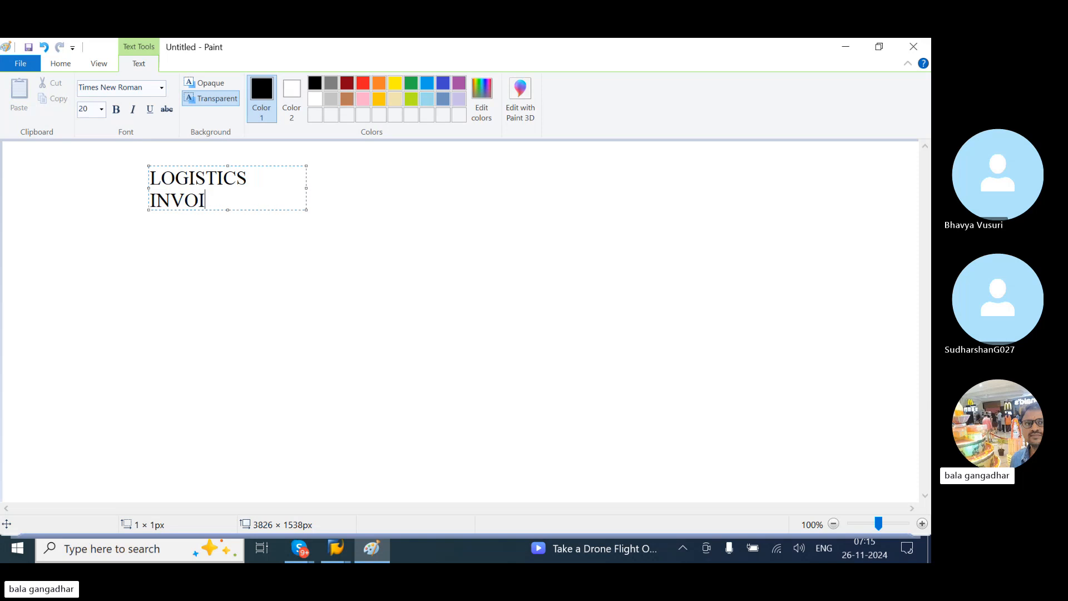
pyautogui.write('CE VERFI')
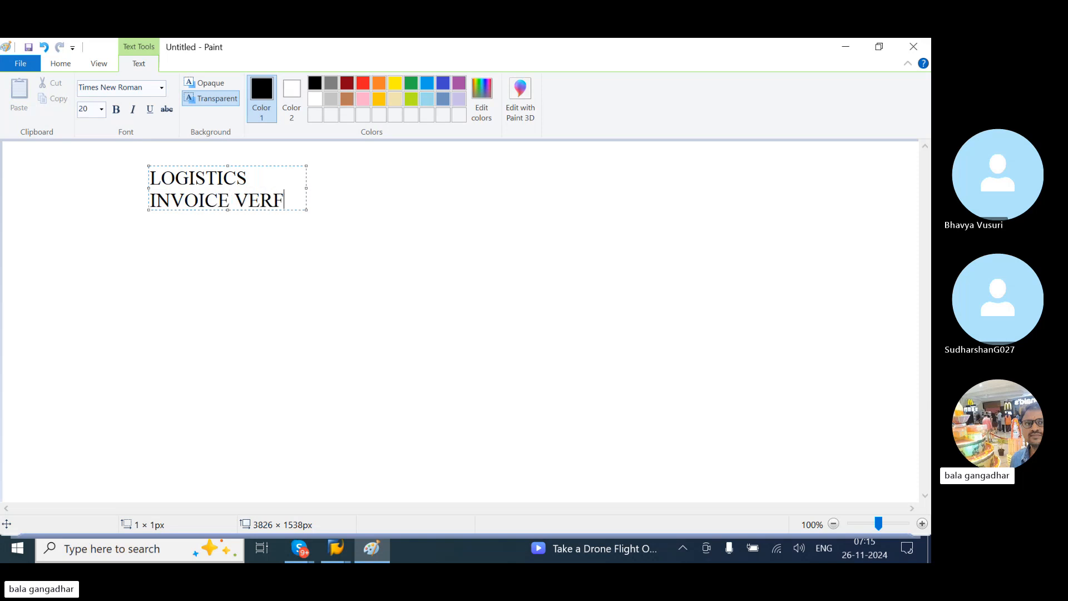
pyautogui.press('BackSpace')
pyautogui.press('BackSpace')
pyautogui.write('IFICA')
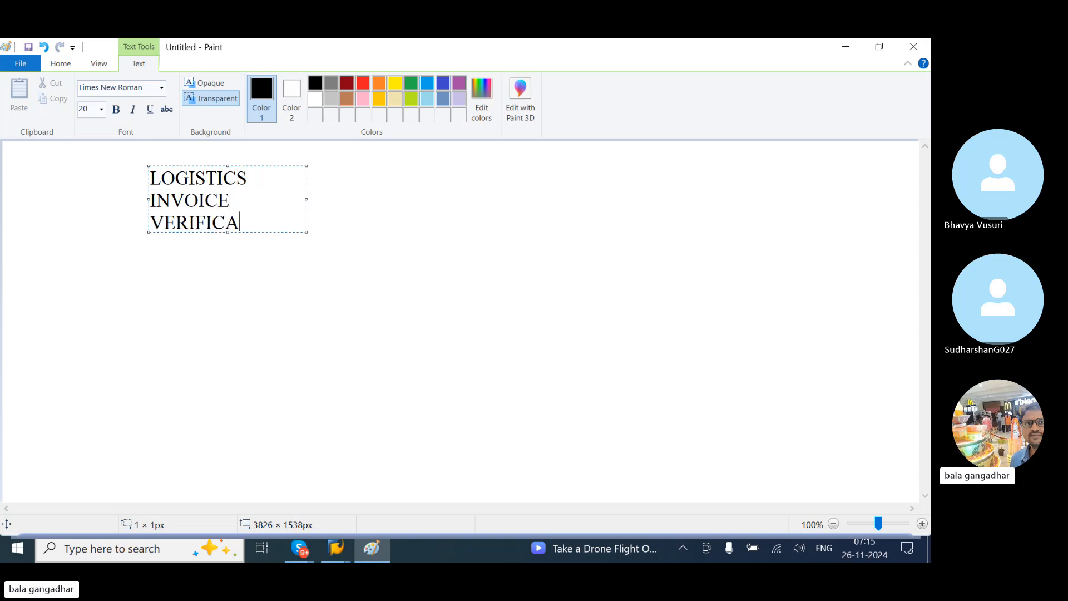
pyautogui.write('TION')
pyautogui.moveTo(307, 199); pyautogui.dragTo(770, 301)
pyautogui.write('(')
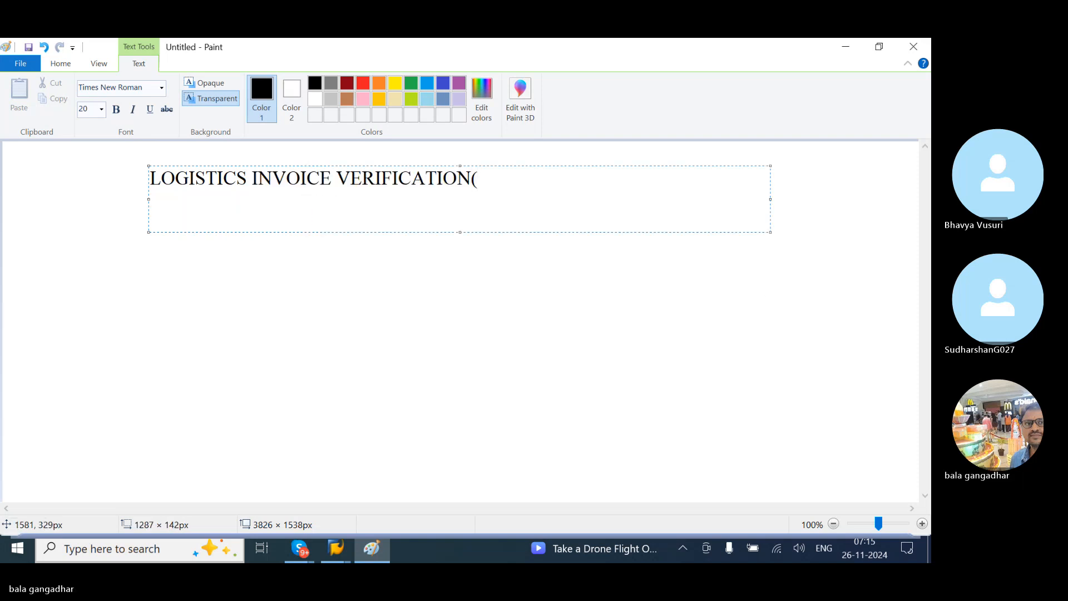
pyautogui.write('LIV)')
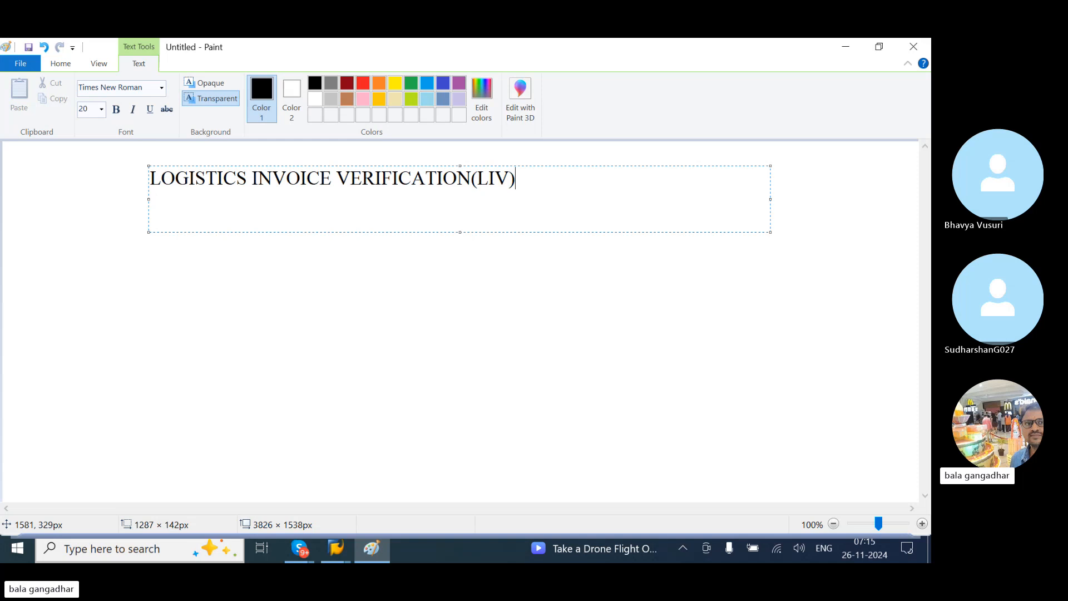
# Step: Underline the LIV heading with a row of hyphens on the next line, about as long as the heading
pyautogui.press('Return')
pyautogui.write('------------------')
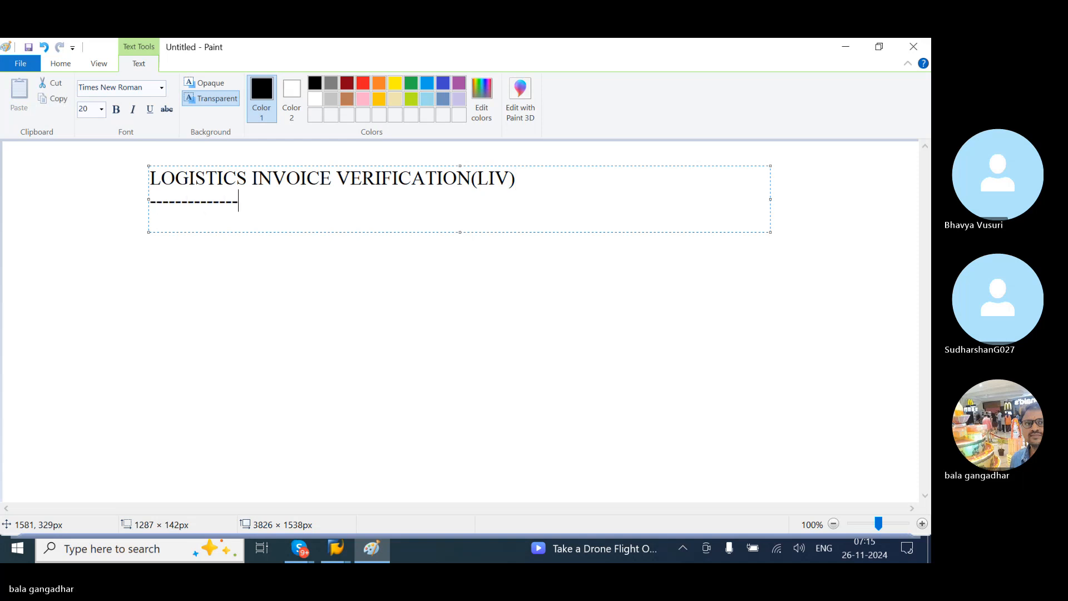
pyautogui.write('------------------------------')
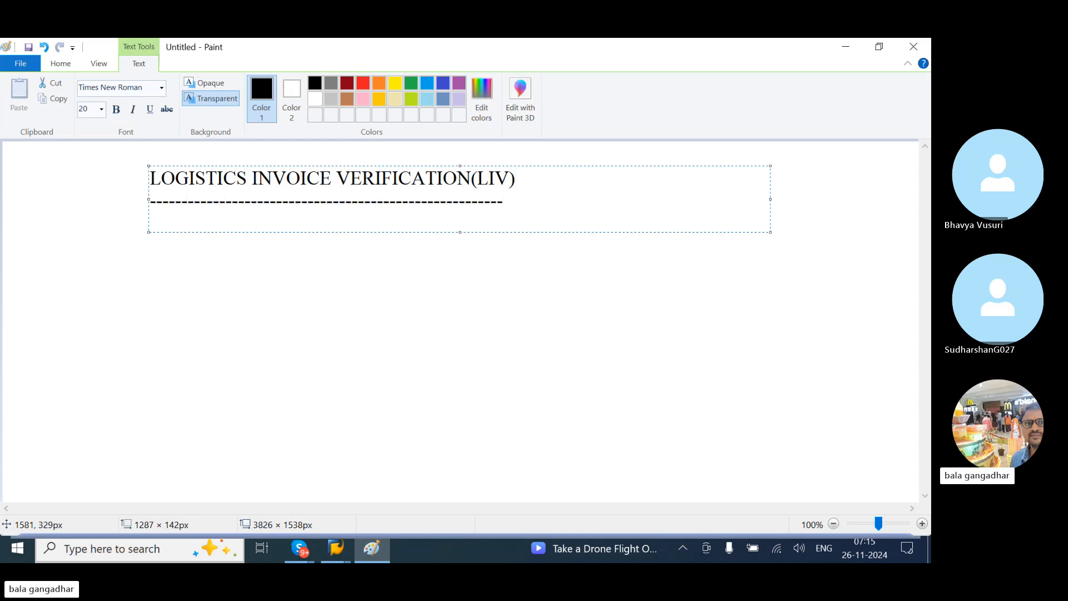
# Step: Add the labels PURCHASE ORDER, GOODS RECEIPTS(GR) and INVOICE, spaced out in one row a few lines below the heading
pyautogui.press('Return')
pyautogui.press('Return')
pyautogui.press('Return')
pyautogui.press('Return')
pyautogui.write('PURC')
pyautogui.write('HA')
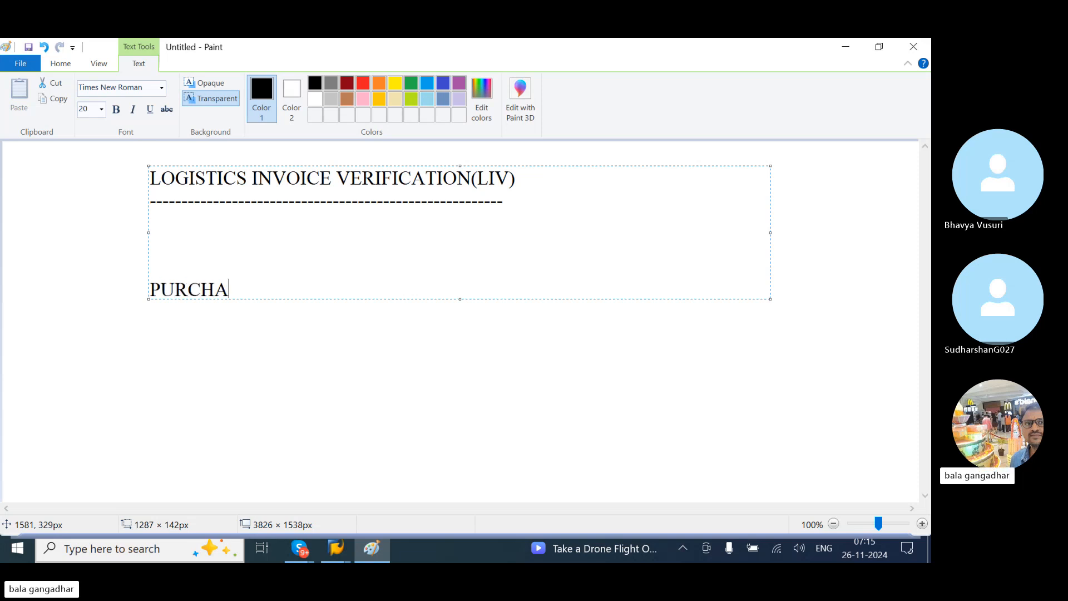
pyautogui.write('SE ORDER  ')
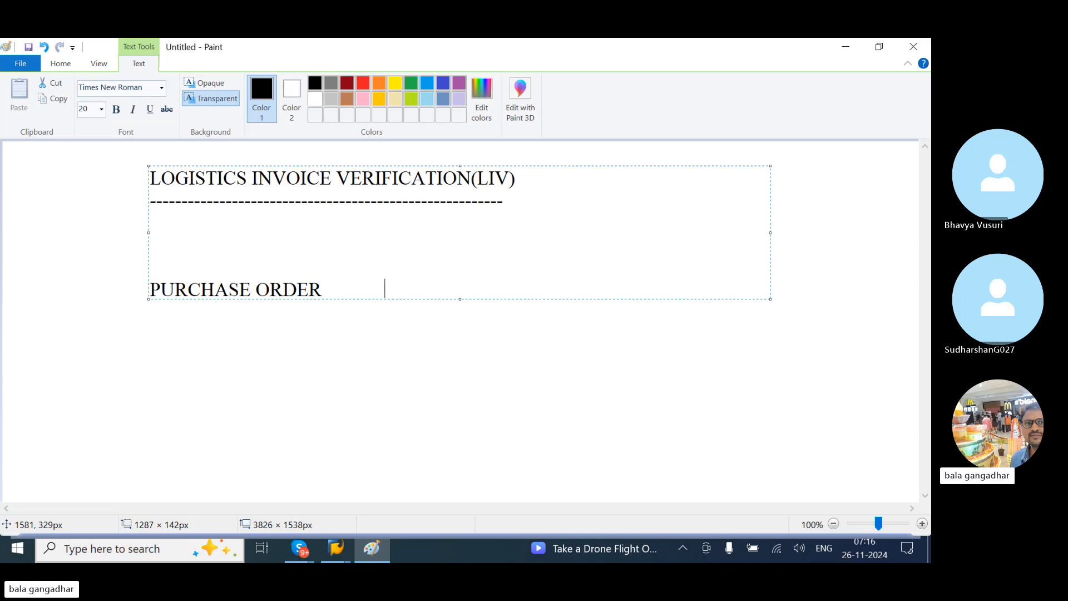
pyautogui.write('                 GOODS RECEI')
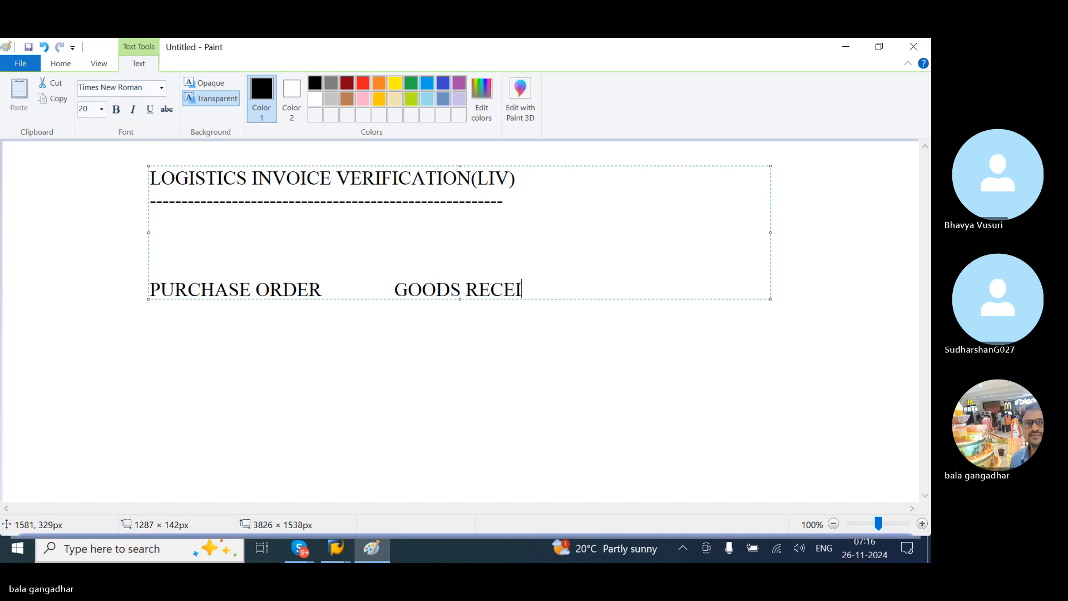
pyautogui.write('PTS(GR)                  ')
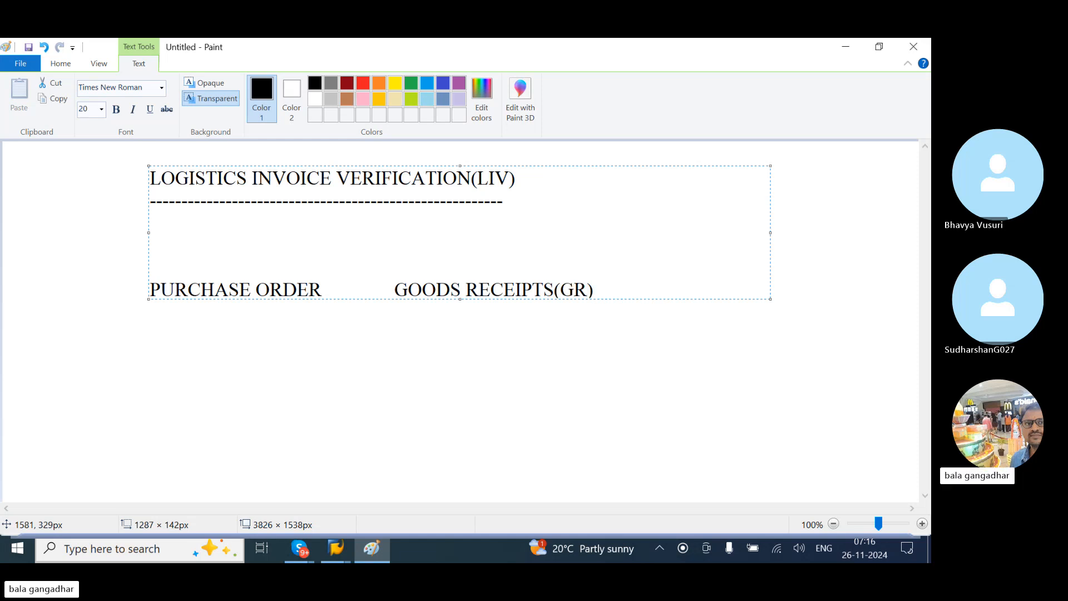
pyautogui.write('INVOICE')
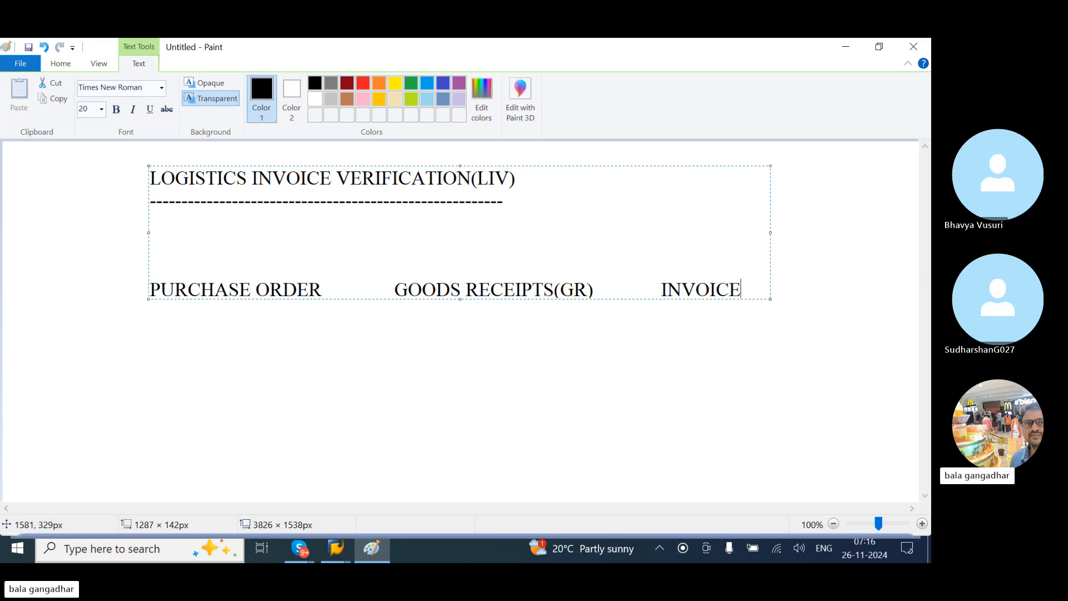
pyautogui.click(582, 360)
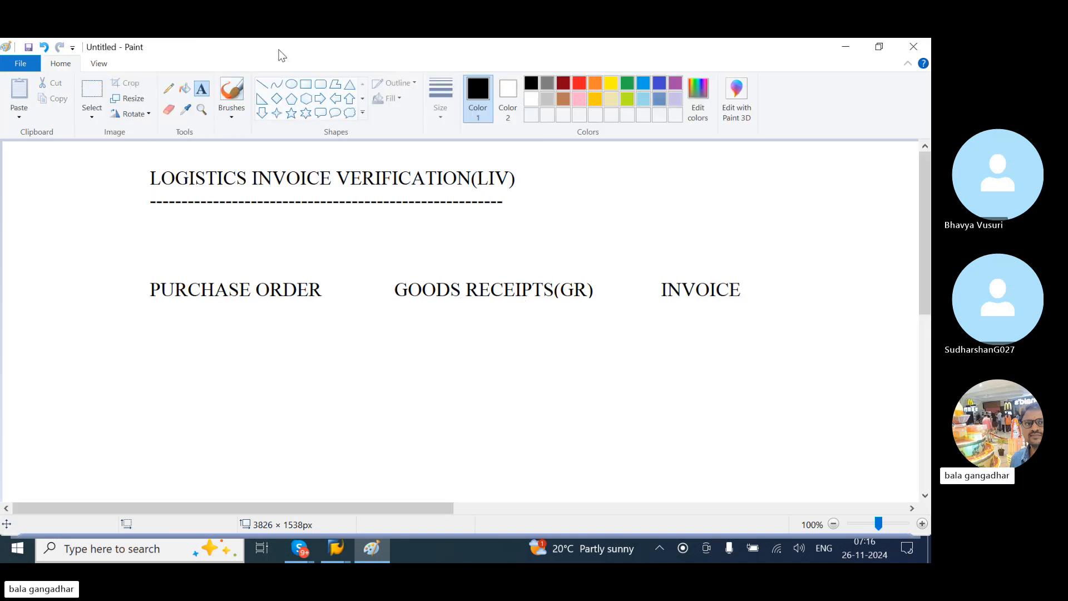
# Step: Frame each of the three labels with a rounded rectangle and draw a block arrow from the PURCHASE ORDER box to the GOODS RECEIPTS(GR) box
pyautogui.click(321, 84)
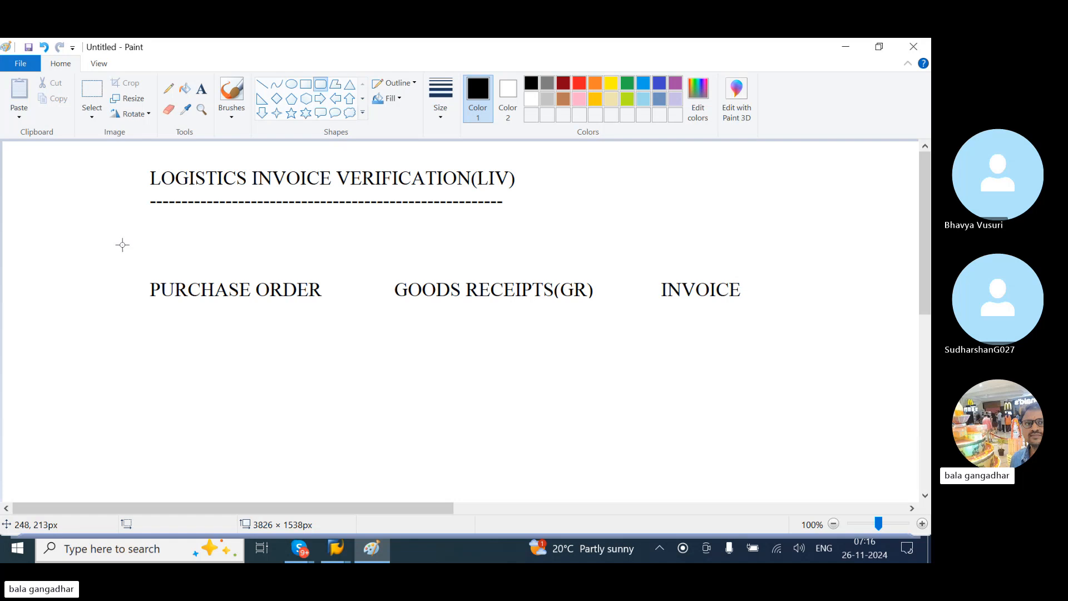
pyautogui.moveTo(122, 245); pyautogui.dragTo(333, 361)
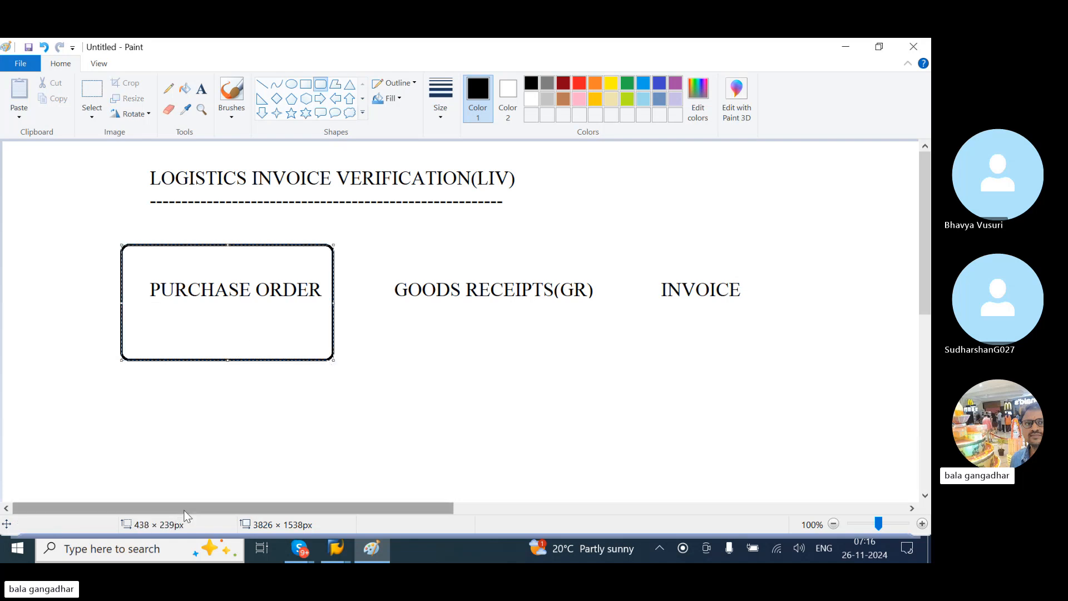
pyautogui.moveTo(184, 511); pyautogui.dragTo(232, 506)
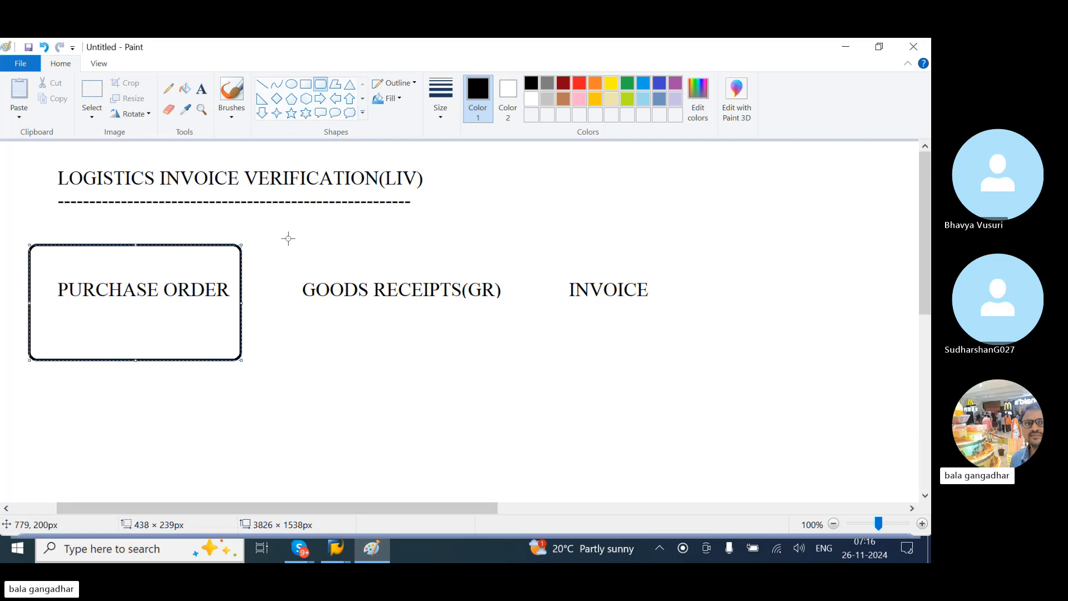
pyautogui.moveTo(288, 238); pyautogui.dragTo(508, 352)
pyautogui.moveTo(553, 221); pyautogui.dragTo(710, 354)
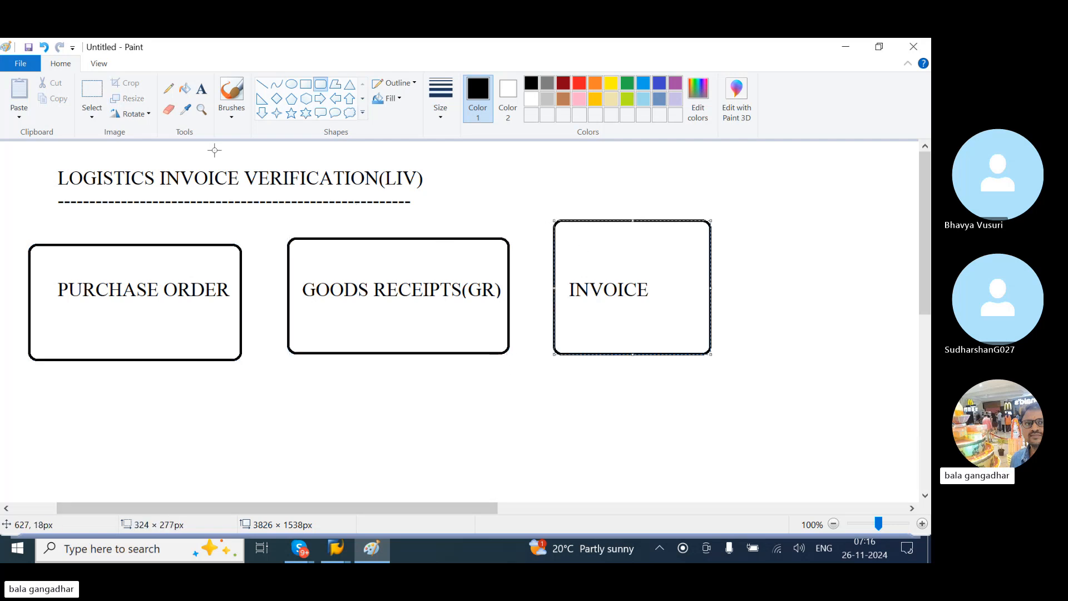
pyautogui.click(322, 100)
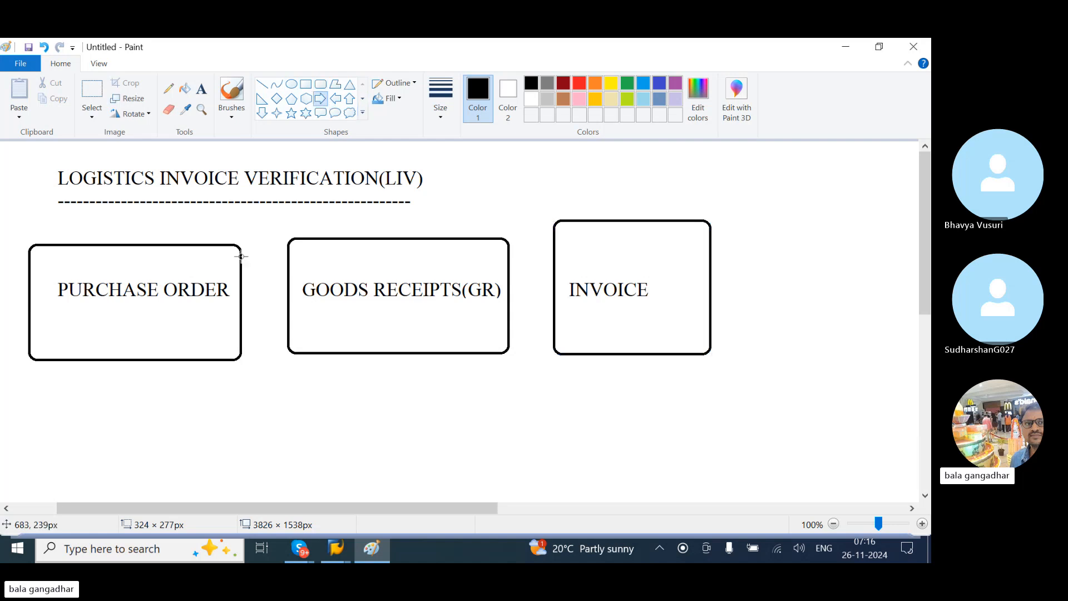
pyautogui.moveTo(238, 255); pyautogui.dragTo(285, 273)
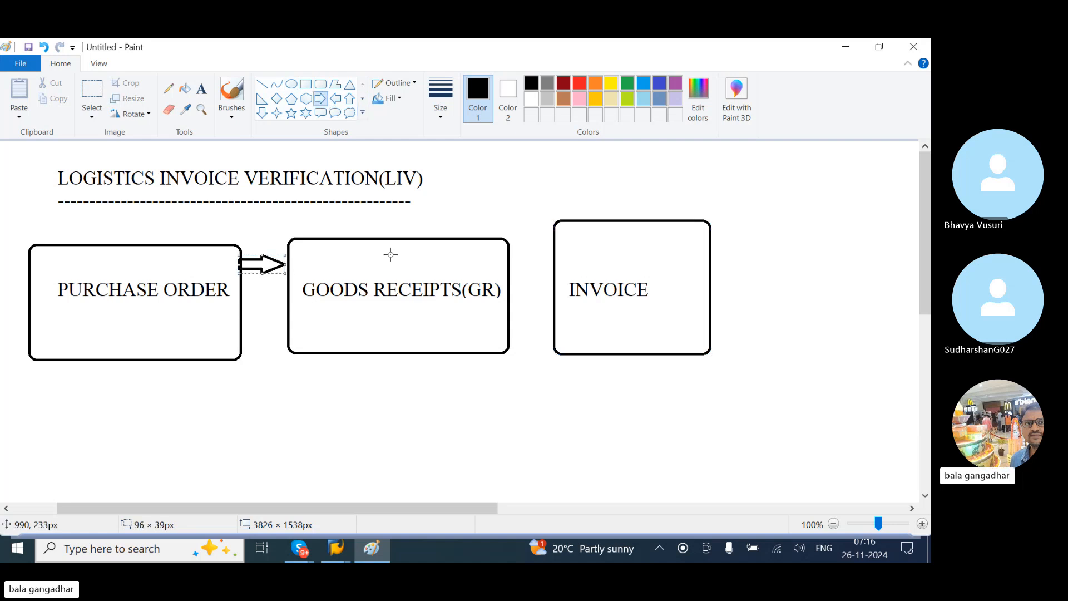
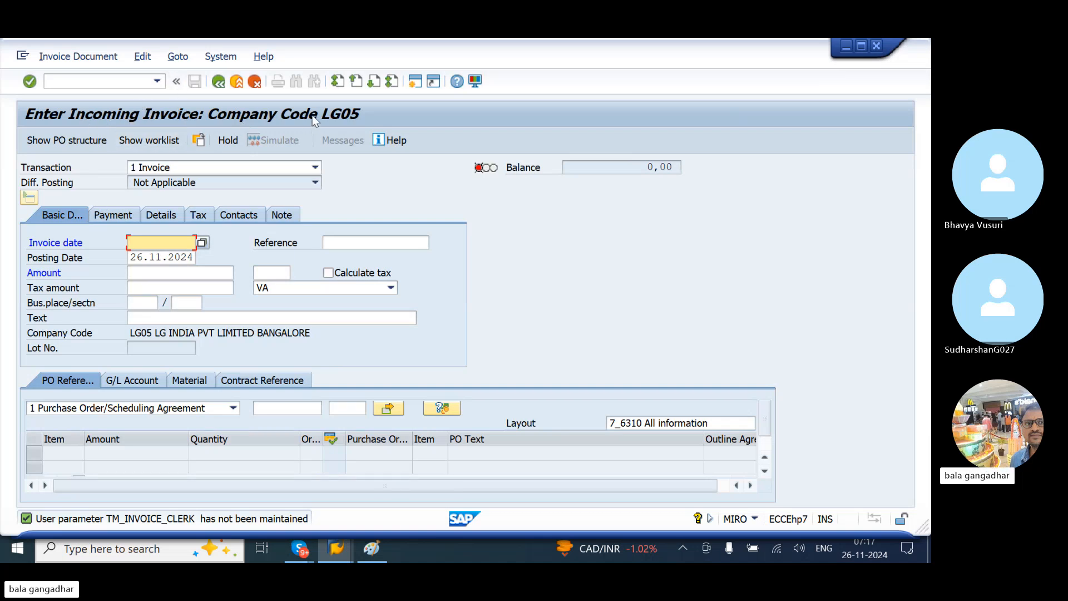
# Step: Examine the available transaction types and tax codes on the SAP Enter Incoming Invoice screen without changing the selections
pyautogui.click(175, 168)
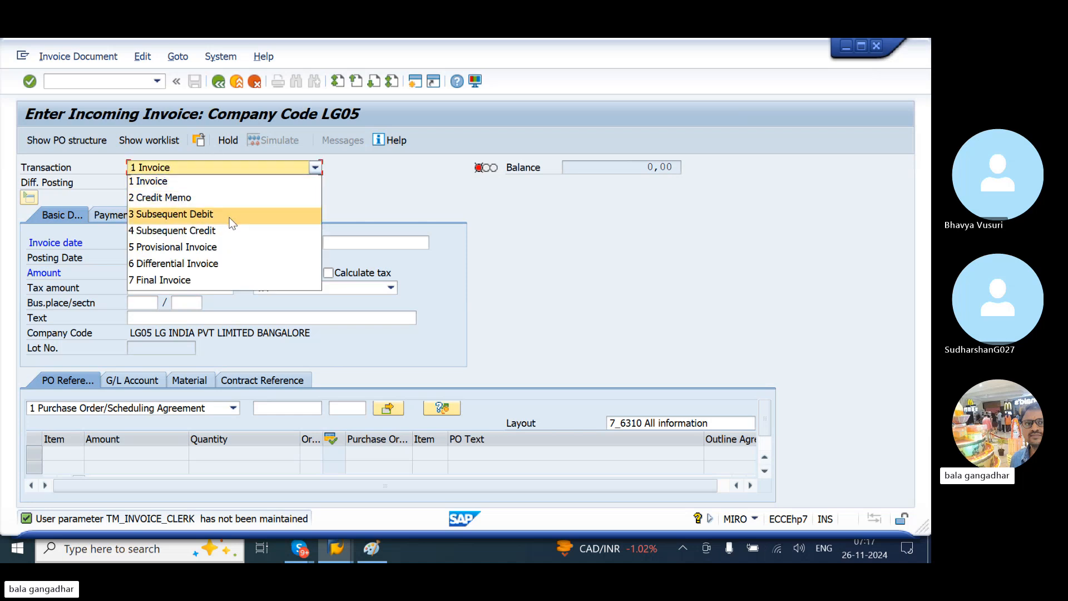
pyautogui.click(348, 196)
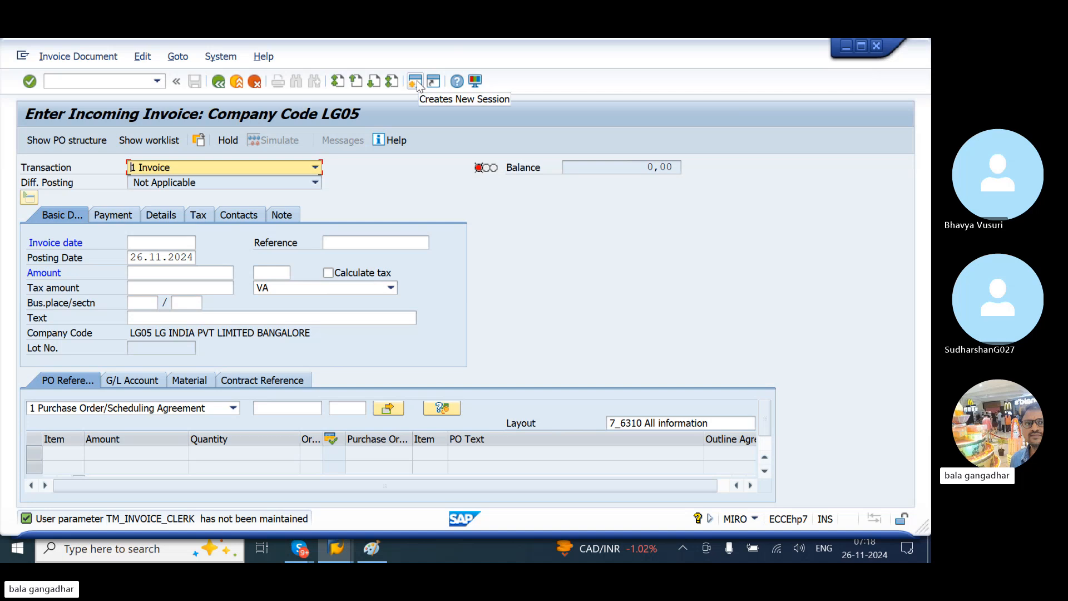
pyautogui.click(278, 287)
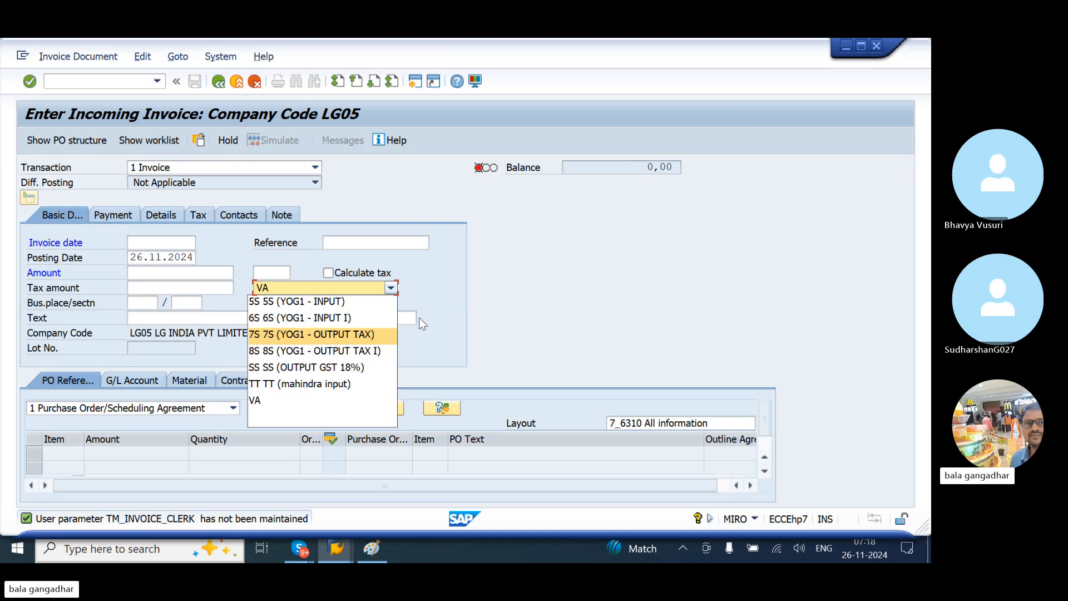
pyautogui.press('Escape')
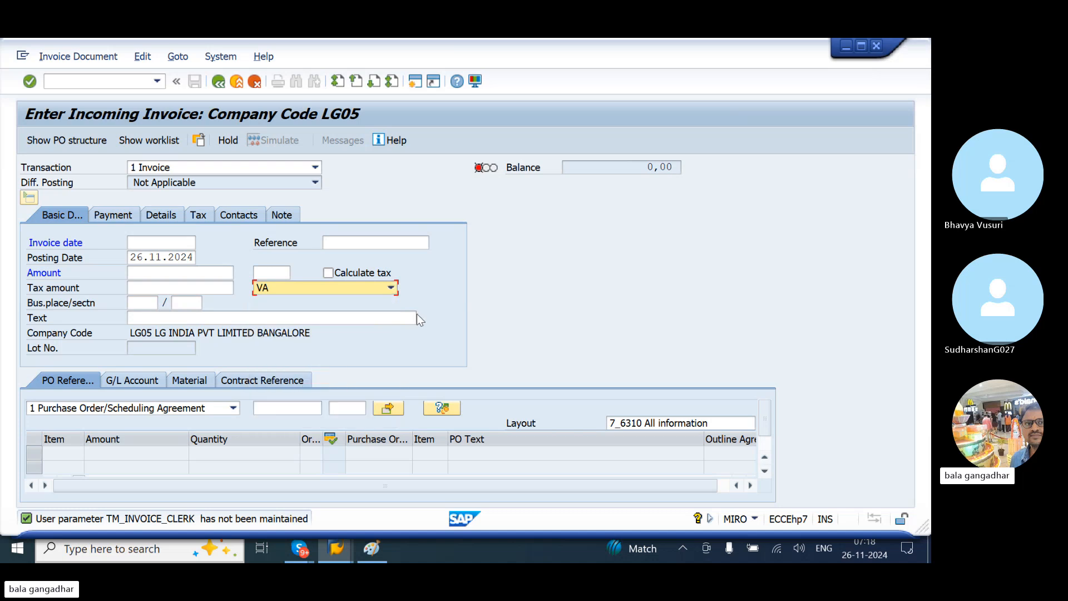
# Step: Create a new SAP session, run transaction SPRO and display the SAP Reference IMG
pyautogui.click(415, 82)
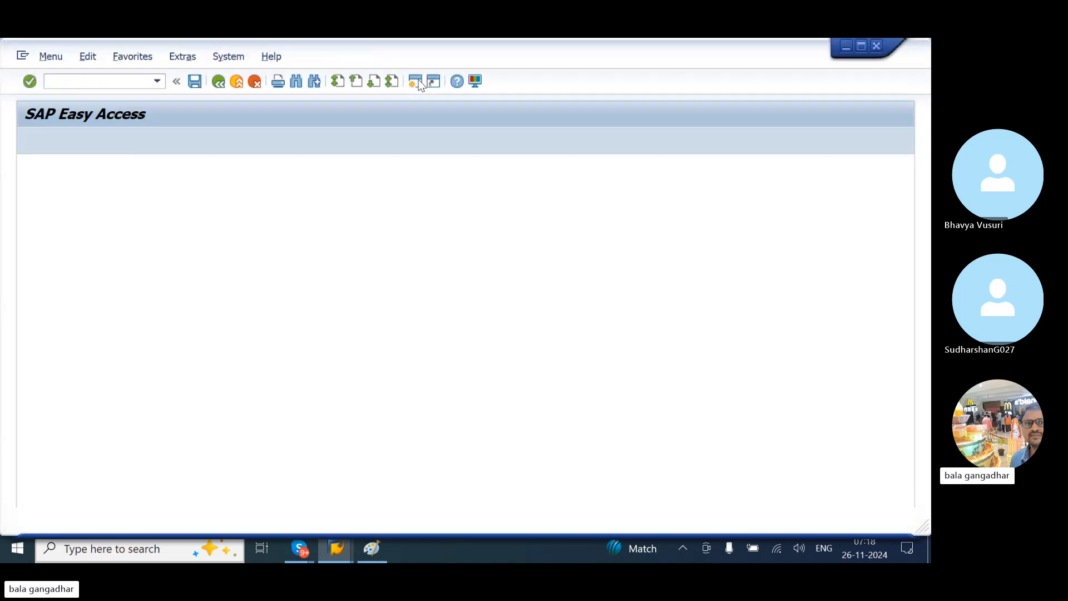
pyautogui.write('SPRO')
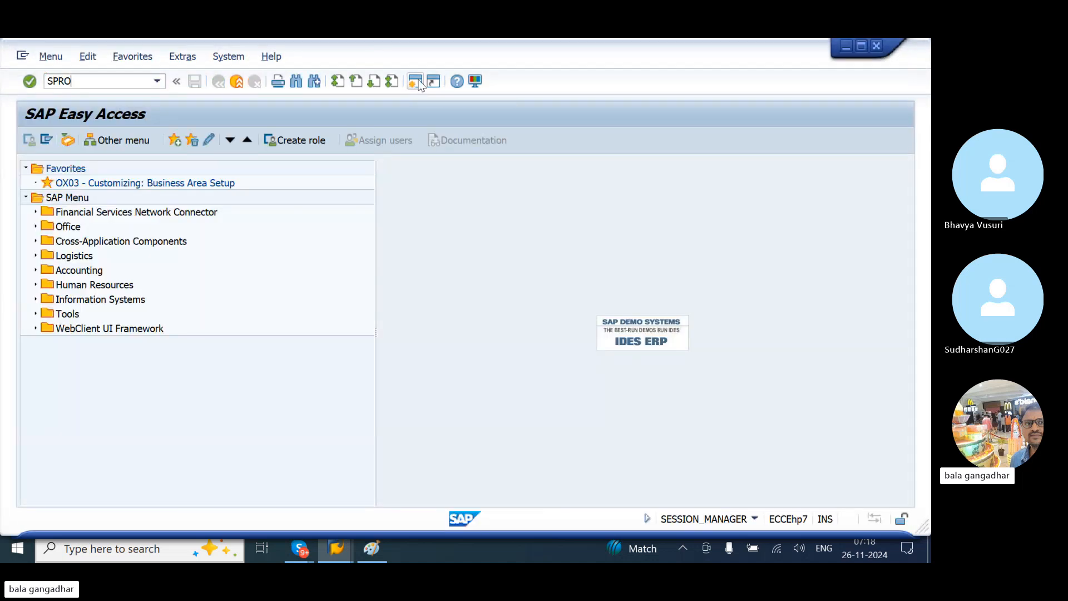
pyautogui.press('Return')
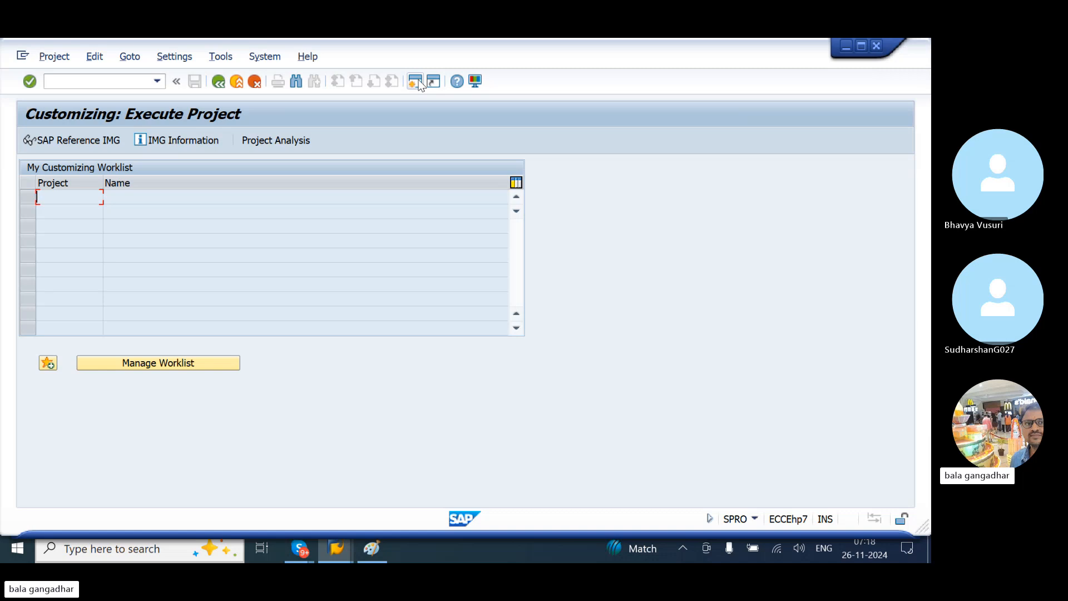
pyautogui.click(68, 147)
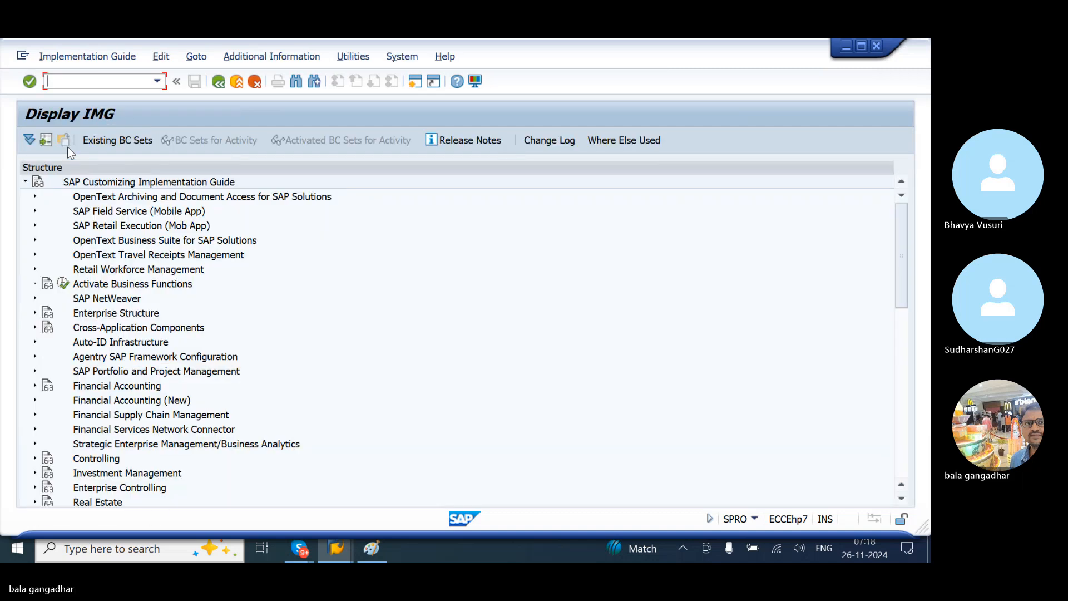
# Step: Expand Materials Management in the implementation guide, and its Logistics Invoice Verification node
pyautogui.click(140, 474)
pyautogui.press('pagedown')
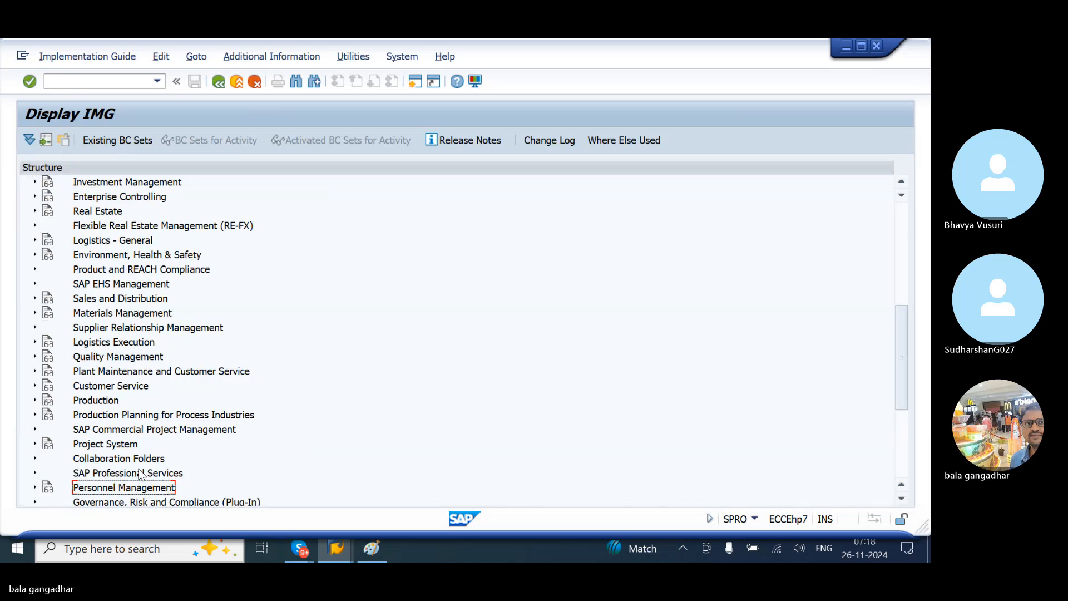
pyautogui.press('pagedown')
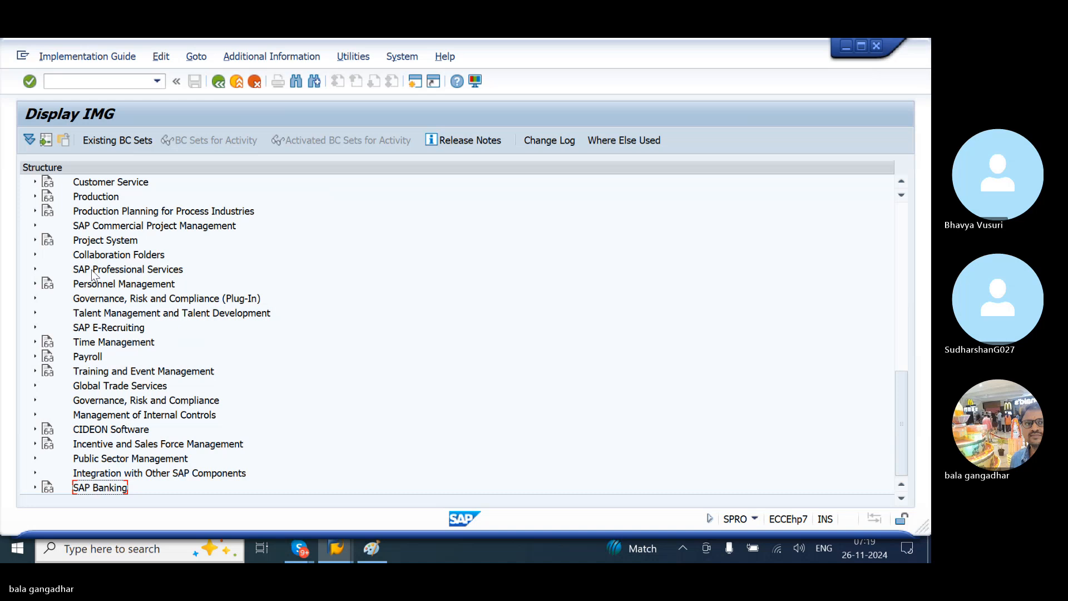
pyautogui.click(82, 288)
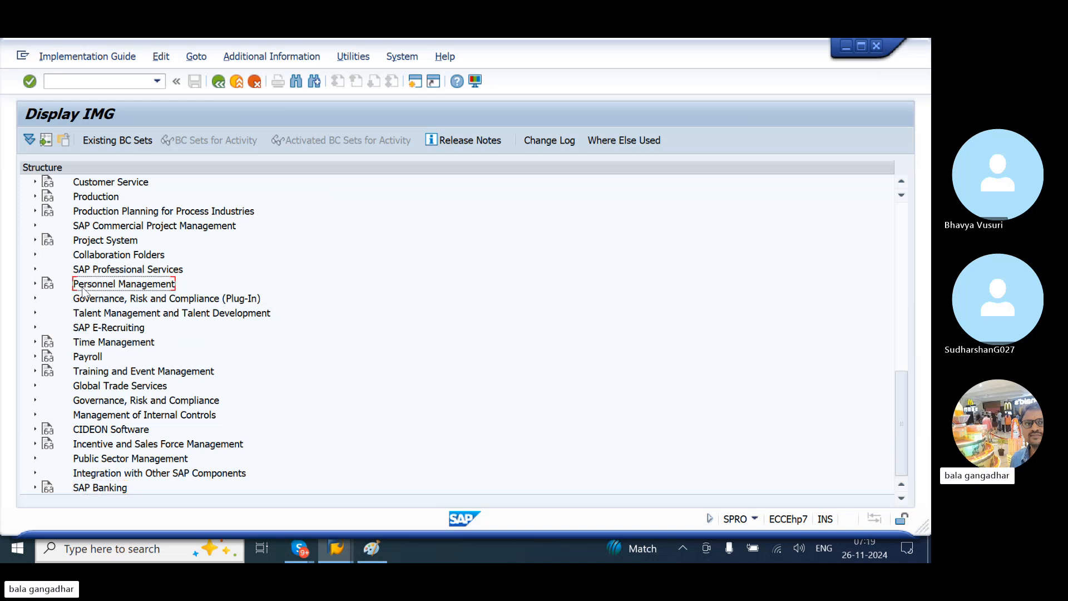
pyautogui.press('pageup')
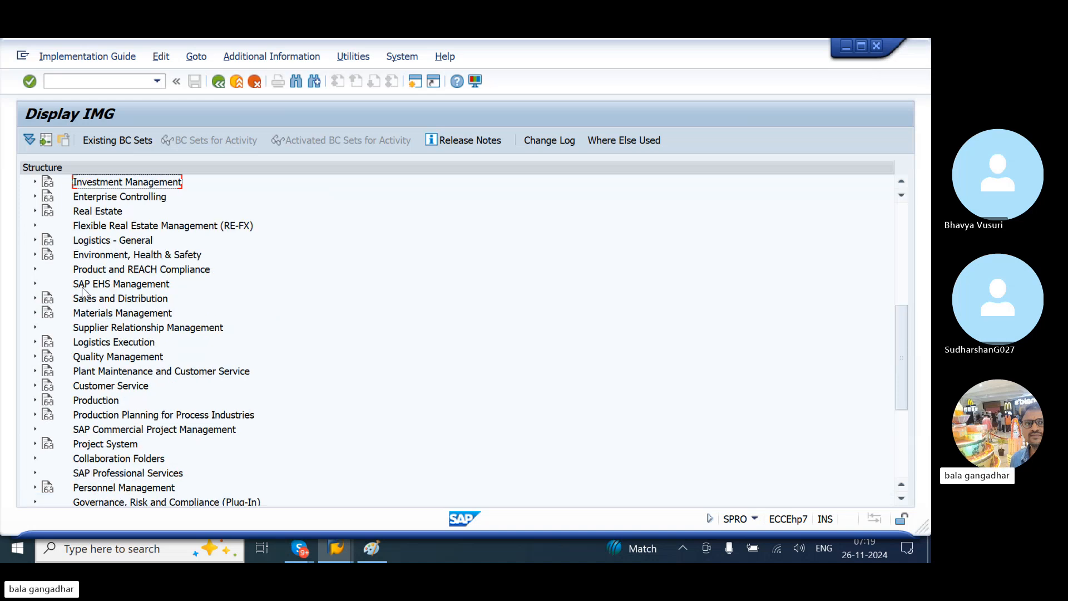
pyautogui.click(33, 312)
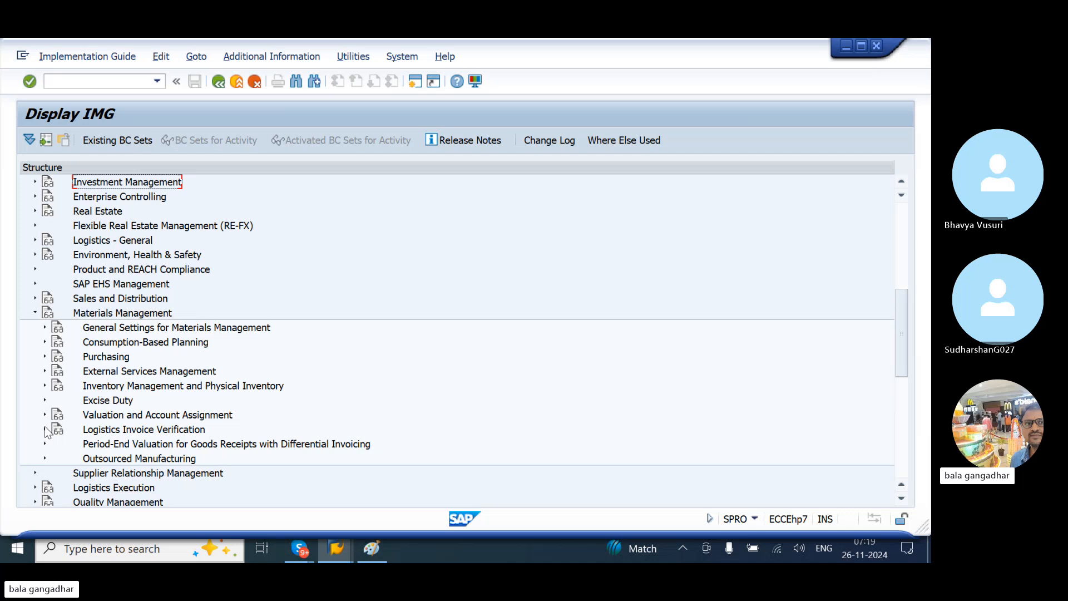
pyautogui.click(45, 429)
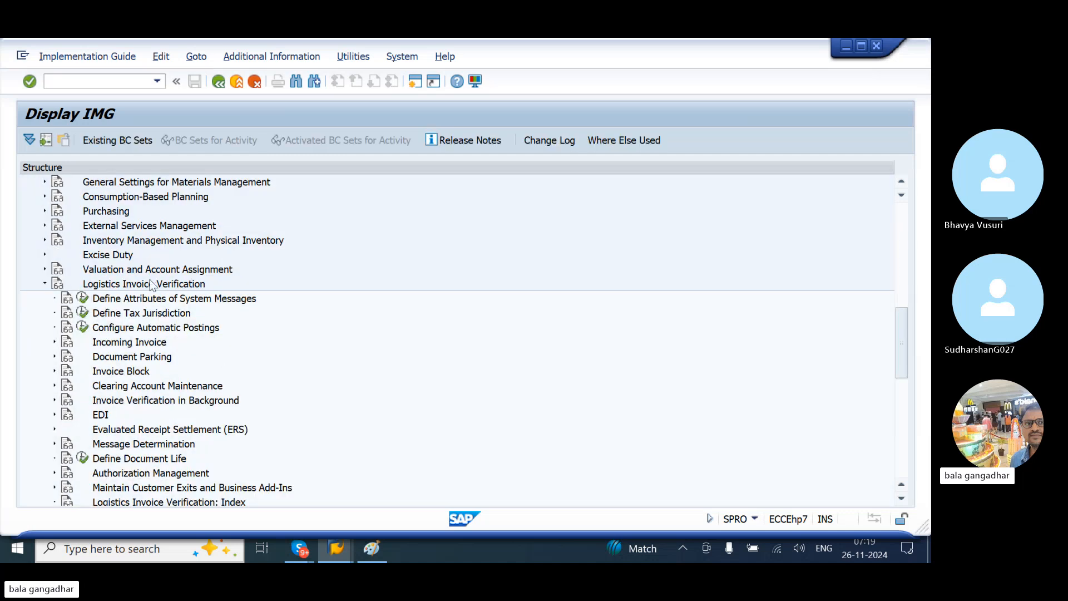
# Step: Expand Incoming Invoice under Logistics Invoice Verification, and its Number Assignment node
pyautogui.click(148, 284)
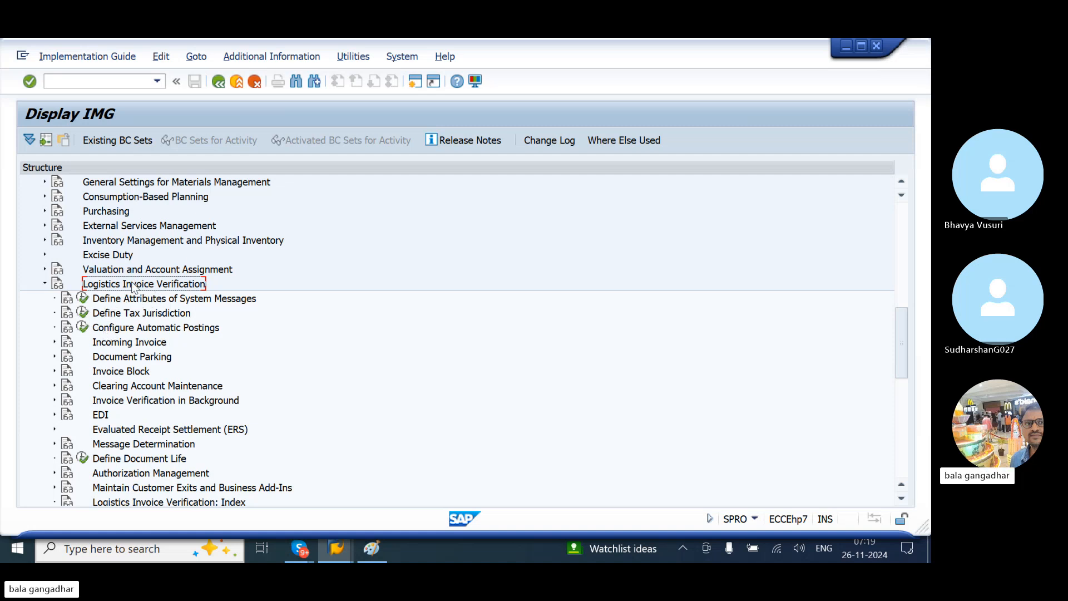
pyautogui.click(54, 342)
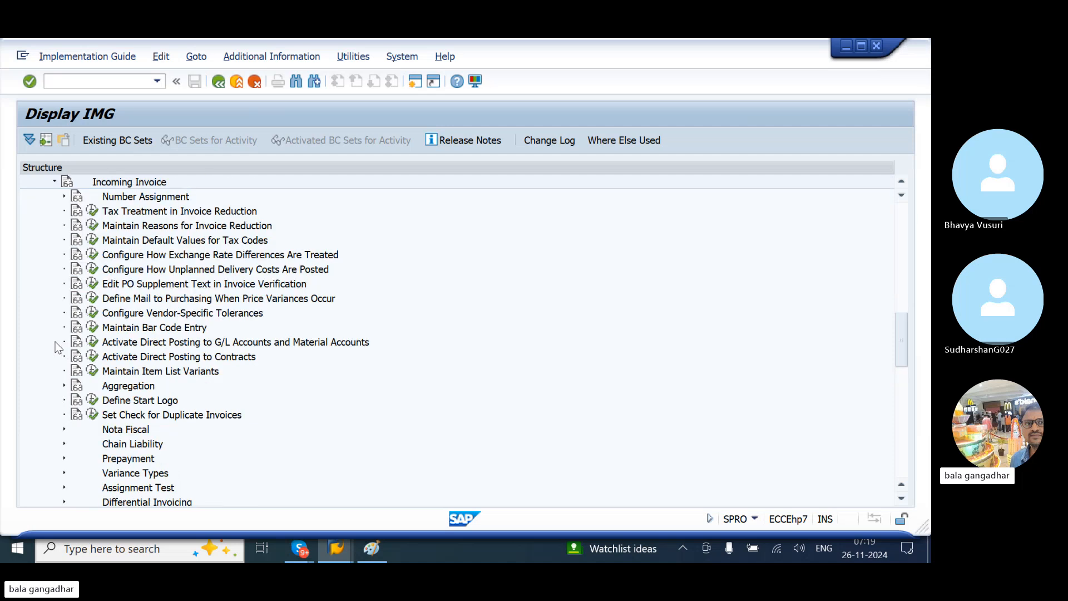
pyautogui.click(64, 197)
pyautogui.click(132, 211)
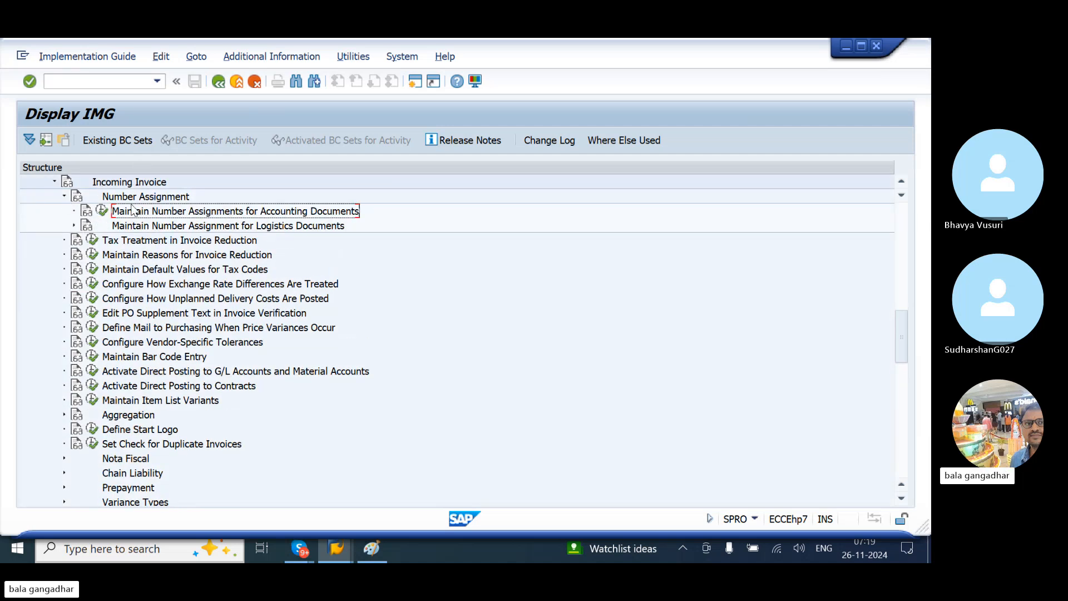
pyautogui.click(152, 197)
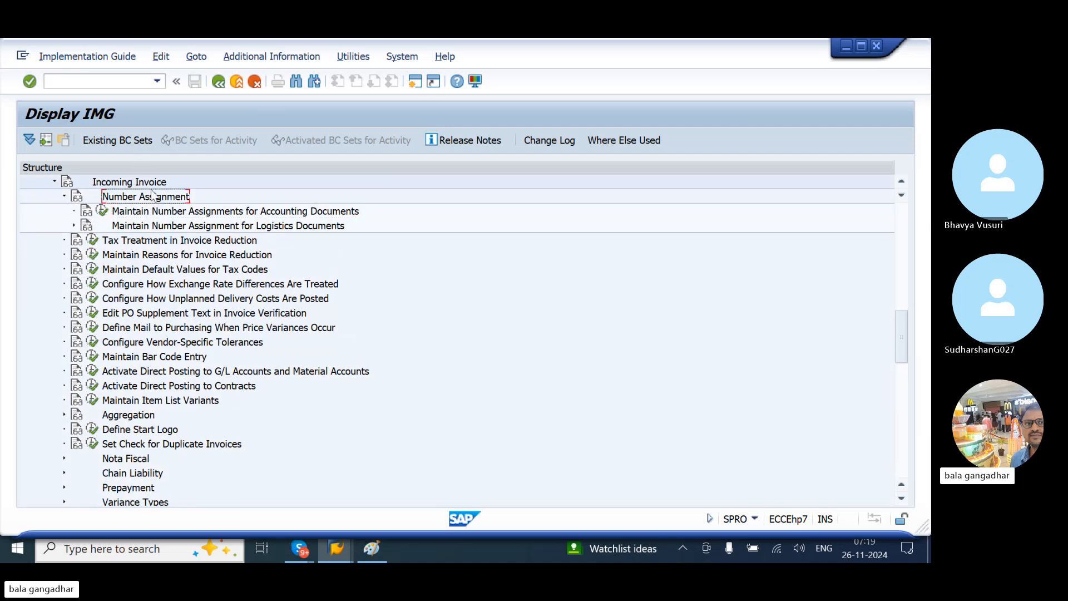
# Step: Show the key of each customizing activity as additional information beside the implementation guide structure
pyautogui.click(251, 56)
pyautogui.moveTo(302, 72)
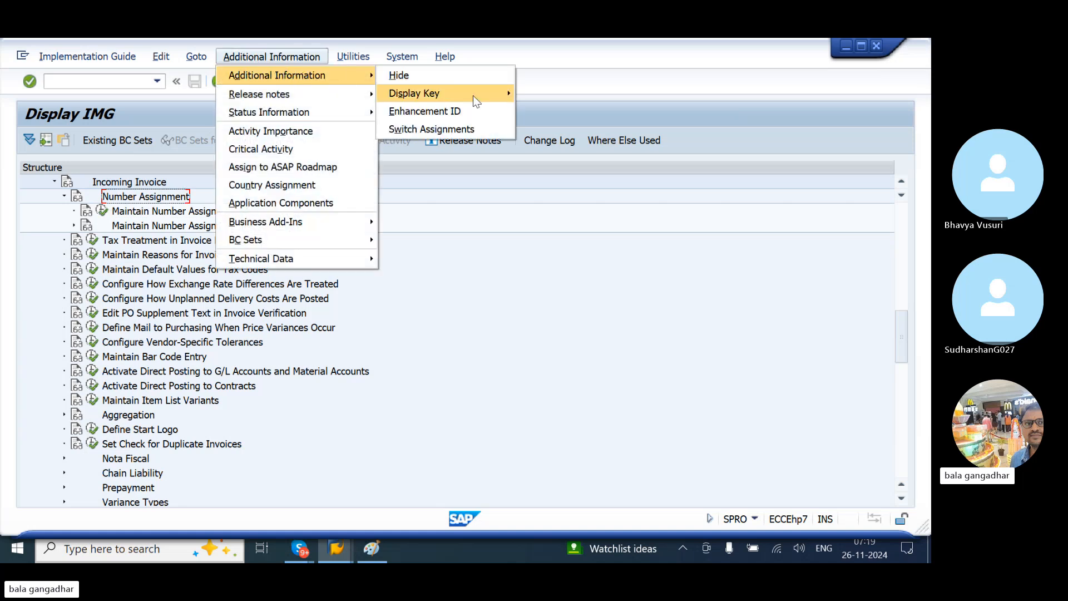
pyautogui.moveTo(473, 95)
pyautogui.click(548, 110)
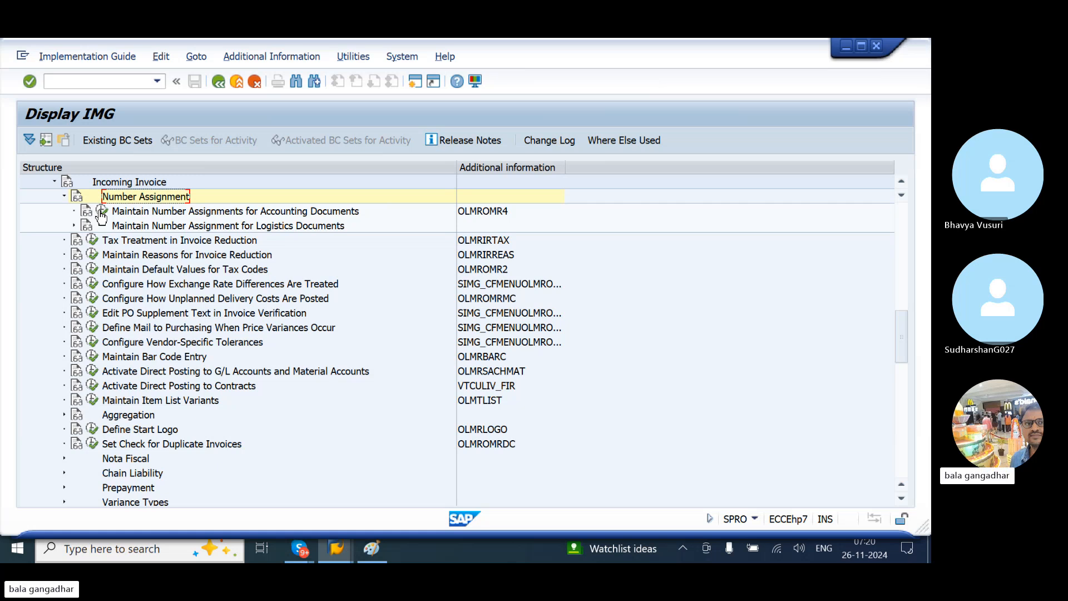
# Step: Execute Maintain Number Assignments for Accounting Documents, display the details of document type RE and briefly view its number range maintenance
pyautogui.click(101, 212)
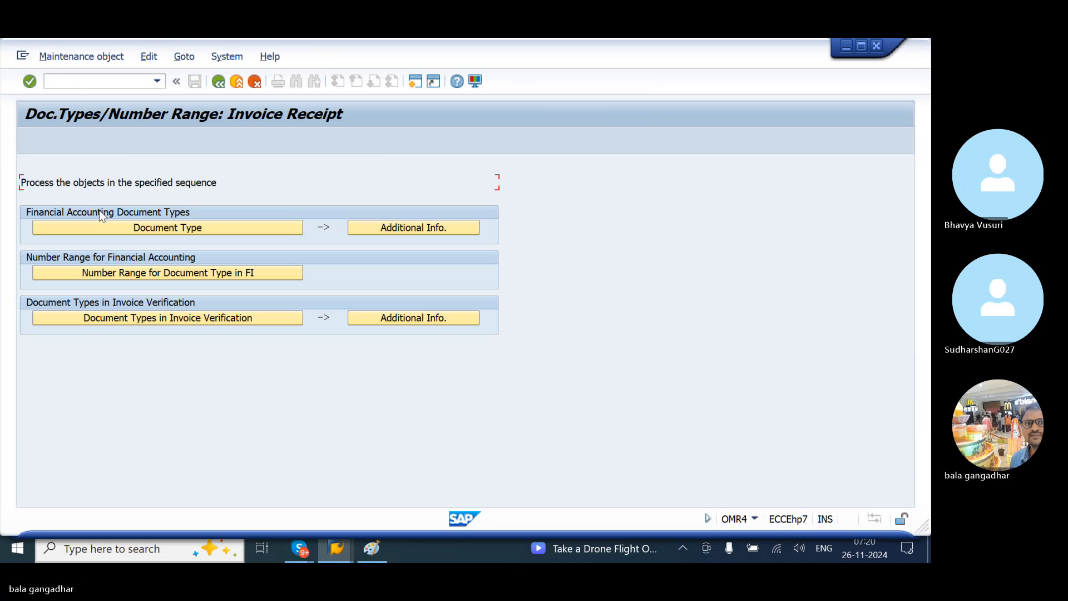
pyautogui.click(178, 231)
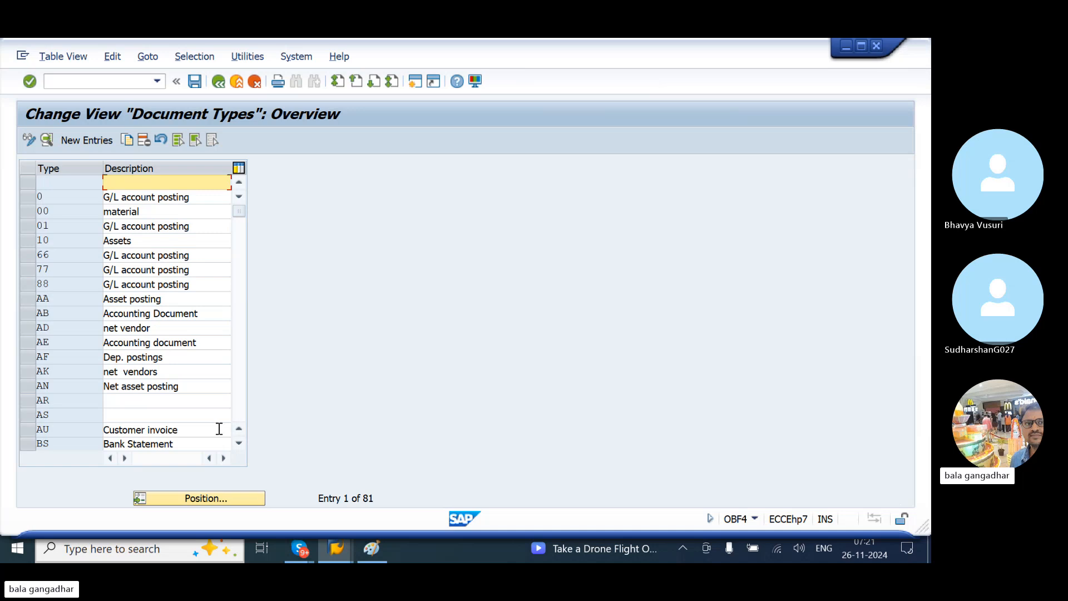
pyautogui.click(196, 500)
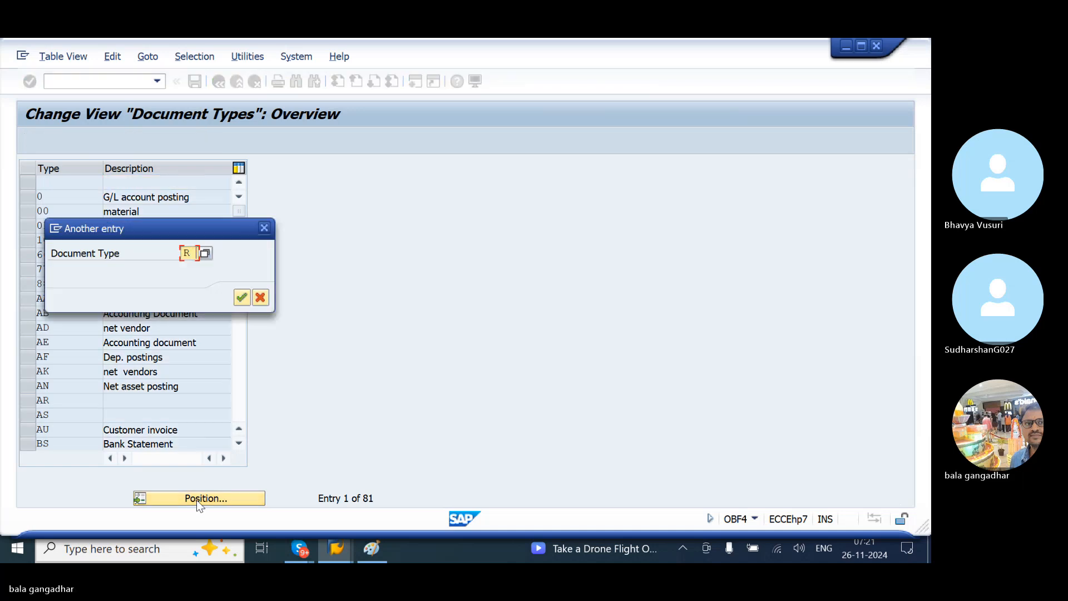
pyautogui.press('Return')
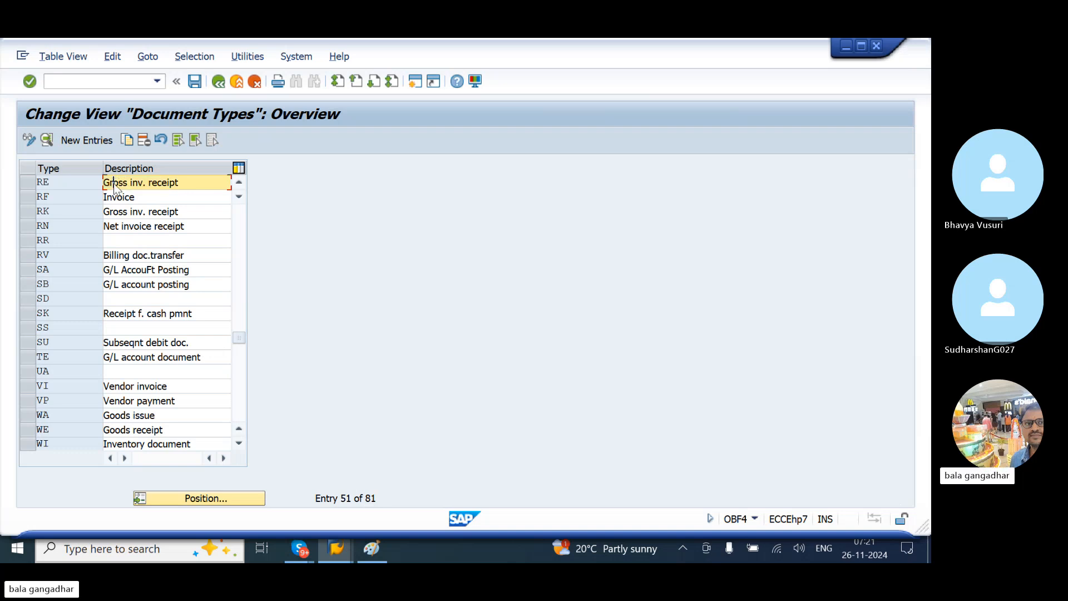
pyautogui.doubleClick(113, 182)
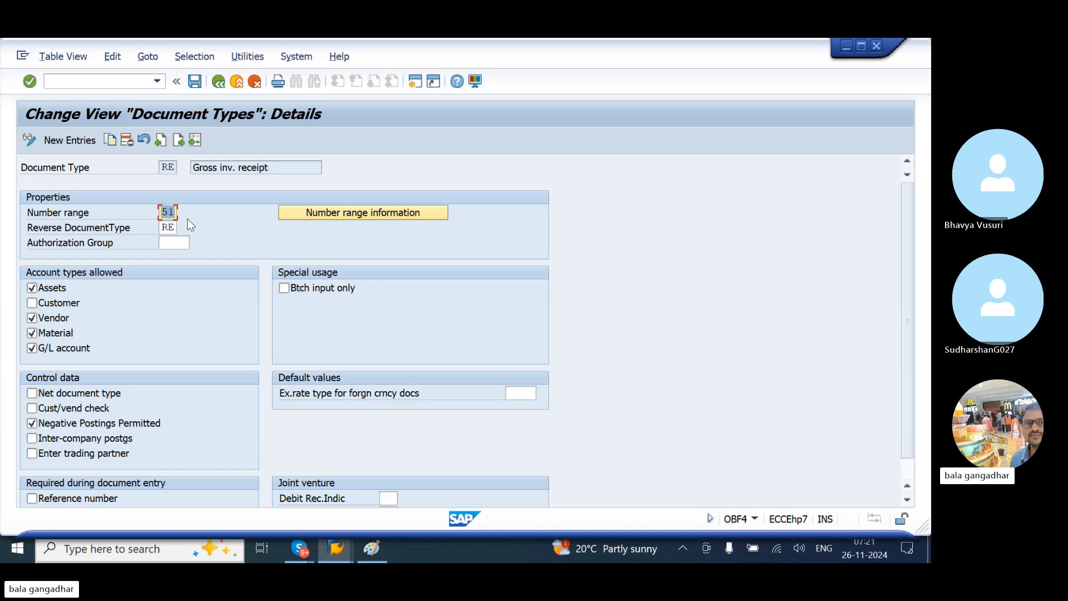
pyautogui.click(356, 213)
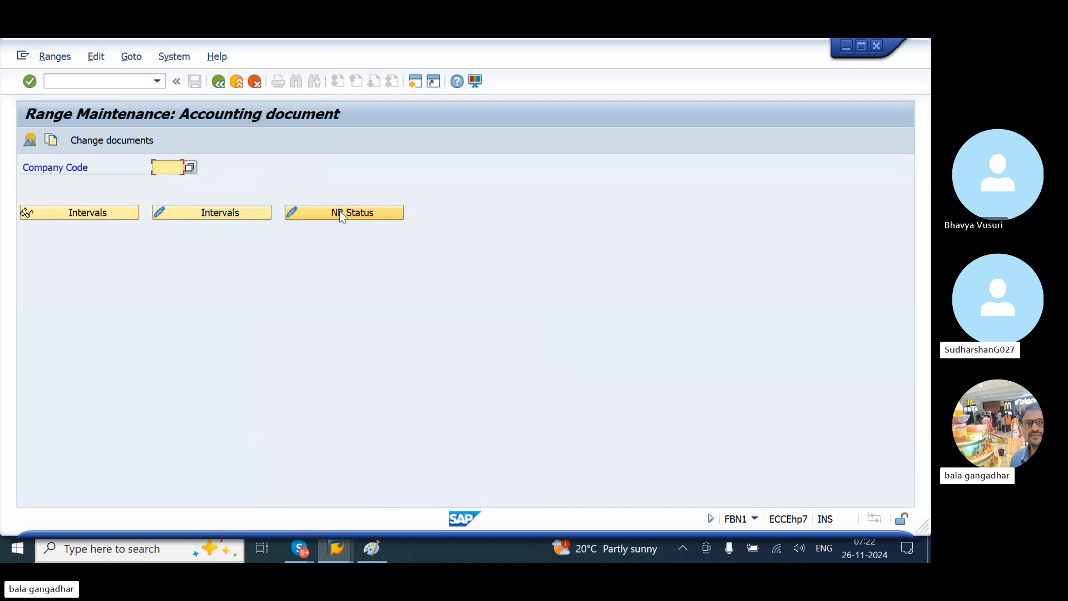
pyautogui.click(255, 83)
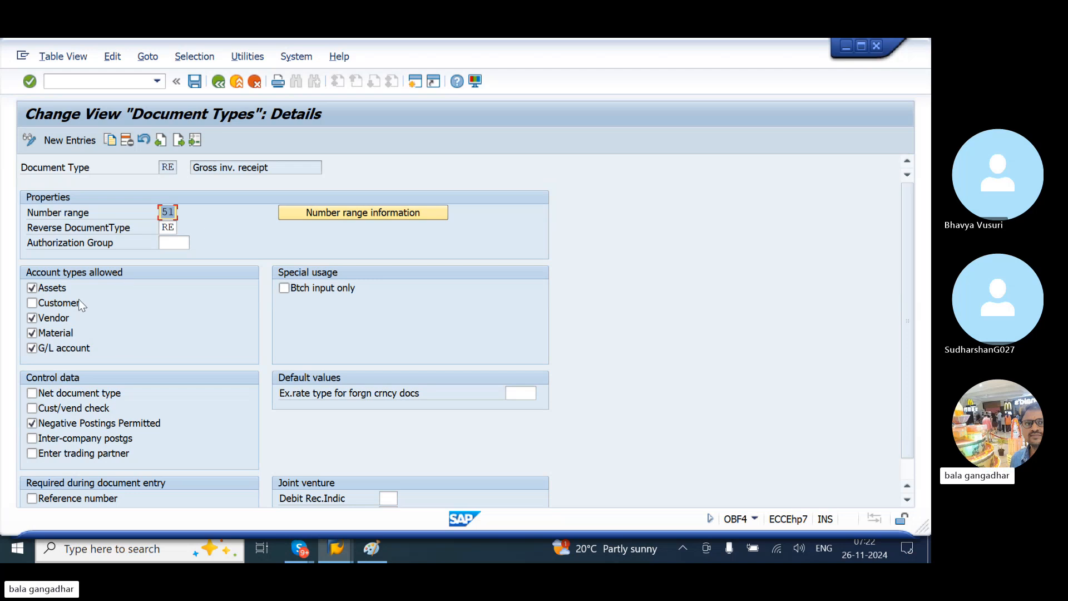
# Step: Allow the Customer account type for document type RE, set its number range to 01 and save
pyautogui.click(44, 308)
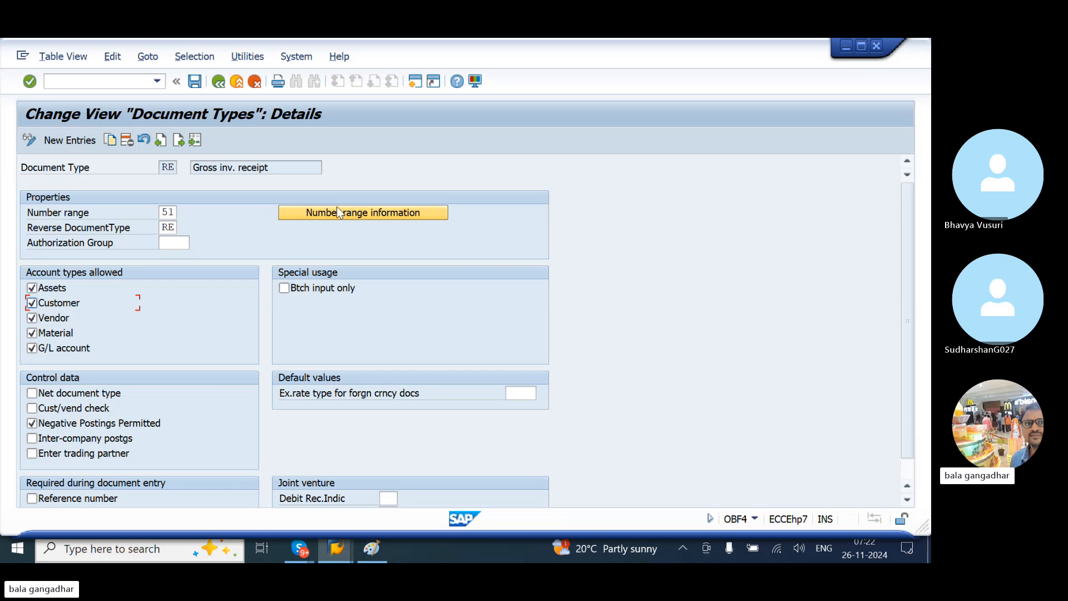
pyautogui.click(168, 213)
pyautogui.write('1')
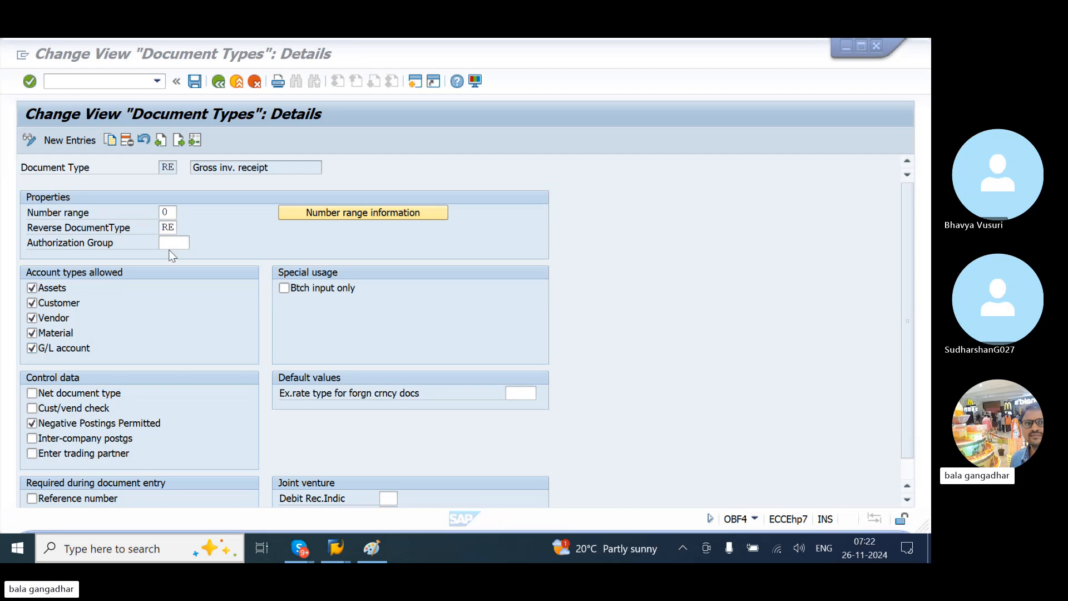
pyautogui.click(178, 209)
pyautogui.write('1')
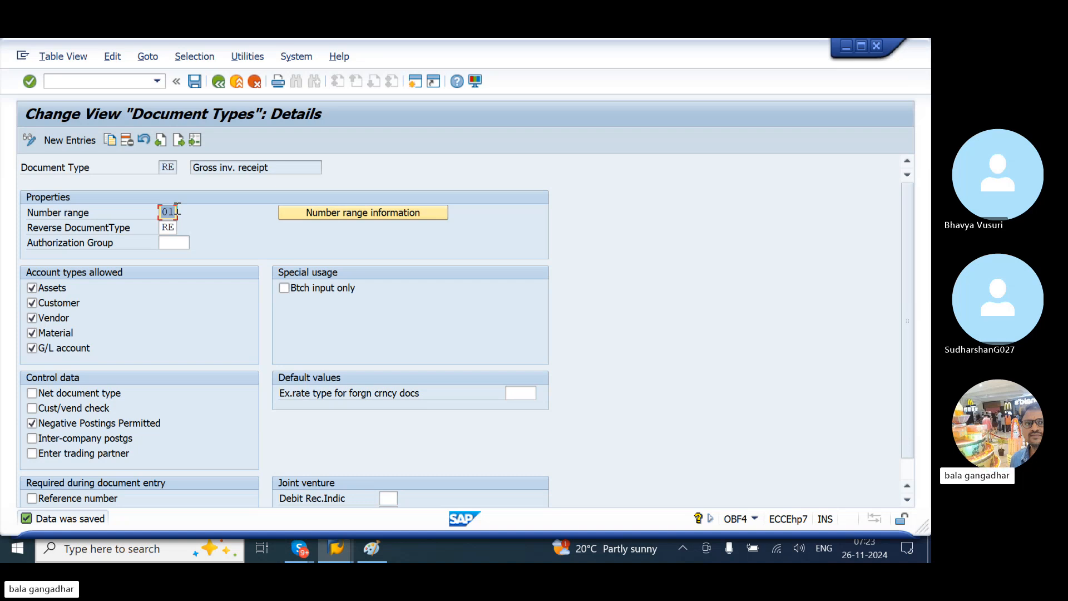
# Step: Open the accounting document number range intervals of company code LG05 for editing from the number range information
pyautogui.click(338, 214)
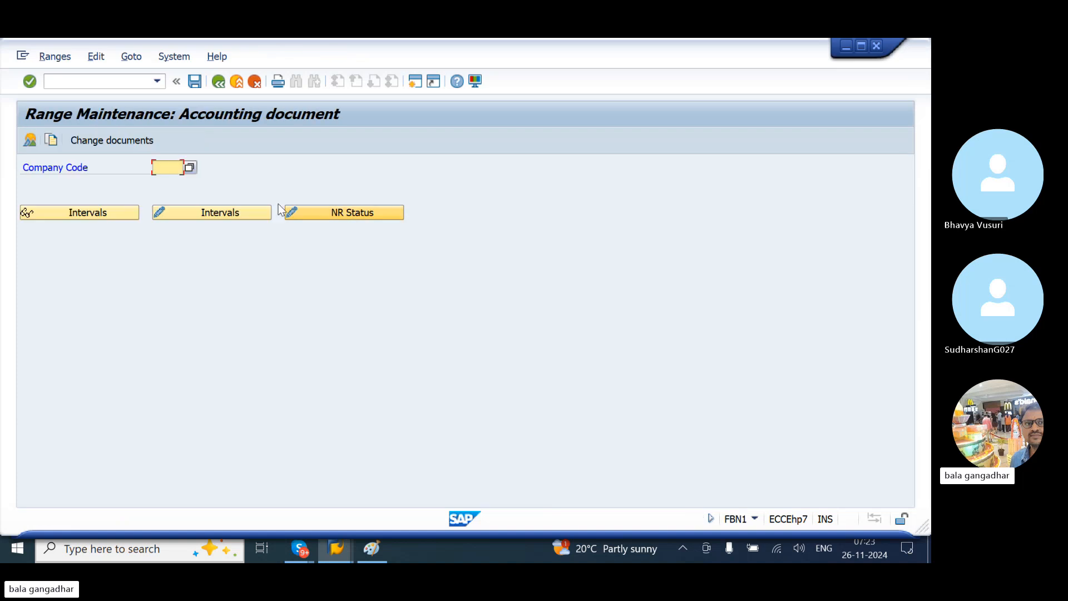
pyautogui.click(158, 167)
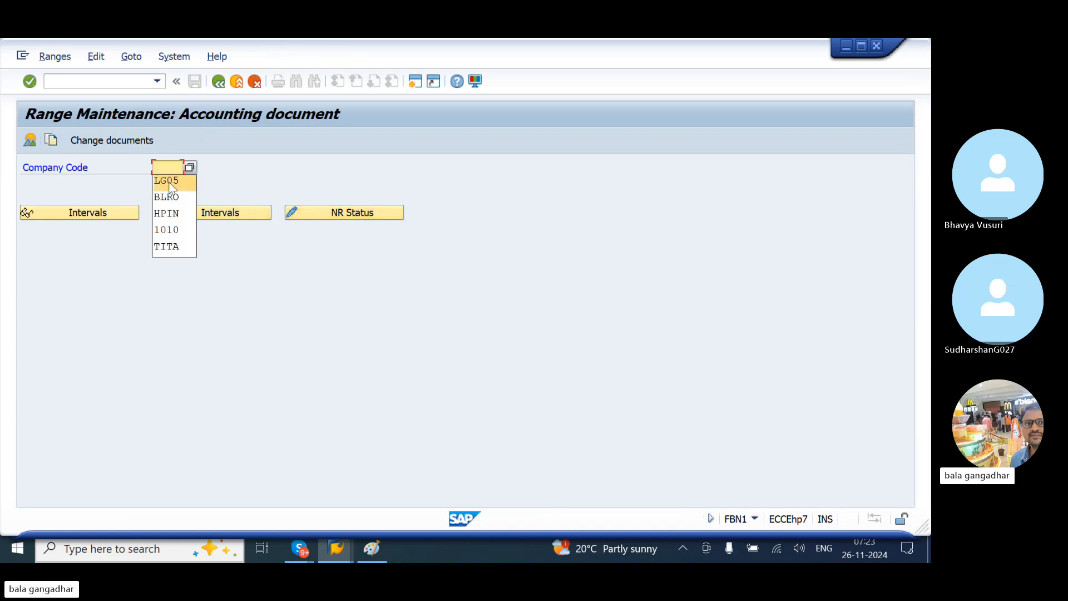
pyautogui.click(170, 182)
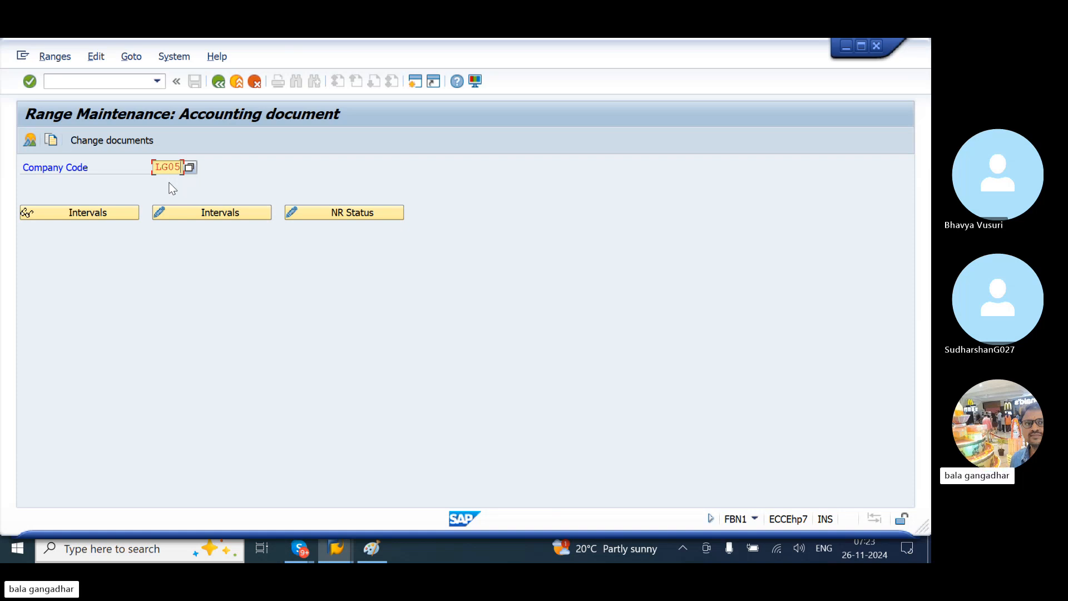
pyautogui.click(204, 217)
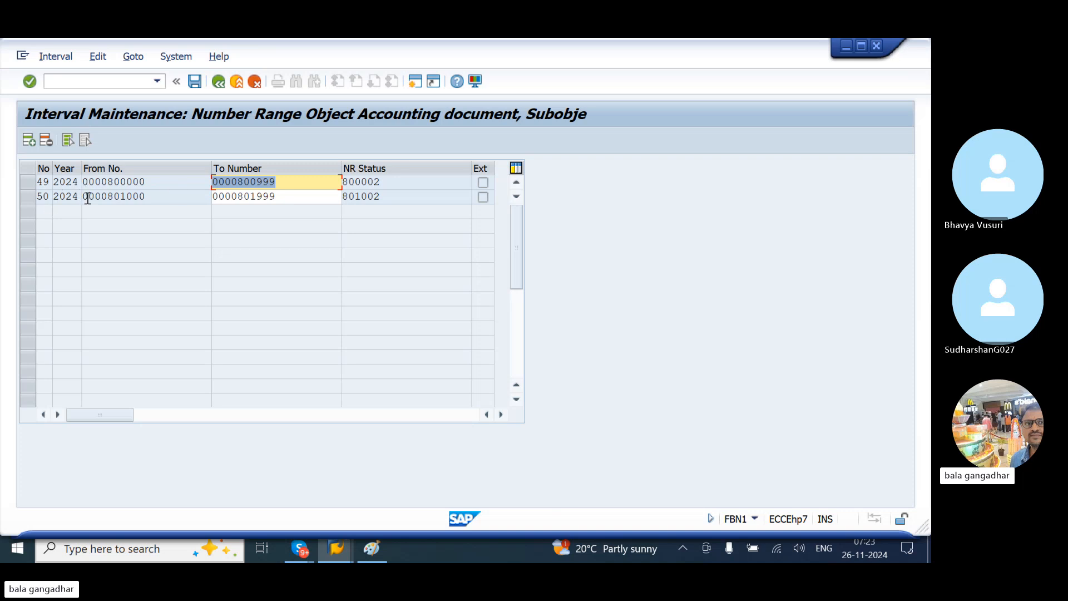
# Step: Insert number range interval 01 for year 2024 from 90000 to 90099, save it and acknowledge the transport notice
pyautogui.click(30, 143)
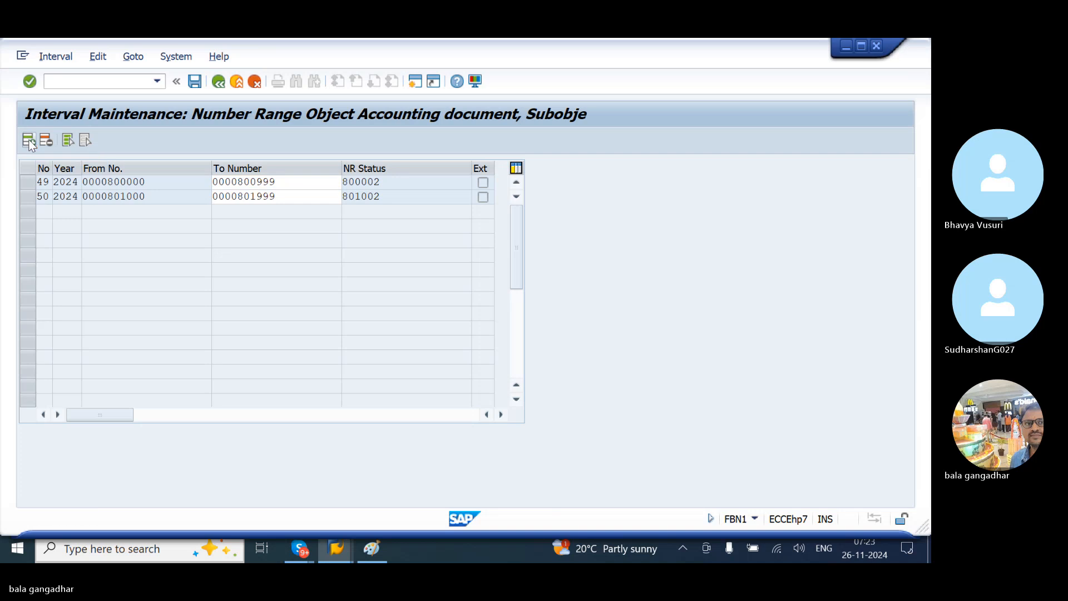
pyautogui.write('0')
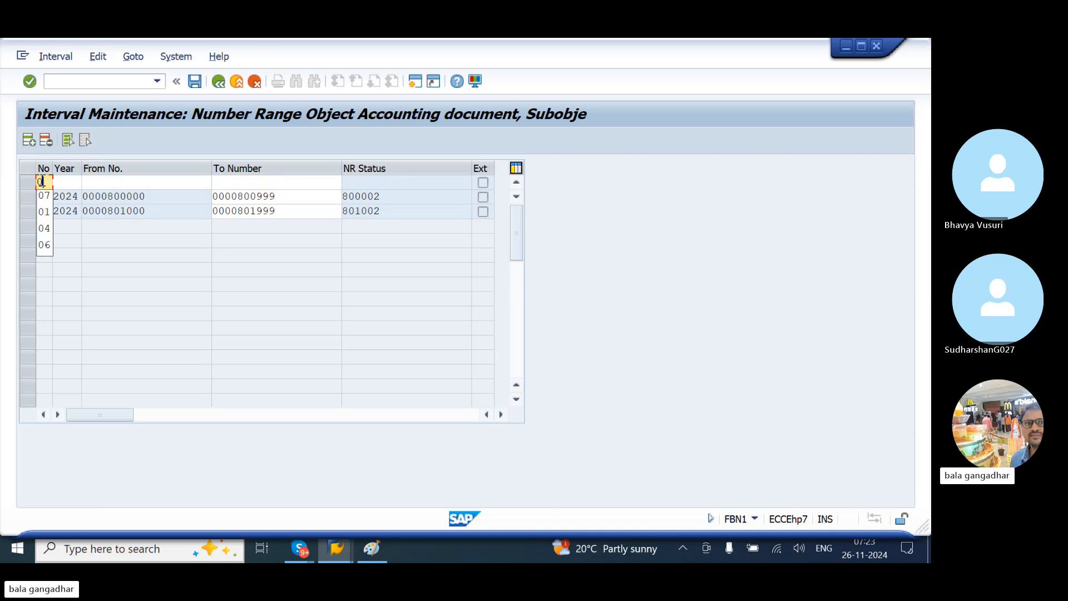
pyautogui.write('1 2024 ')
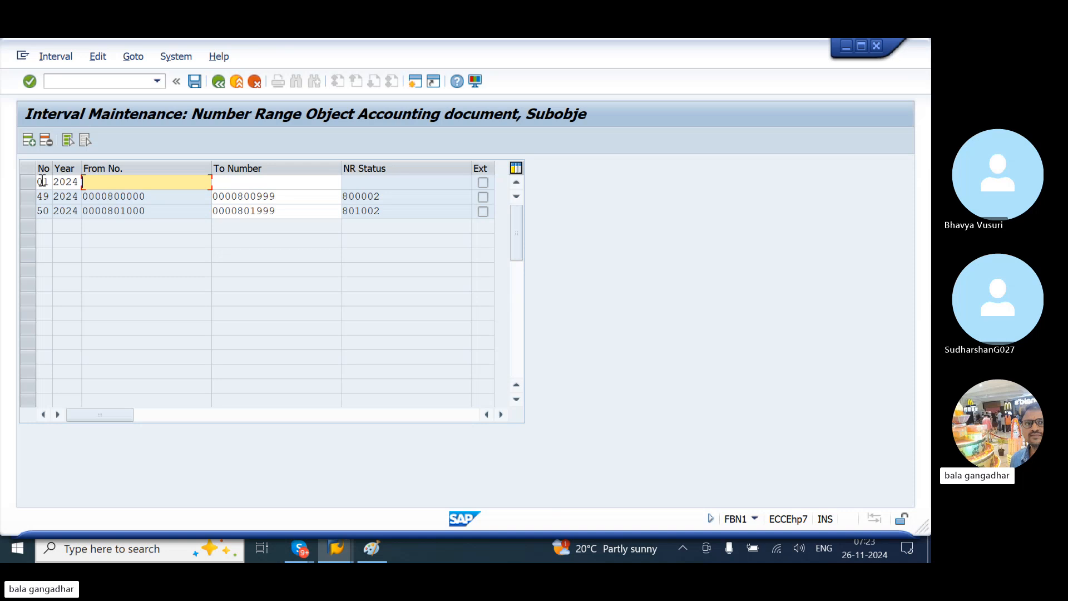
pyautogui.write('90000')
pyautogui.press('Tab')
pyautogui.write('9')
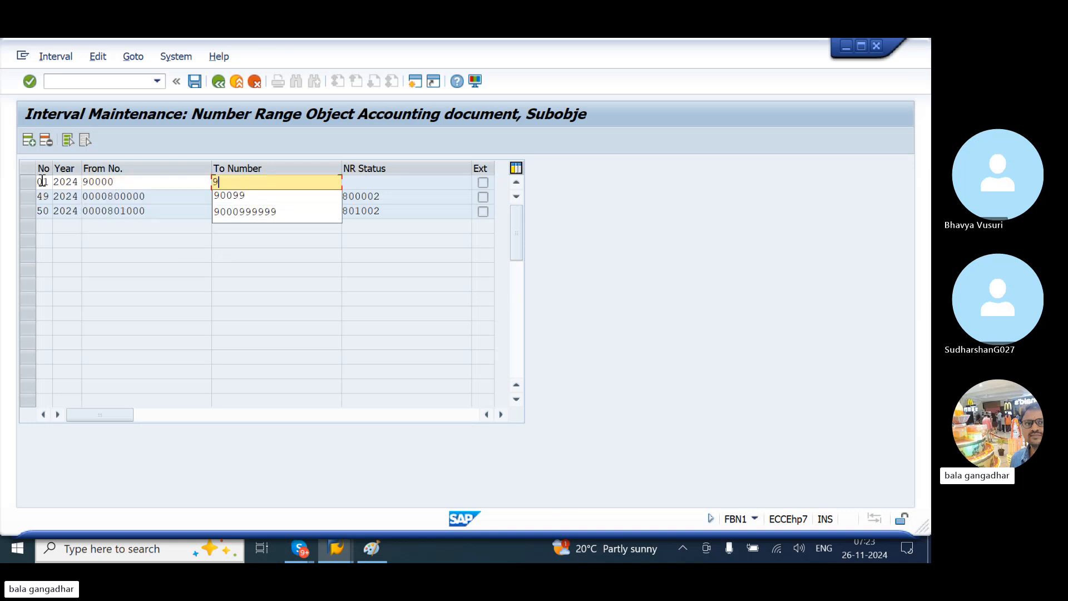
pyautogui.write('0099')
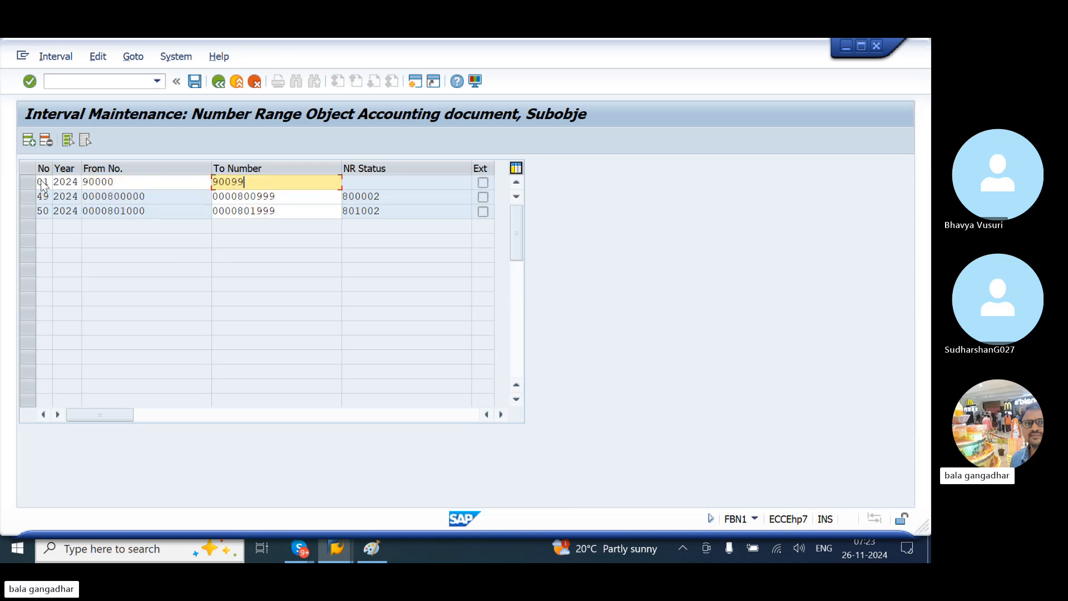
pyautogui.hotkey('ctrl', 's')
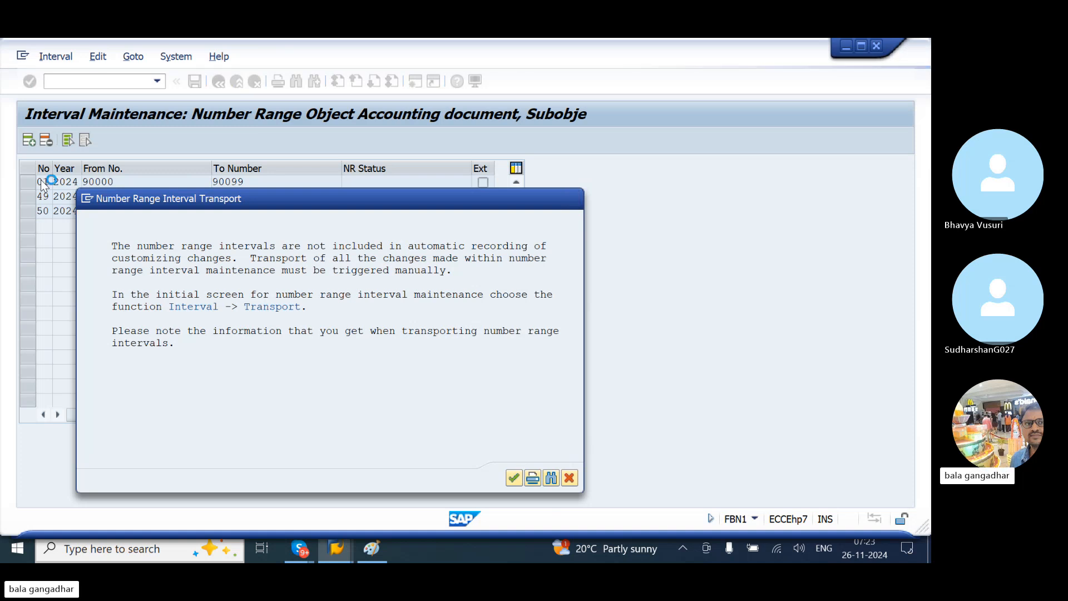
pyautogui.press('Return')
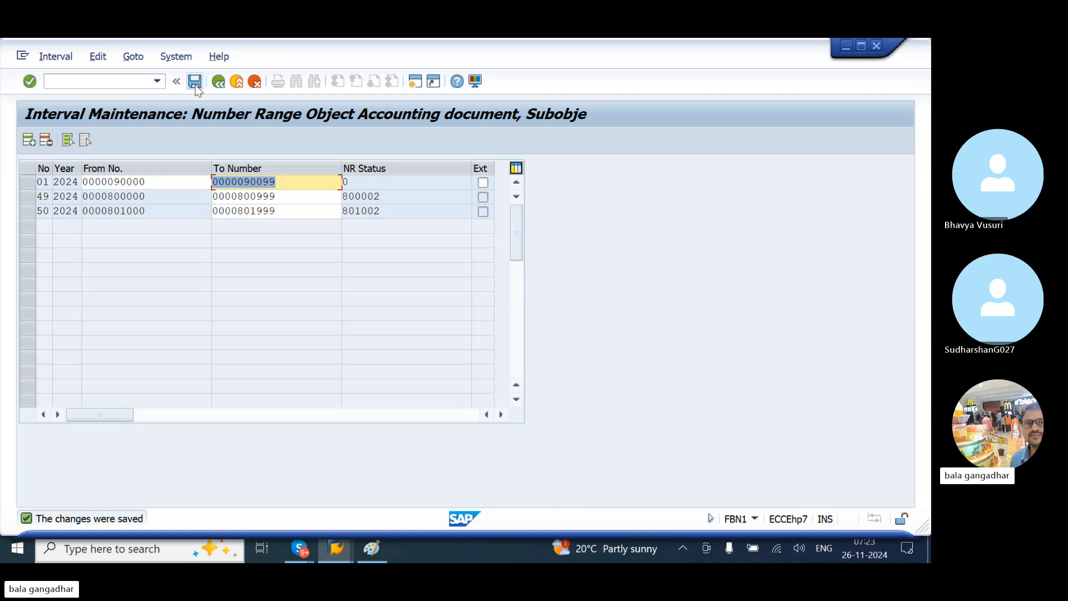
# Step: Go back from interval maintenance to the Doc.Types/Number Range: Invoice Receipt screen
pyautogui.click(218, 81)
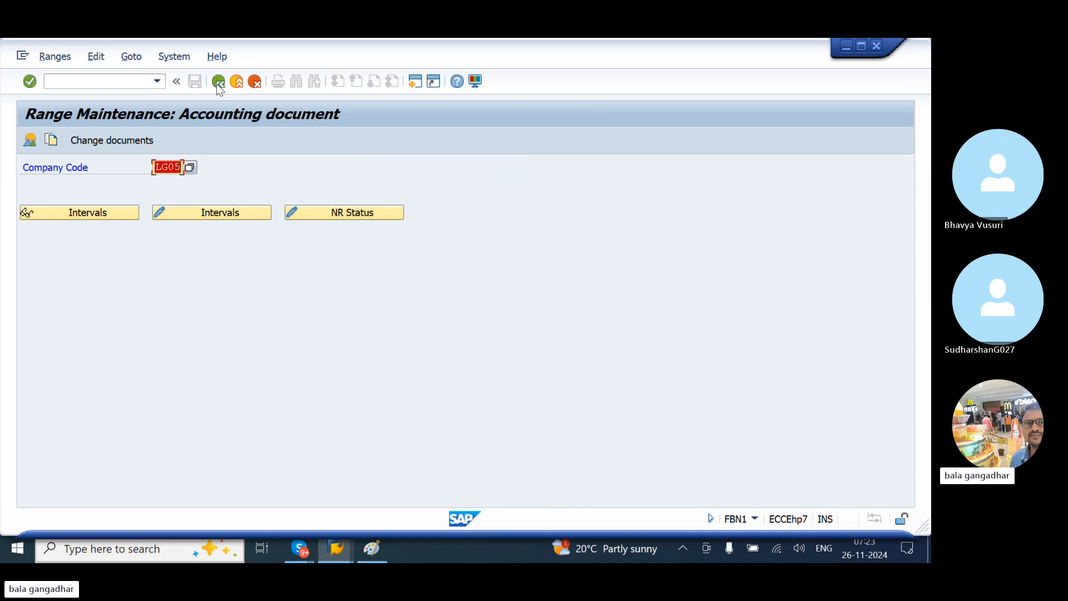
pyautogui.click(218, 82)
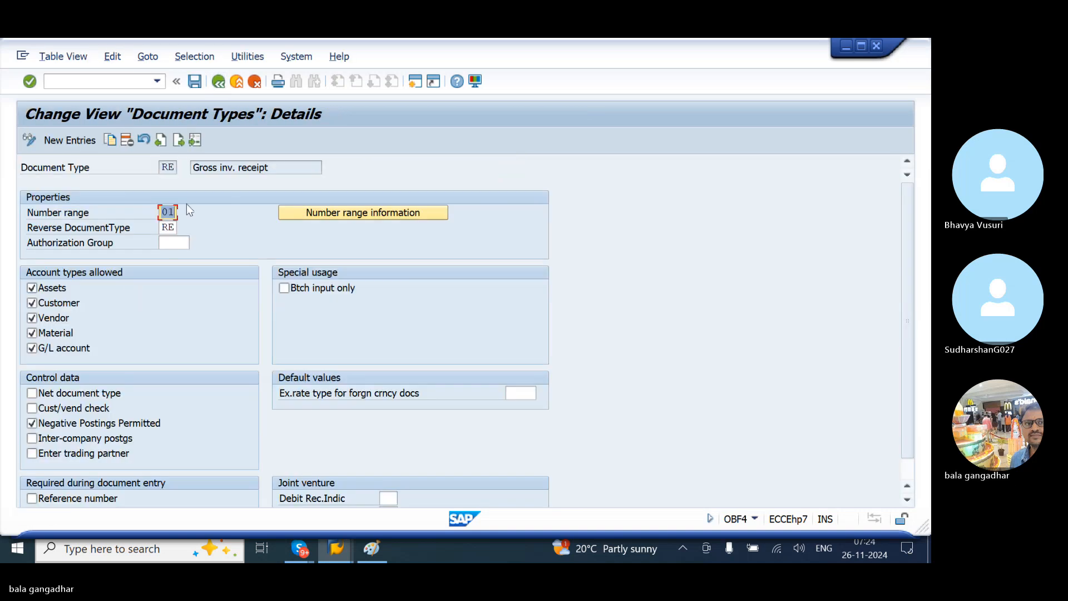
pyautogui.click(219, 82)
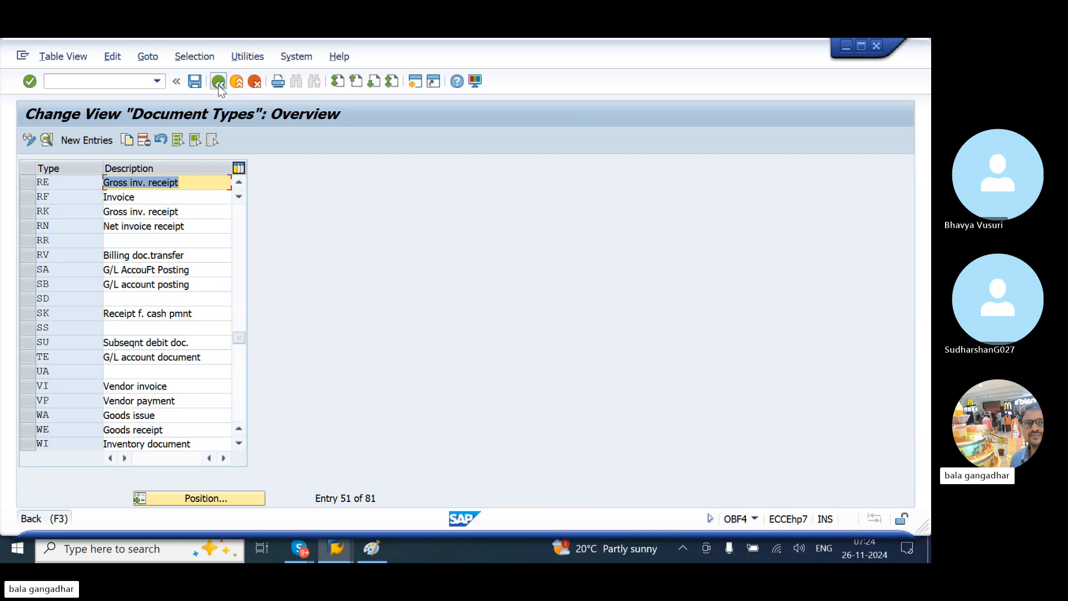
pyautogui.click(219, 83)
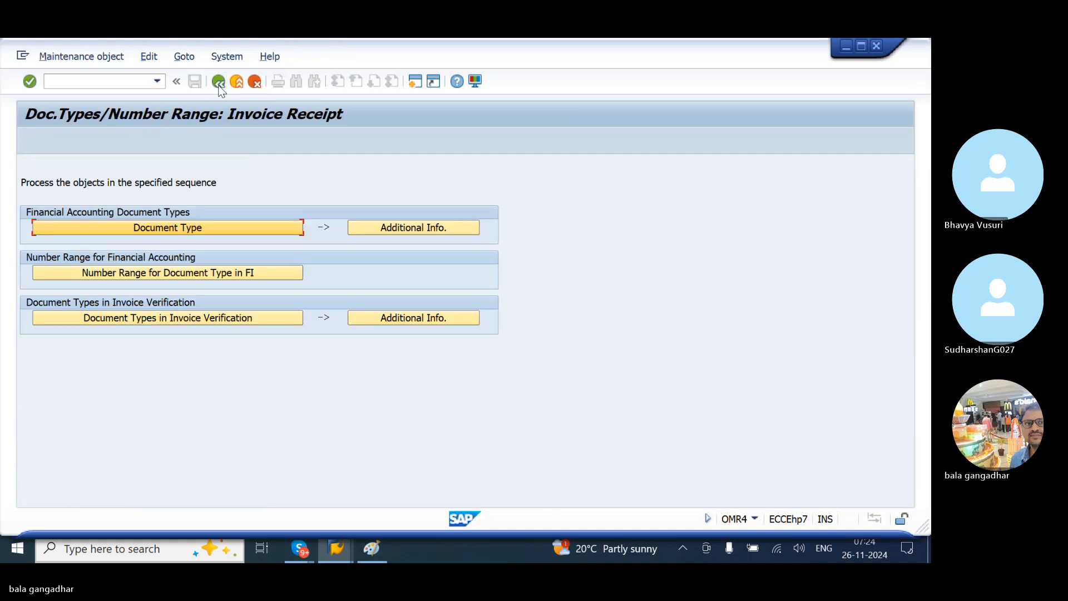
# Step: Review the intervals of company code LG05 under Number Range for Document Type in FI and return to range maintenance
pyautogui.click(176, 276)
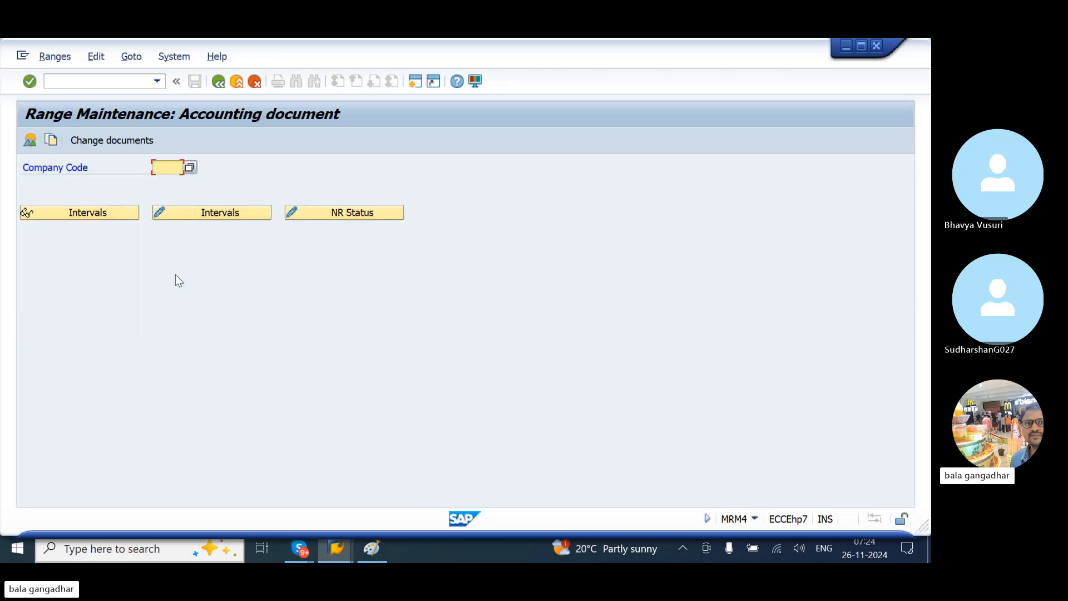
pyautogui.click(170, 181)
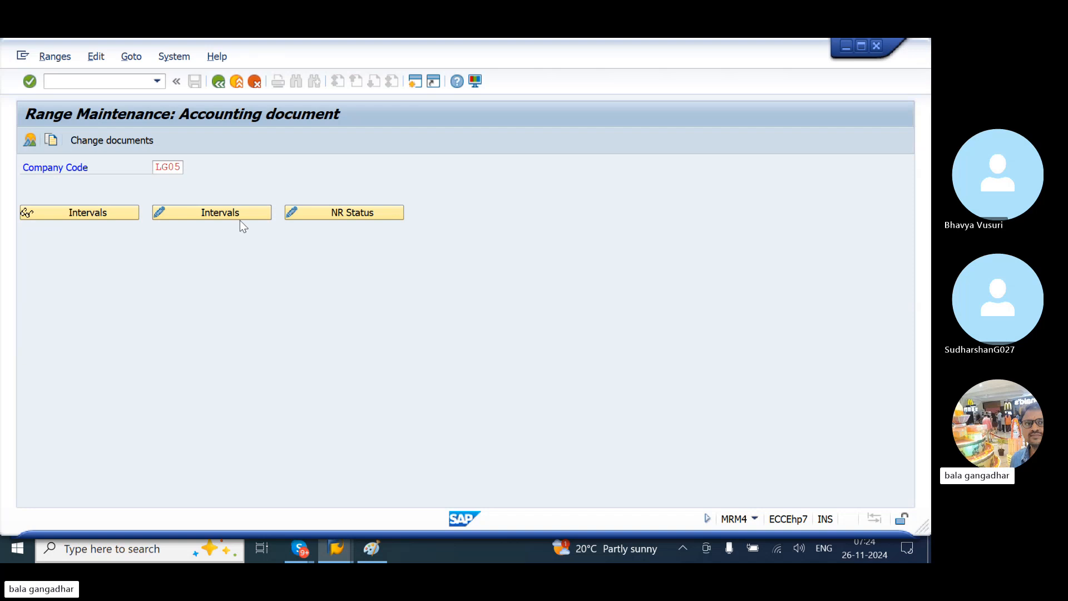
pyautogui.click(217, 215)
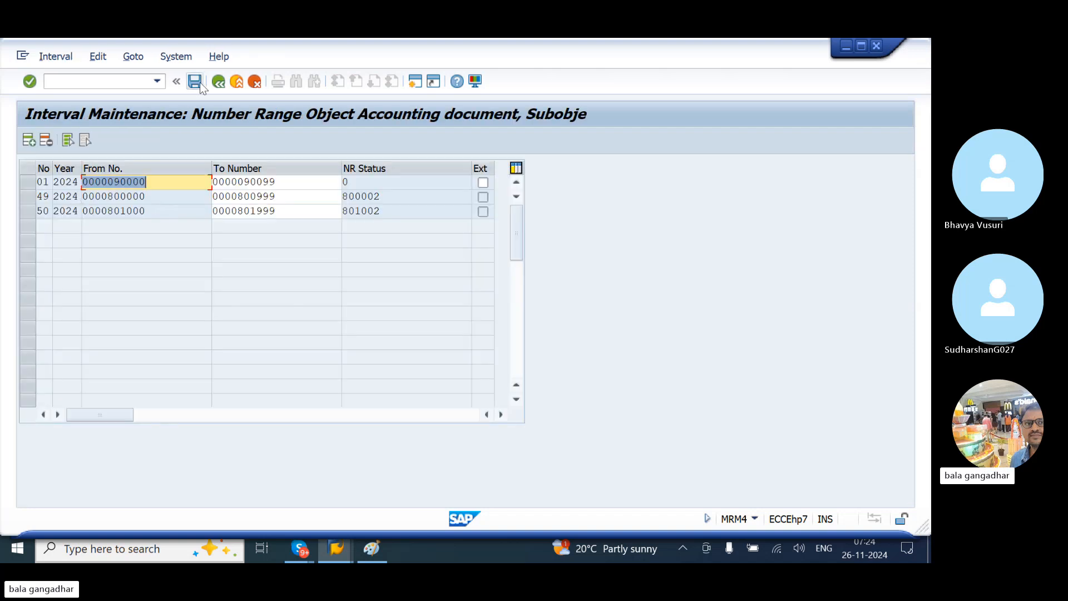
pyautogui.click(217, 83)
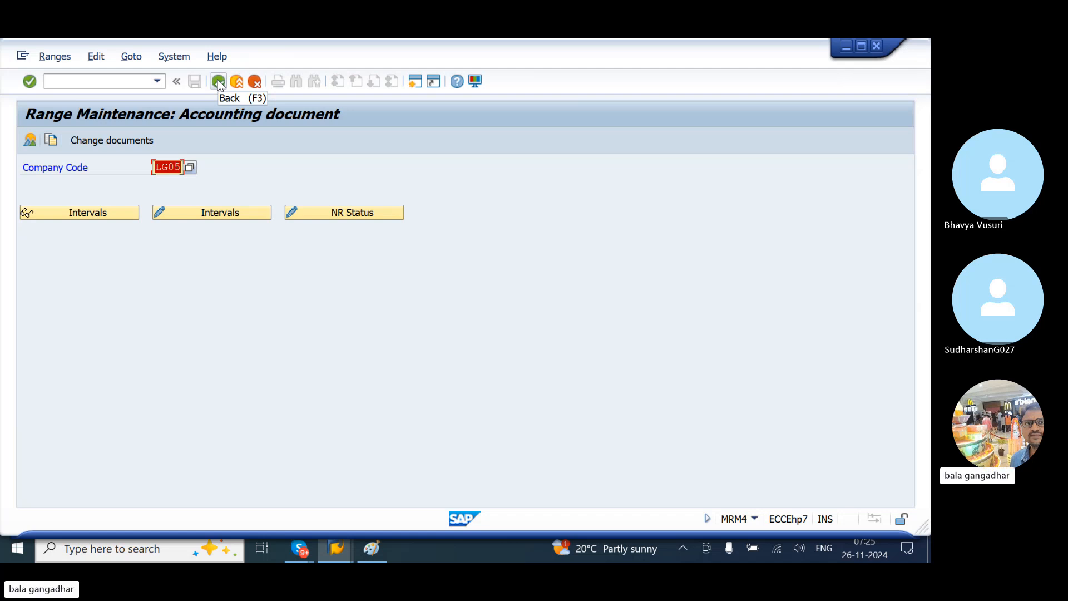
# Step: Open the MIRO entry under Document Types in Invoice Verification and save its default document types
pyautogui.click(219, 82)
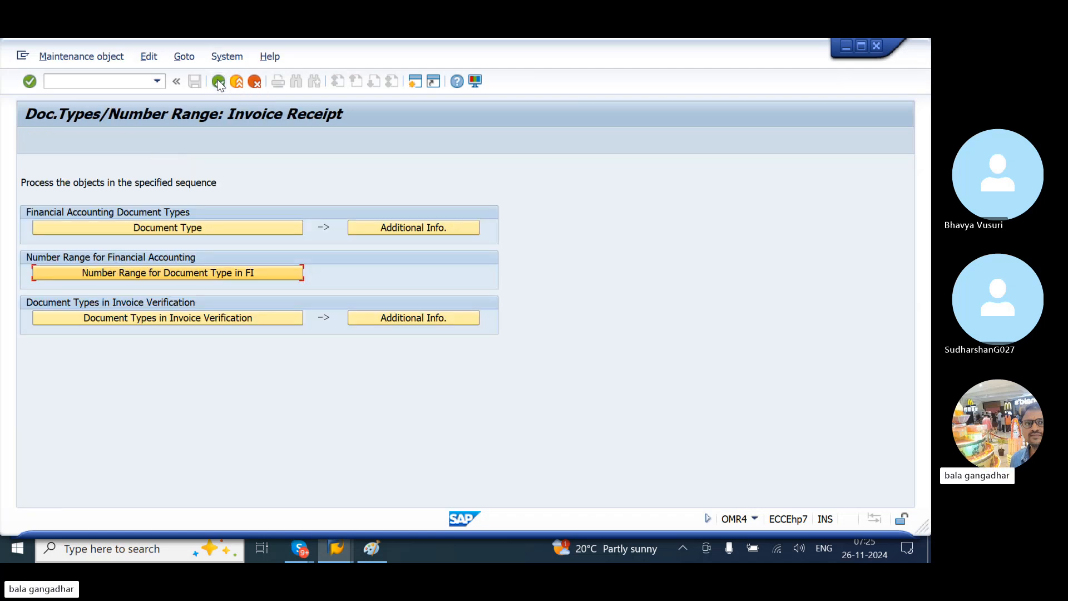
pyautogui.click(163, 318)
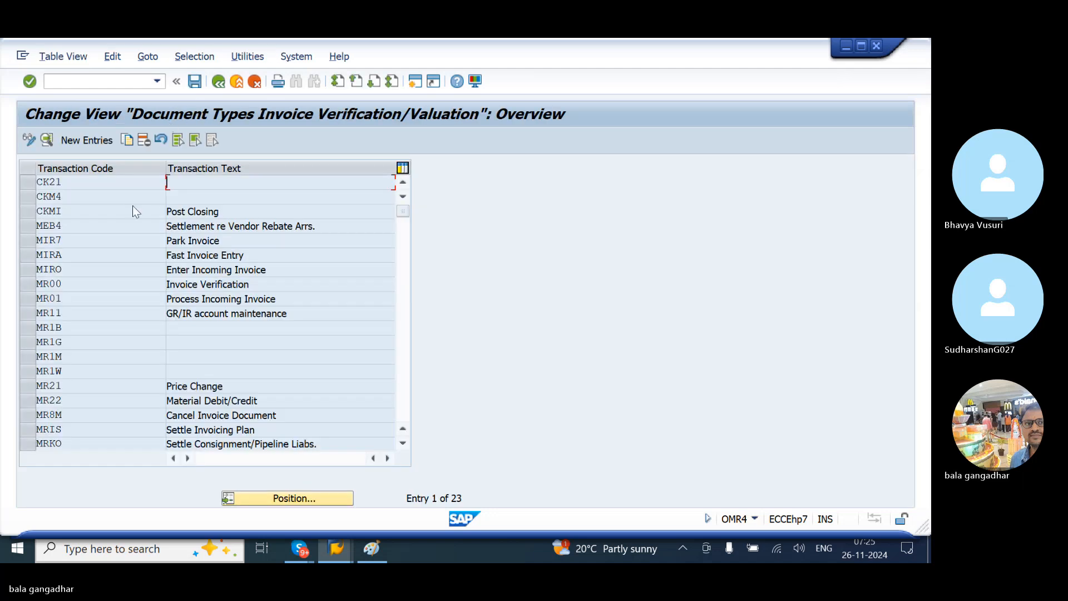
pyautogui.click(99, 272)
pyautogui.doubleClick(98, 272)
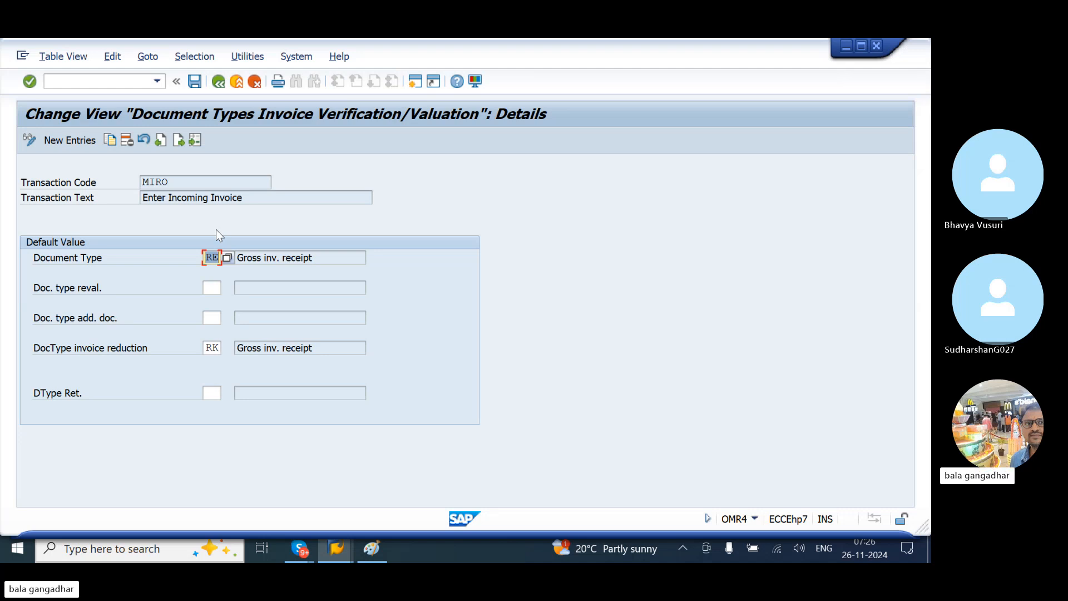
pyautogui.click(195, 82)
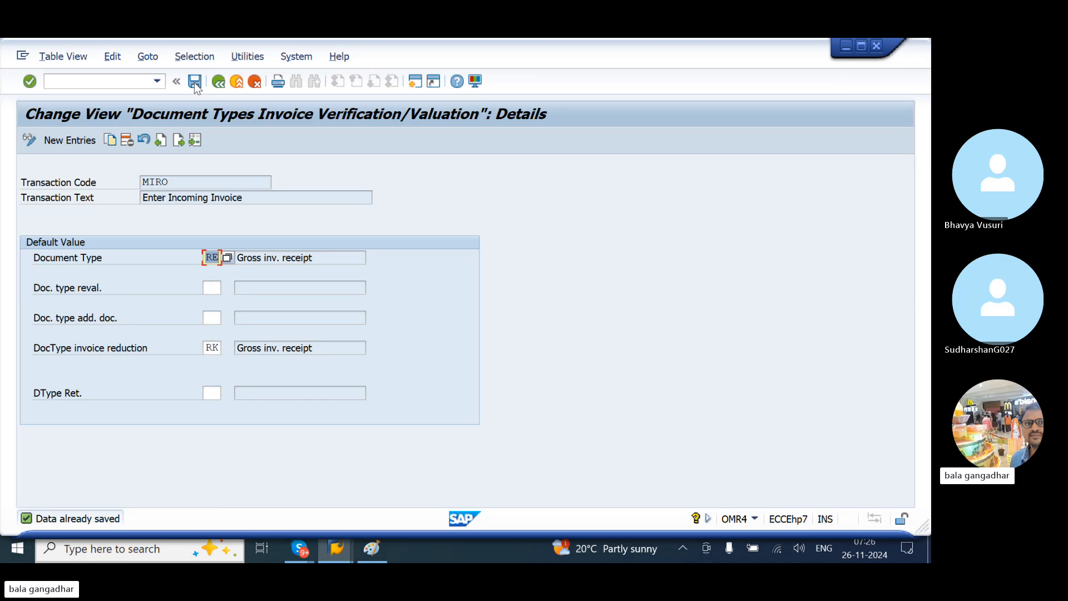
# Step: Go back from the MIRO details through the Invoice Receipt screen to the IMG structure
pyautogui.click(218, 82)
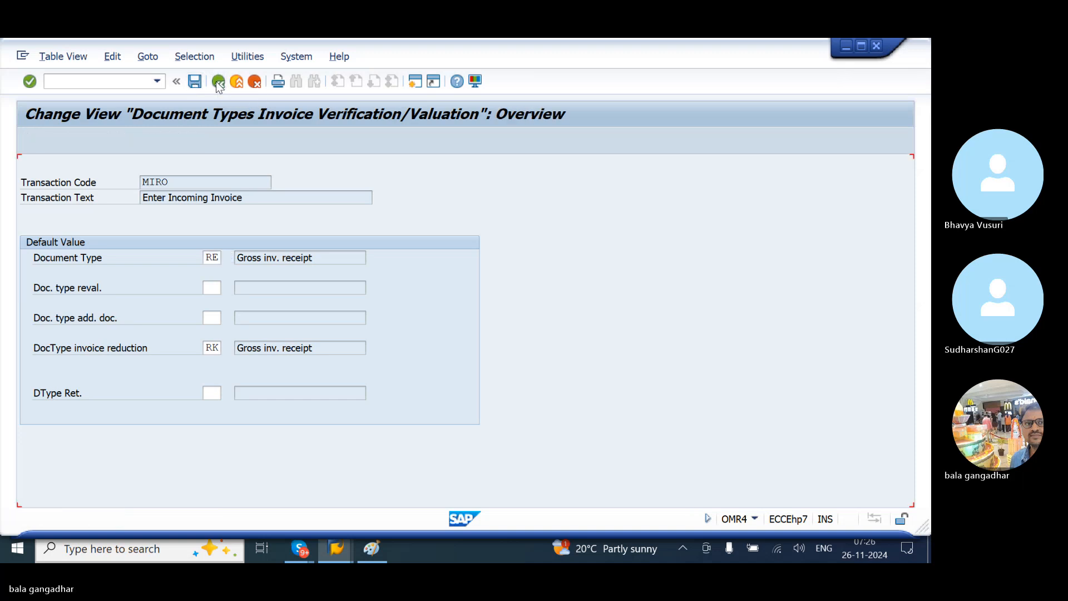
pyautogui.click(218, 82)
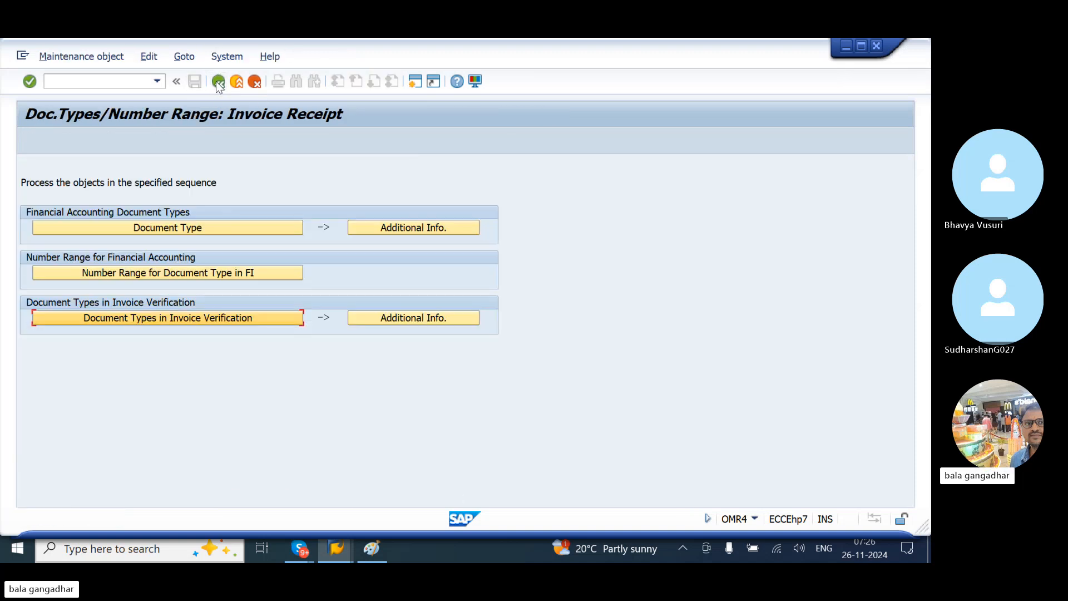
pyautogui.click(218, 82)
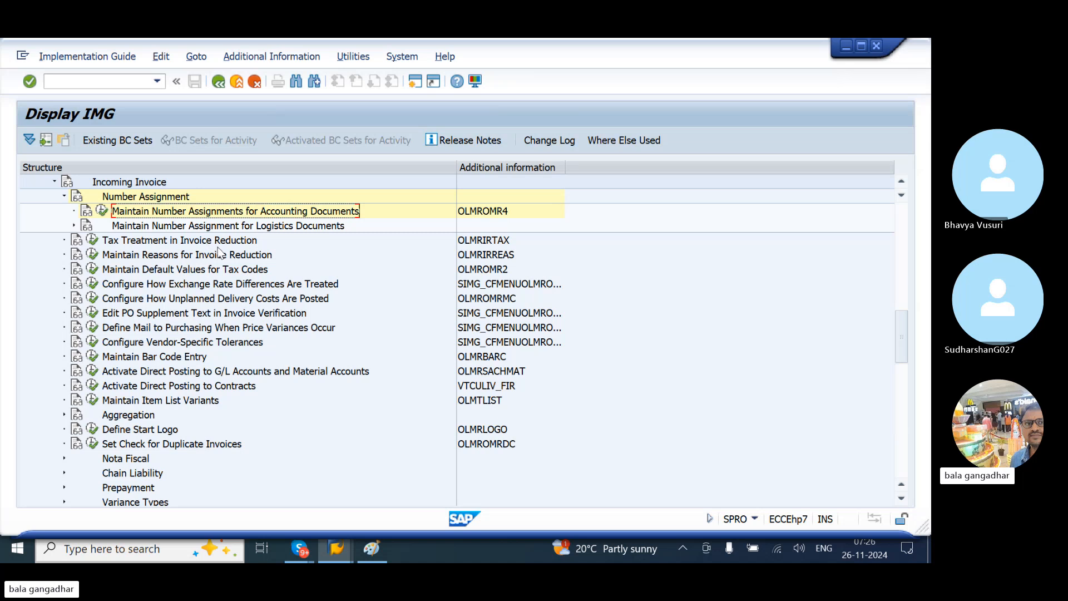
# Step: Open transaction OBBG in a new session and narrow the Name column of the country assignment table
pyautogui.click(416, 82)
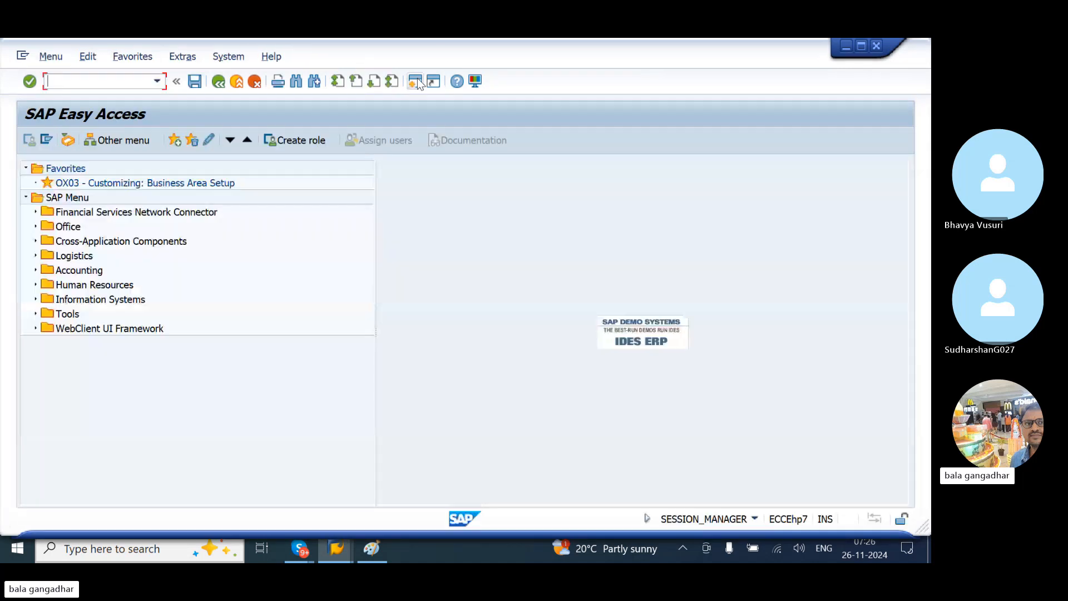
pyautogui.write('OBBG')
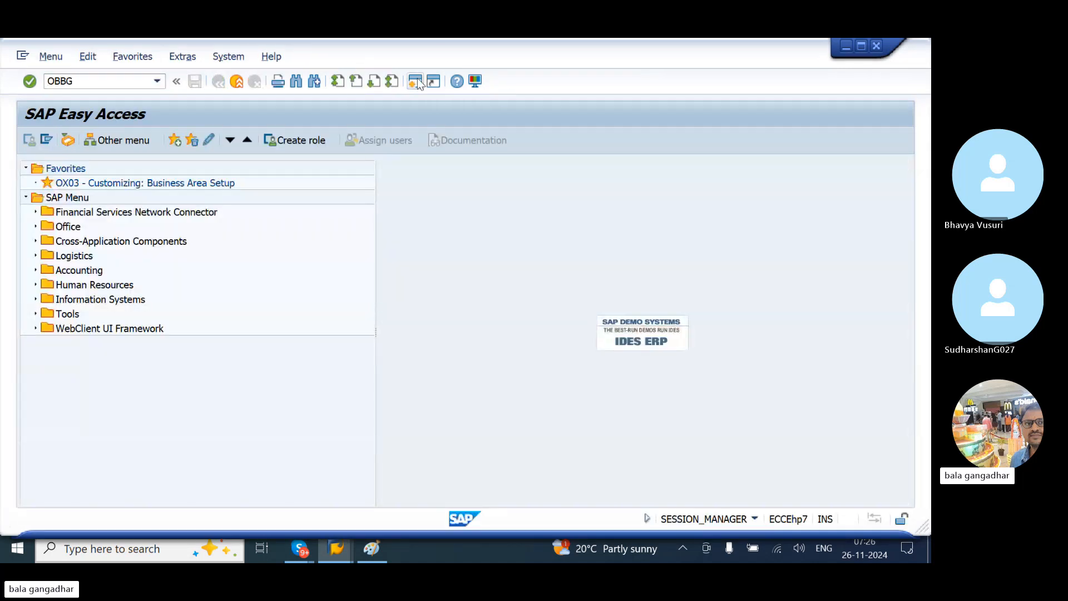
pyautogui.press('Return')
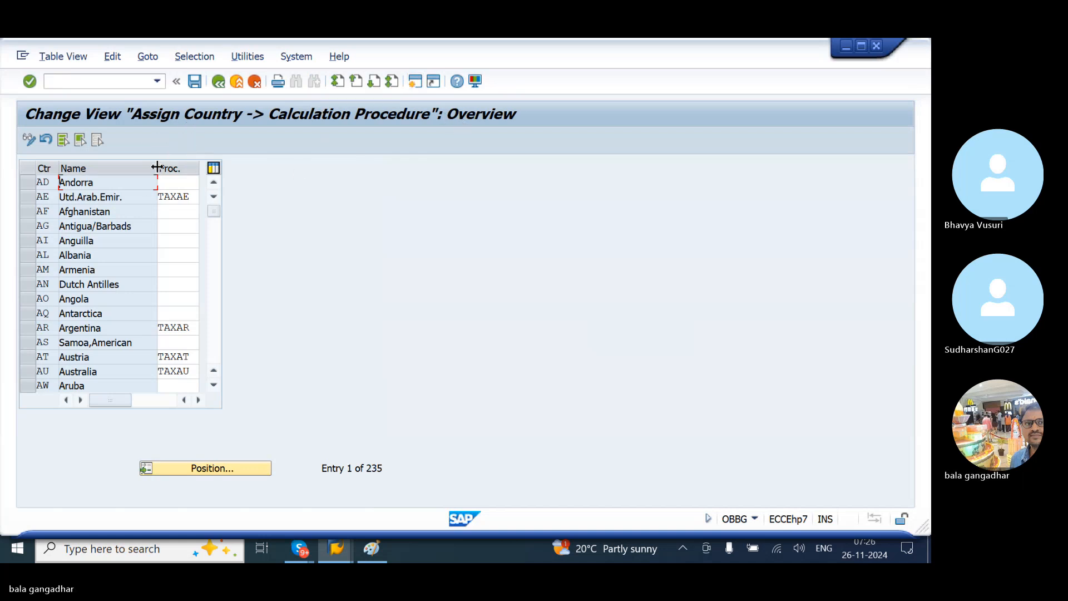
pyautogui.moveTo(157, 167); pyautogui.dragTo(132, 170)
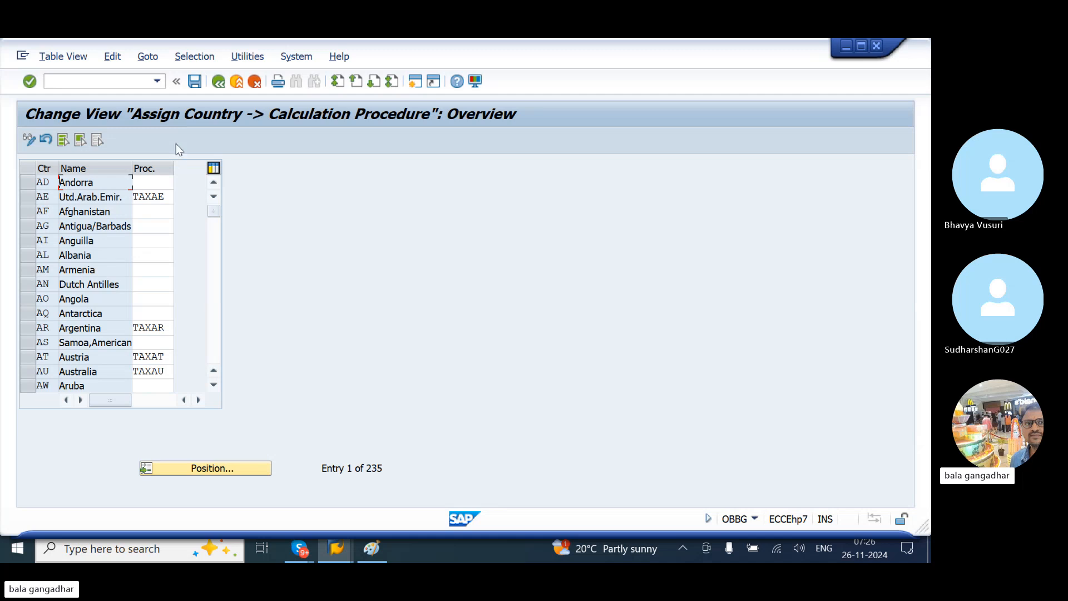
pyautogui.click(158, 84)
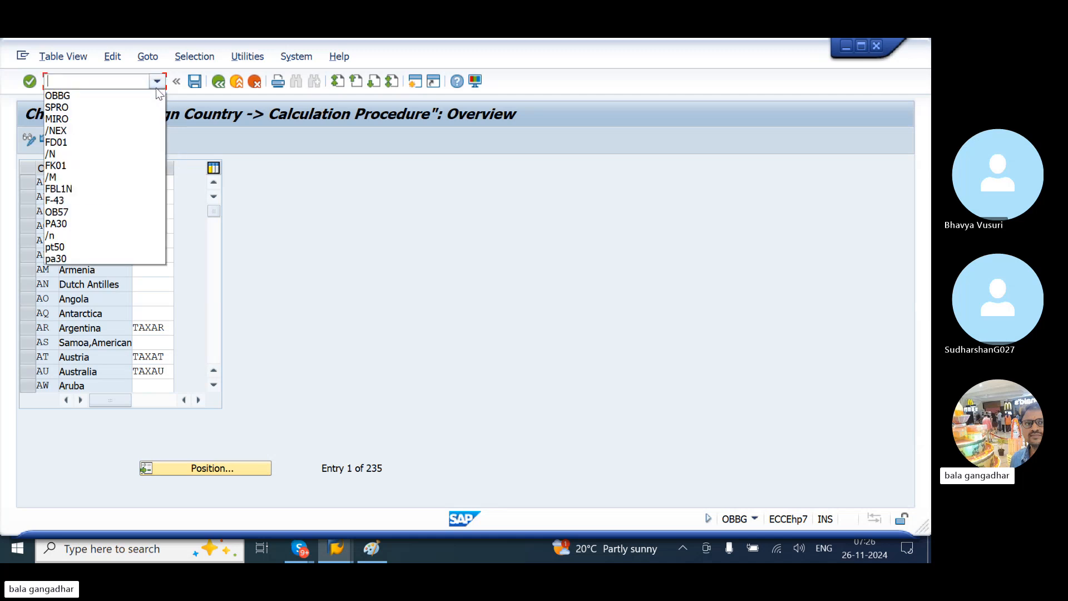
pyautogui.click(116, 90)
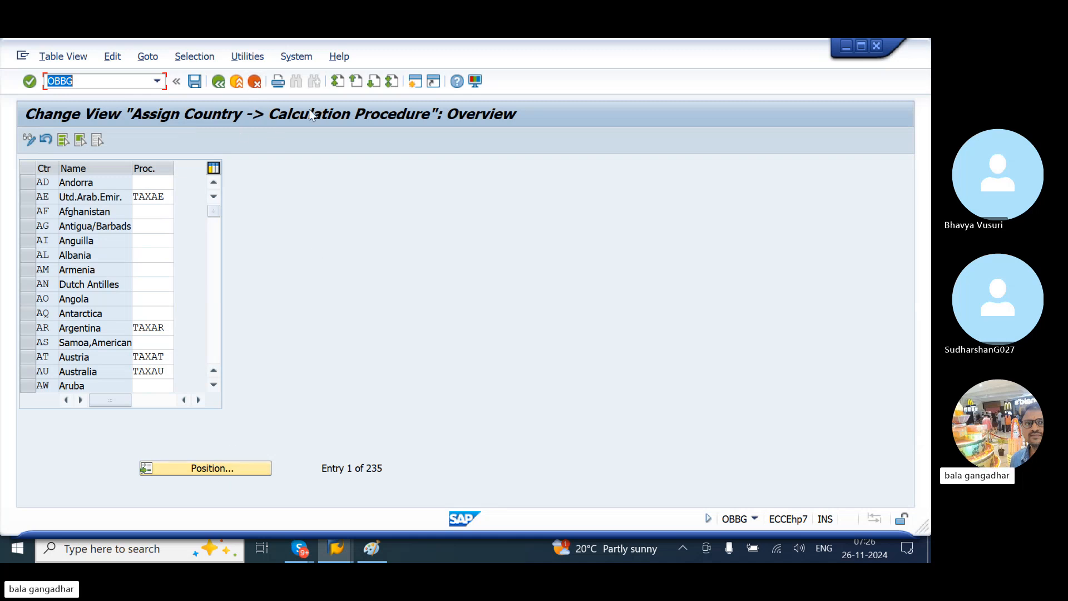
# Step: Start transaction SPRO in another new session and display the SAP Reference IMG
pyautogui.click(416, 85)
pyautogui.write('SPRO')
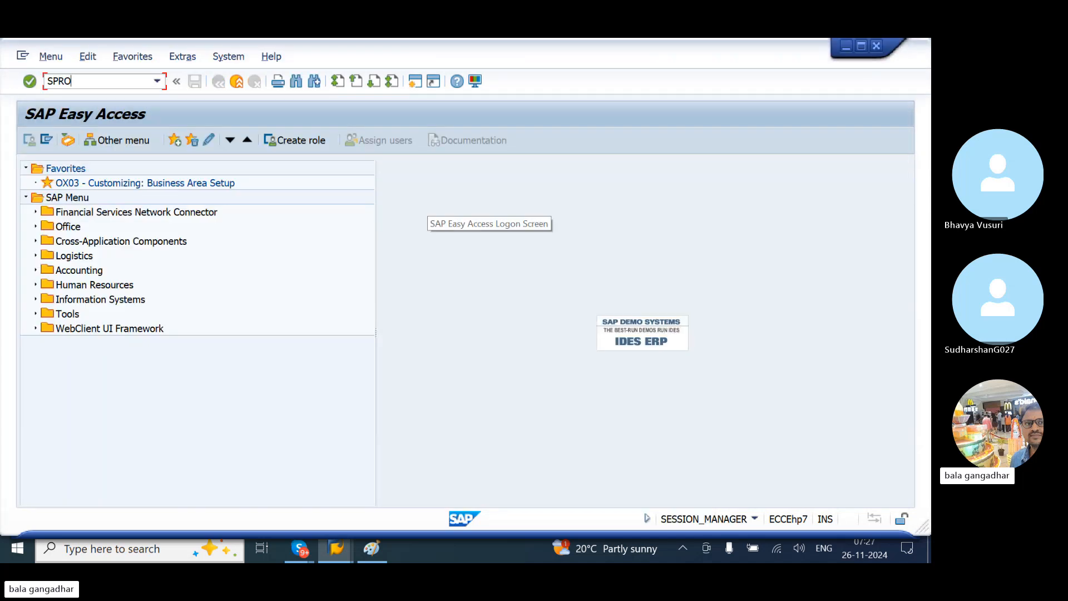
pyautogui.press('Return')
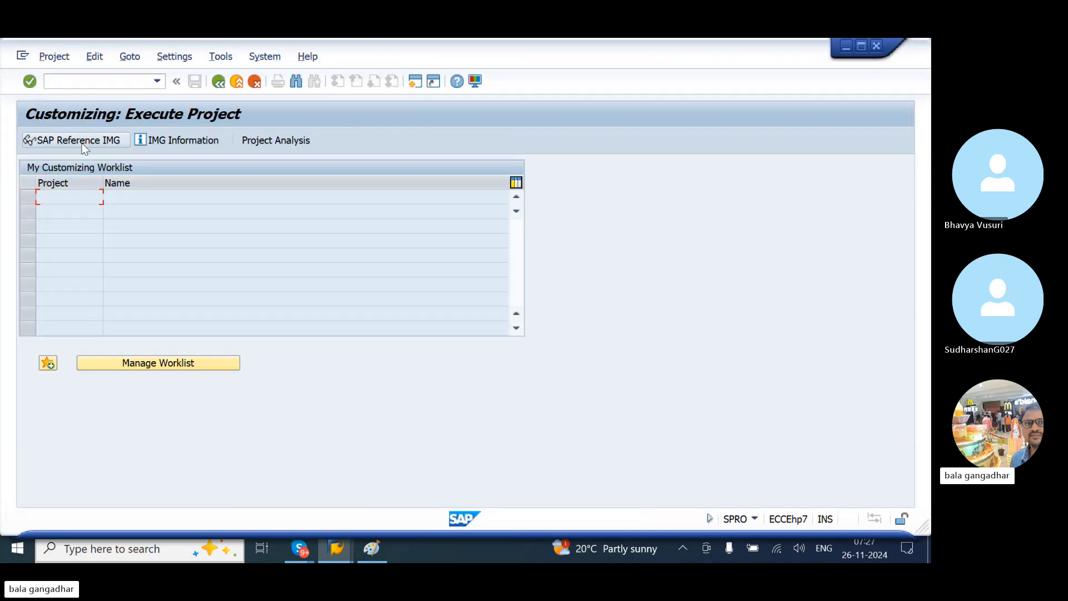
pyautogui.click(84, 142)
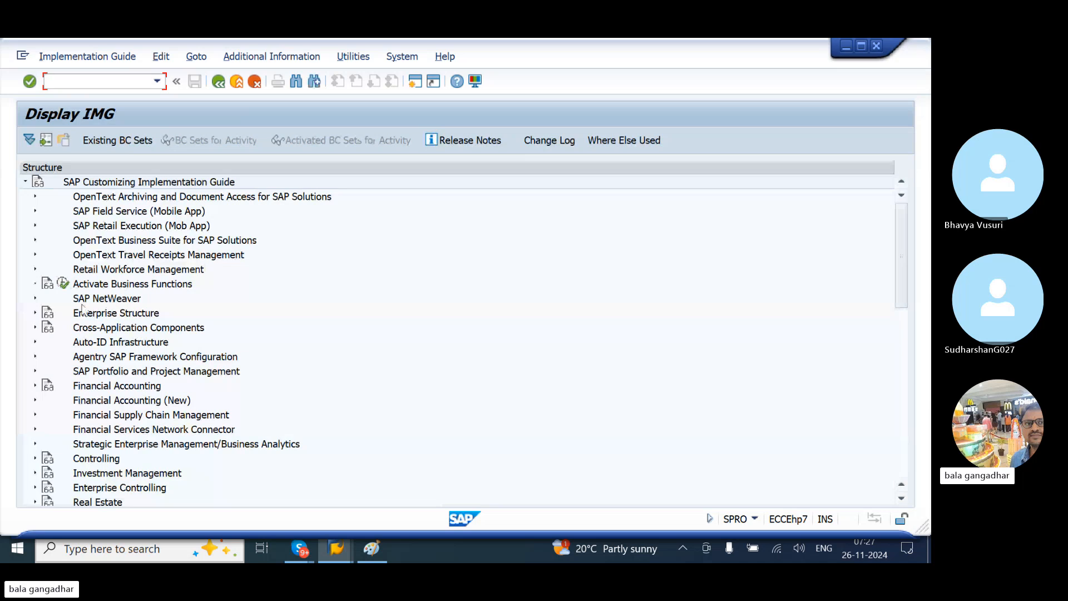
# Step: Expand Financial Accounting (New), its Global Settings (New), Tax on Sales/Purchases, Calculation and Basic Settings, and select Check Calculation Procedure
pyautogui.click(35, 400)
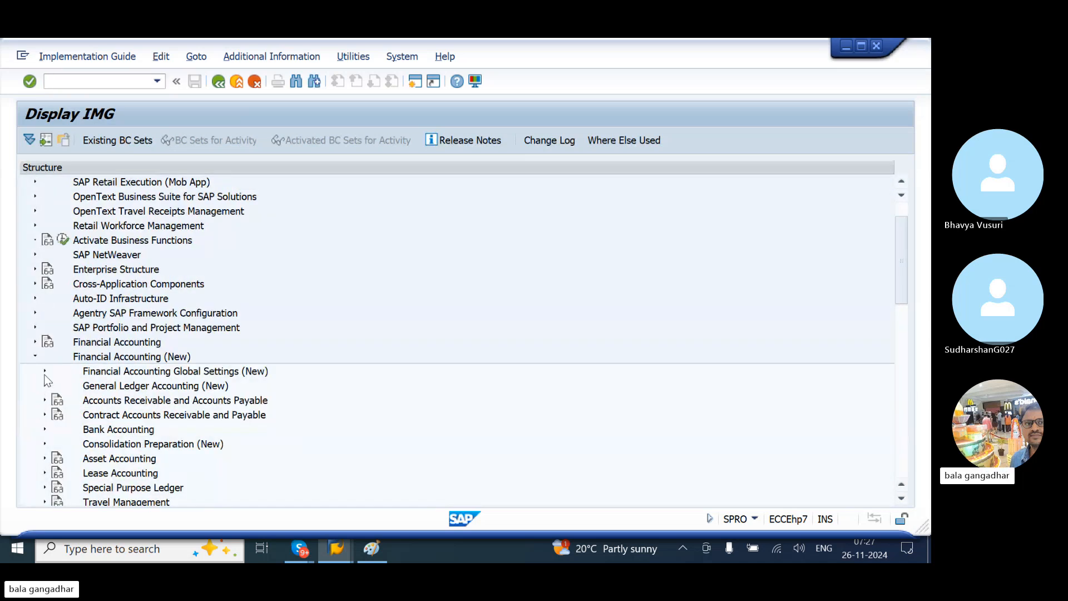
pyautogui.click(44, 371)
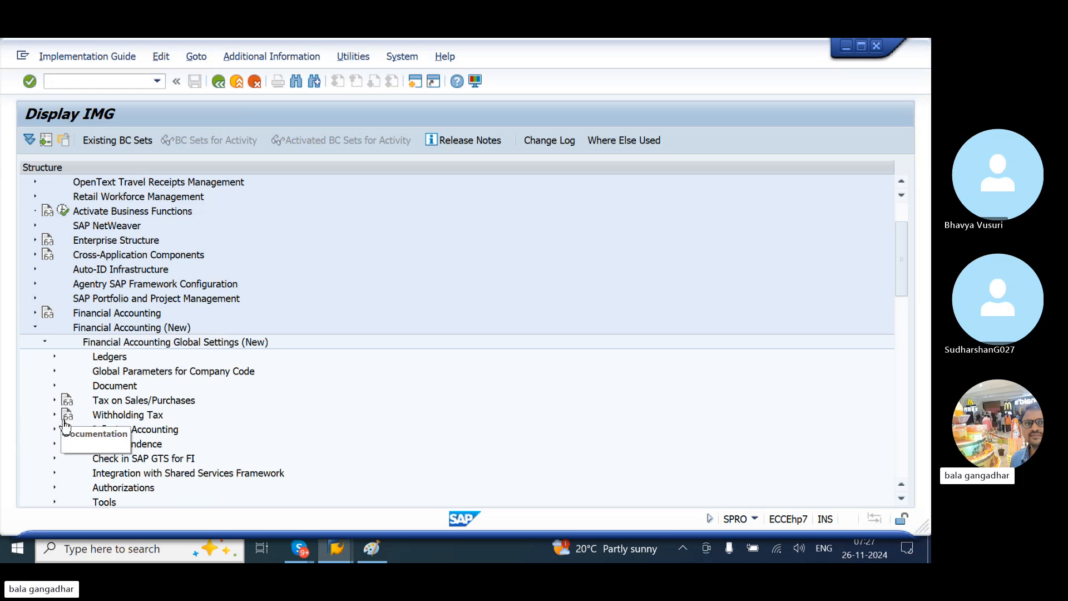
pyautogui.click(54, 400)
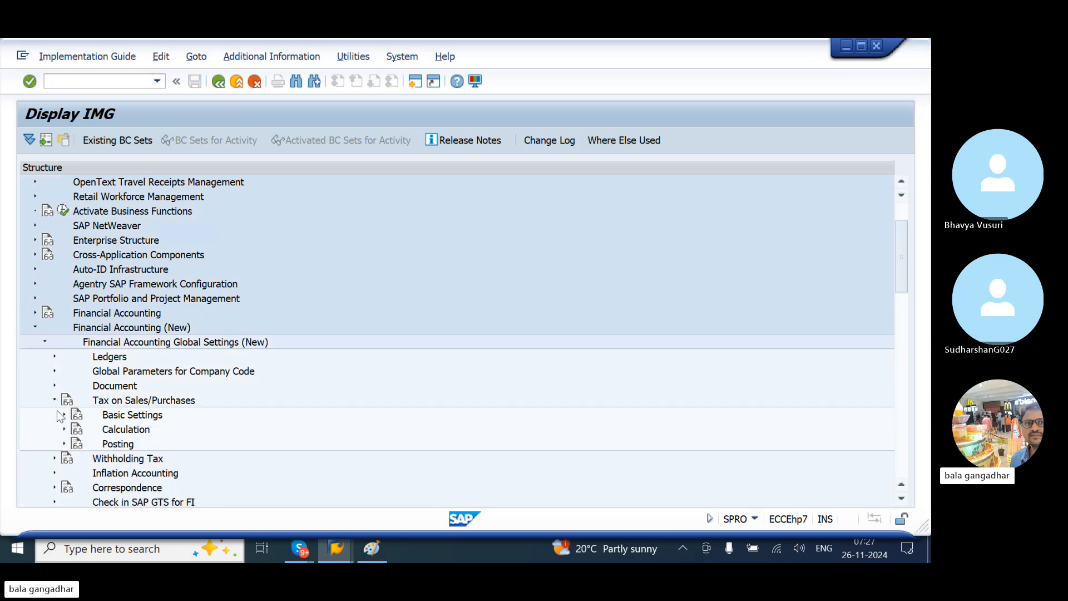
pyautogui.click(62, 429)
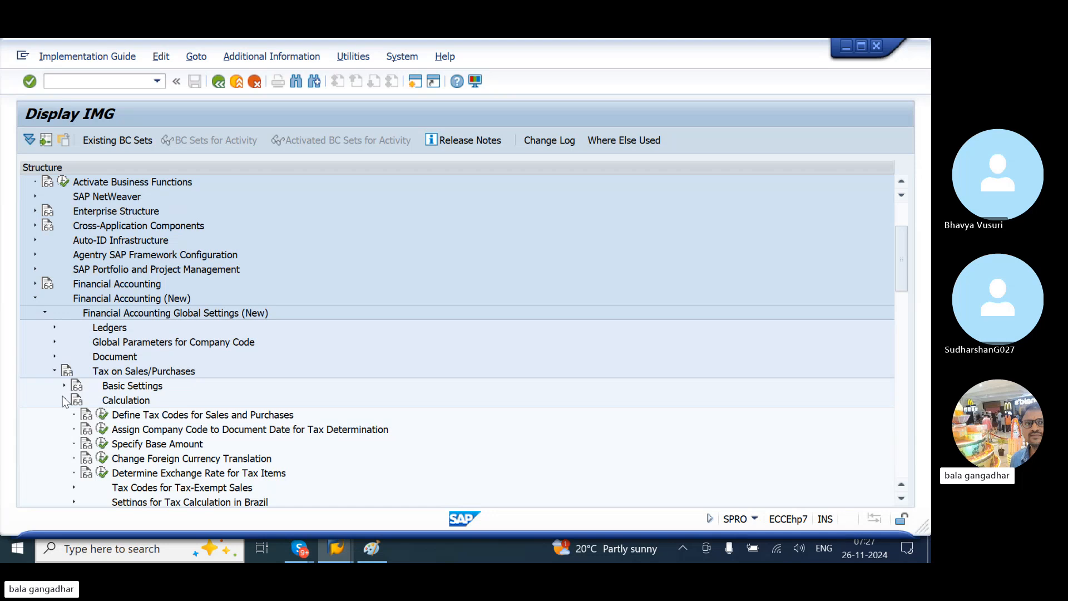
pyautogui.click(116, 414)
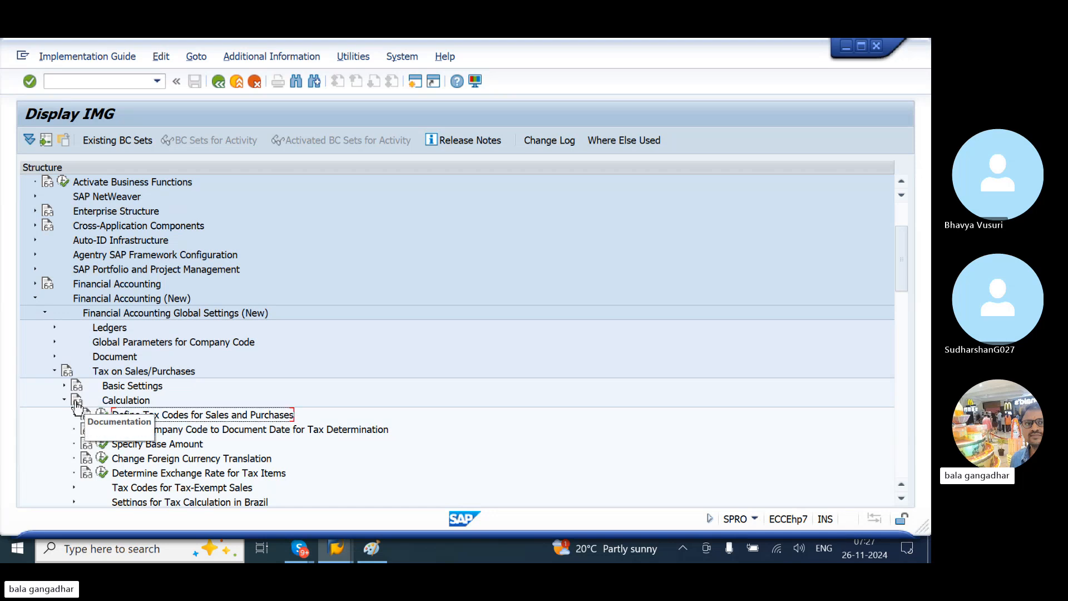
pyautogui.click(63, 386)
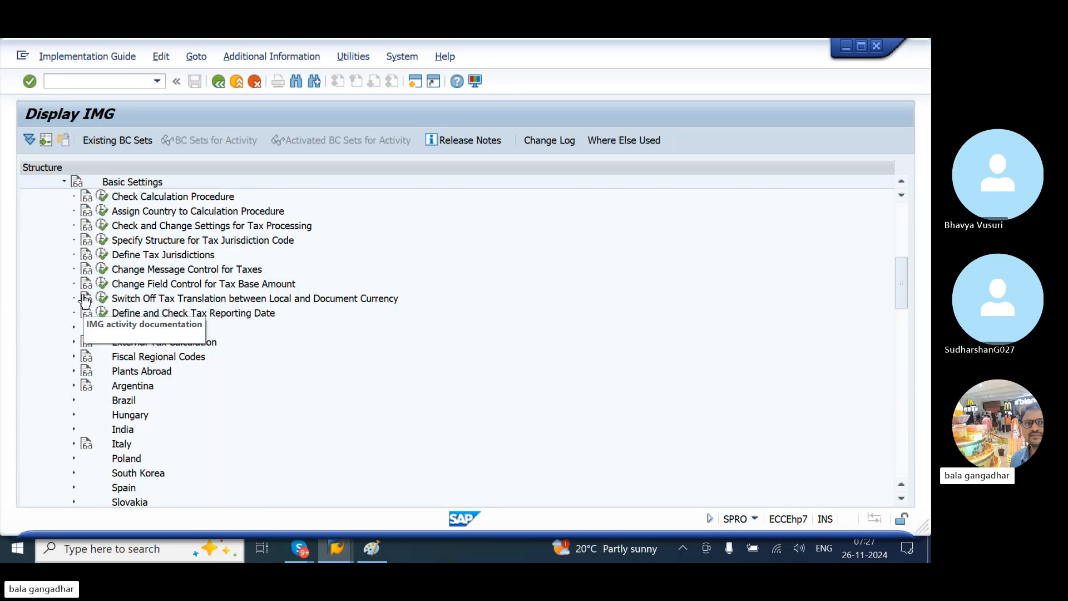
pyautogui.click(129, 198)
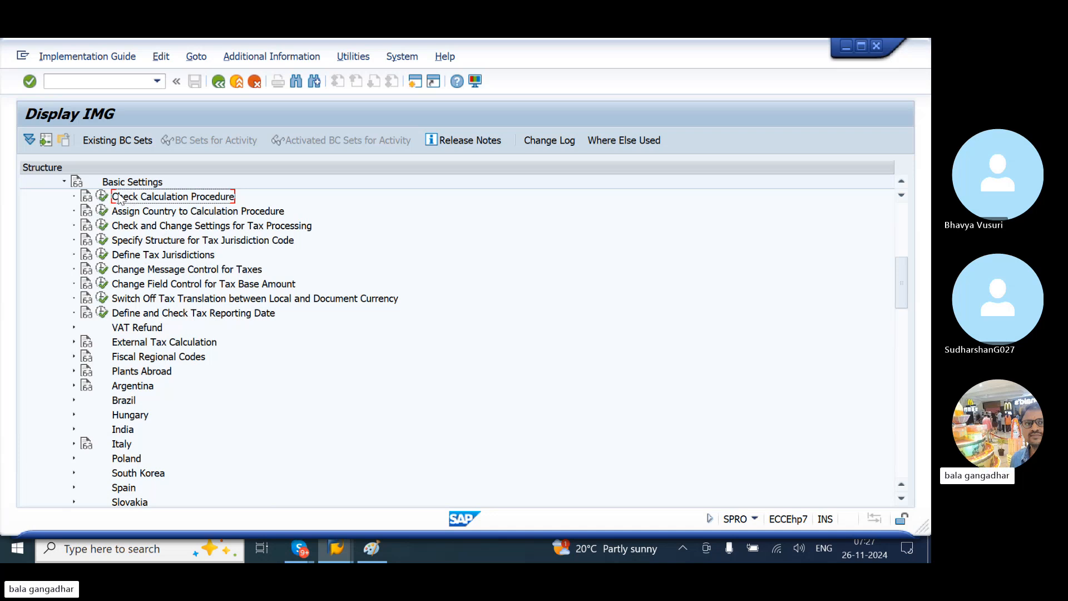
# Step: Display the IMG activity keys as additional information and widen that column to read the Basic Settings keys
pyautogui.click(245, 58)
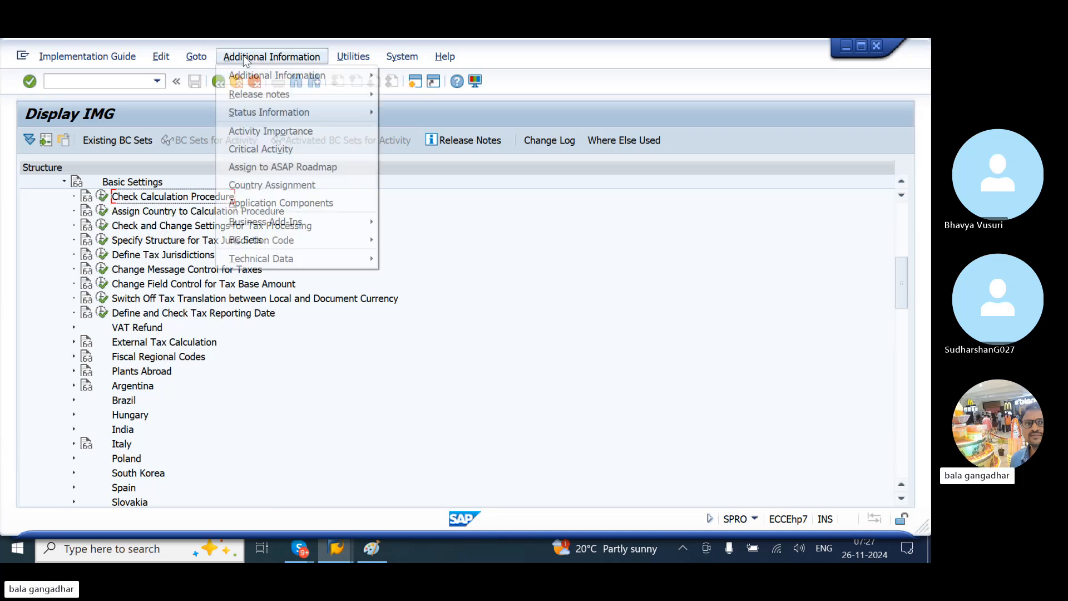
pyautogui.moveTo(356, 76)
pyautogui.moveTo(481, 95)
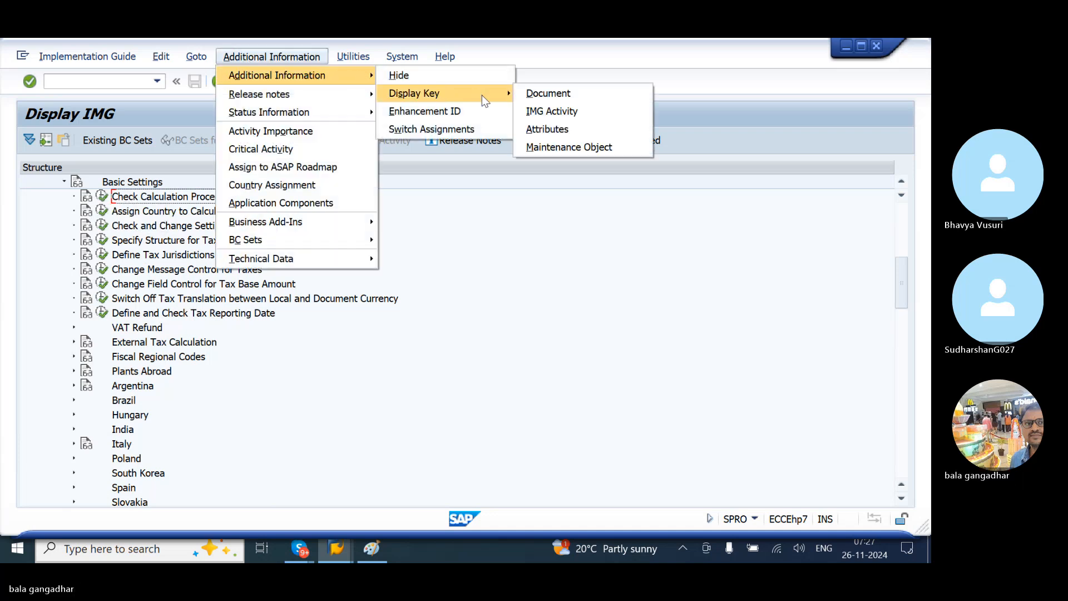
pyautogui.click(566, 112)
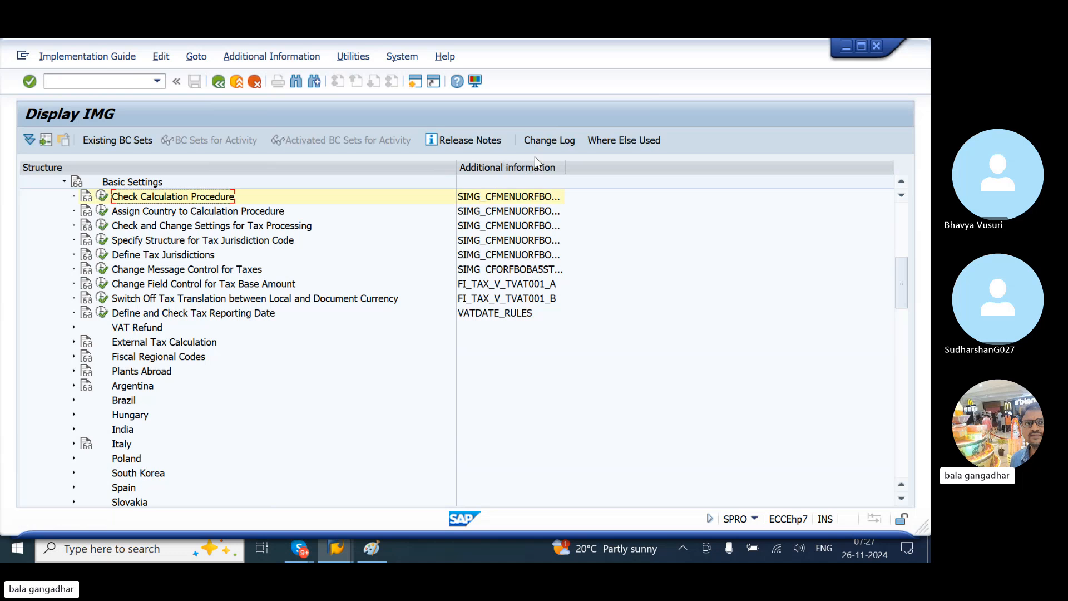
pyautogui.moveTo(565, 166); pyautogui.dragTo(651, 167)
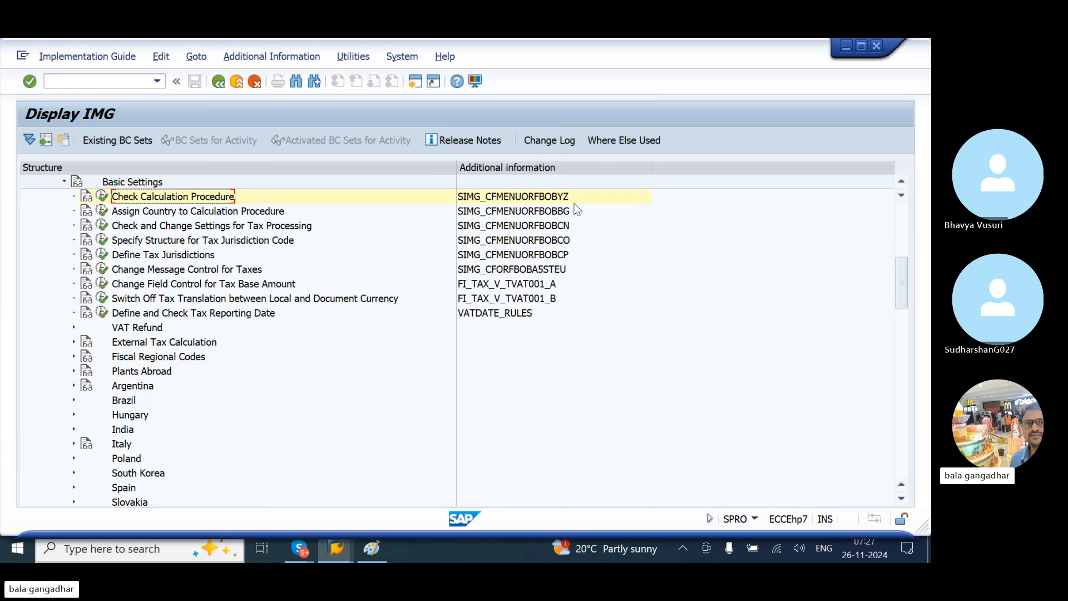
pyautogui.click(560, 214)
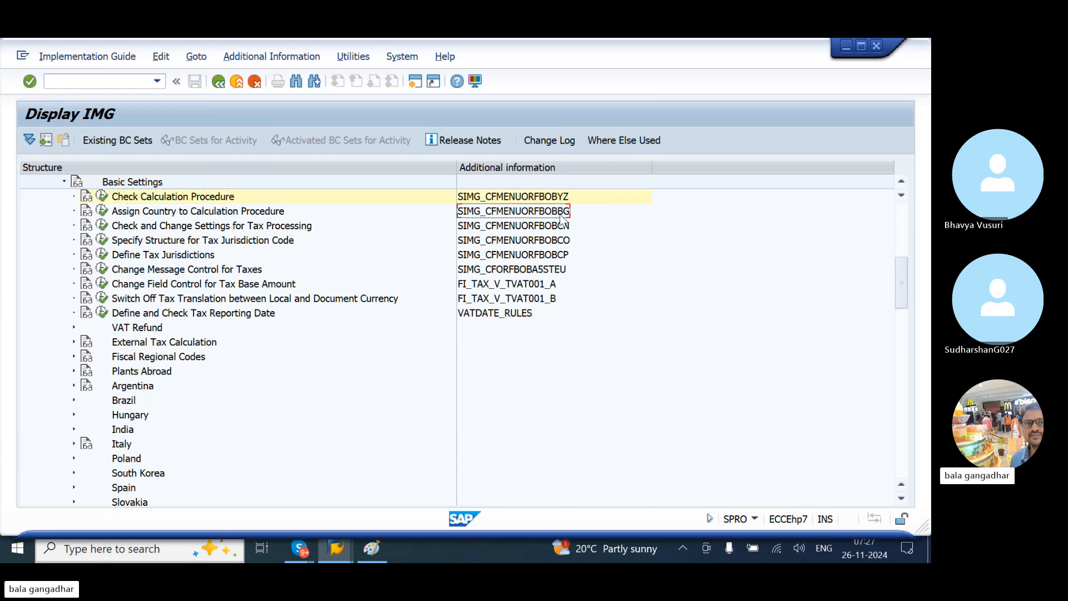
pyautogui.click(532, 201)
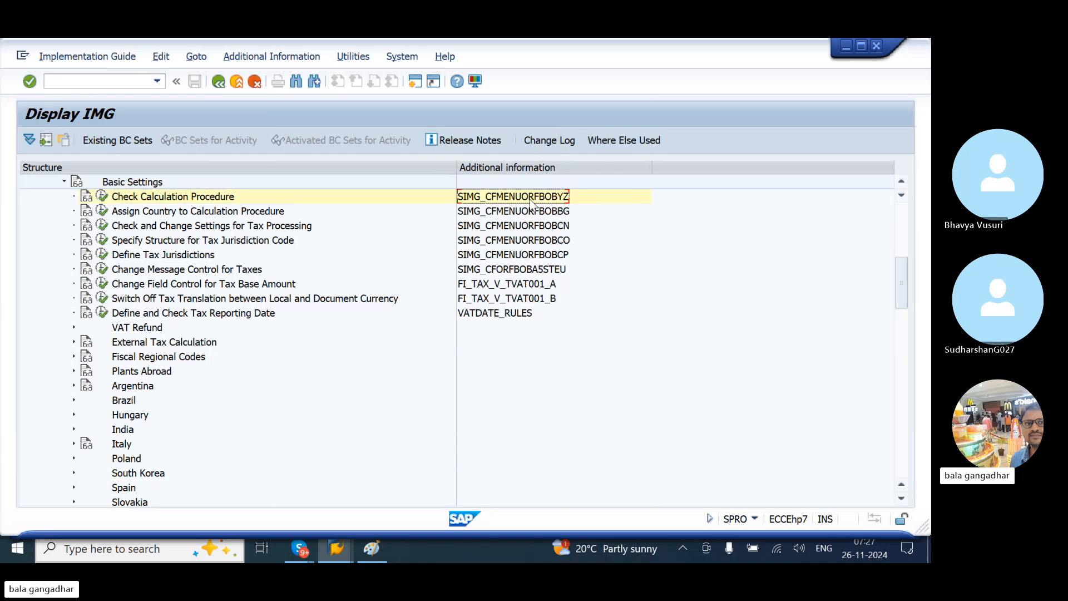
# Step: Run Define Procedures under Check Calculation Procedure, examine the control data of procedure ABCDEF and return to the procedures overview
pyautogui.click(106, 197)
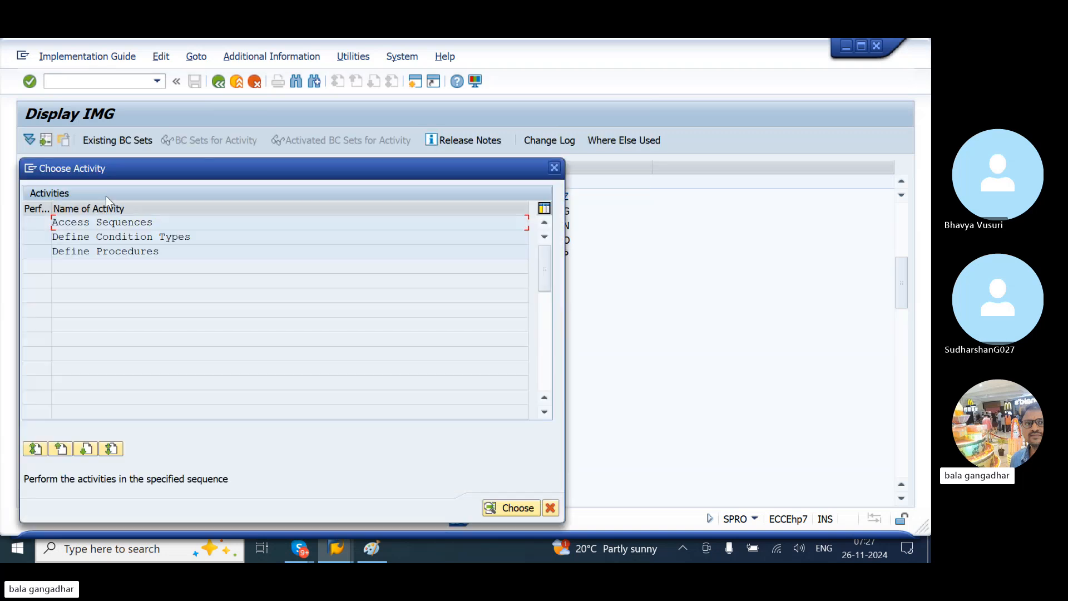
pyautogui.doubleClick(115, 252)
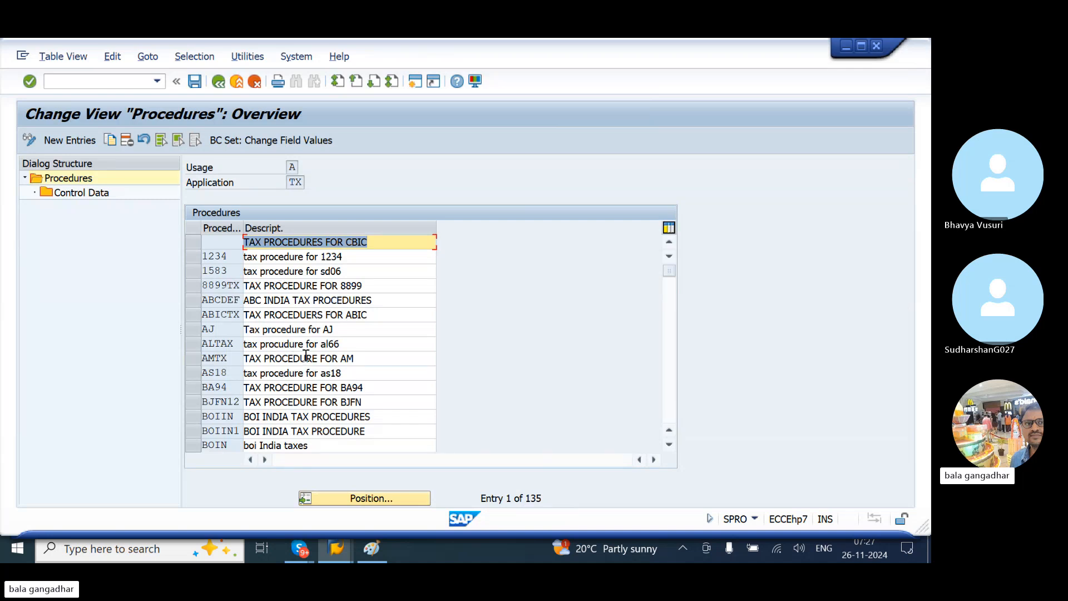
pyautogui.click(194, 302)
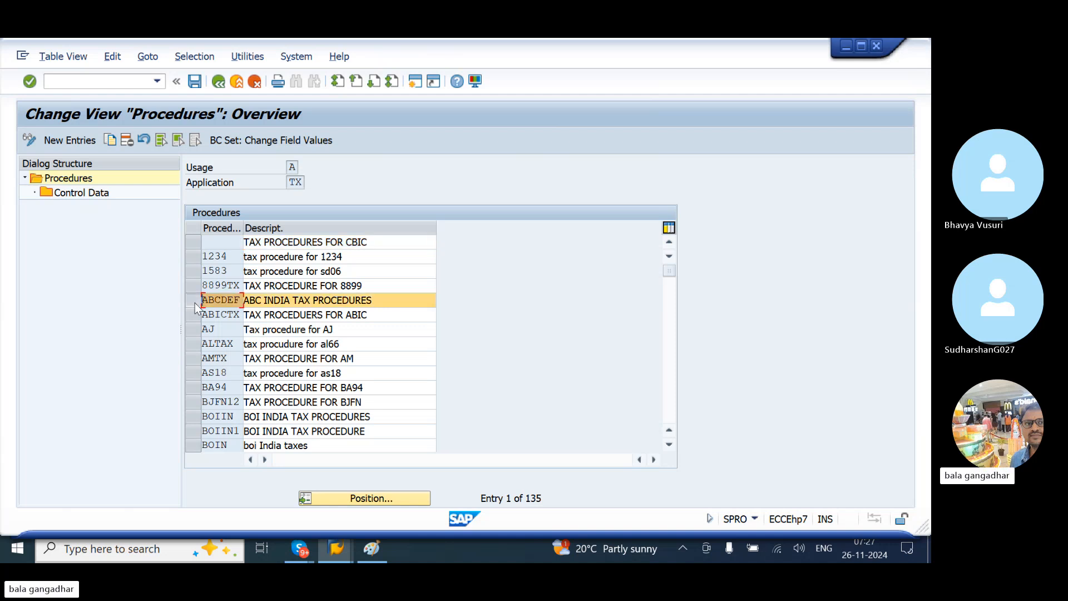
pyautogui.doubleClick(79, 196)
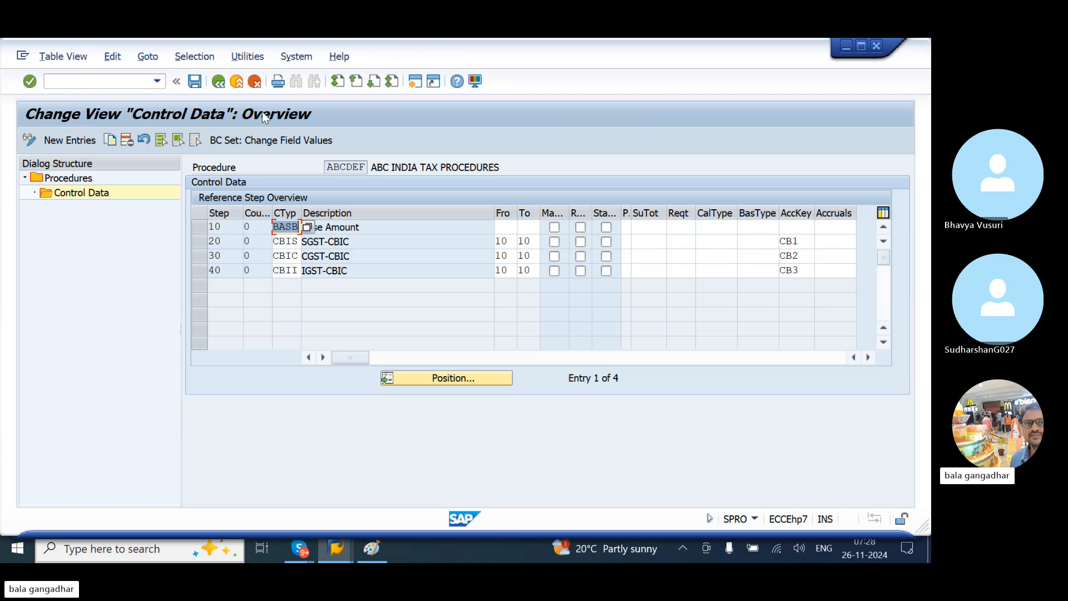
pyautogui.click(219, 82)
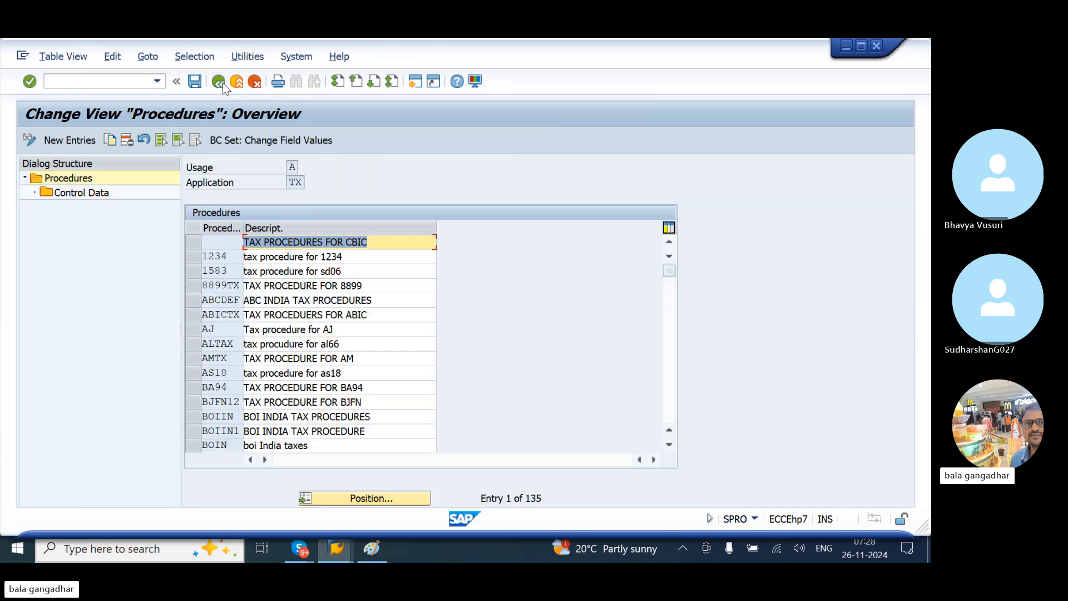
# Step: Start a copy of tax procedure ABCDEF and enter LGTAX as the new procedure's key
pyautogui.click(192, 300)
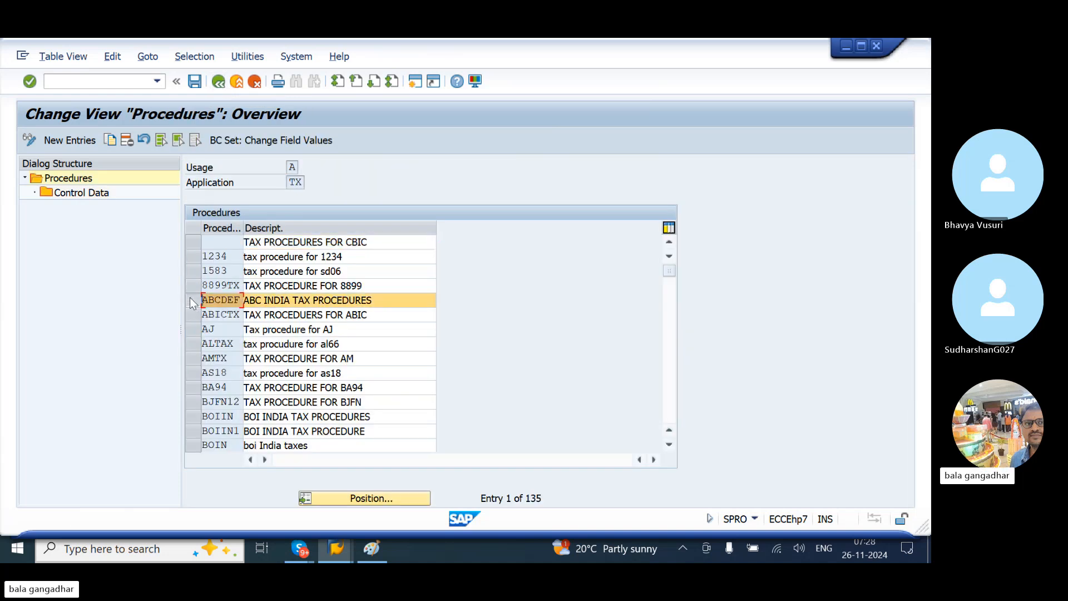
pyautogui.click(110, 141)
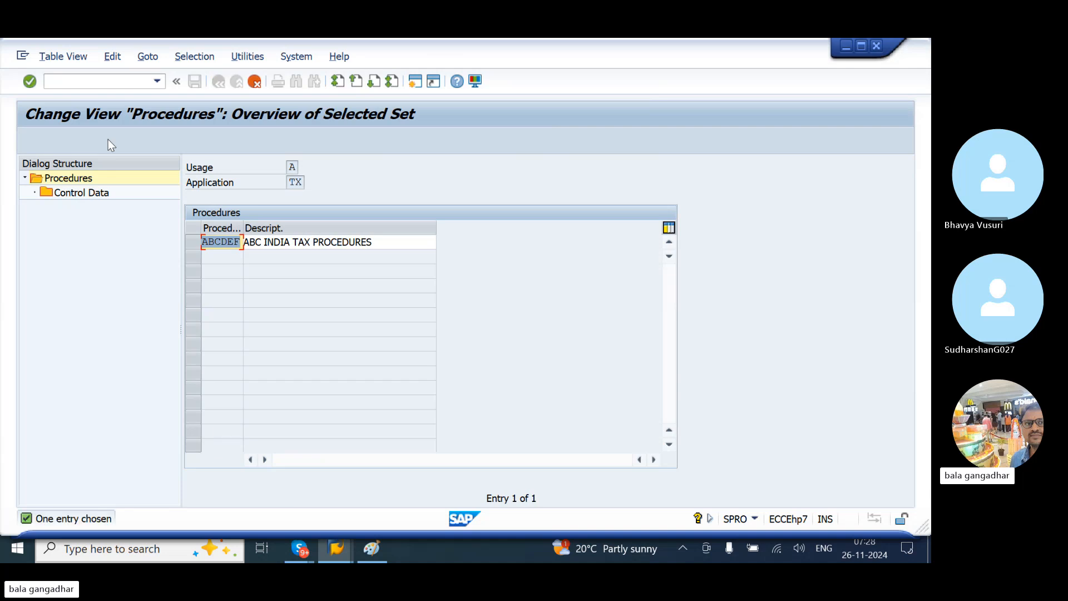
pyautogui.write('LGTAX')
pyautogui.press('Tab')
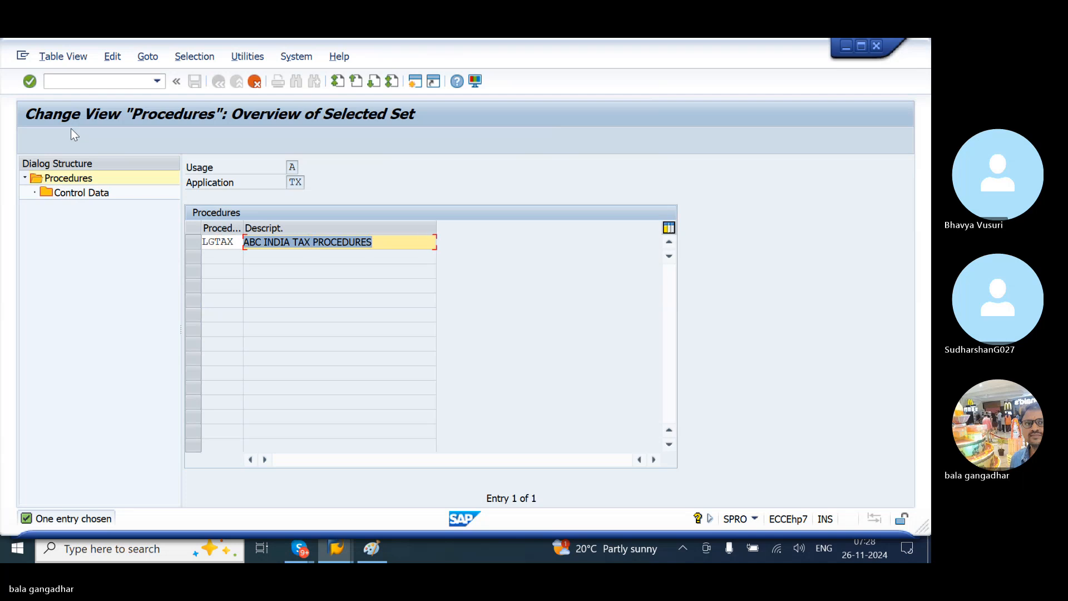
# Step: Set the copied procedure's description to LG TAX PROCEDUE and submit the entry
pyautogui.write('TA=')
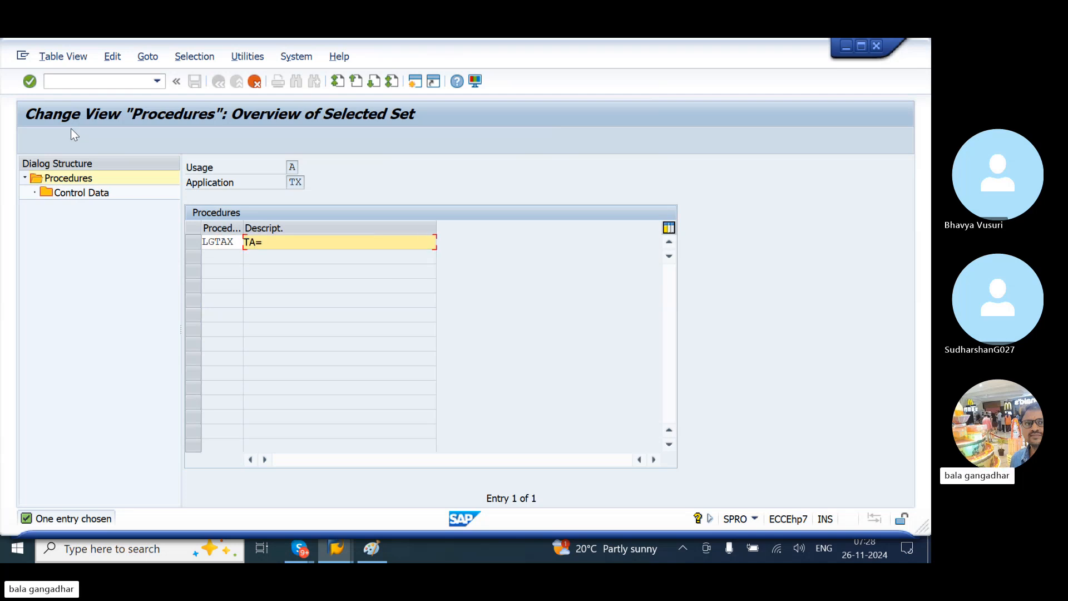
pyautogui.press('BackSpace')
pyautogui.press('BackSpace')
pyautogui.write('LG T')
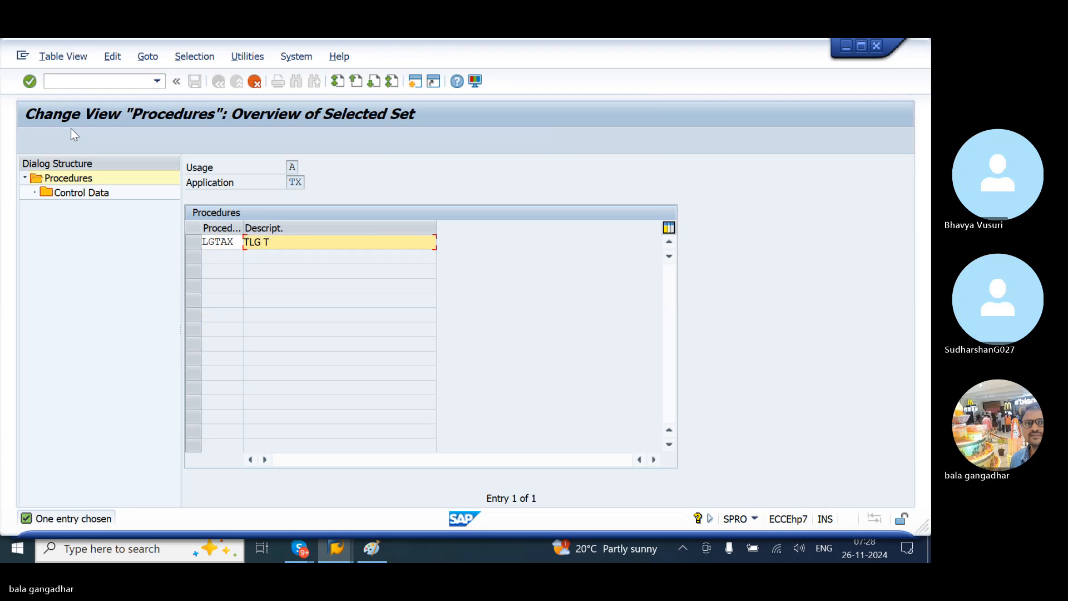
pyautogui.press('BackSpace')
pyautogui.press('BackSpace')
pyautogui.press('BackSpace')
pyautogui.press('BackSpace')
pyautogui.press('BackSpace')
pyautogui.write('LG')
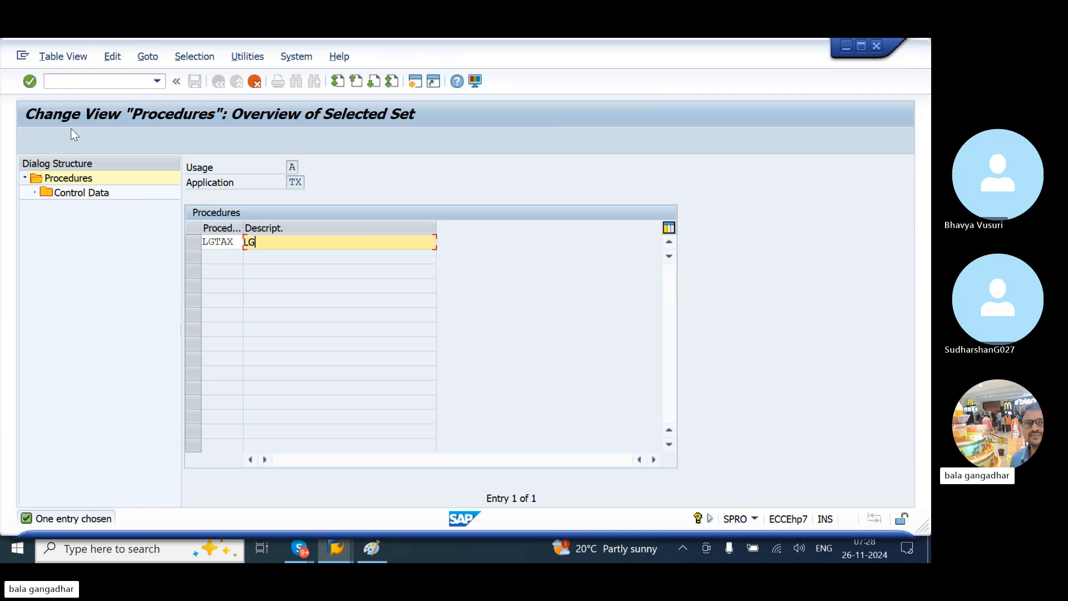
pyautogui.write(' TAX PROCEDUE')
pyautogui.press('Return')
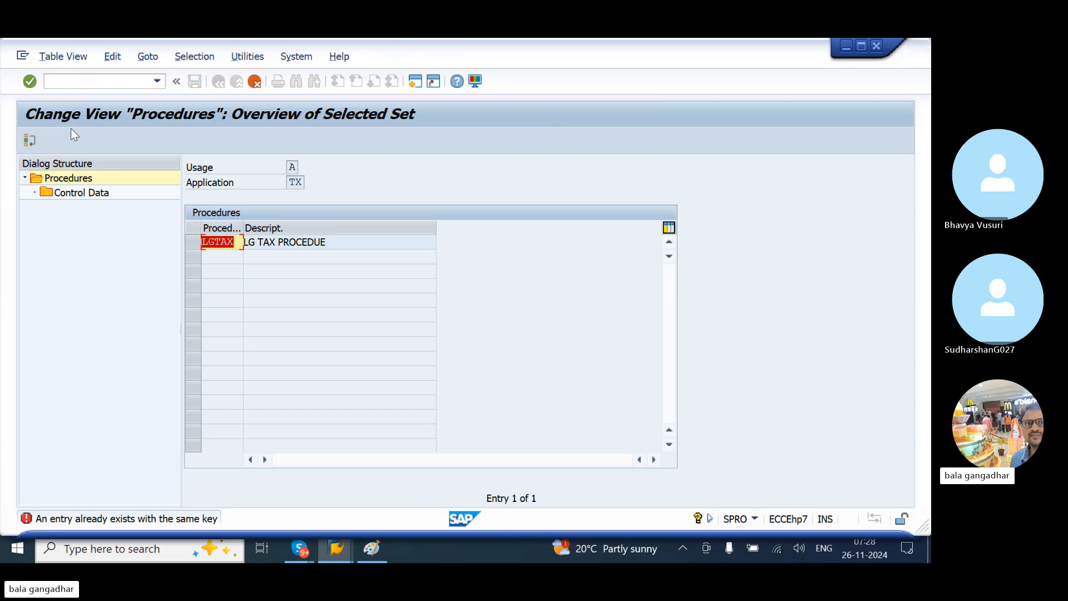
# Step: Change the copied procedure's key to LTAX, copy it with all dependent entries and save
pyautogui.write('L')
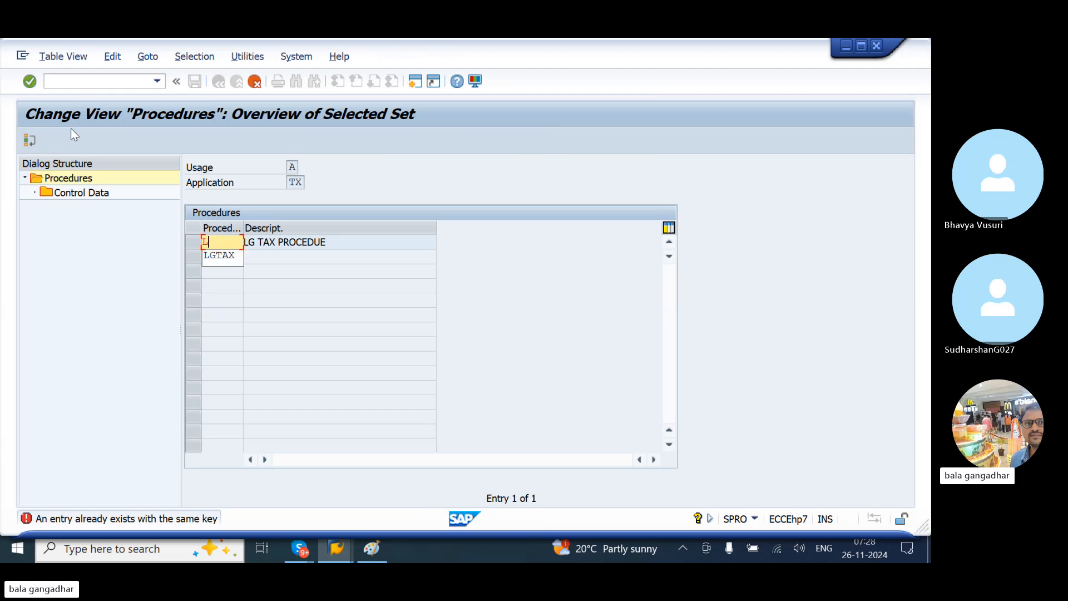
pyautogui.write('GTAX')
pyautogui.press('Return')
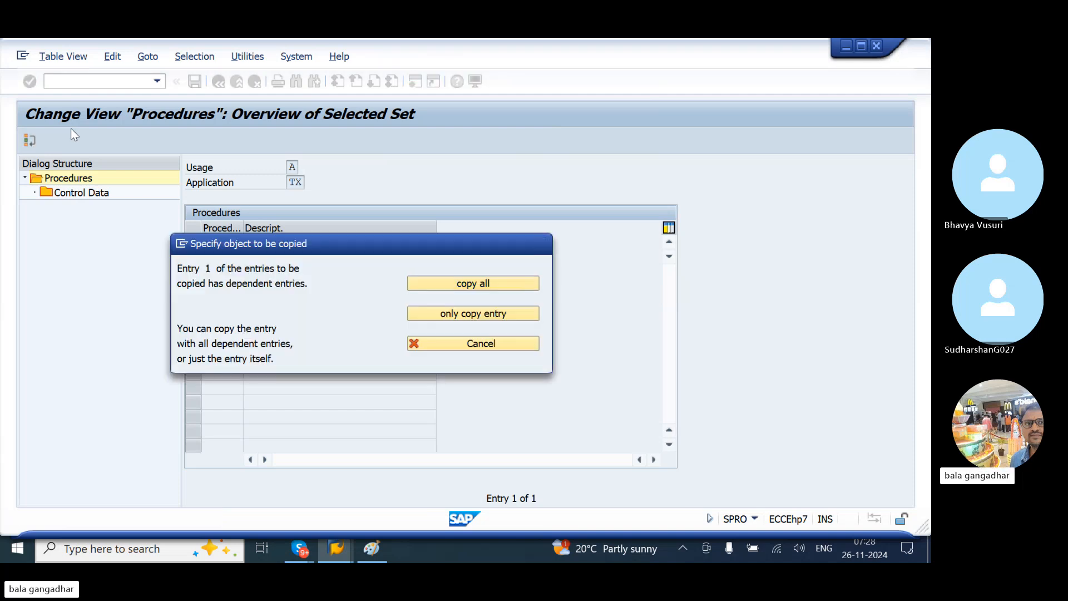
pyautogui.press('Return')
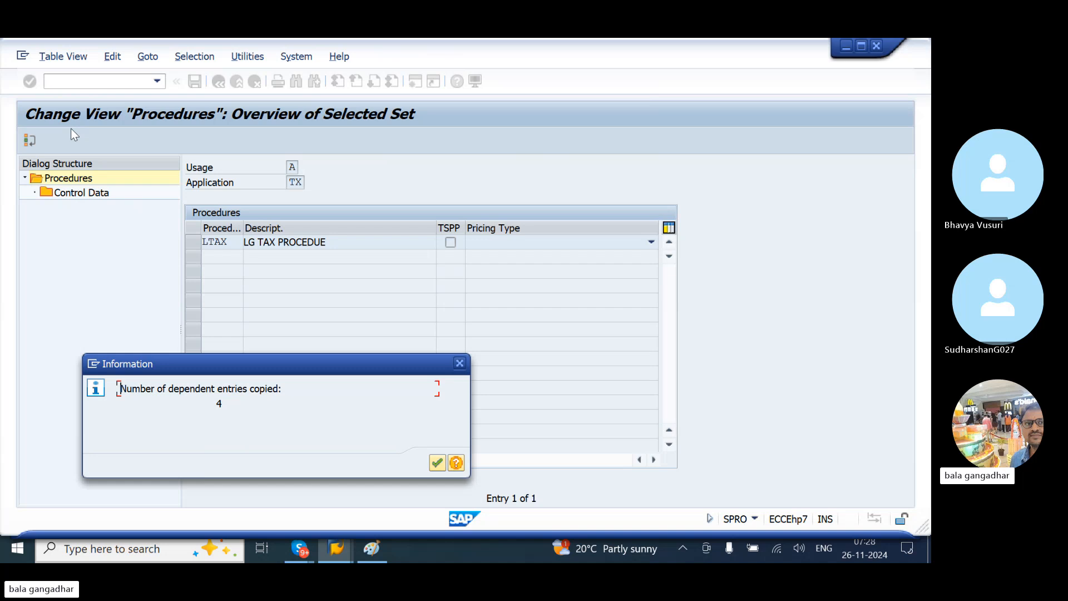
pyautogui.press('Return')
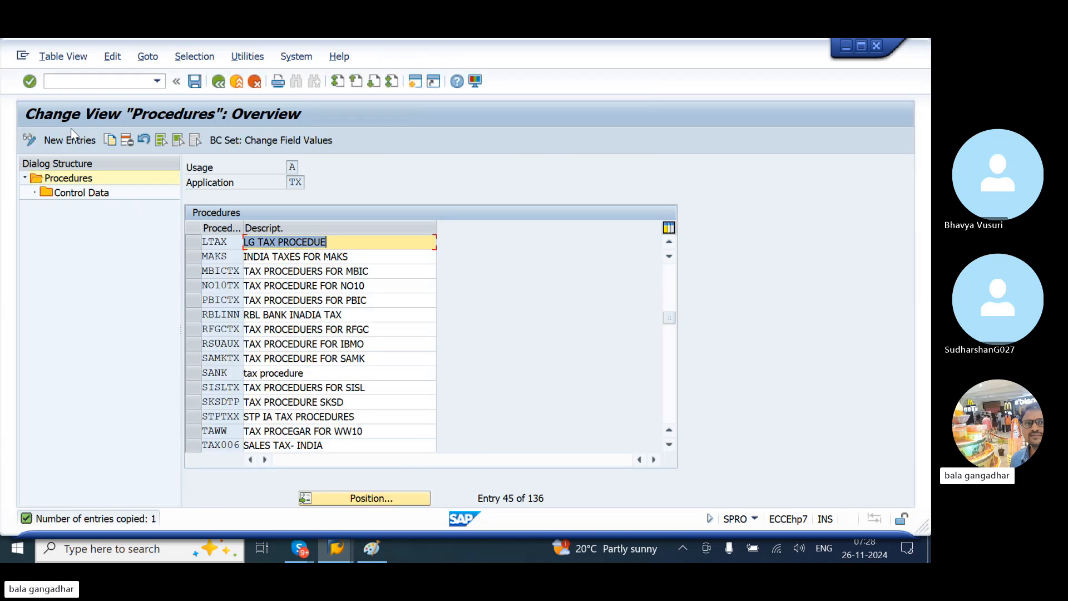
pyautogui.hotkey('ctrl', 's')
pyautogui.press('Return')
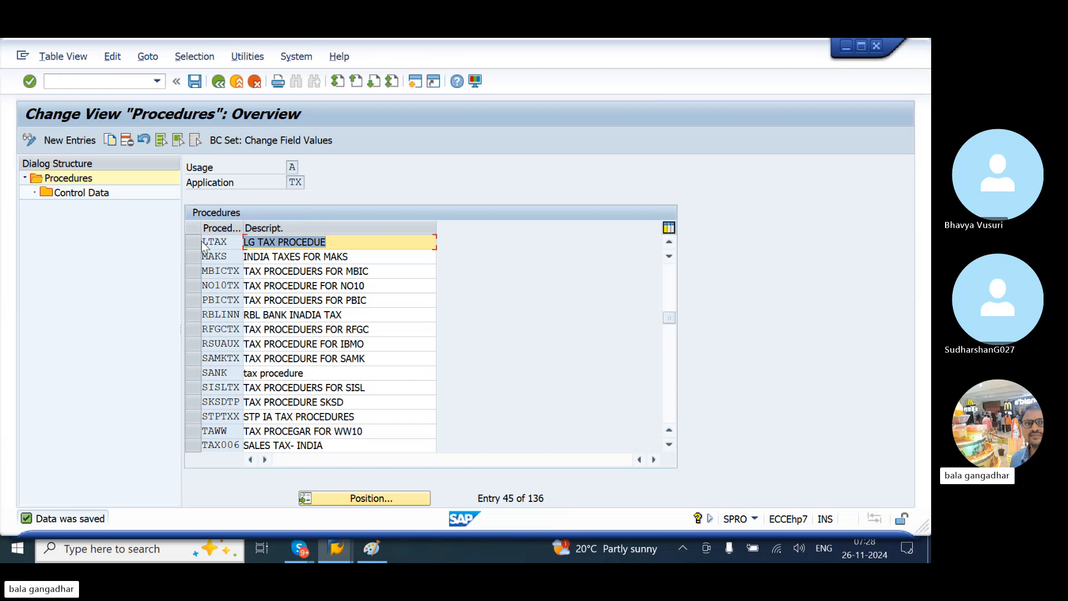
# Step: Open the control data of procedure LTAX and clear the condition types of steps 20 and 30
pyautogui.click(205, 244)
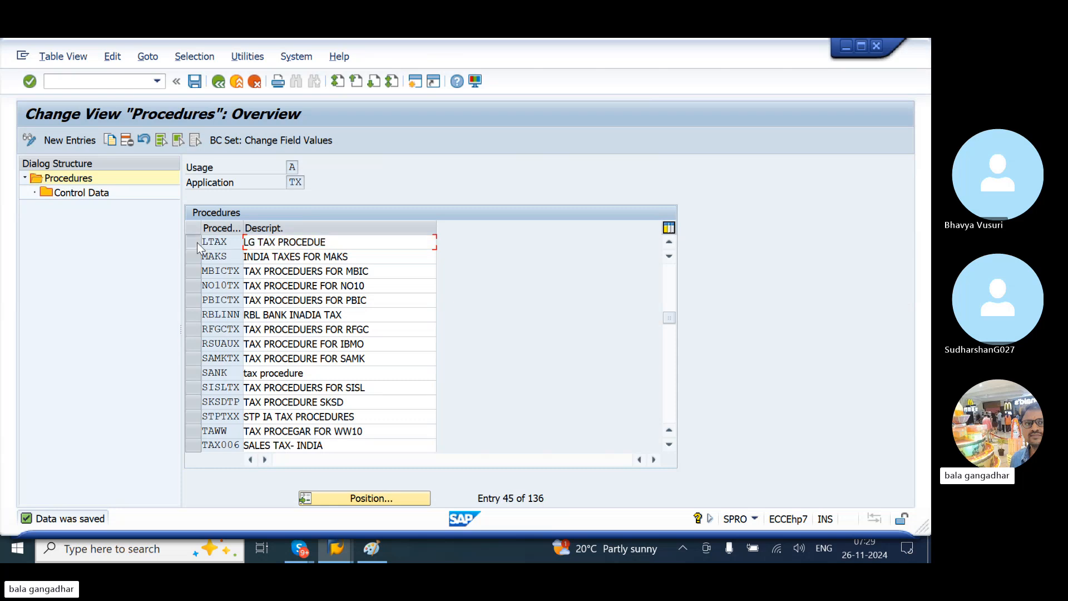
pyautogui.doubleClick(95, 195)
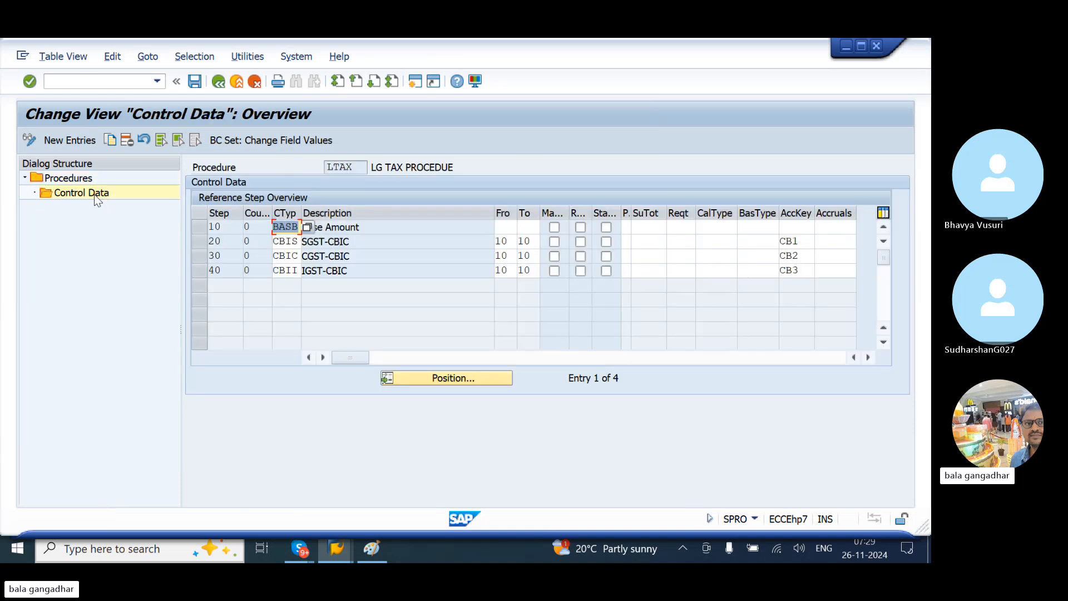
pyautogui.click(278, 243)
pyautogui.press('Delete')
pyautogui.press('Delete')
pyautogui.press('Delete')
pyautogui.press('Delete')
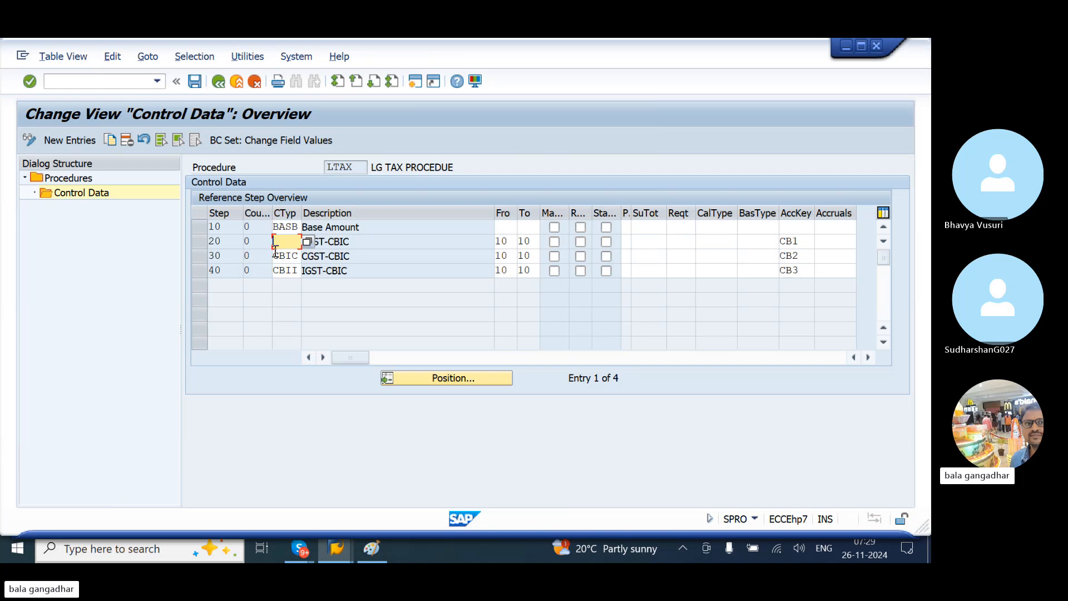
pyautogui.click(275, 255)
pyautogui.press('Delete')
pyautogui.press('Delete')
pyautogui.press('Delete')
pyautogui.press('Delete')
# Step: List the available condition types for step 20 and remove the maximum hits limit to show all of them
pyautogui.click(312, 243)
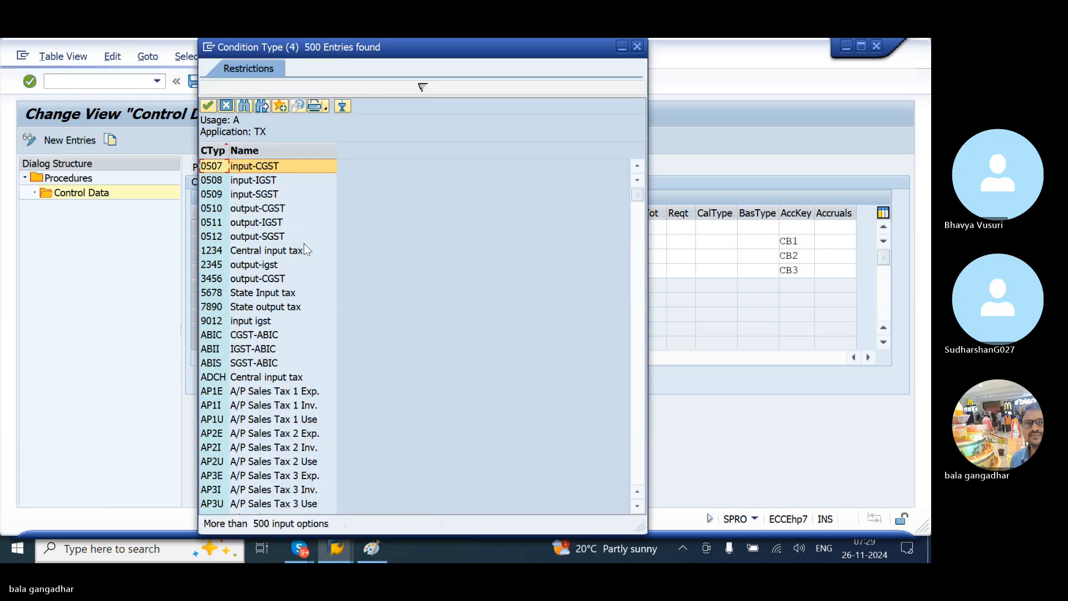
pyautogui.click(262, 363)
pyautogui.scroll(-20, 262, 365)
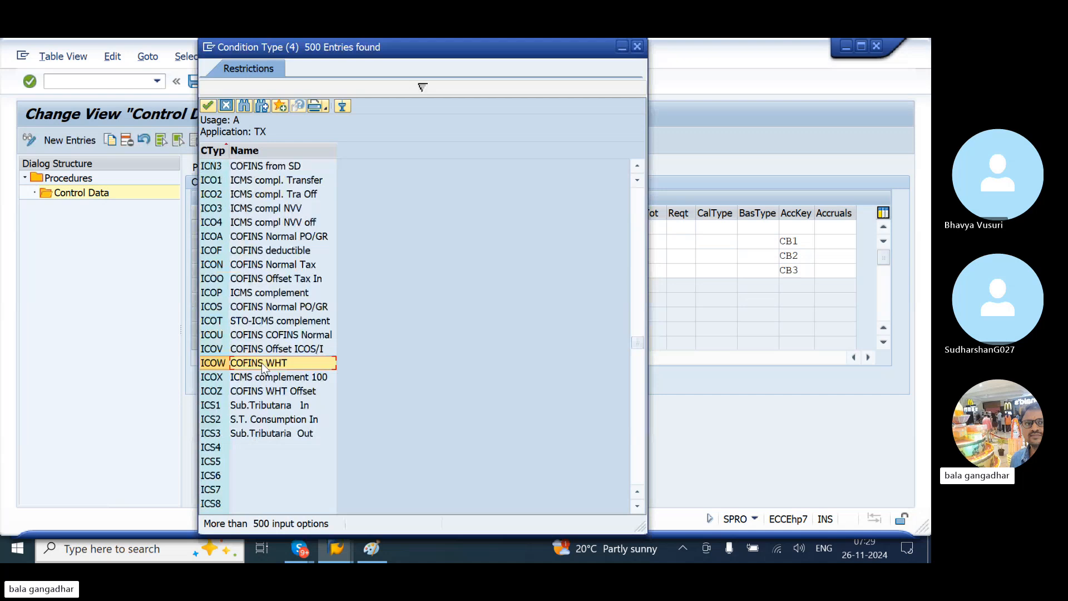
pyautogui.scroll(-20, 261, 363)
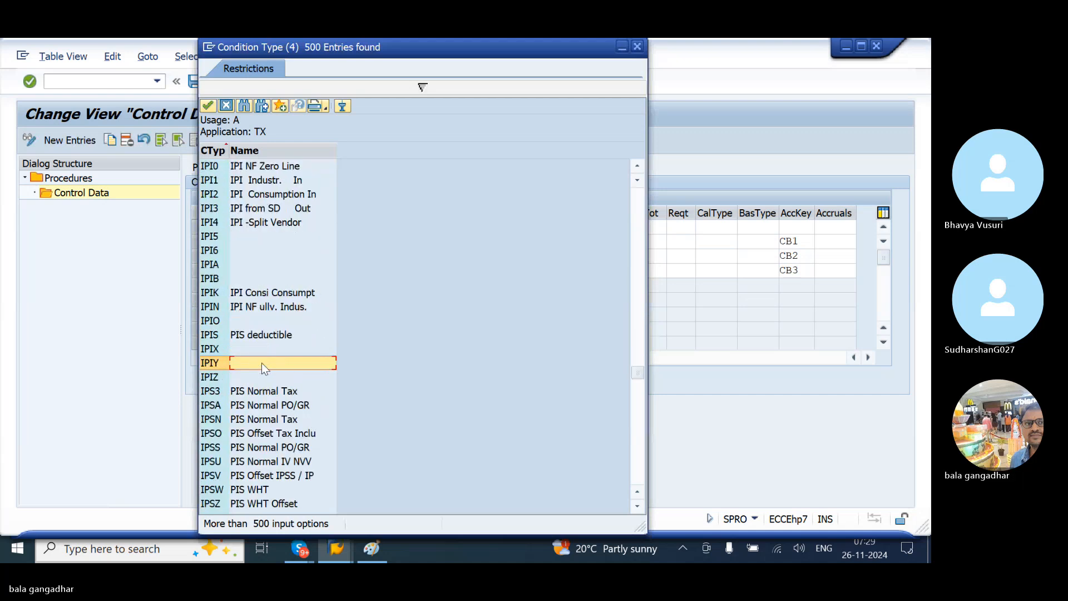
pyautogui.scroll(-20, 261, 362)
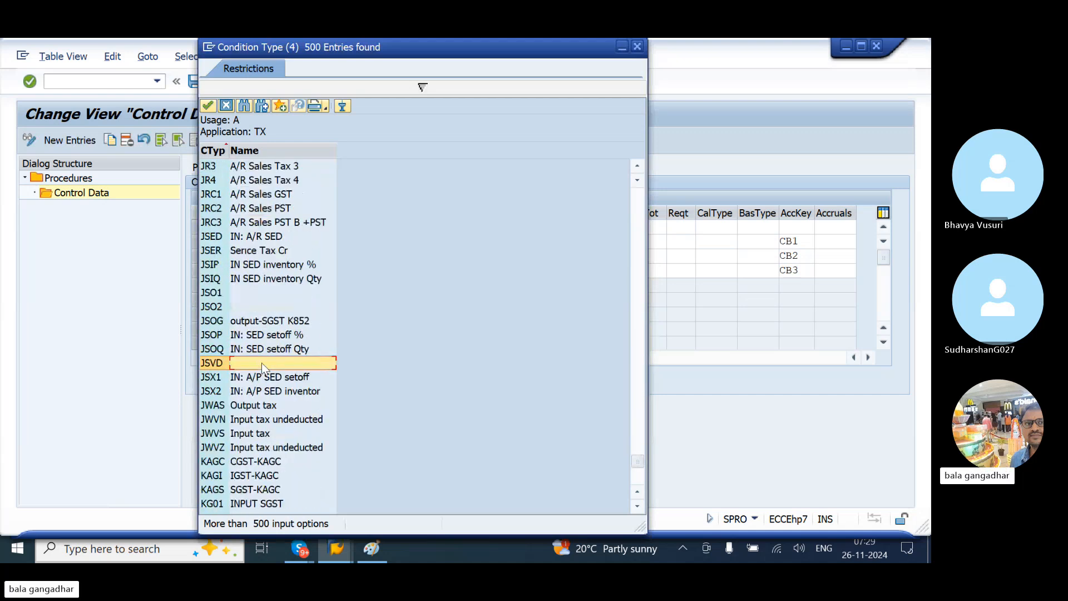
pyautogui.scroll(-20, 262, 363)
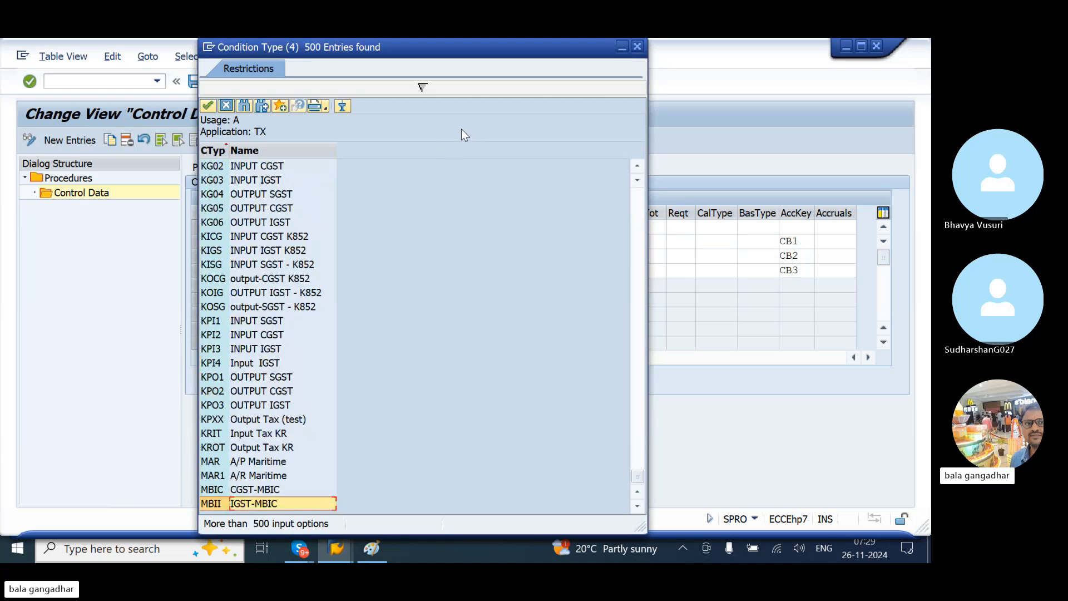
pyautogui.click(421, 88)
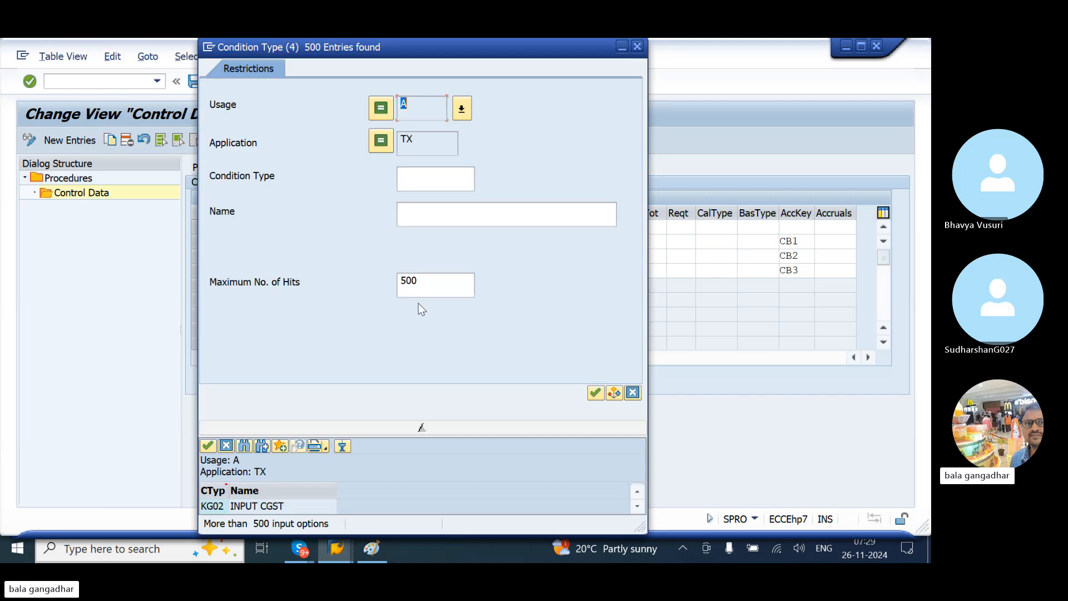
pyautogui.doubleClick(436, 276)
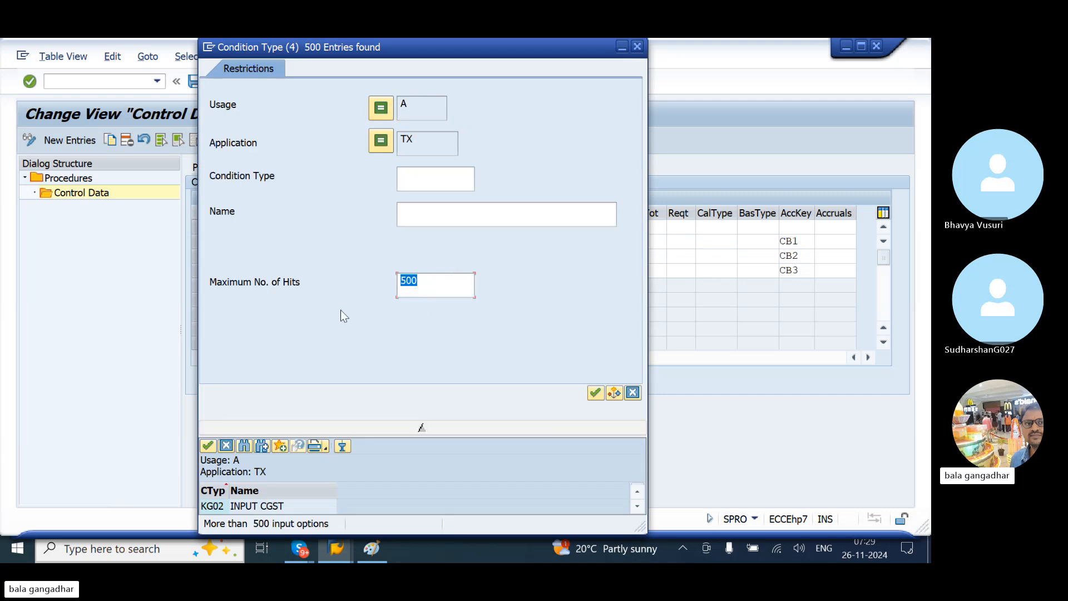
pyautogui.press('Delete')
pyautogui.press('Return')
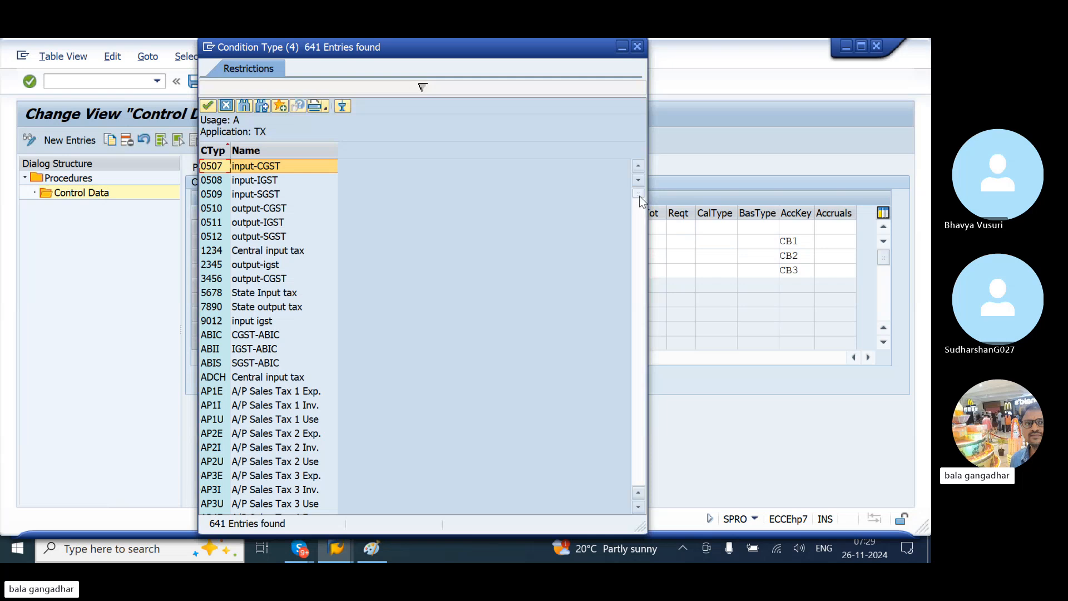
# Step: Find condition type MWAS (Output Tax) in the full list and assign it to step 20
pyautogui.moveTo(639, 196); pyautogui.dragTo(647, 518)
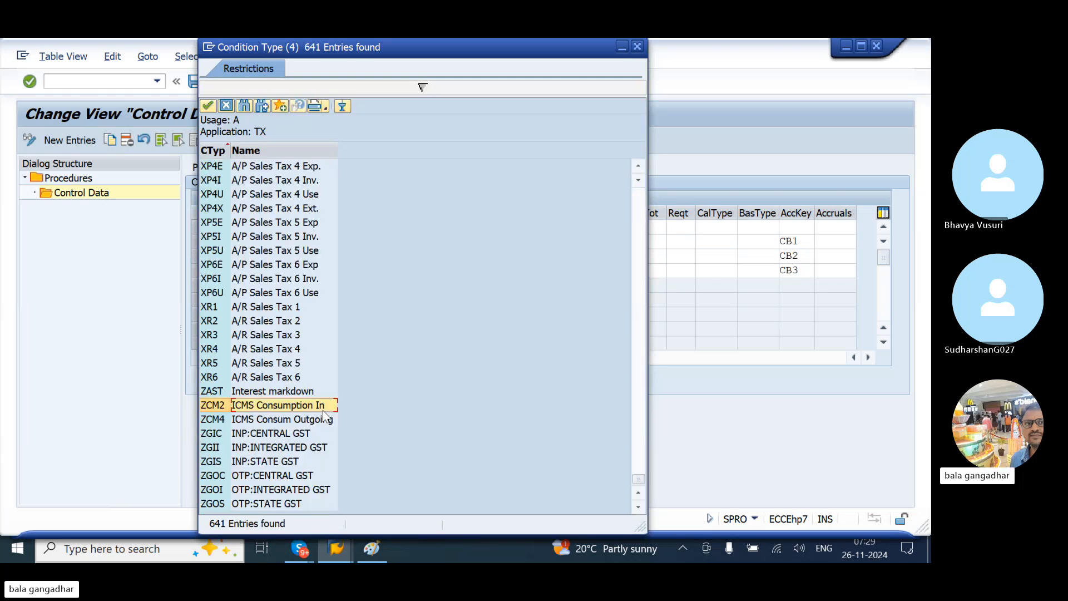
pyautogui.scroll(8, 323, 409)
pyautogui.scroll(10, 323, 409)
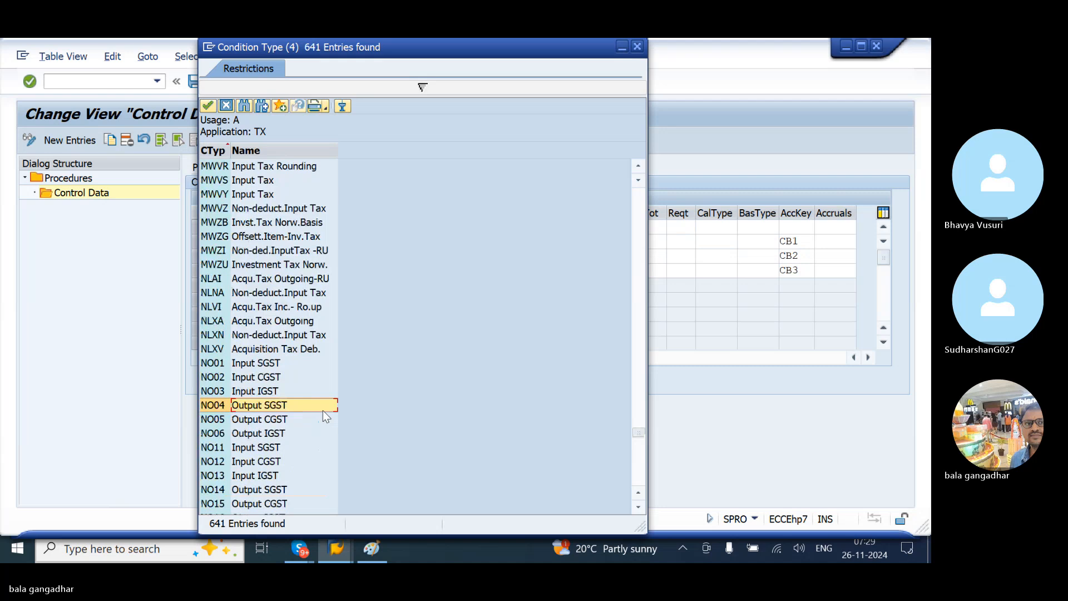
pyautogui.click(233, 179)
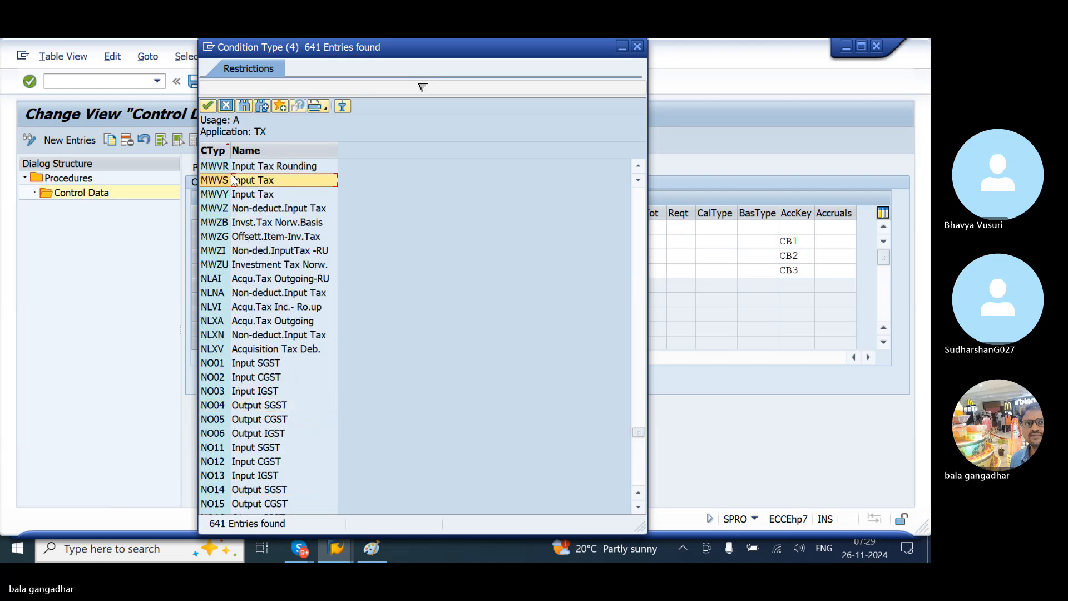
pyautogui.press('Up')
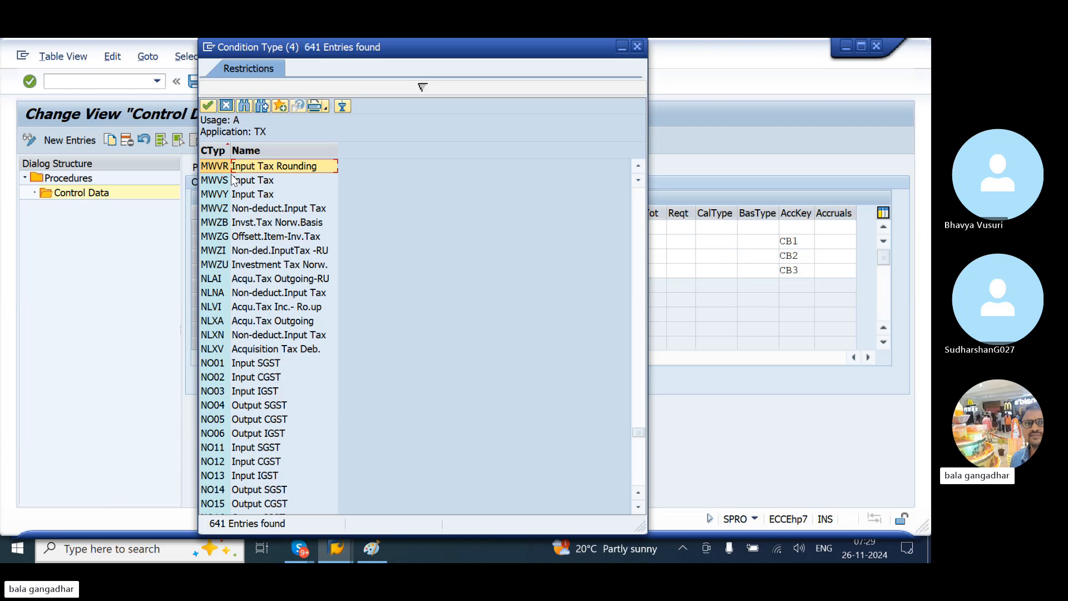
pyautogui.press('Up')
pyautogui.press('Up')
pyautogui.press('Up')
pyautogui.press('Up')
pyautogui.press('Up')
pyautogui.press('Up')
pyautogui.press('Up')
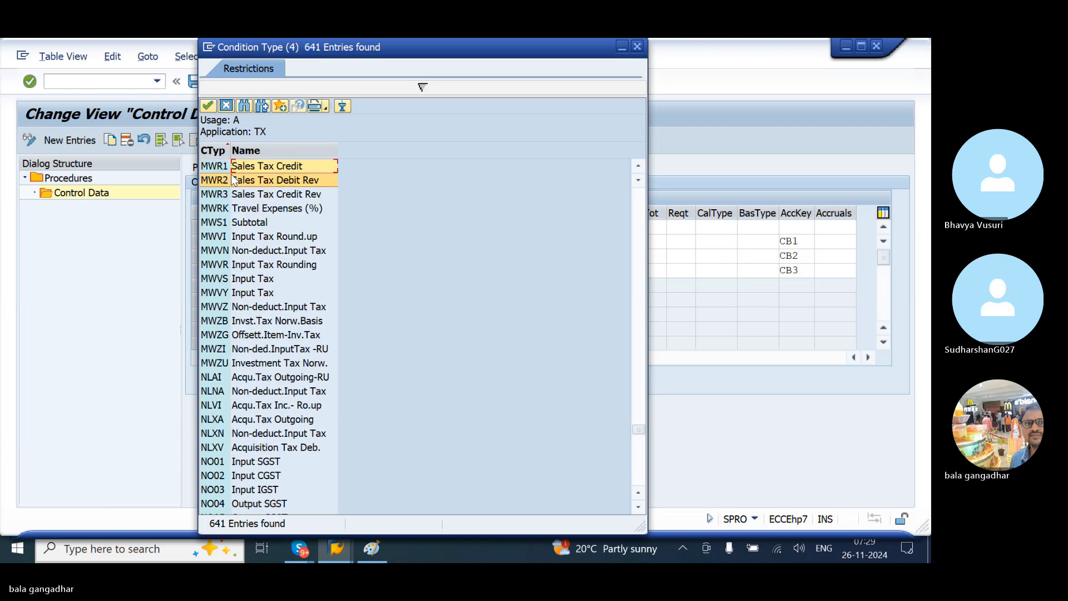
pyautogui.press('Up')
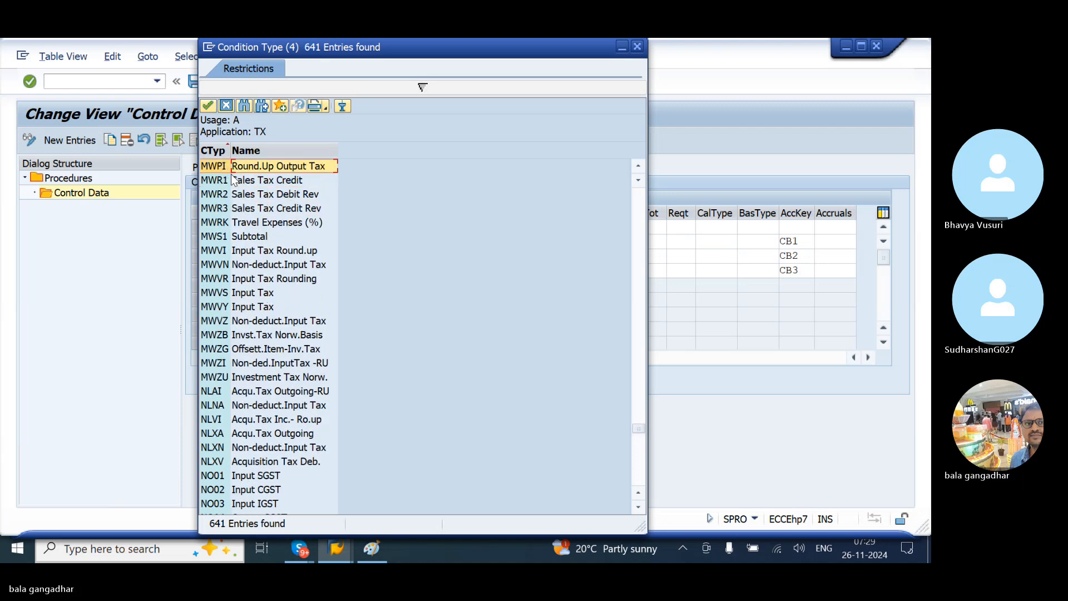
pyautogui.press('Up')
pyautogui.press('Up')
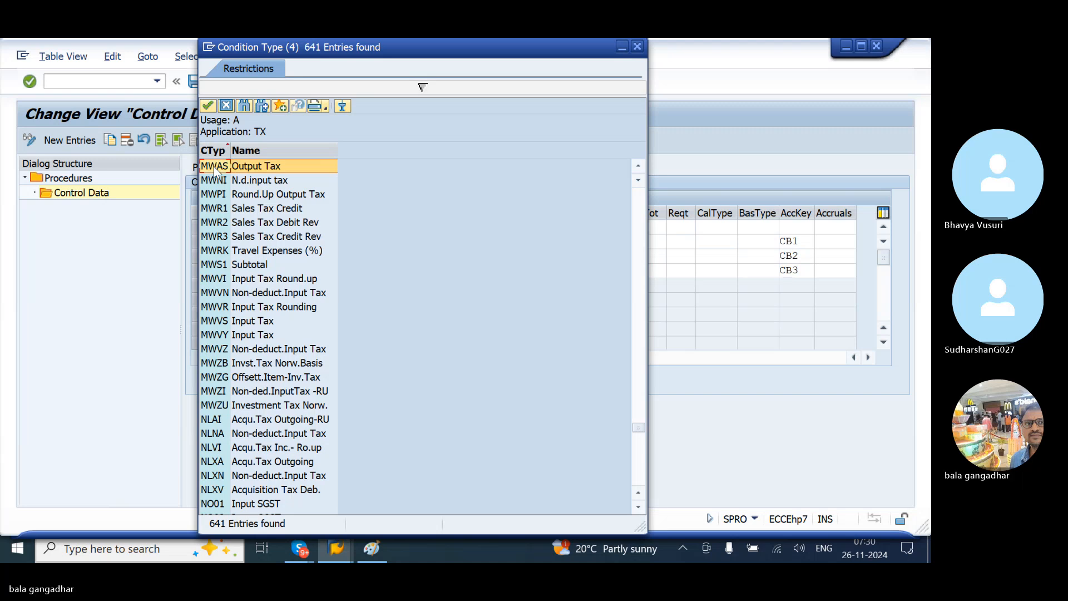
pyautogui.doubleClick(214, 166)
# Step: Clear the account key of step 20 in procedure LTAX's control data
pyautogui.press('Tab')
pyautogui.press('Tab')
pyautogui.press('Tab')
pyautogui.press('Tab')
pyautogui.press('Tab')
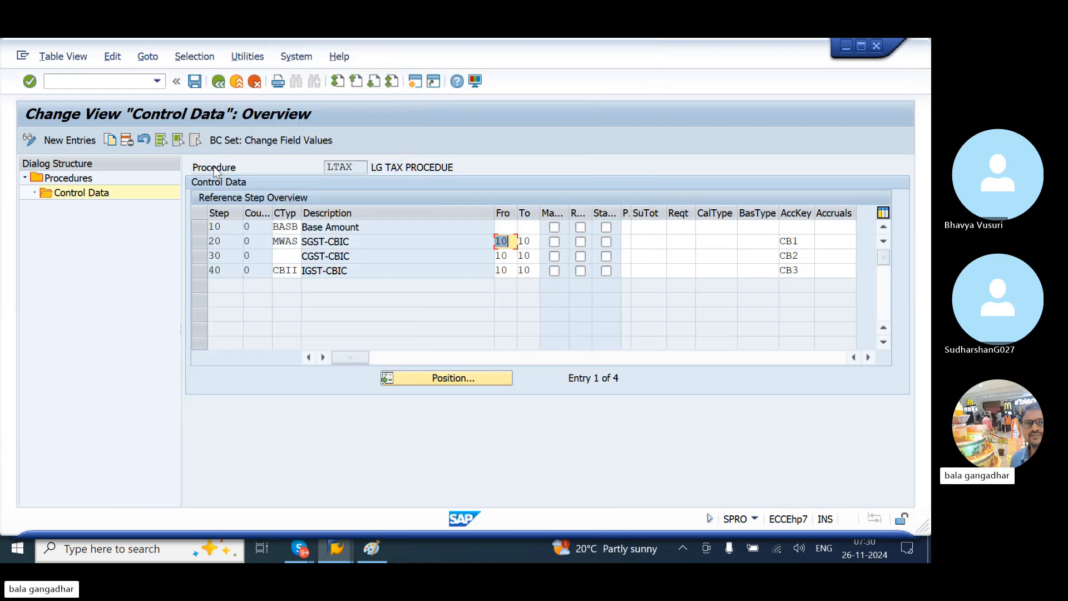
pyautogui.press('Tab')
pyautogui.press('Tab')
pyautogui.press('Tab')
pyautogui.press('Tab')
pyautogui.press('Tab')
pyautogui.press('Tab')
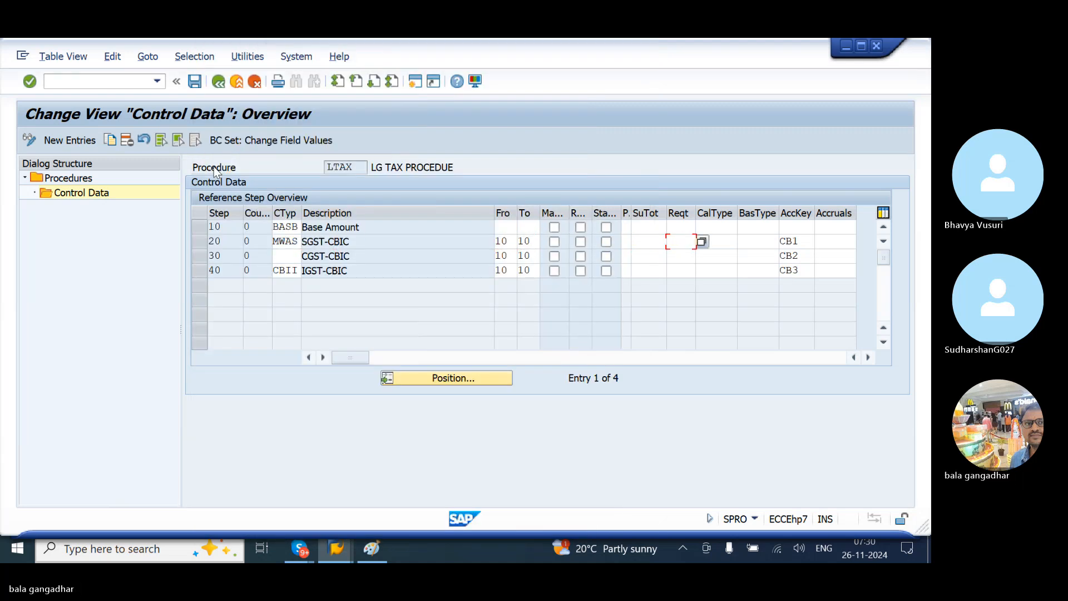
pyautogui.press('Delete')
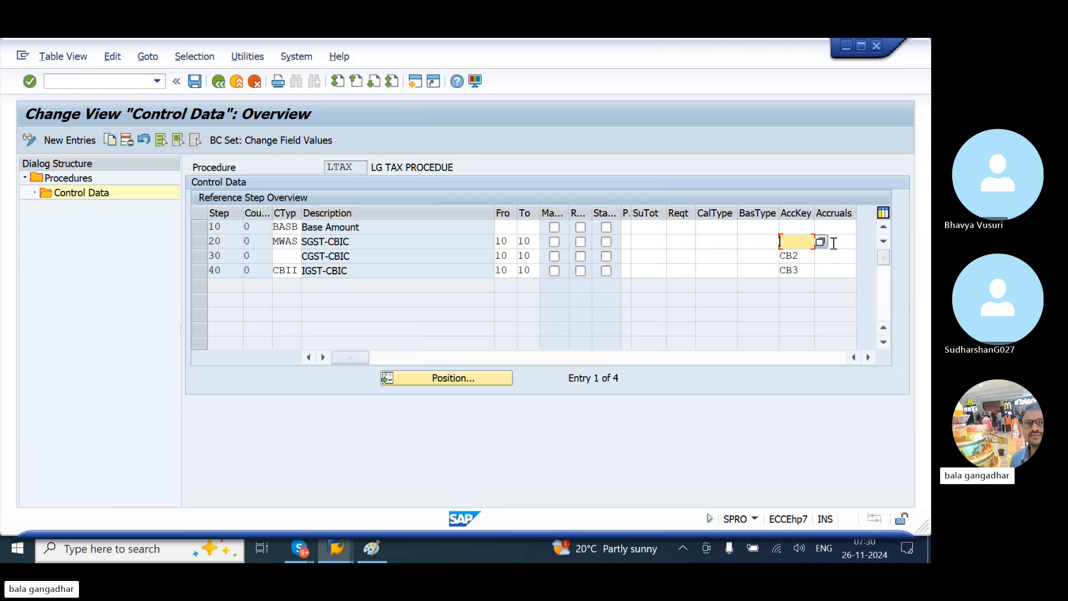
# Step: Find account key MWS (Output tax) in the list of account keys and assign it to step 20
pyautogui.press('Return')
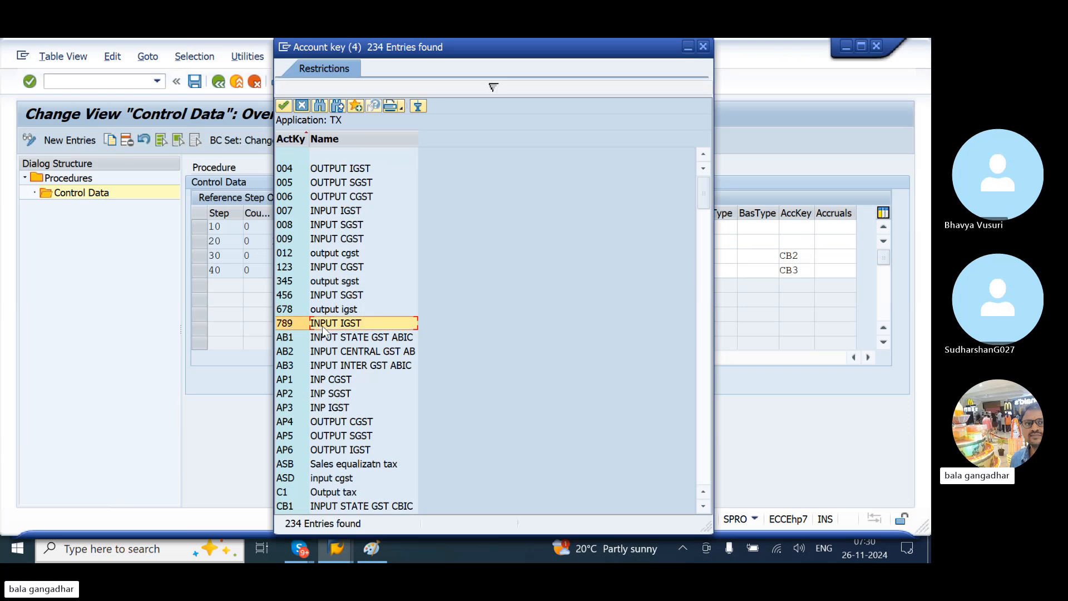
pyautogui.scroll(-20, 323, 329)
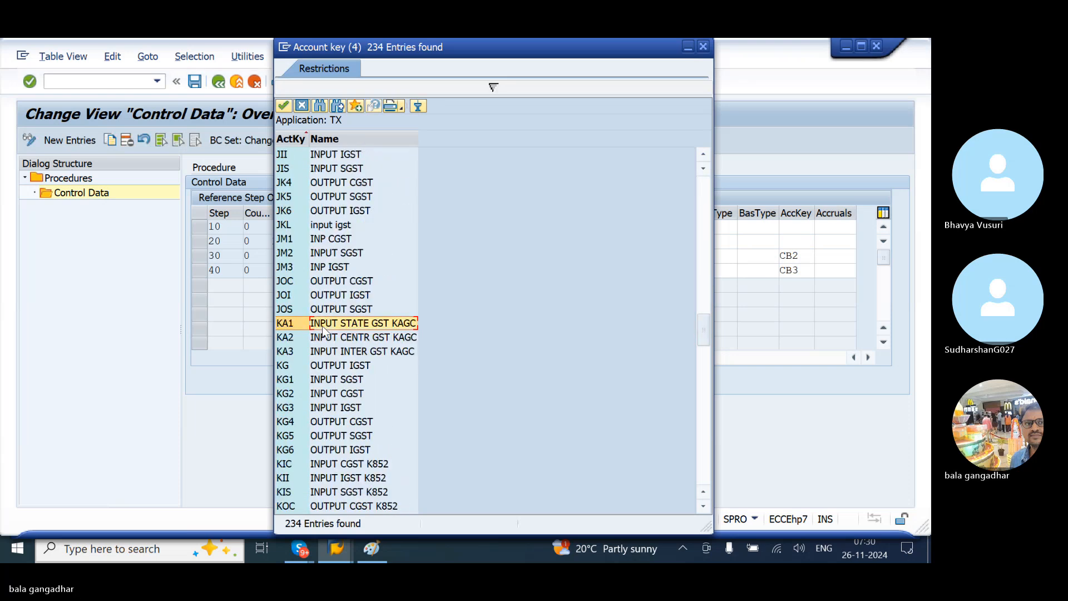
pyautogui.scroll(-9, 325, 330)
pyautogui.scroll(-10, 322, 326)
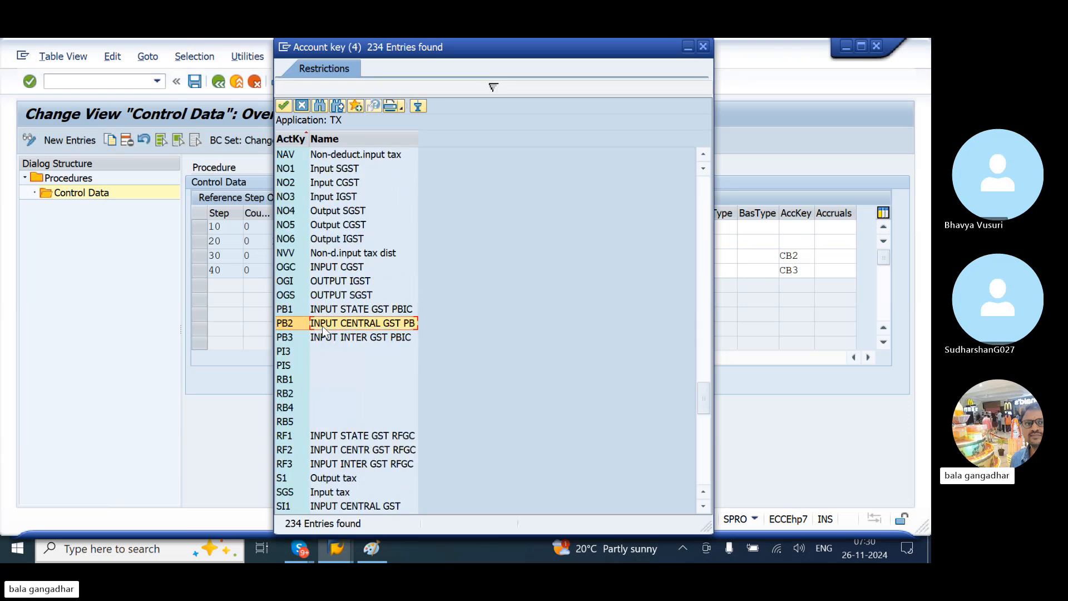
pyautogui.scroll(10, 322, 326)
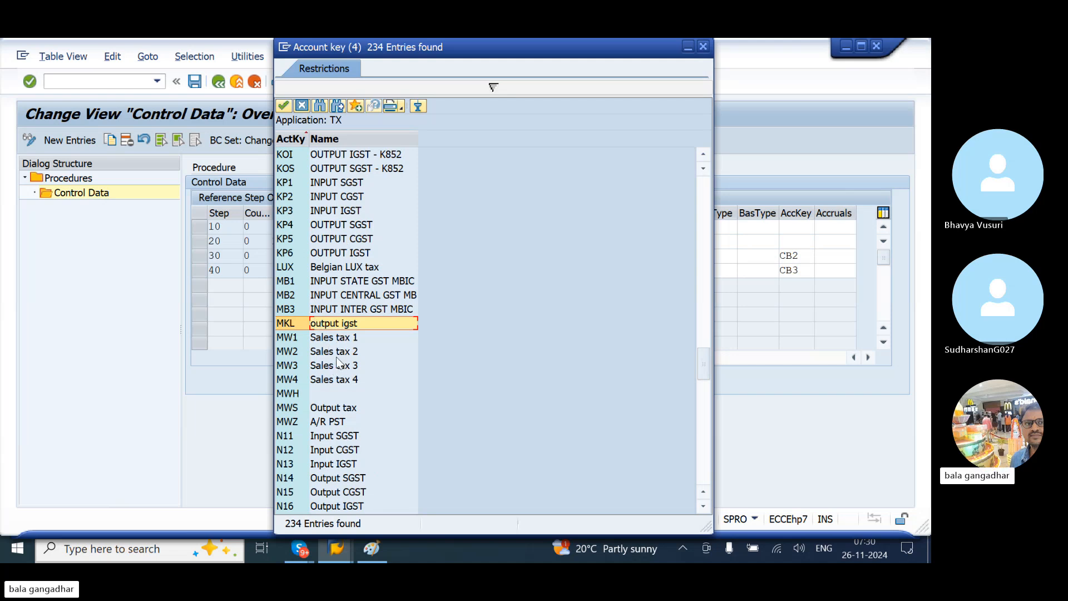
pyautogui.doubleClick(329, 408)
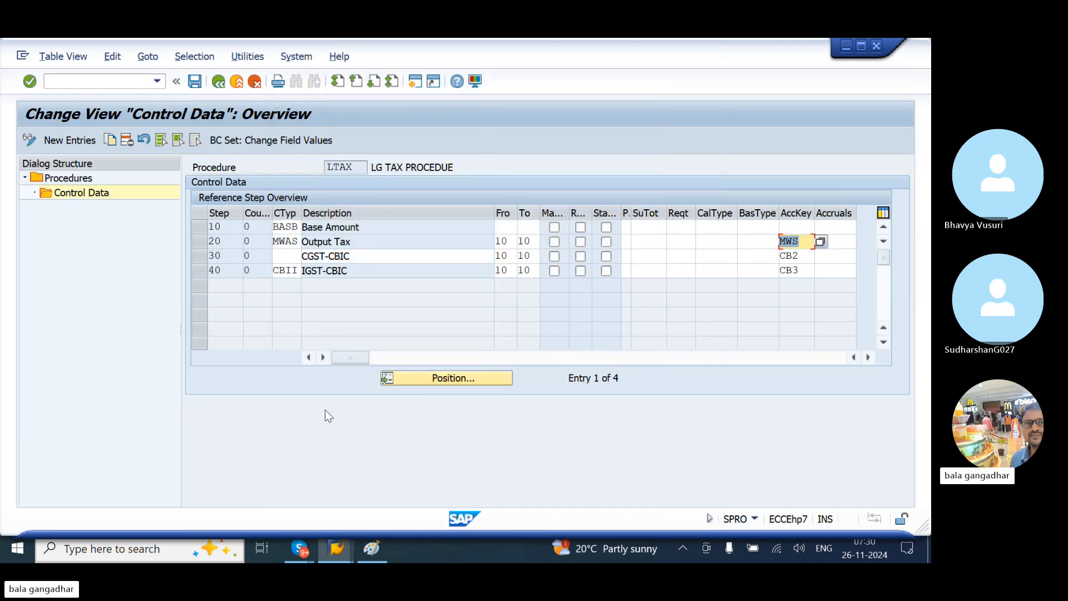
# Step: Try to set the condition type of step 30 to MVAS
pyautogui.click(279, 257)
pyautogui.write('MW')
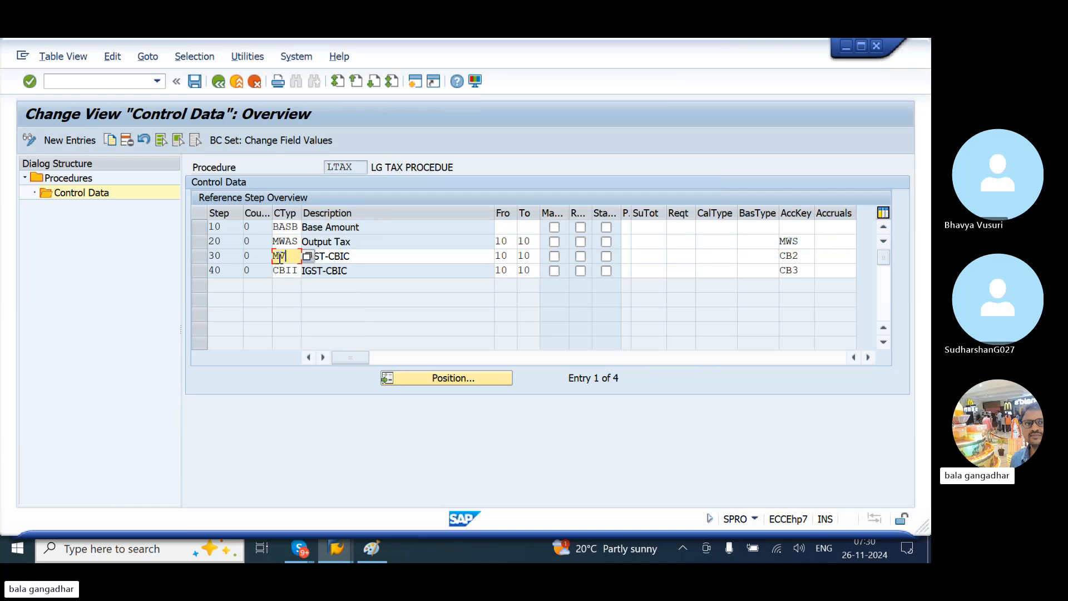
pyautogui.write('AS')
# Step: Clear the account key of step 30, the CGST-CBIC line
pyautogui.press('Tab')
pyautogui.press('Tab')
pyautogui.press('Tab')
pyautogui.press('Tab')
pyautogui.press('Tab')
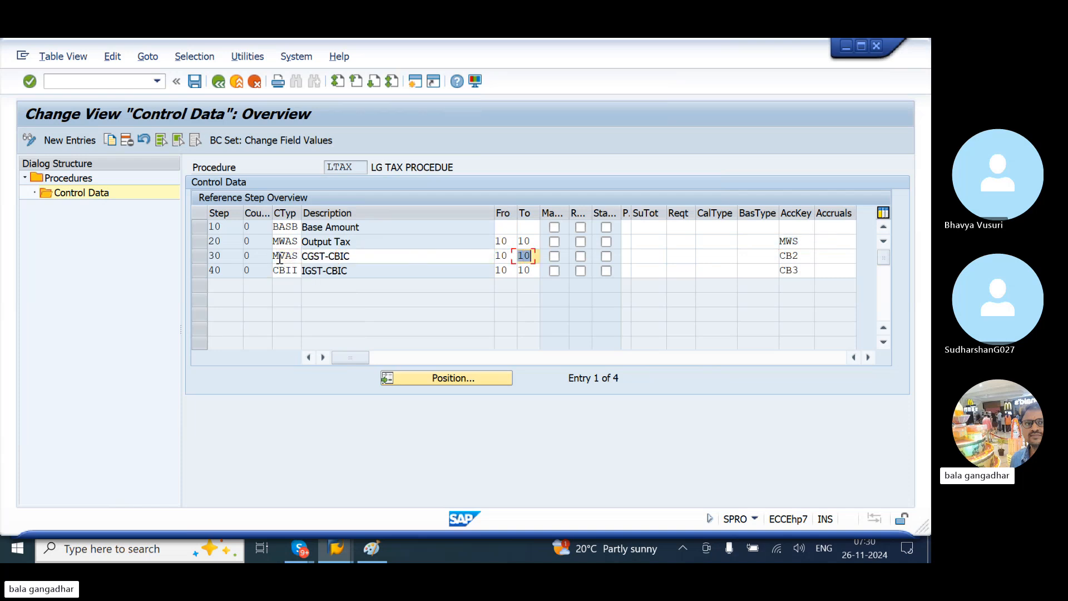
pyautogui.press('Tab')
pyautogui.press('Tab')
pyautogui.press('Tab')
pyautogui.press('Tab')
pyautogui.press('Tab')
pyautogui.press('Tab')
pyautogui.press('Tab')
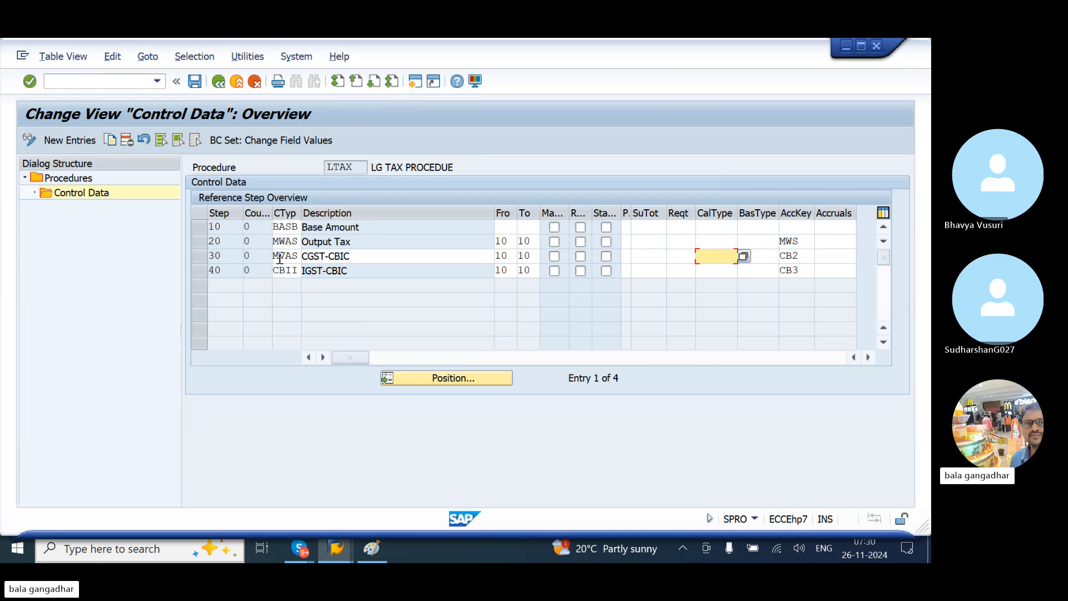
pyautogui.press('Delete')
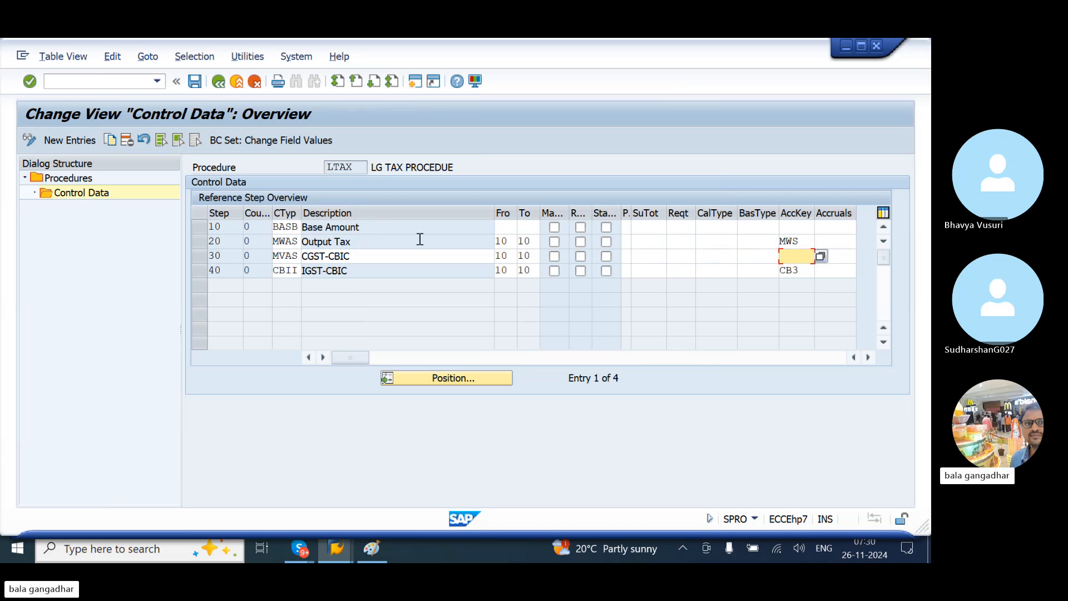
# Step: List the available account keys for step 30 and look through the entries around MWS
pyautogui.click(820, 255)
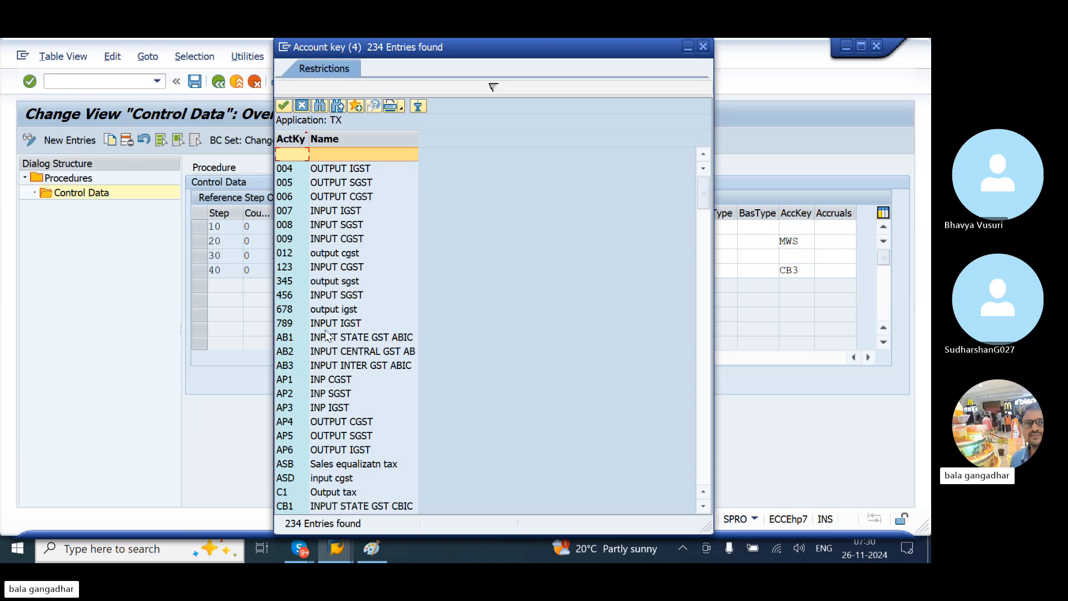
pyautogui.scroll(-20, 326, 332)
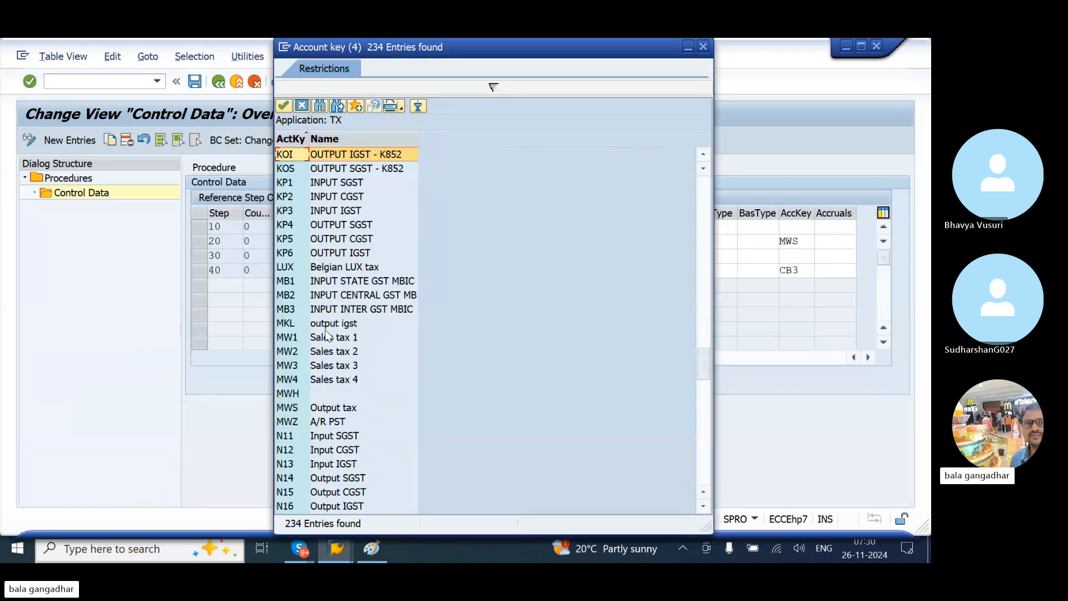
pyautogui.scroll(-10, 326, 334)
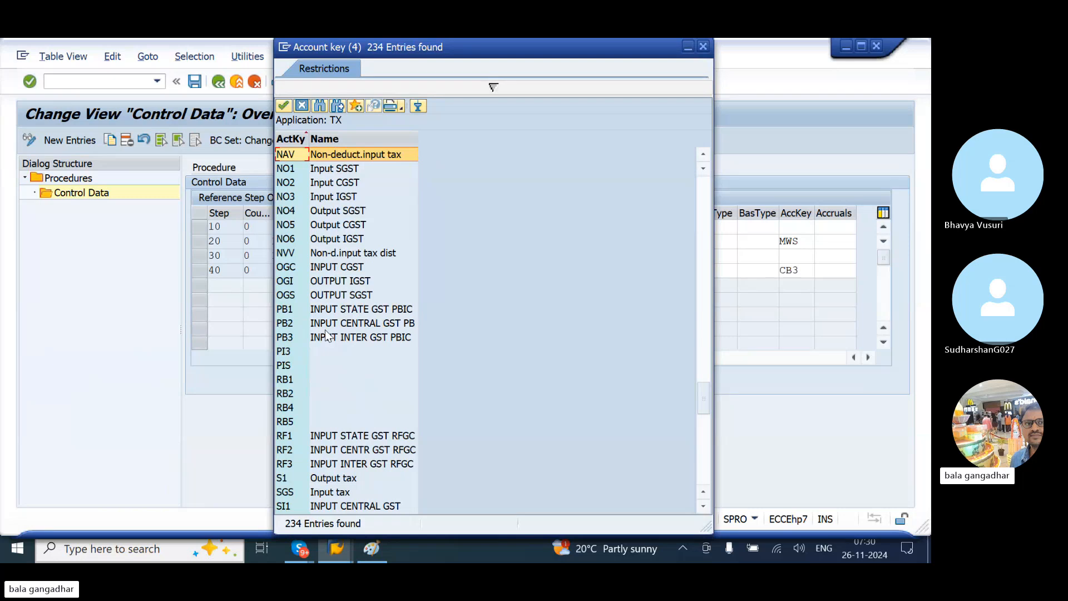
pyautogui.scroll(10, 326, 335)
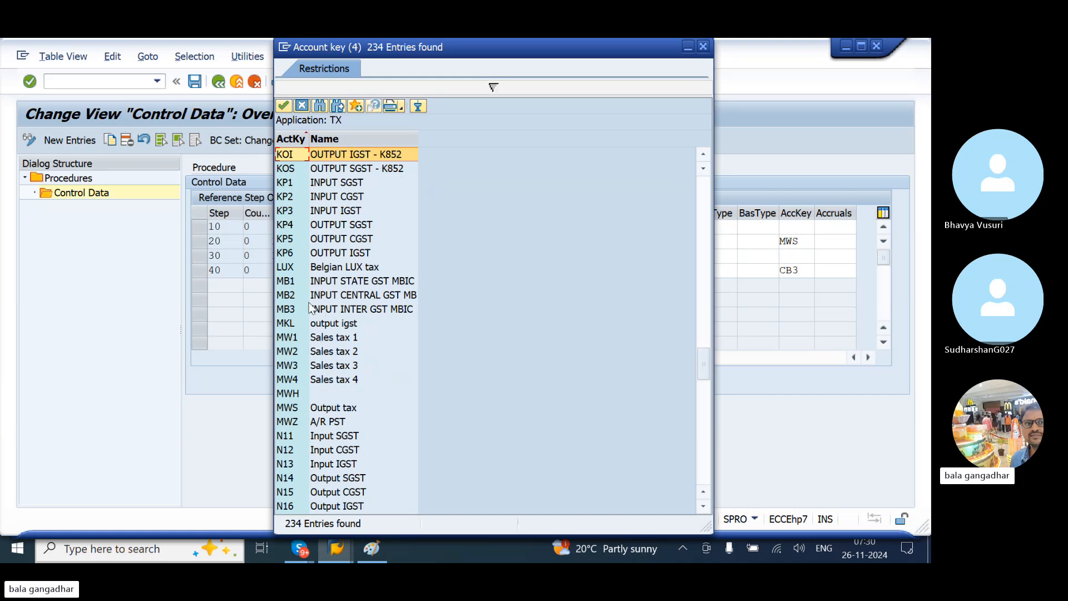
pyautogui.click(340, 412)
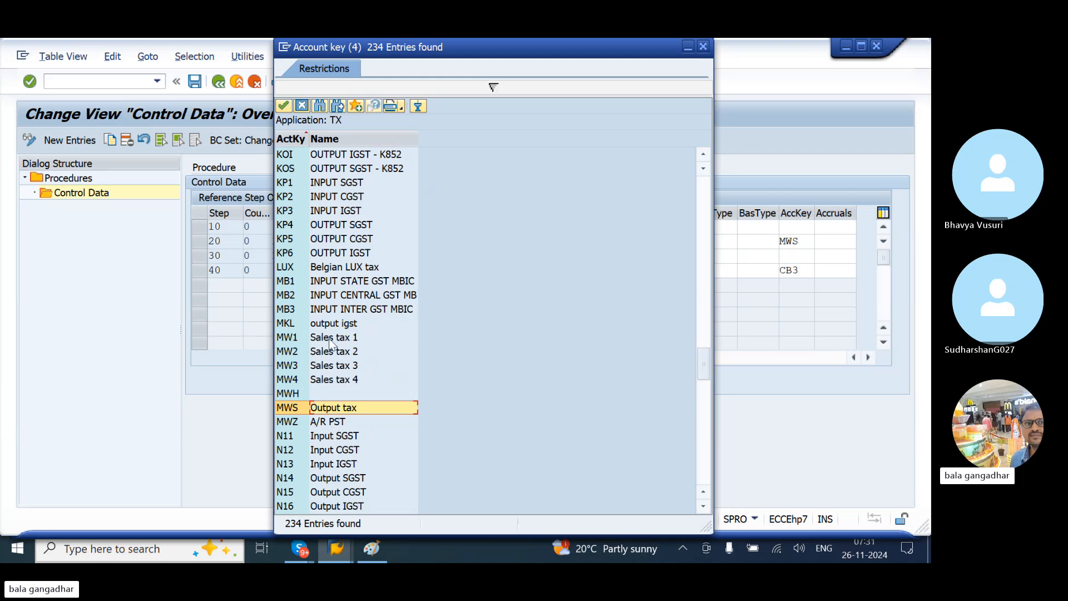
pyautogui.click(326, 286)
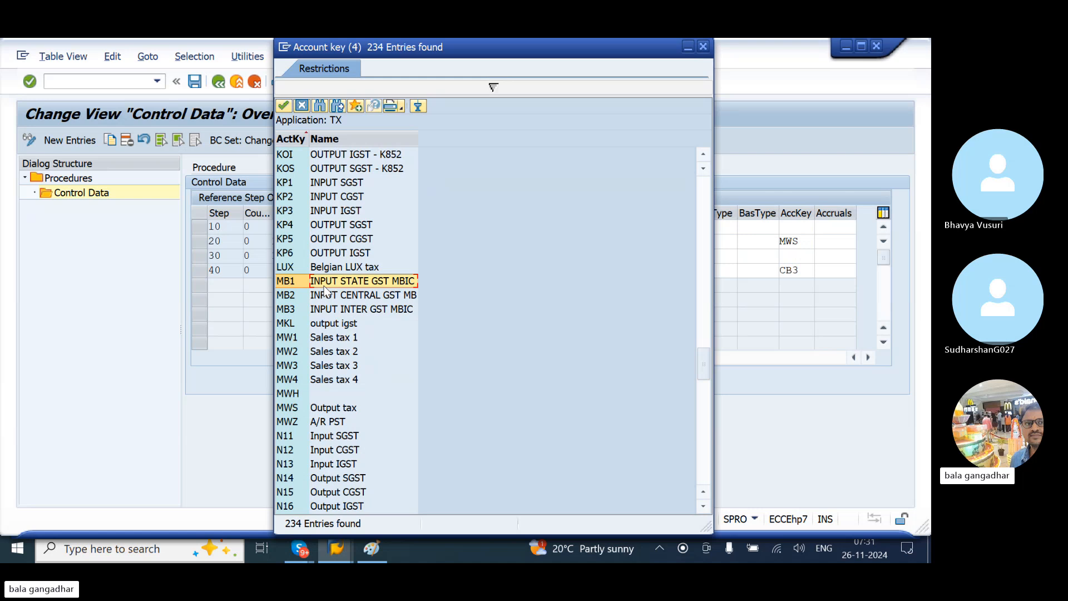
# Step: Find account key VST (Input tax) further down the list, assign it to step 30 and confirm the entries
pyautogui.press('Down')
pyautogui.press('Down')
pyautogui.press('Down')
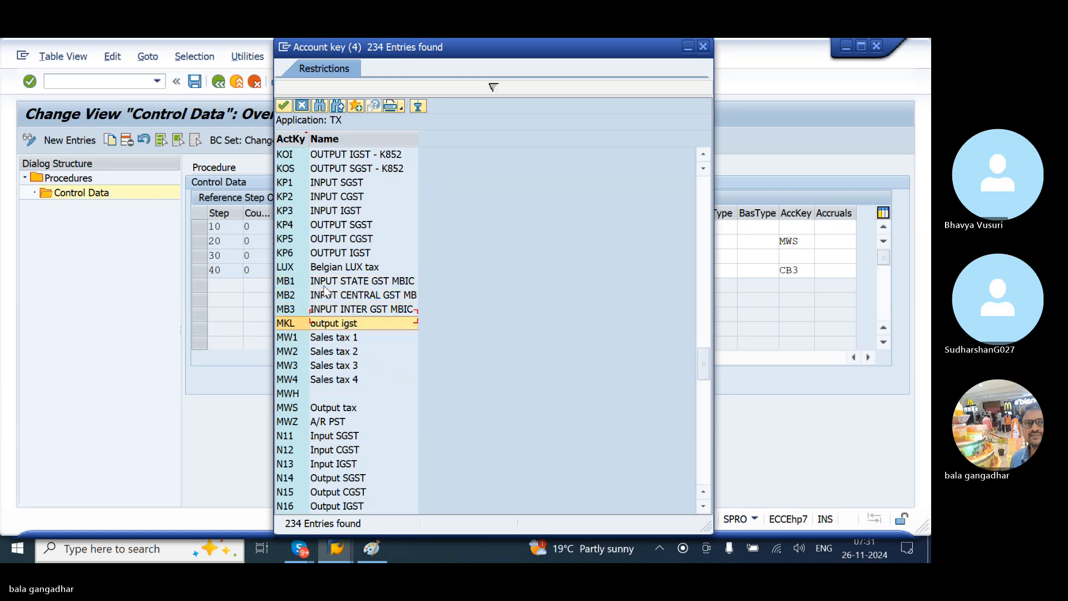
pyautogui.press('Down')
pyautogui.press('Down')
pyautogui.press('Down')
pyautogui.press('Down')
pyautogui.press('Down')
pyautogui.press('Down')
pyautogui.press('Down')
pyautogui.press('Down')
pyautogui.press('Down')
pyautogui.press('Down')
pyautogui.press('Down')
pyautogui.press('Down')
pyautogui.press('Down')
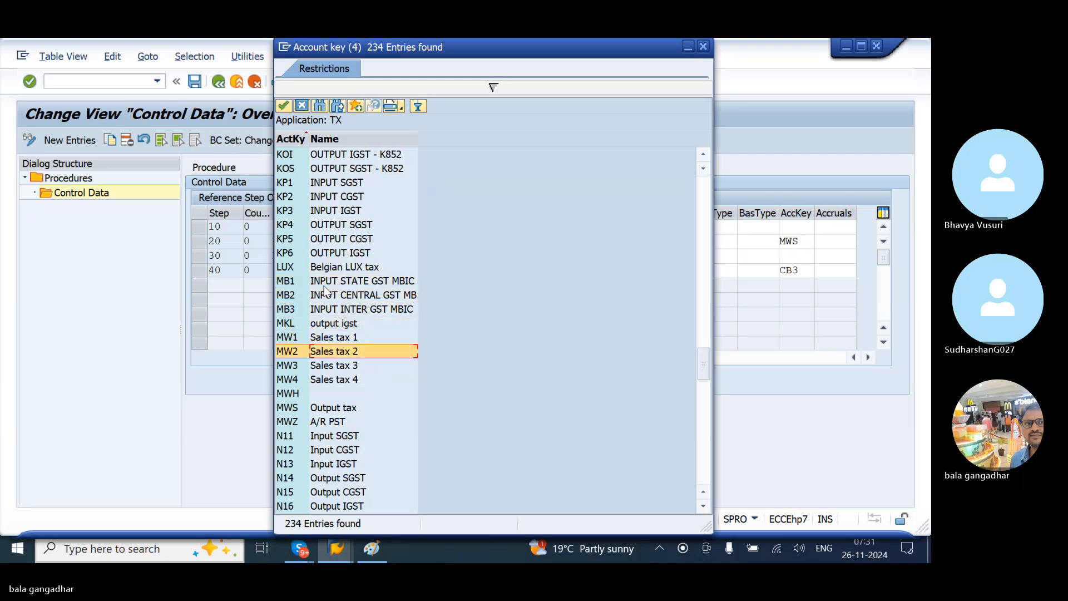
pyautogui.press('Down')
pyautogui.press('Down')
pyautogui.press('Down')
pyautogui.press('Down')
pyautogui.press('Down')
pyautogui.press('Down')
pyautogui.press('Down')
pyautogui.press('Down')
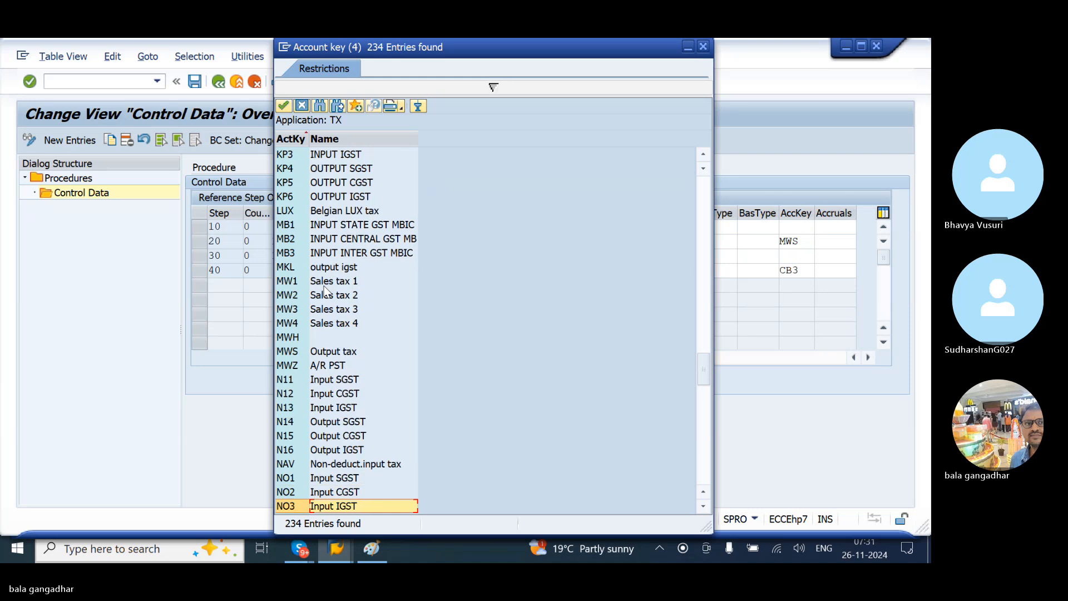
pyautogui.press('Down')
pyautogui.press('Down')
pyautogui.press('Down')
pyautogui.press('Down')
pyautogui.press('Down')
pyautogui.press('Down')
pyautogui.press('Down')
pyautogui.press('Down')
pyautogui.press('Down')
pyautogui.press('Down')
pyautogui.press('Down')
pyautogui.press('Down')
pyautogui.press('Down')
pyautogui.press('Down')
pyautogui.press('Down')
pyautogui.press('Down')
pyautogui.press('Down')
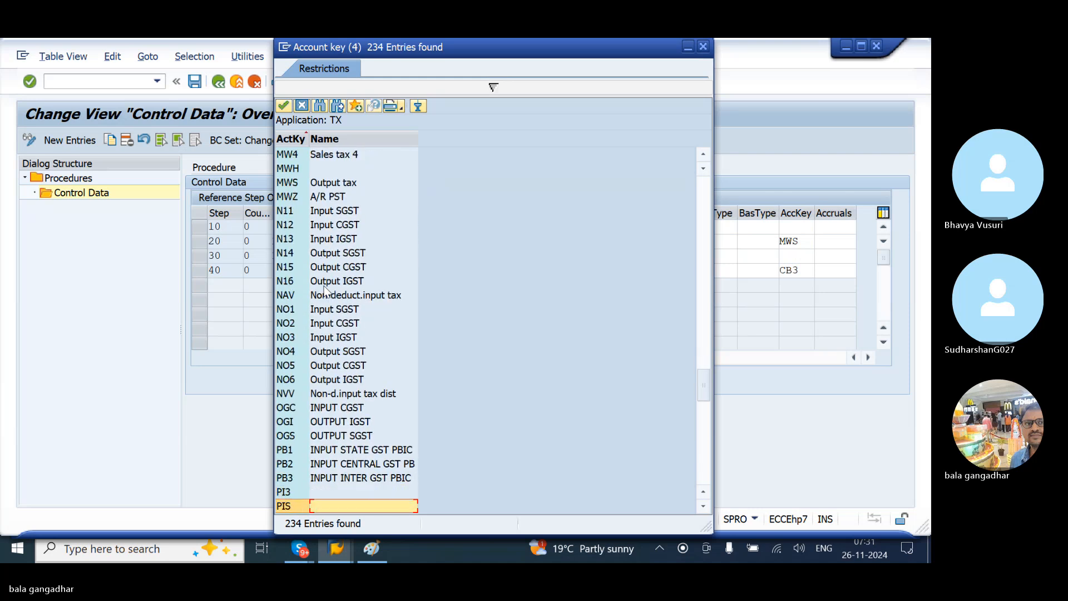
pyautogui.press('Down')
pyautogui.press('Down')
pyautogui.press('Down')
pyautogui.press('Down')
pyautogui.press('Down')
pyautogui.press('Down')
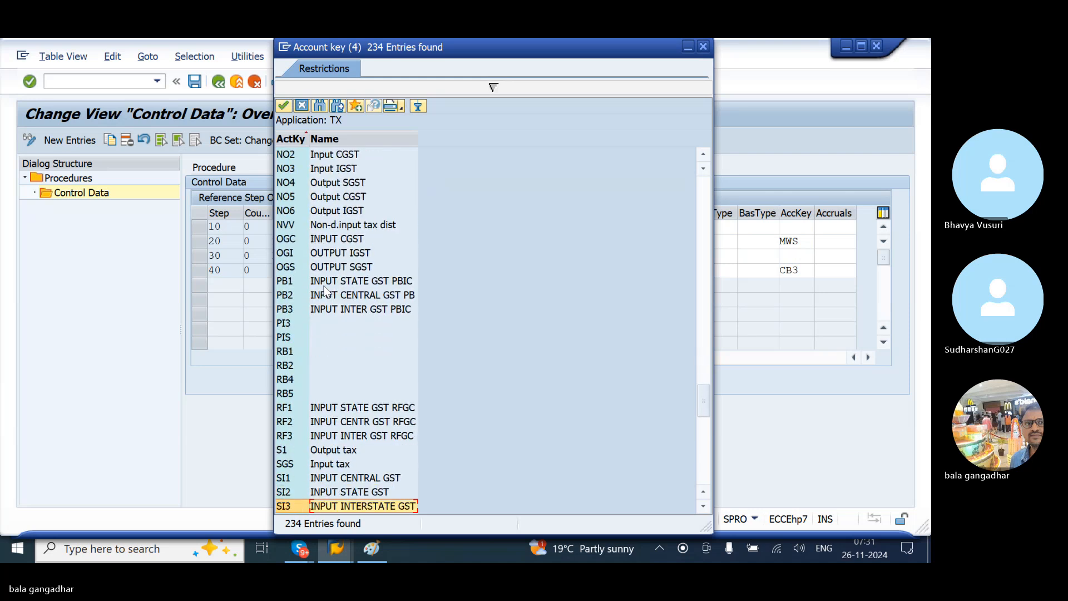
pyautogui.press('Down')
pyautogui.press('Down')
pyautogui.press('Down')
pyautogui.press('Down')
pyautogui.press('Down')
pyautogui.press('Down')
pyautogui.press('Down')
pyautogui.press('Down')
pyautogui.press('Down')
pyautogui.press('Down')
pyautogui.press('Down')
pyautogui.press('Down')
pyautogui.press('Down')
pyautogui.press('Down')
pyautogui.press('Down')
pyautogui.press('Down')
pyautogui.press('Down')
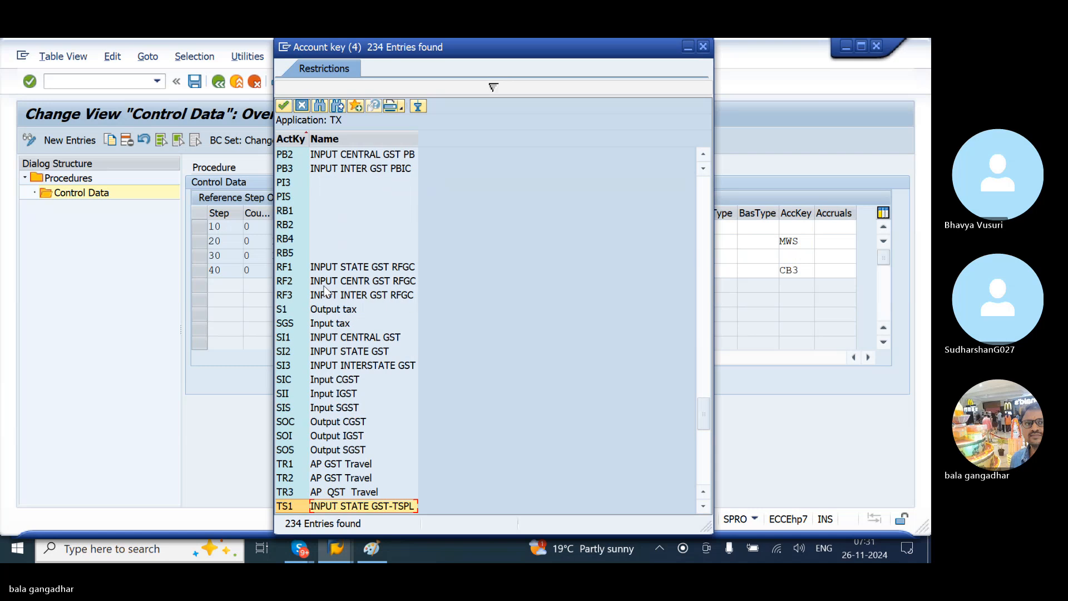
pyautogui.press('Down')
pyautogui.press('Down')
pyautogui.press('Down')
pyautogui.press('Down')
pyautogui.press('Down')
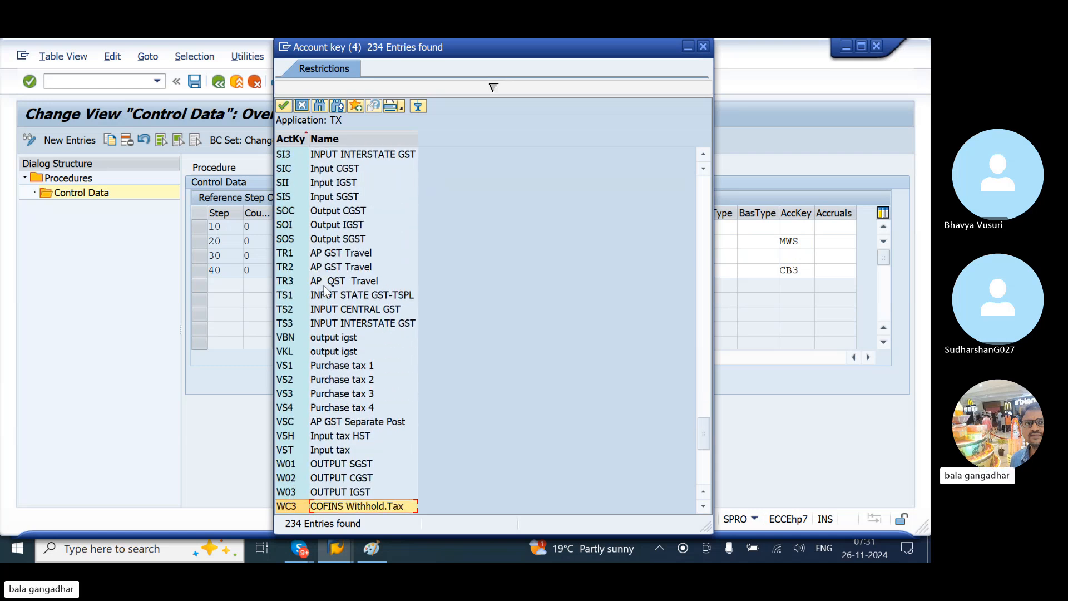
pyautogui.press('Down')
pyautogui.press('Down')
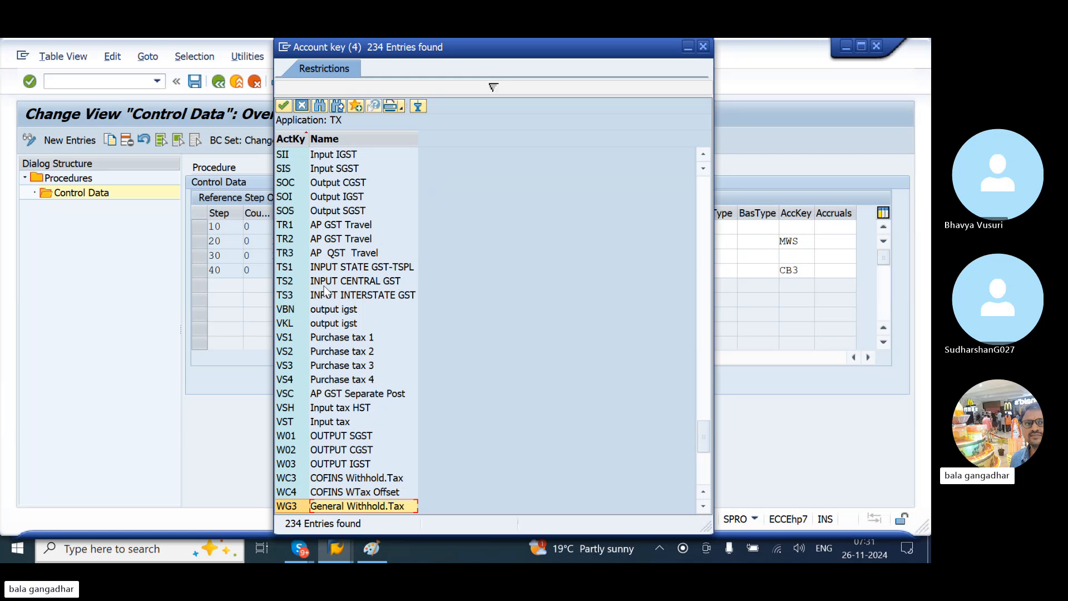
pyautogui.doubleClick(331, 424)
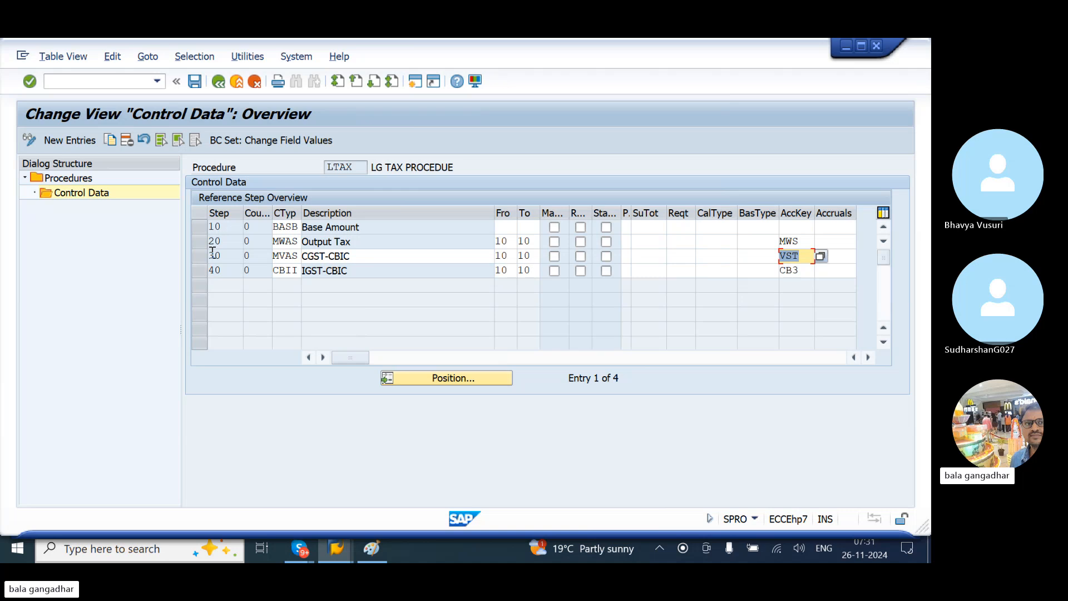
pyautogui.press('Return')
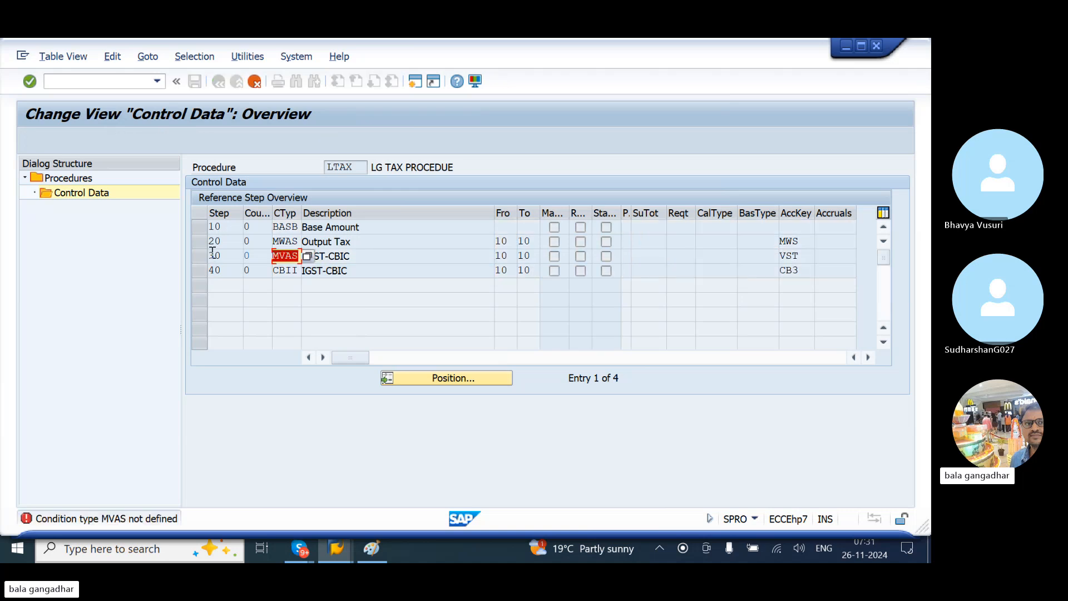
# Step: List the condition types for step 30 and remove the maximum hits limit to show all of them
pyautogui.click(308, 257)
pyautogui.press('F4')
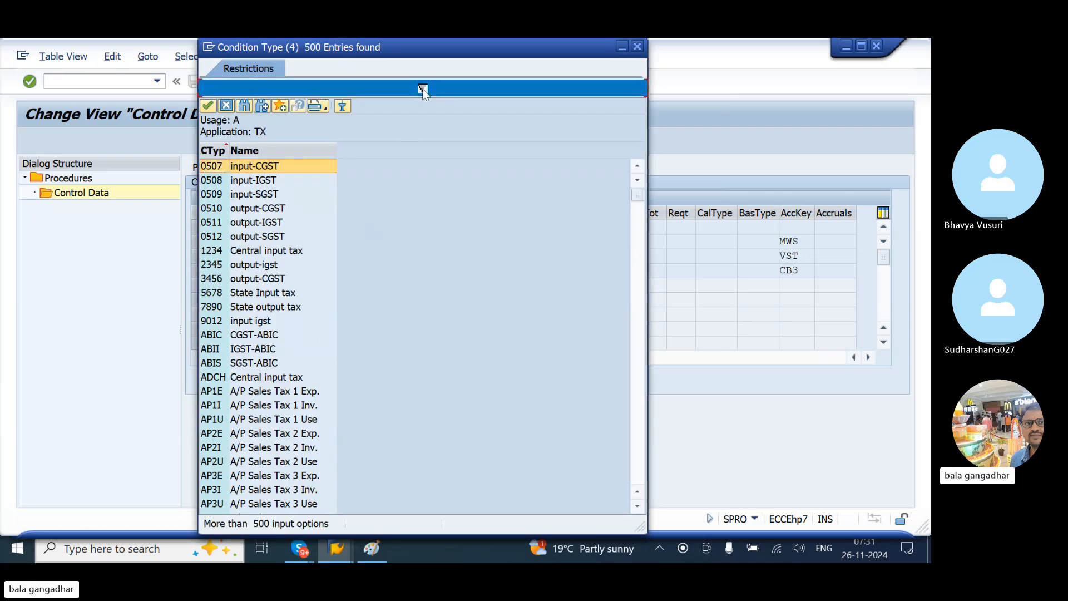
pyautogui.click(423, 87)
pyautogui.click(423, 280)
pyautogui.press('BackSpace')
pyautogui.press('BackSpace')
pyautogui.press('BackSpace')
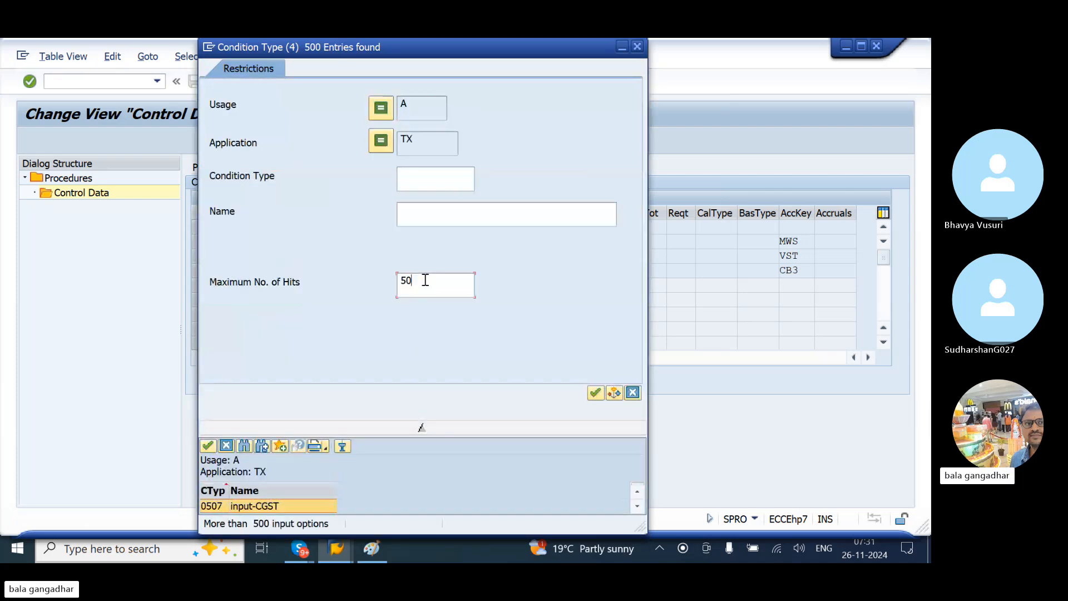
pyautogui.press('Return')
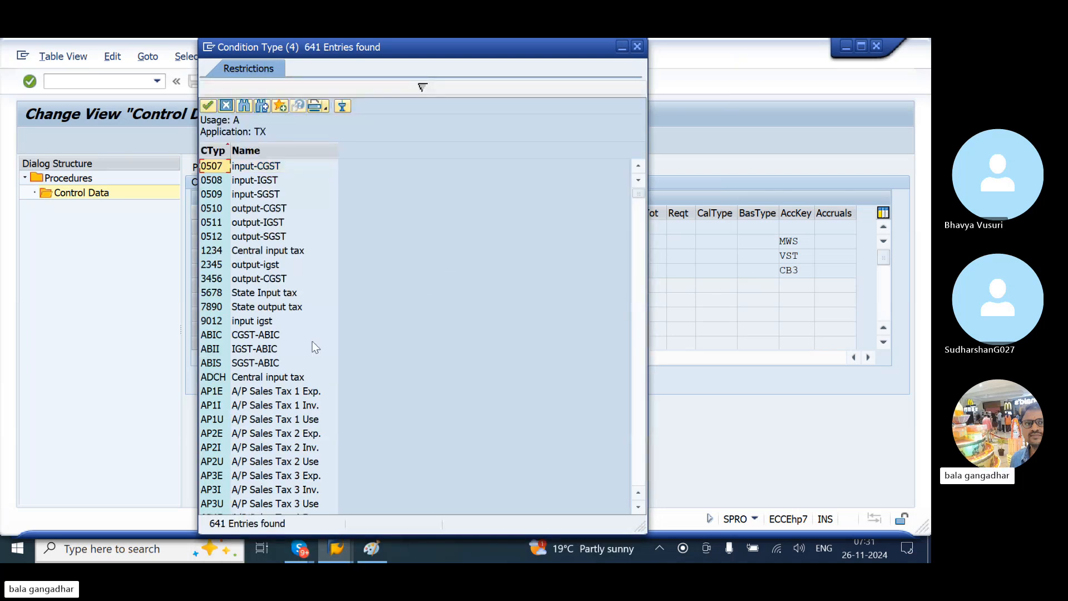
# Step: Find condition type MWVS (Input Tax) further down the list, assign it to step 30 and confirm the entries
pyautogui.click(312, 341)
pyautogui.press('pagedown')
pyautogui.press('pagedown')
pyautogui.press('pagedown')
pyautogui.press('pagedown')
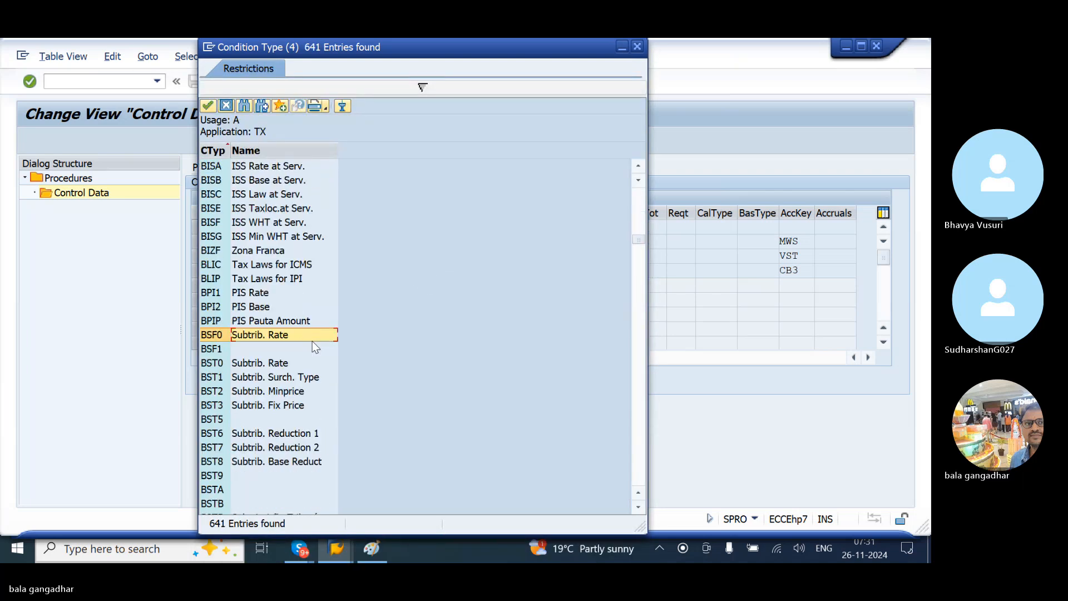
pyautogui.press('pagedown')
pyautogui.press('pagedown')
pyautogui.press('pagedown')
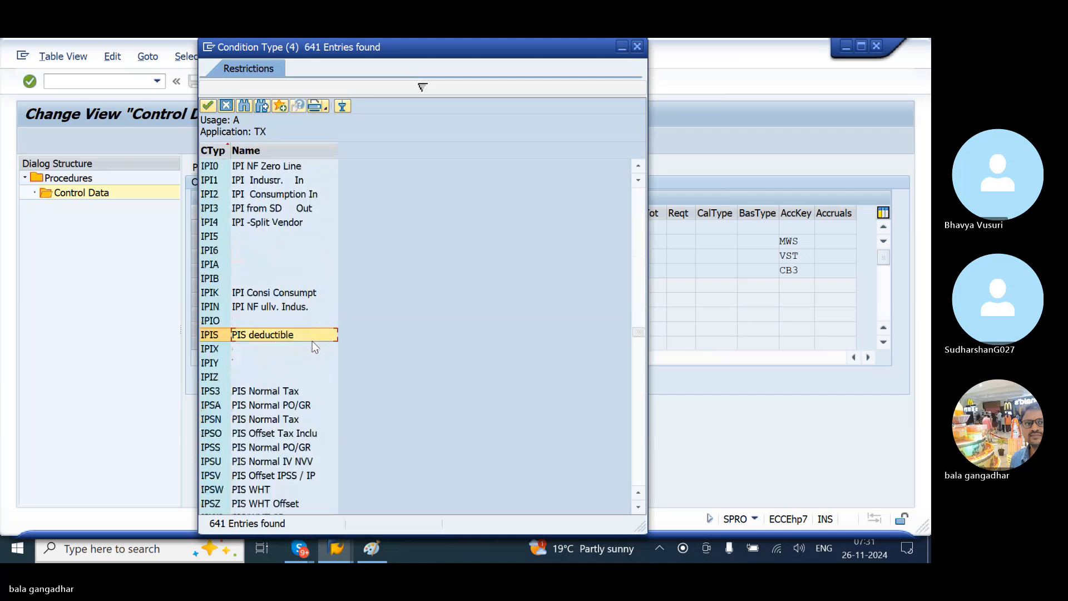
pyautogui.press('pagedown')
pyautogui.press('pagedown')
pyautogui.press('pagedown')
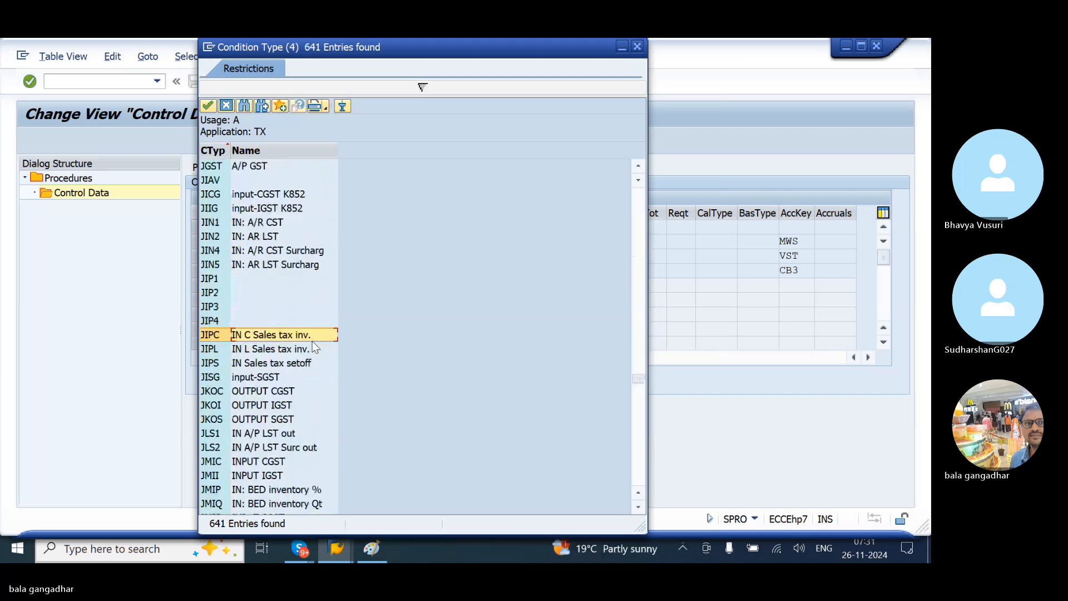
pyautogui.press('pagedown')
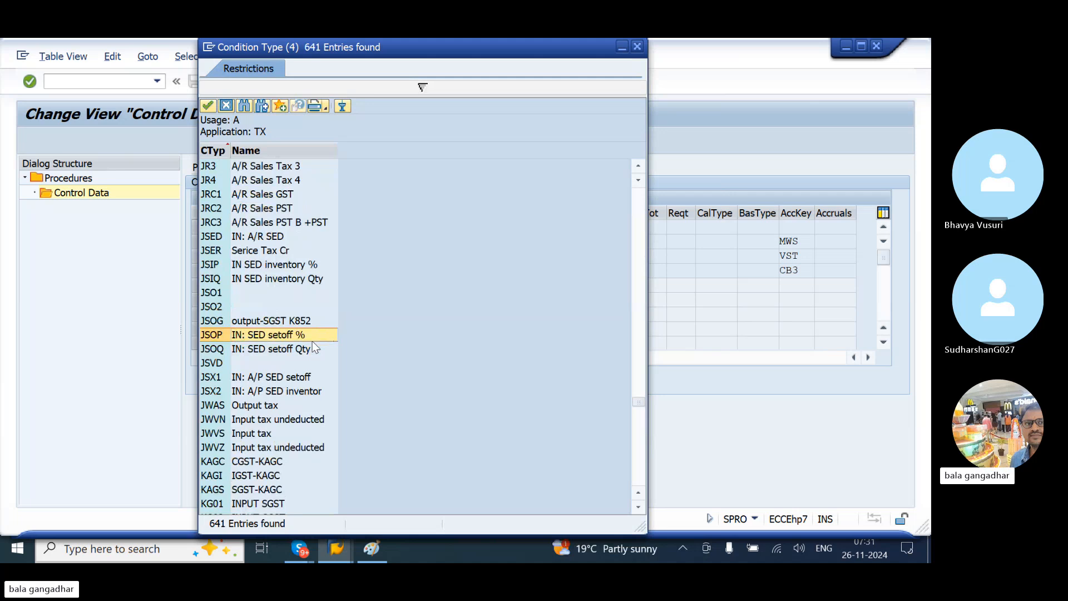
pyautogui.press('pagedown')
pyautogui.press('pagedown')
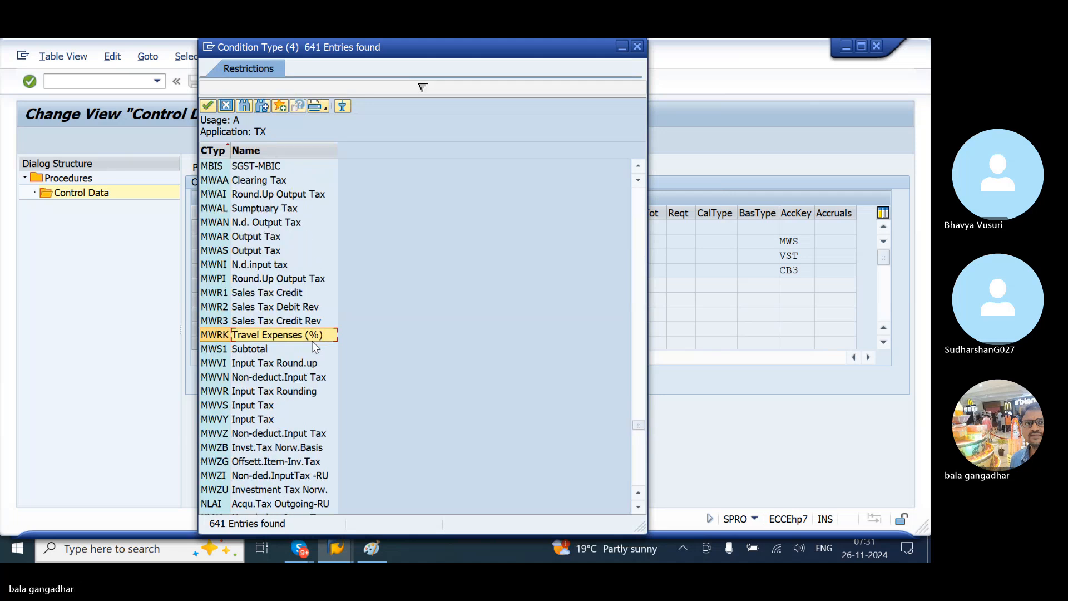
pyautogui.click(242, 405)
pyautogui.click(242, 405)
pyautogui.press('Return')
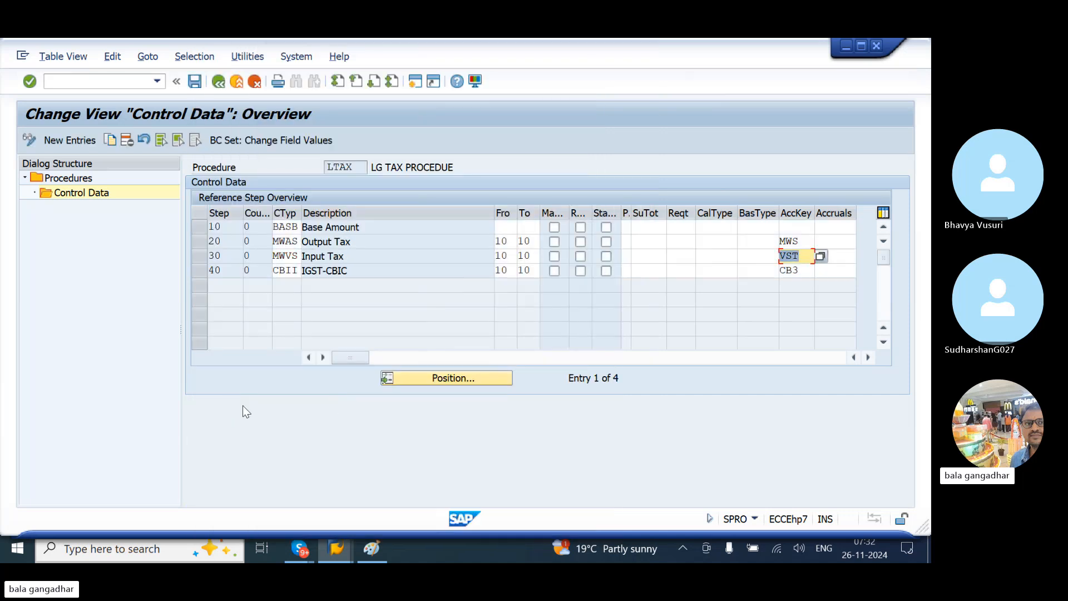
# Step: Delete the step 40 IGST-CBIC line from procedure LTAX and save the control data
pyautogui.click(195, 267)
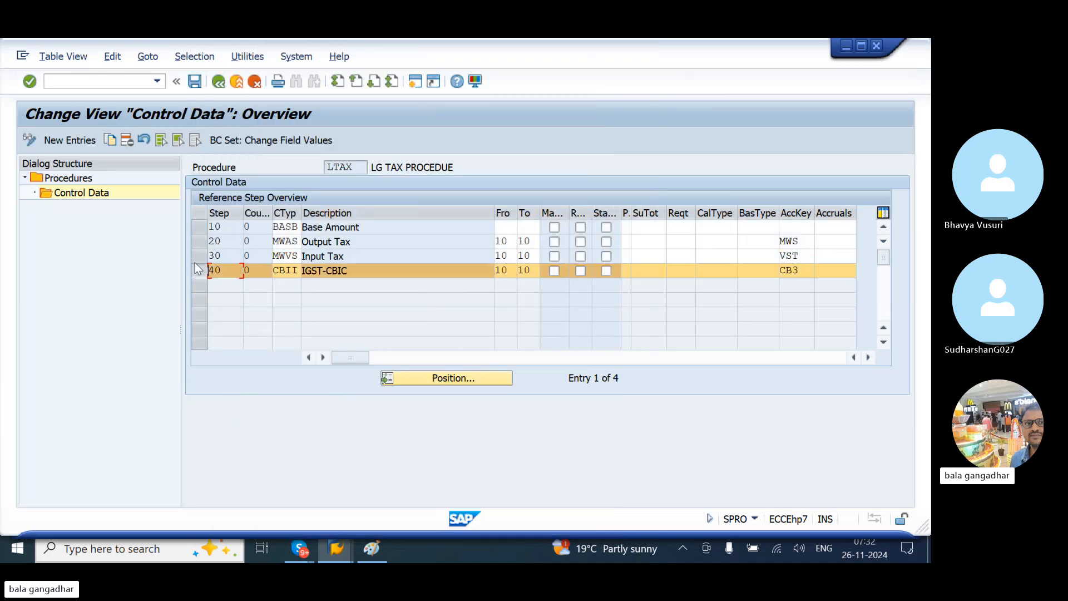
pyautogui.click(128, 139)
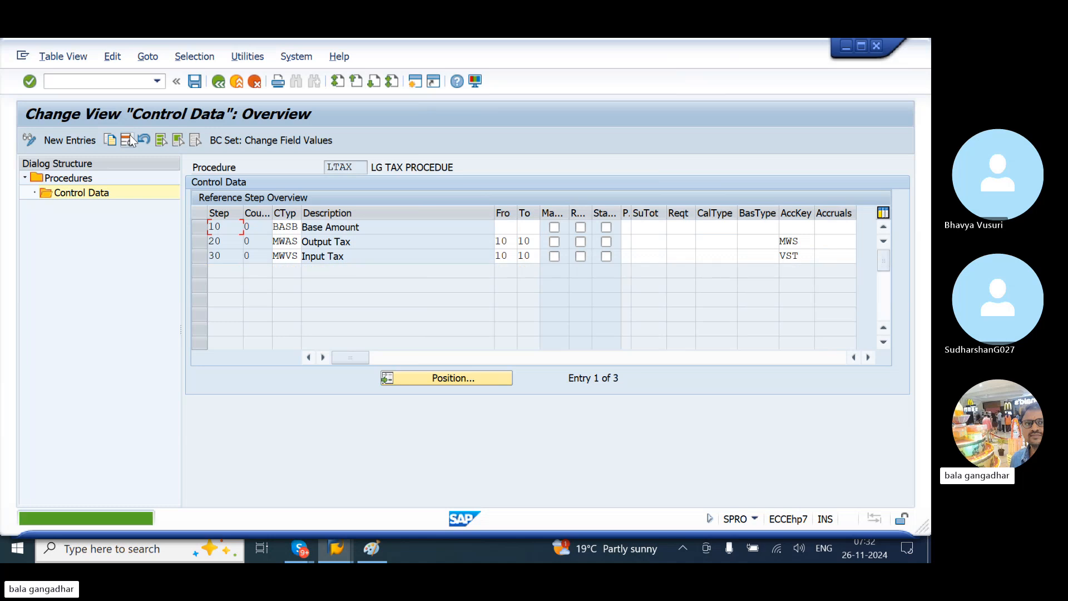
pyautogui.click(194, 82)
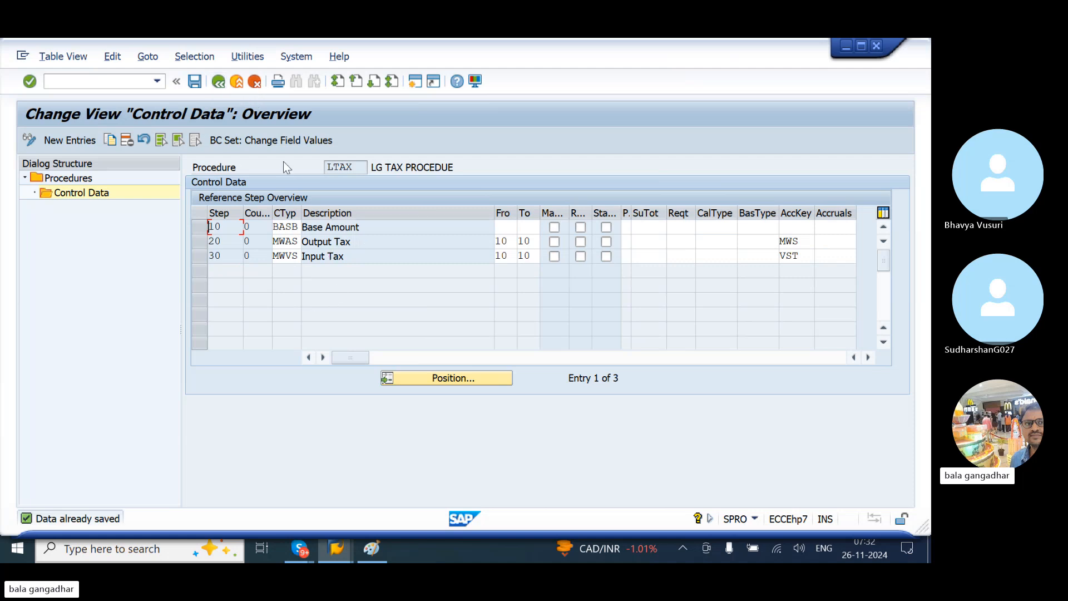
pyautogui.click(193, 81)
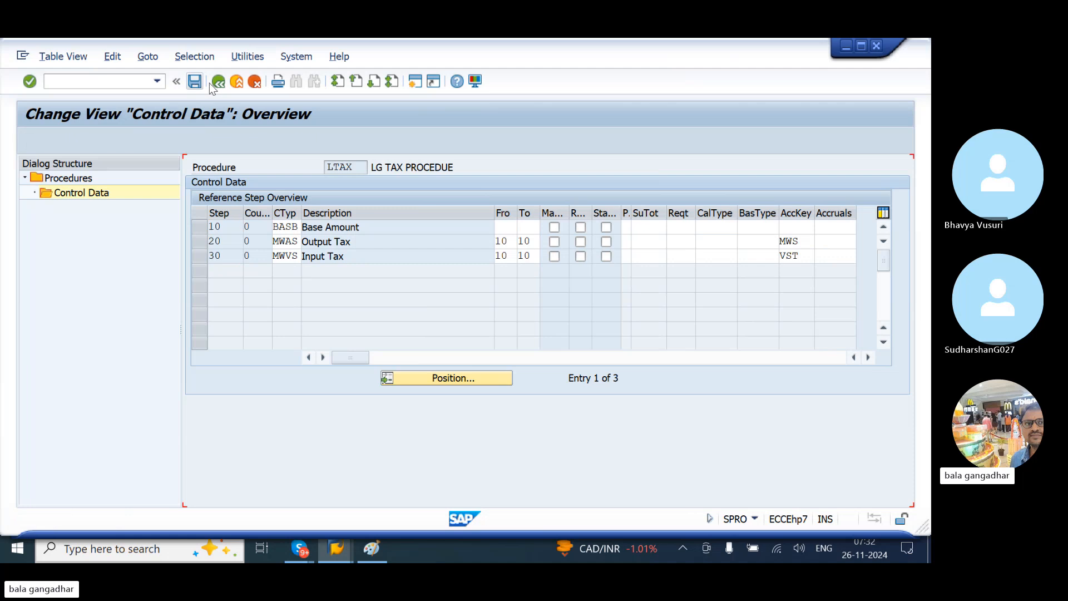
# Step: Leave the procedure maintenance and close the activity selection to return to the implementation guide
pyautogui.click(219, 82)
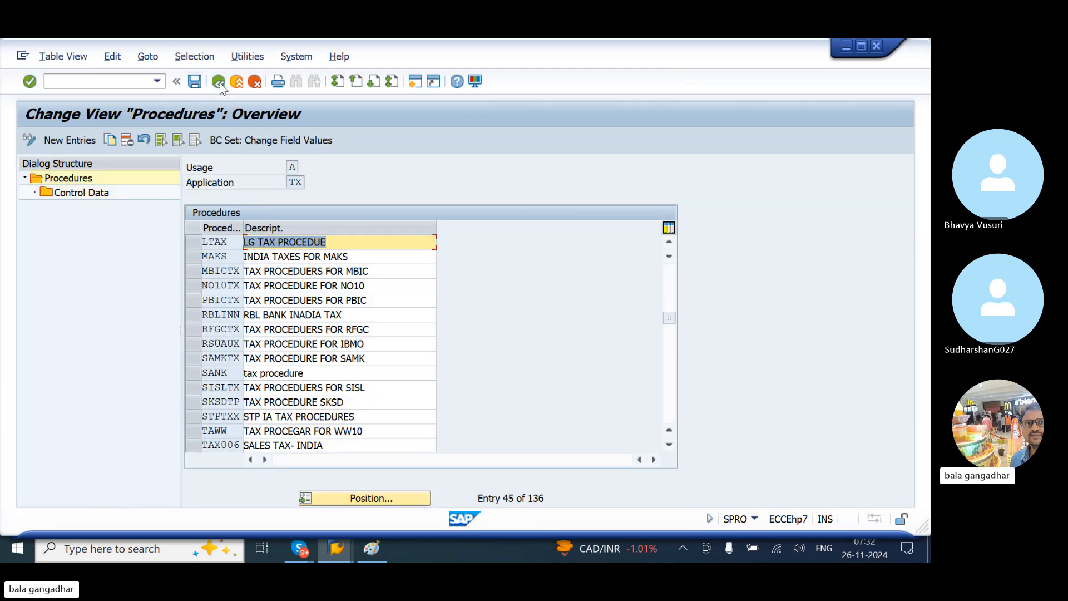
pyautogui.click(219, 82)
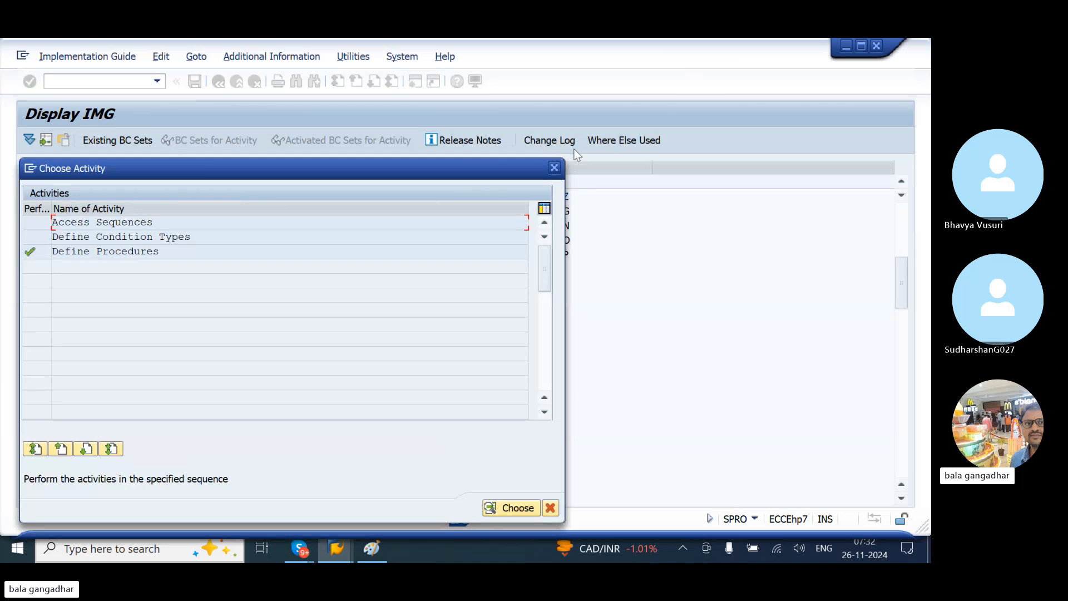
pyautogui.click(556, 167)
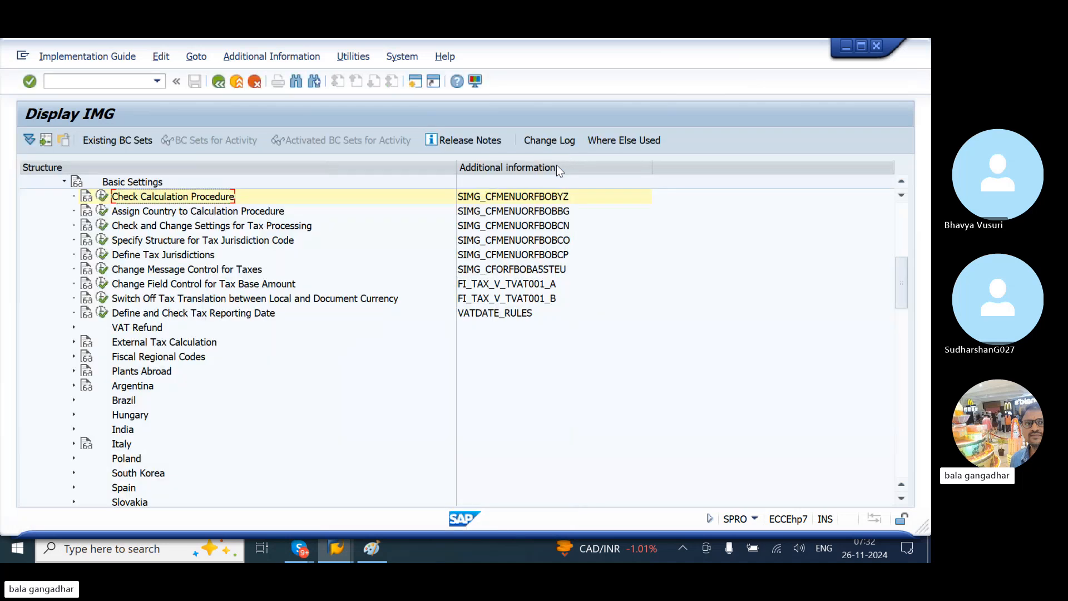
# Step: Switch to the open session showing the Assign Country -> Calculation Procedure view
pyautogui.hotkey('alt', 'Tab')
pyautogui.hotkey('alt', 'Tab')
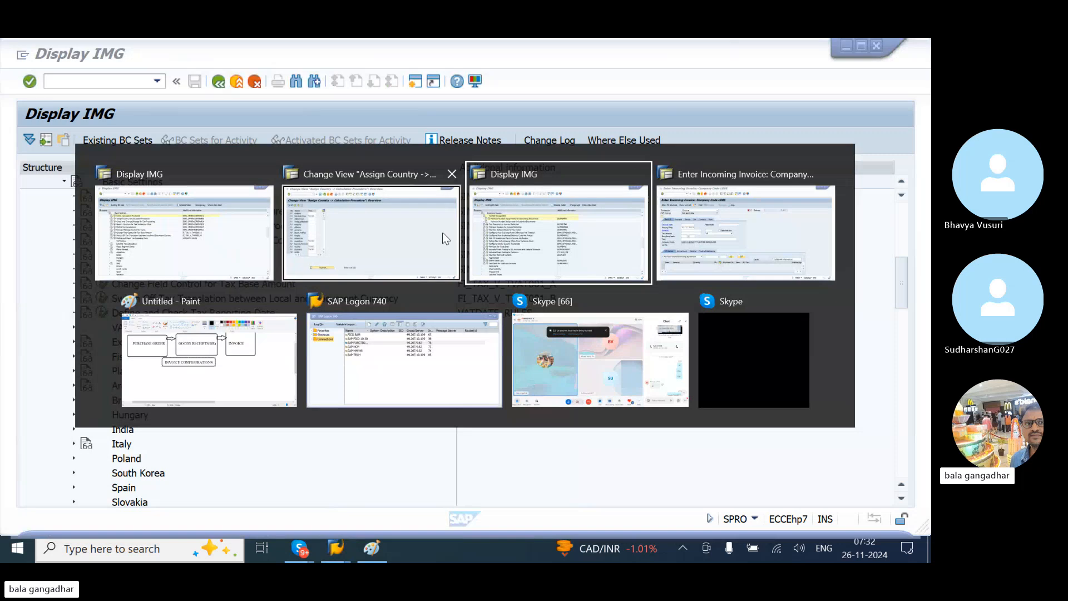
pyautogui.hotkey('alt', 'Tab')
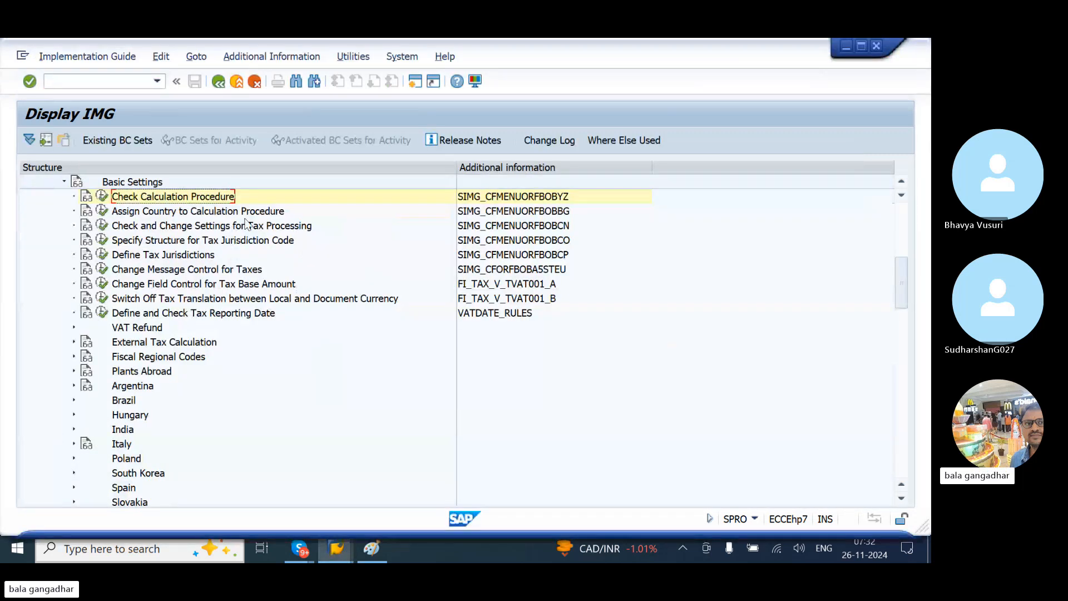
pyautogui.press('Down')
pyautogui.hotkey('alt', 'Tab')
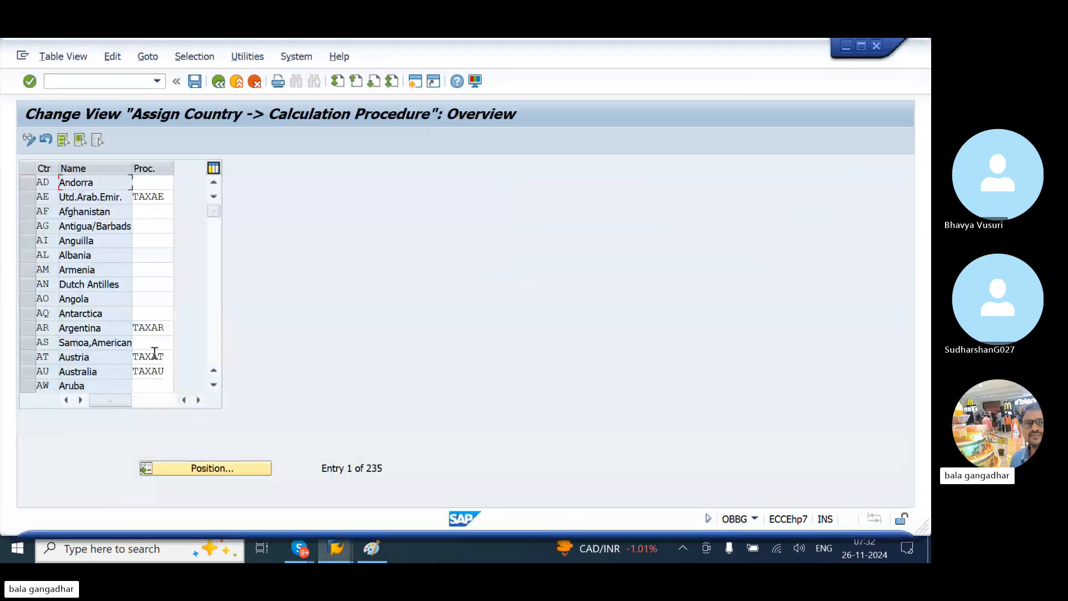
# Step: Position the country list at IN, set India's calculation procedure to LTAX and save the assignment
pyautogui.click(213, 469)
pyautogui.write('IN')
pyautogui.press('Return')
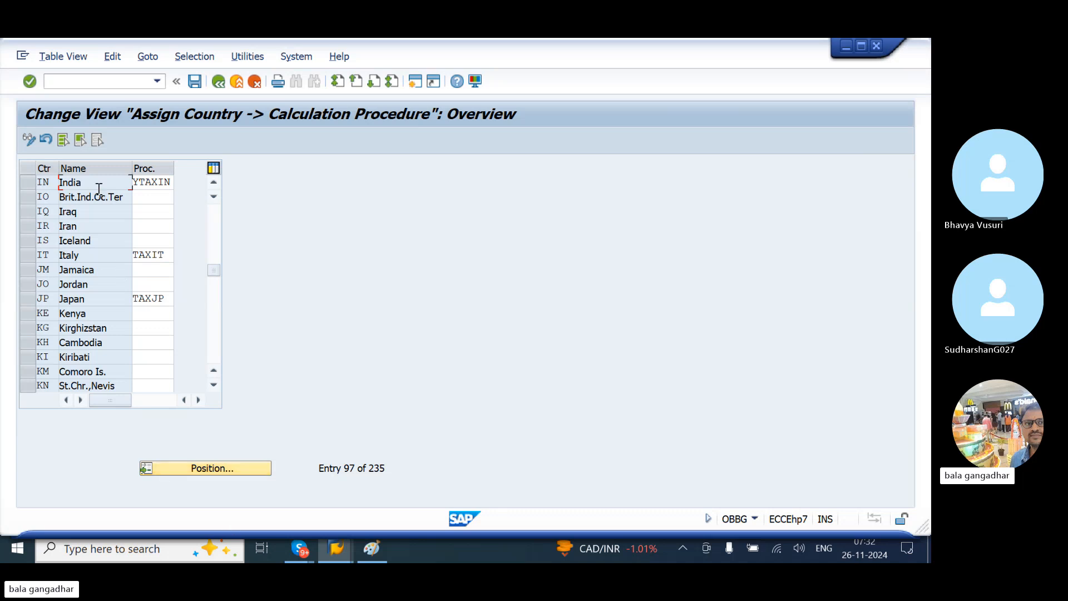
pyautogui.press('Tab')
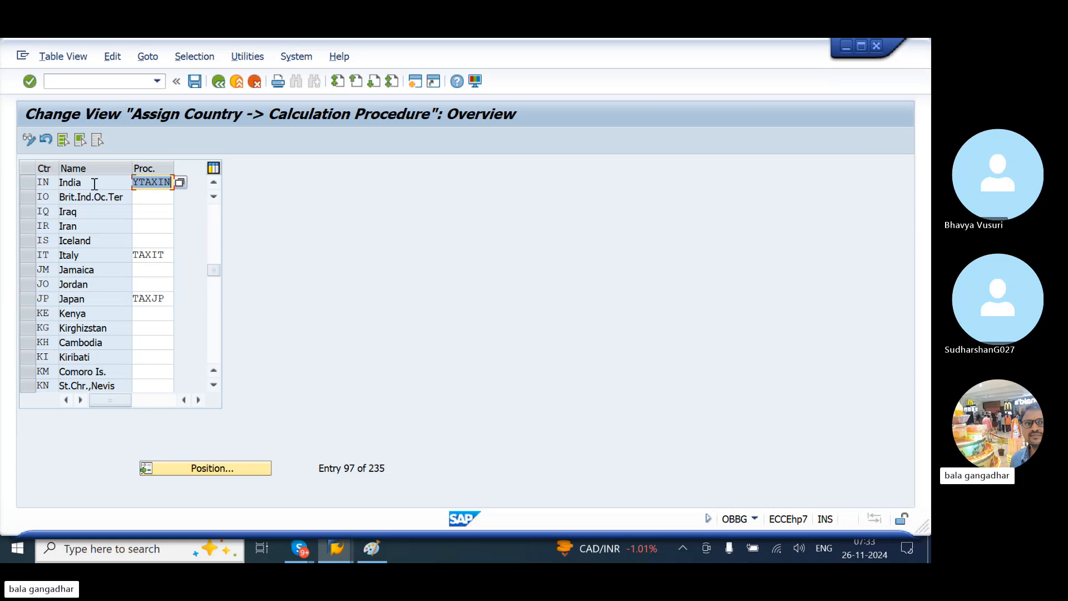
pyautogui.press('Delete')
pyautogui.write('LTAX')
pyautogui.press('Return')
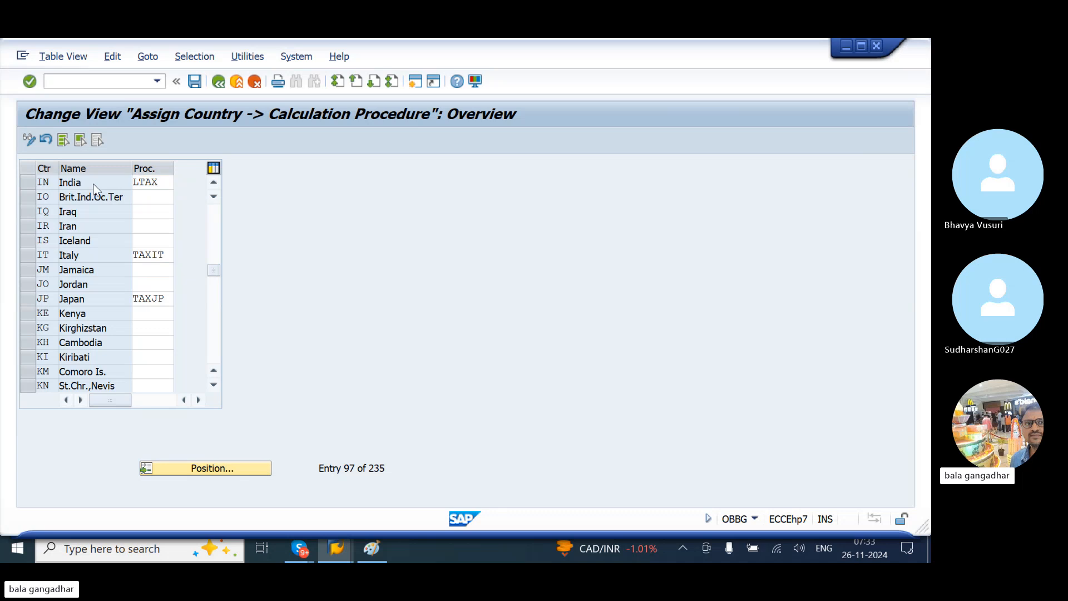
pyautogui.hotkey('ctrl', 's')
pyautogui.press('Return')
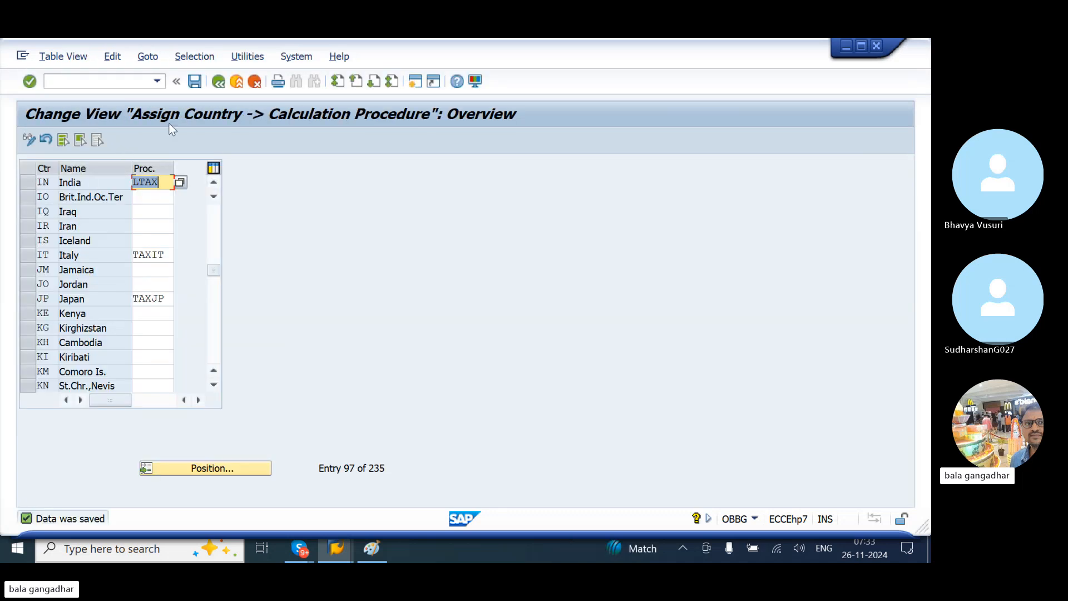
# Step: Save the country assignment once more and exit to the SAP Easy Access screen
pyautogui.click(195, 86)
pyautogui.click(195, 86)
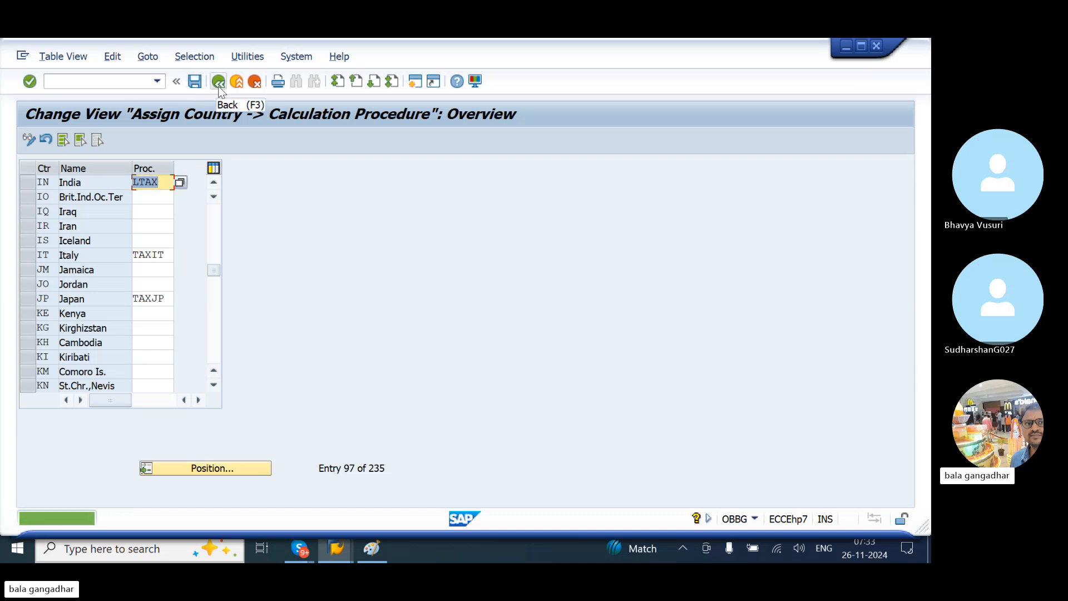
pyautogui.click(219, 84)
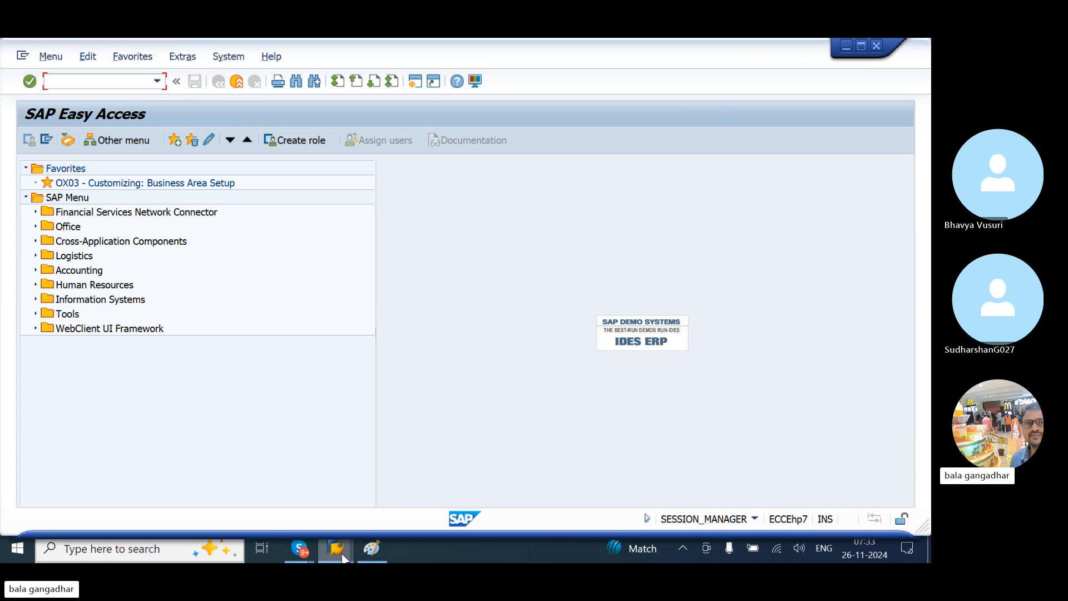
# Step: Switch to the Display IMG session with the Incoming Invoice settings and create a new session from it
pyautogui.moveTo(335, 548)
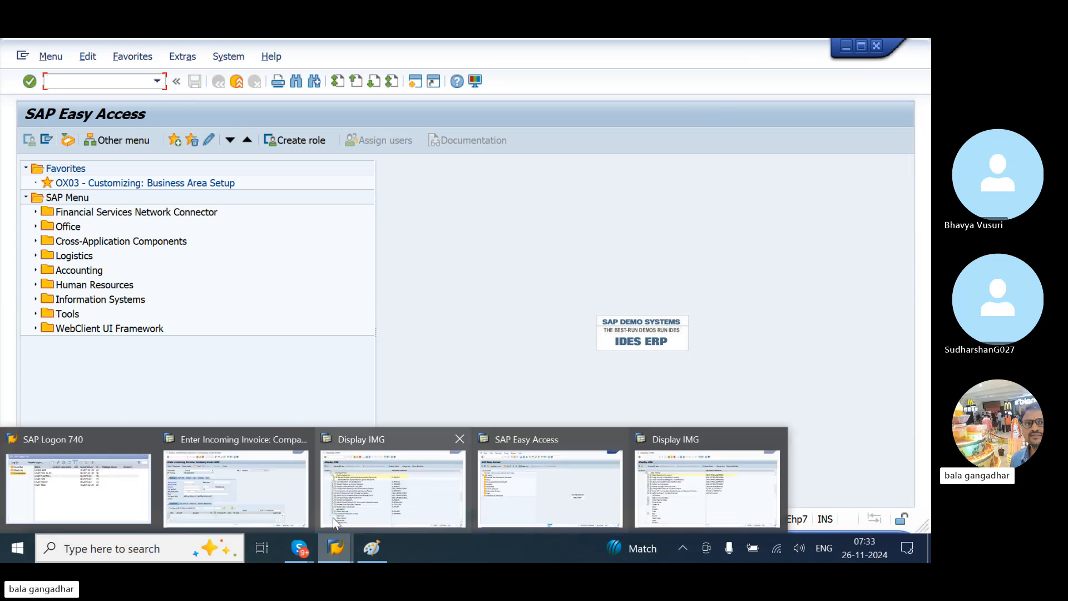
pyautogui.click(356, 492)
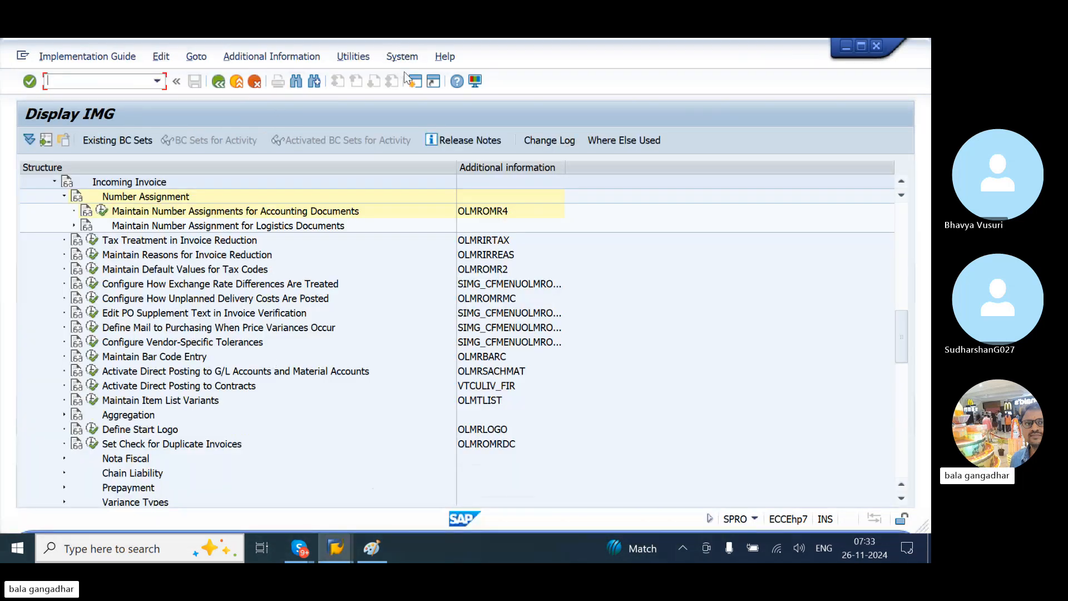
pyautogui.click(416, 82)
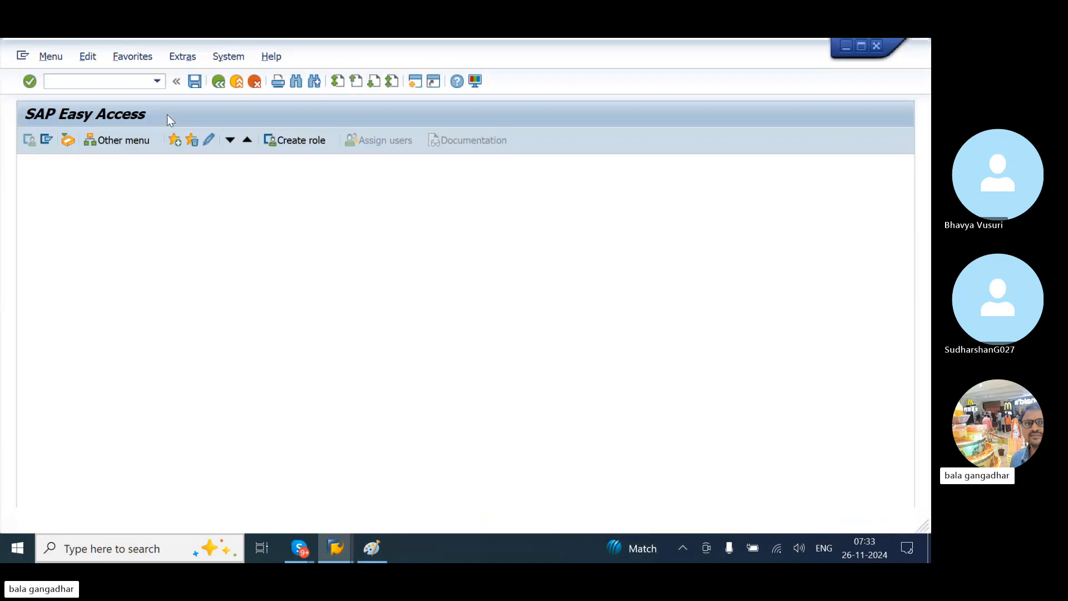
# Step: Try to start transaction FTX in the new session and clear the mistaken transaction codes
pyautogui.write('FTX')
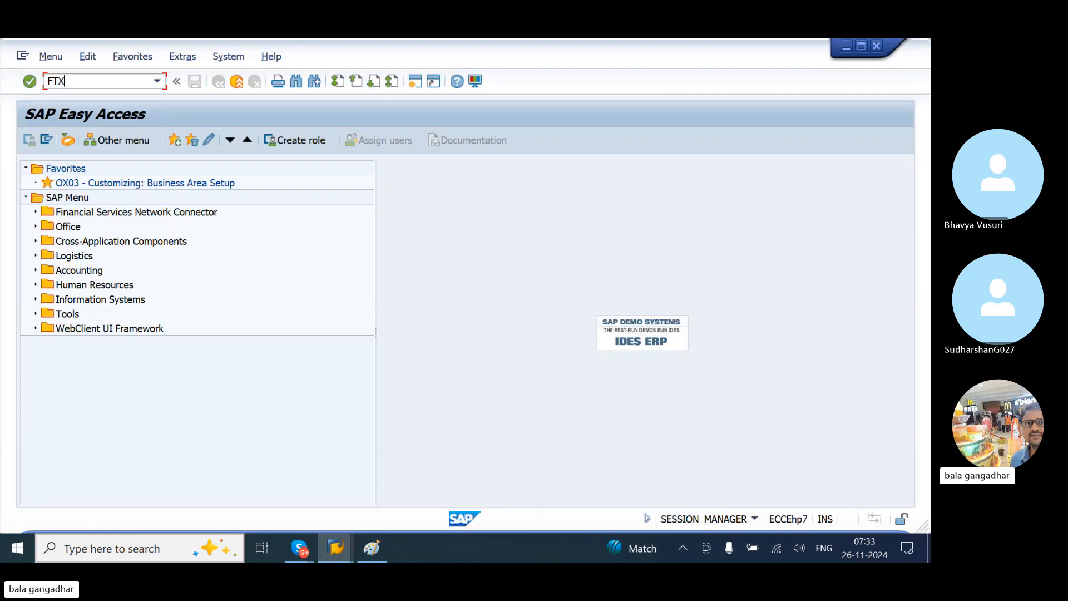
pyautogui.press('Return')
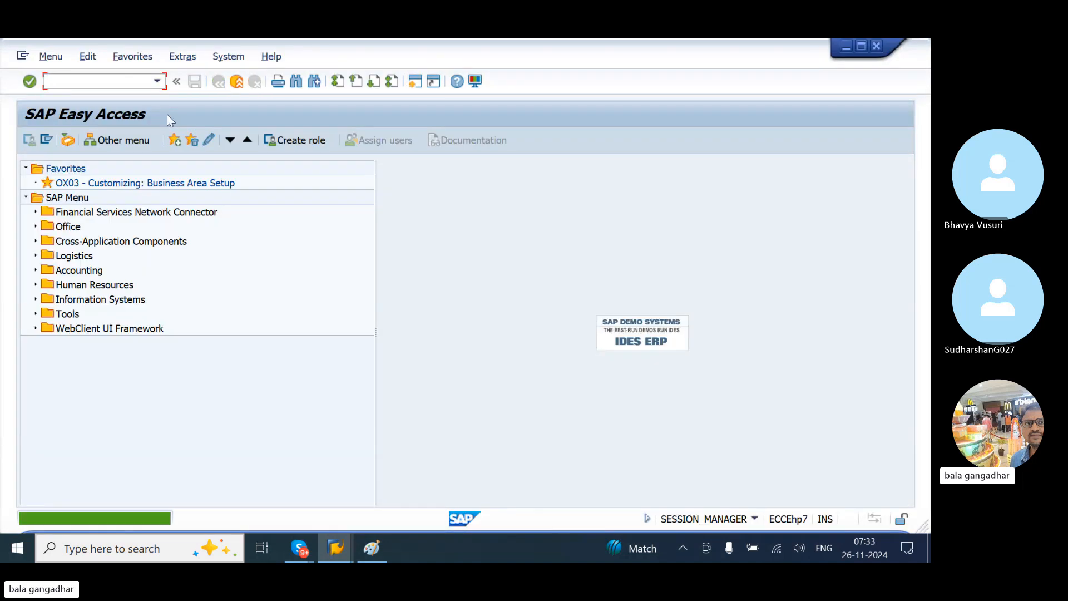
pyautogui.write('FTX')
pyautogui.press('BackSpace')
pyautogui.press('BackSpace')
pyautogui.press('BackSpace')
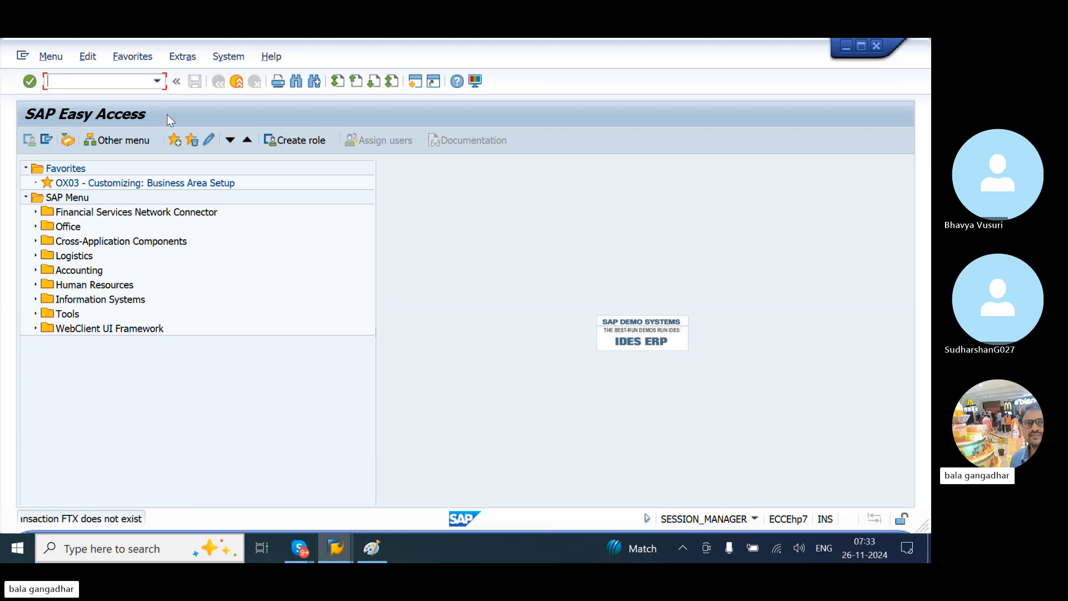
pyautogui.write('TAX')
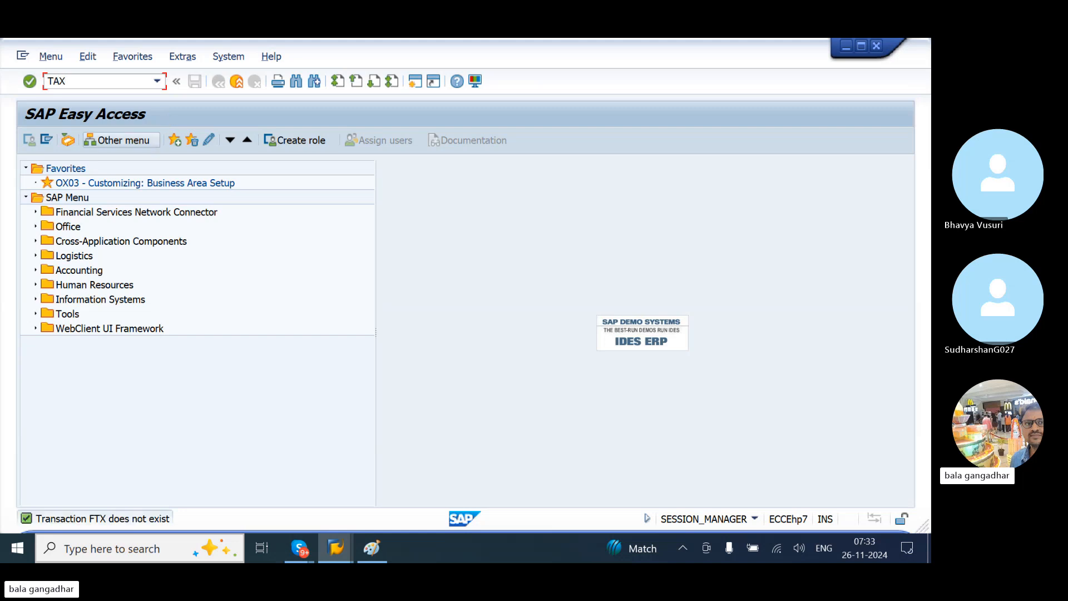
pyautogui.press('BackSpace')
pyautogui.press('BackSpace')
pyautogui.press('BackSpace')
# Step: Start transaction FTXP and choose country IN for maintaining tax codes
pyautogui.write('FTXP')
pyautogui.press('Return')
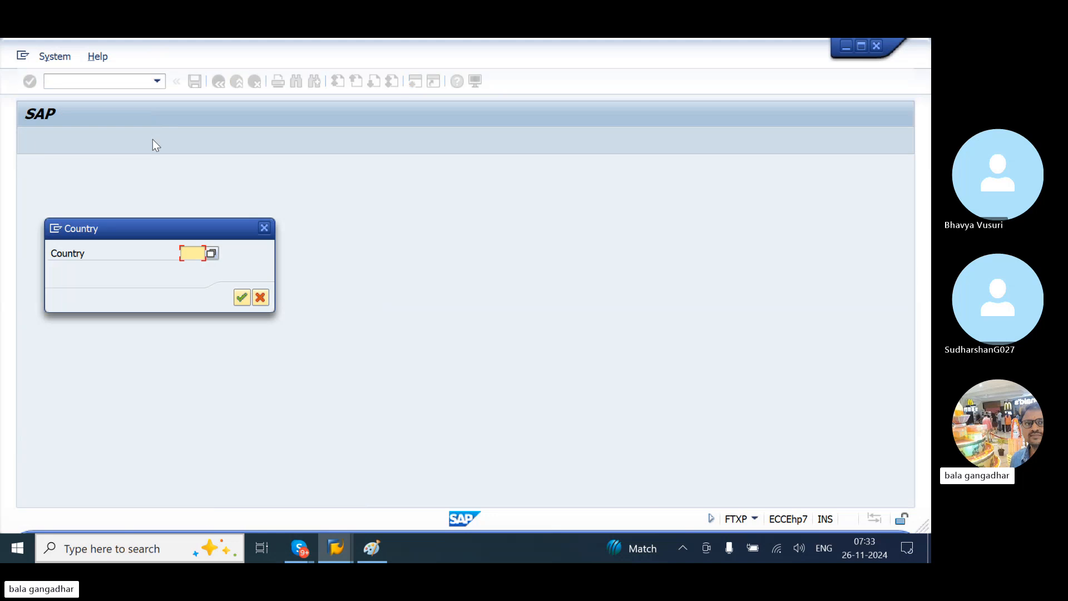
pyautogui.write('IN')
pyautogui.press('Return')
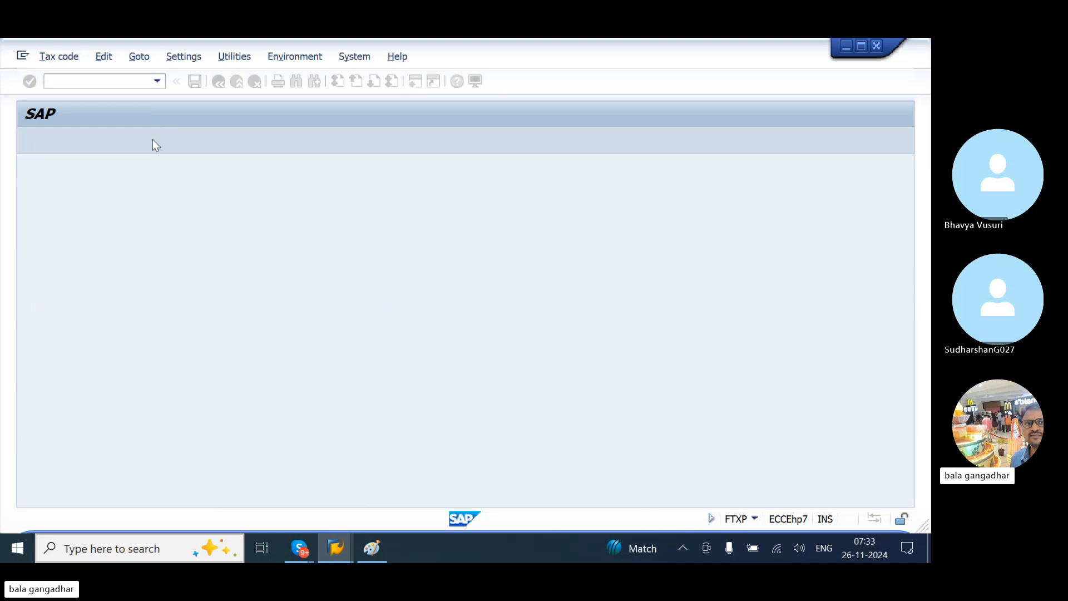
# Step: Recall transaction code FTXP from the command history and look up the existing tax codes for India
pyautogui.click(158, 83)
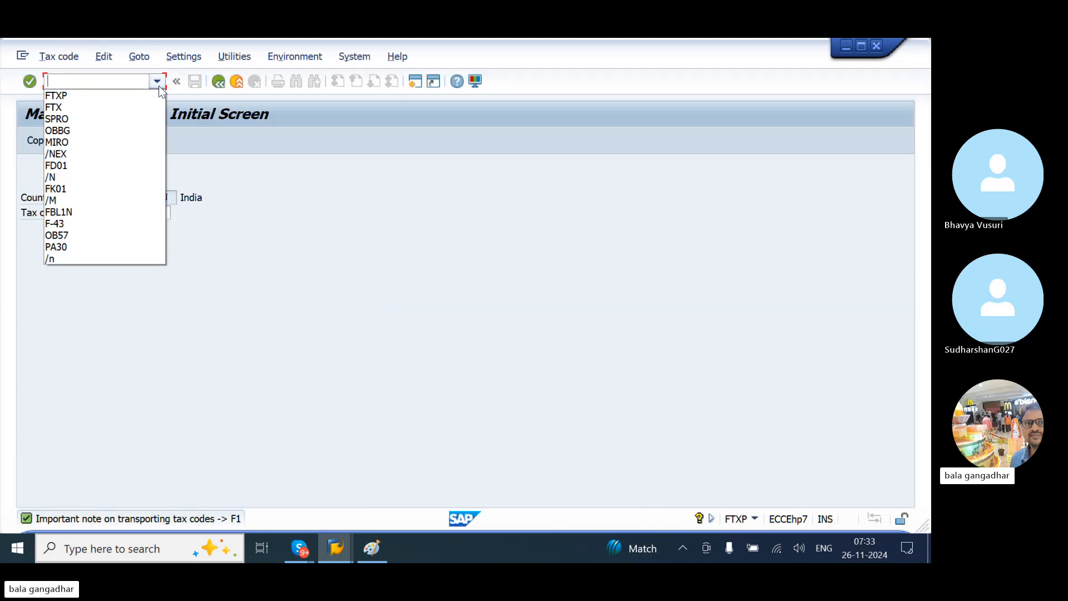
pyautogui.click(125, 95)
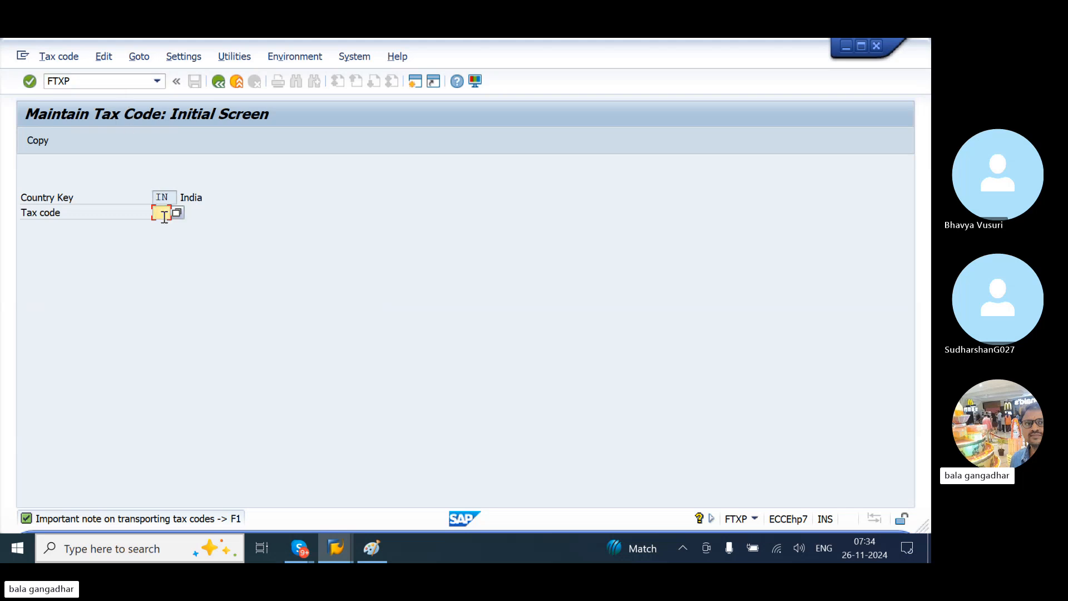
pyautogui.click(176, 217)
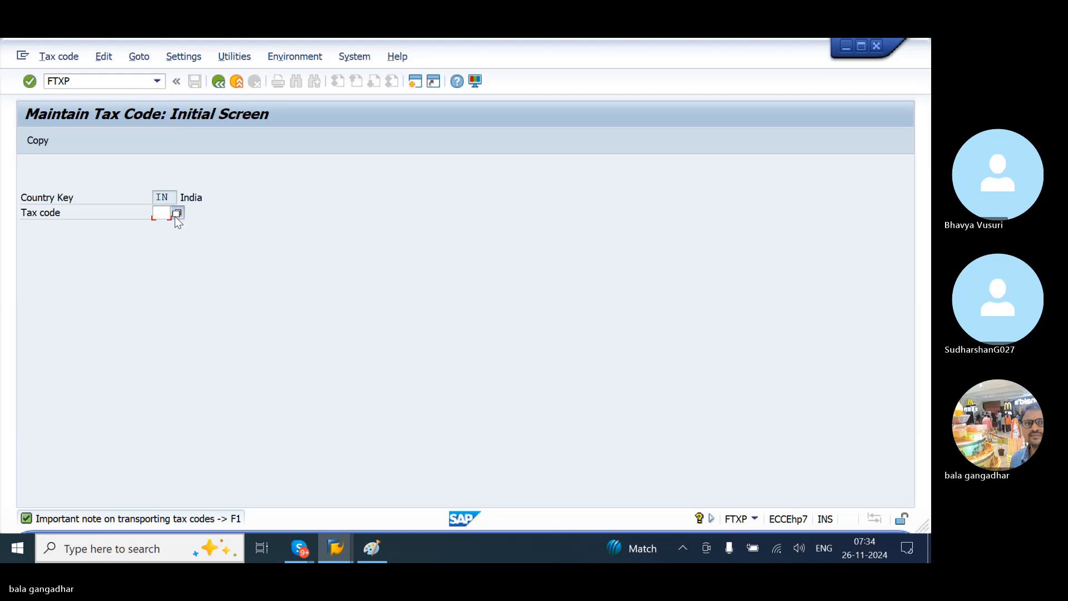
pyautogui.click(175, 216)
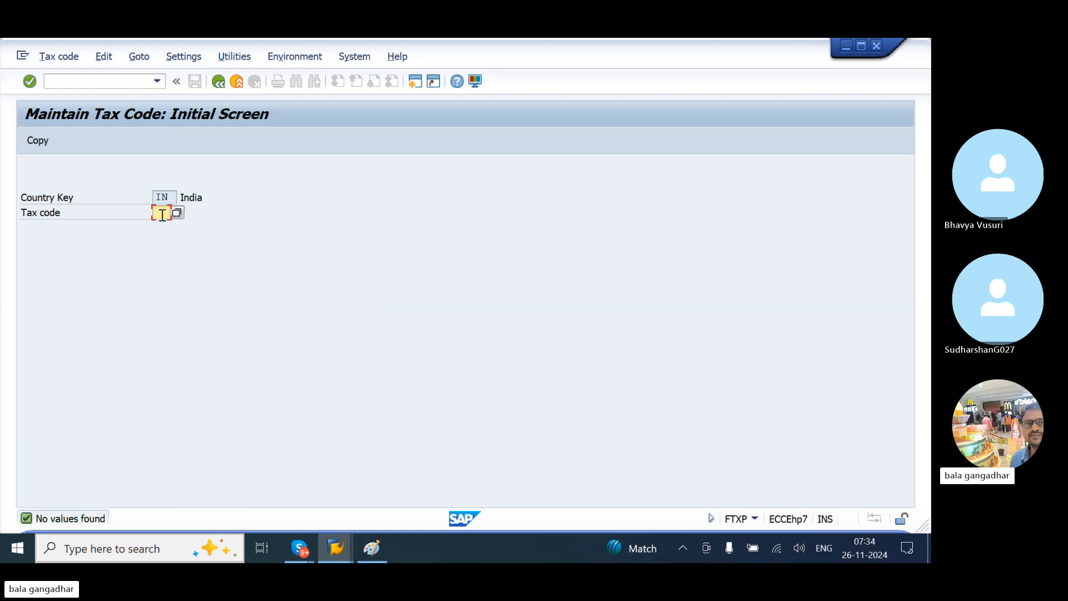
# Step: Create tax code A0 for India with the description ZERO TAX CODE
pyautogui.write('AP')
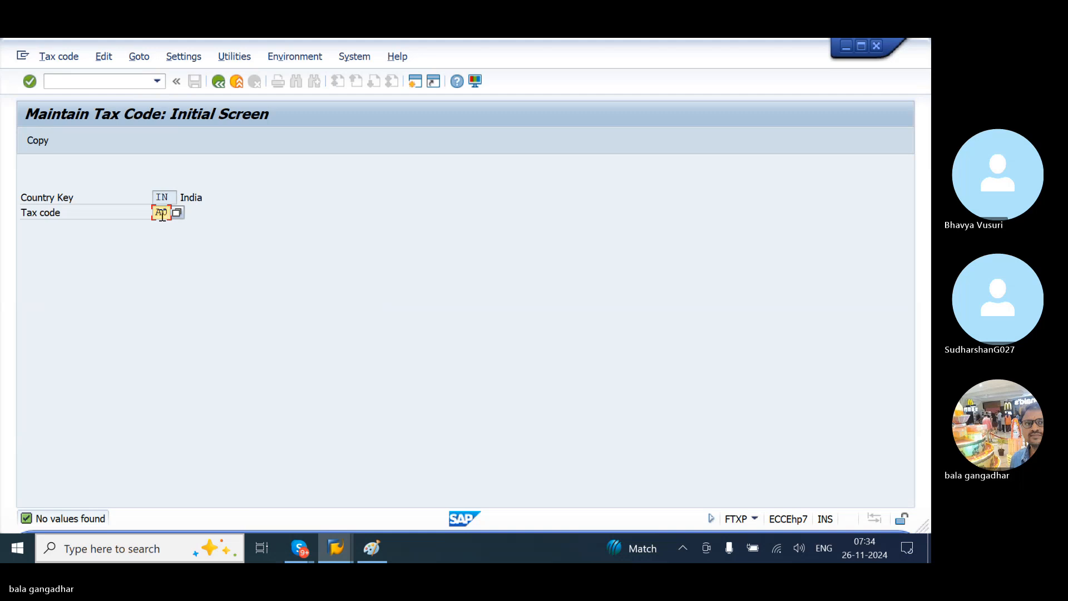
pyautogui.press('Return')
pyautogui.write('ZE')
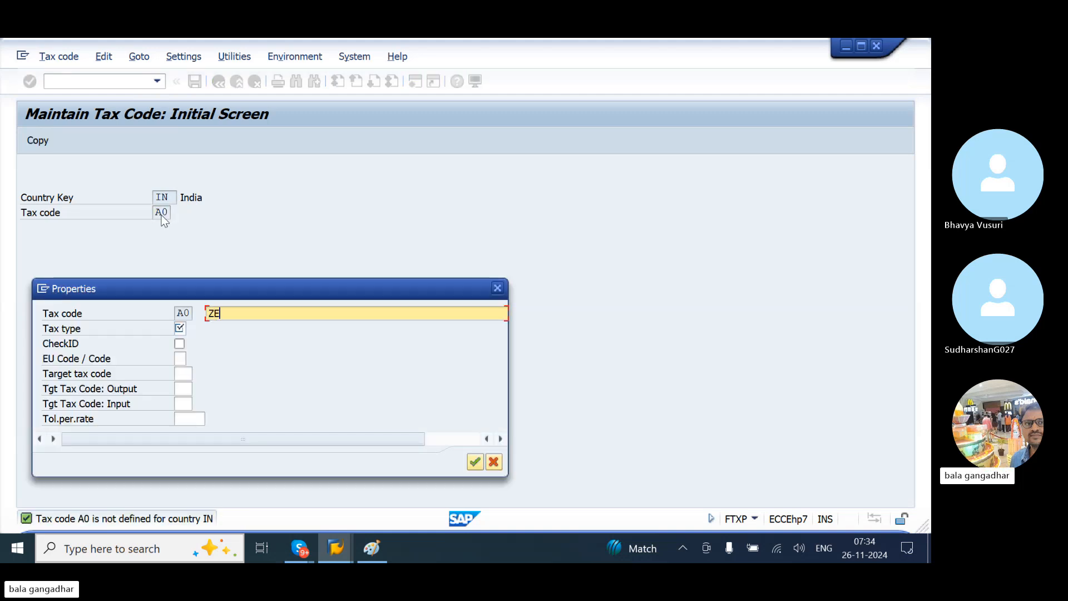
pyautogui.write('RO TAX ')
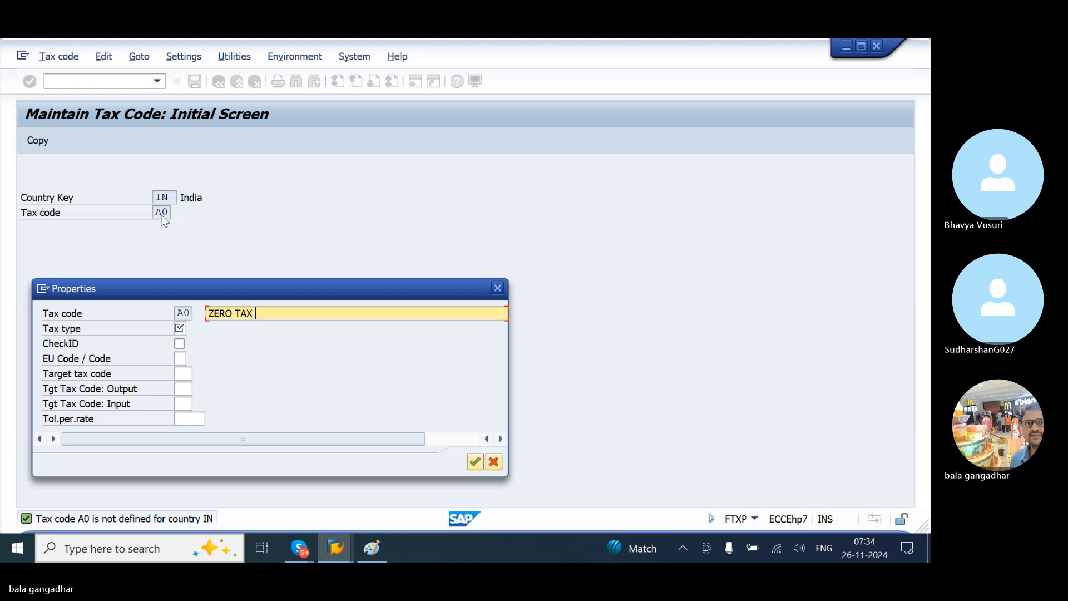
pyautogui.write('CODE')
pyautogui.press('Tab')
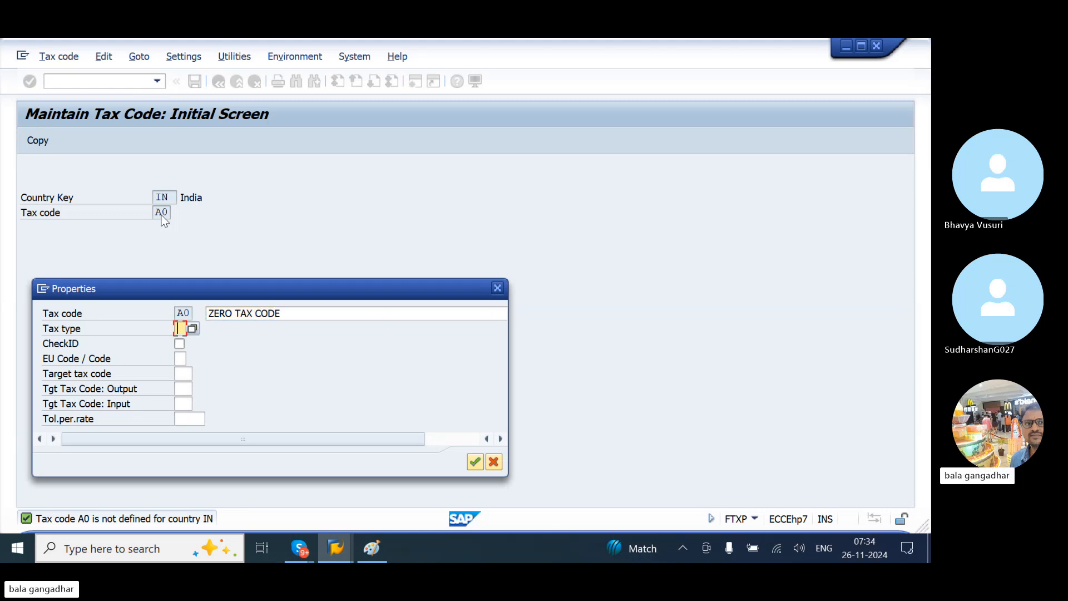
# Step: Look up the available tax types and set the tax type of A0 to V (Input tax)
pyautogui.click(192, 329)
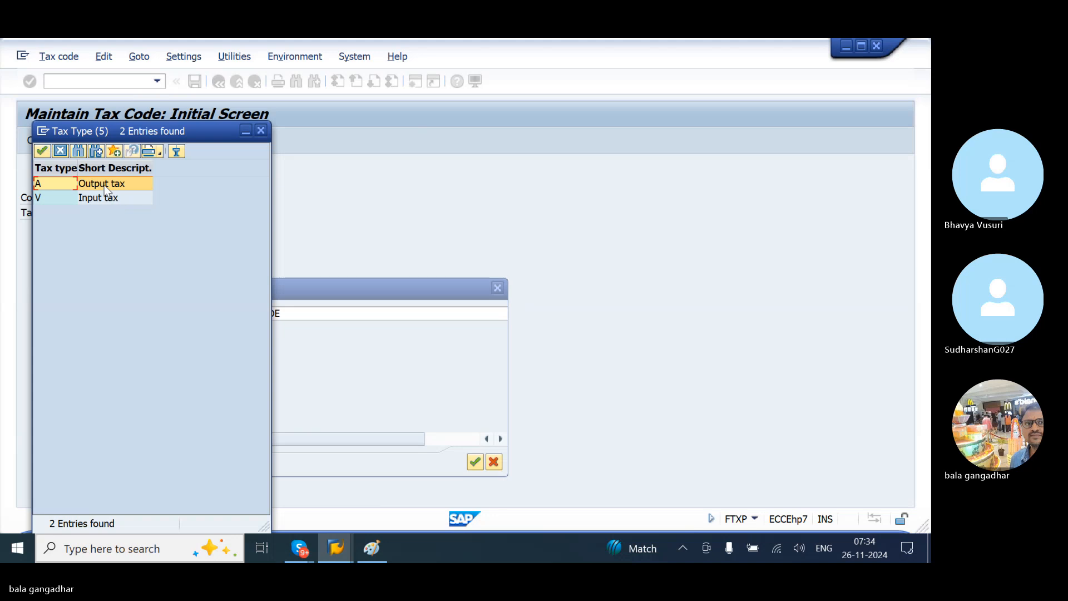
pyautogui.doubleClick(104, 185)
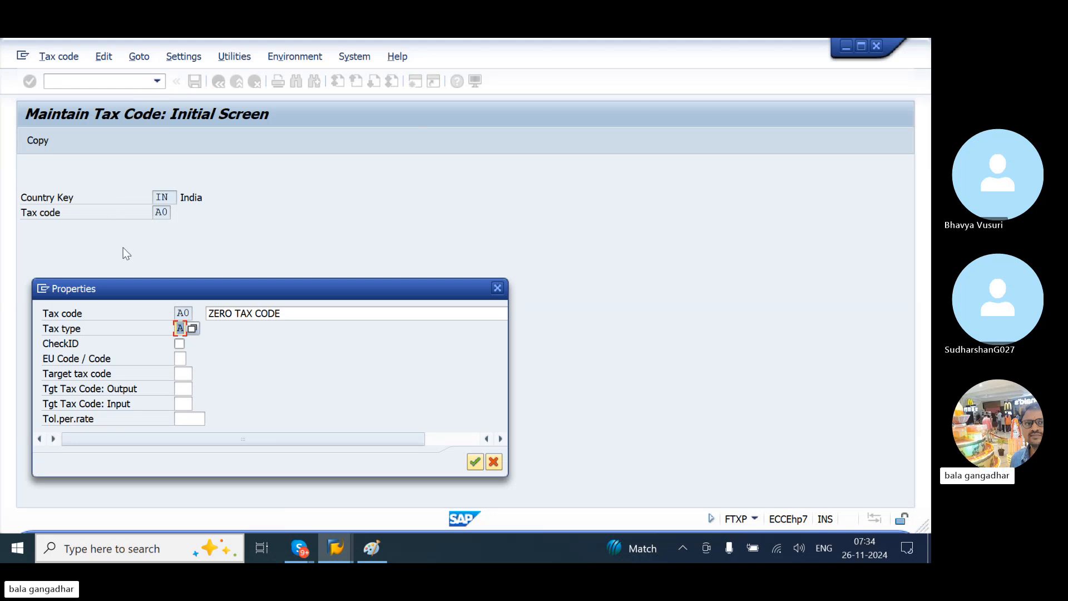
pyautogui.click(192, 328)
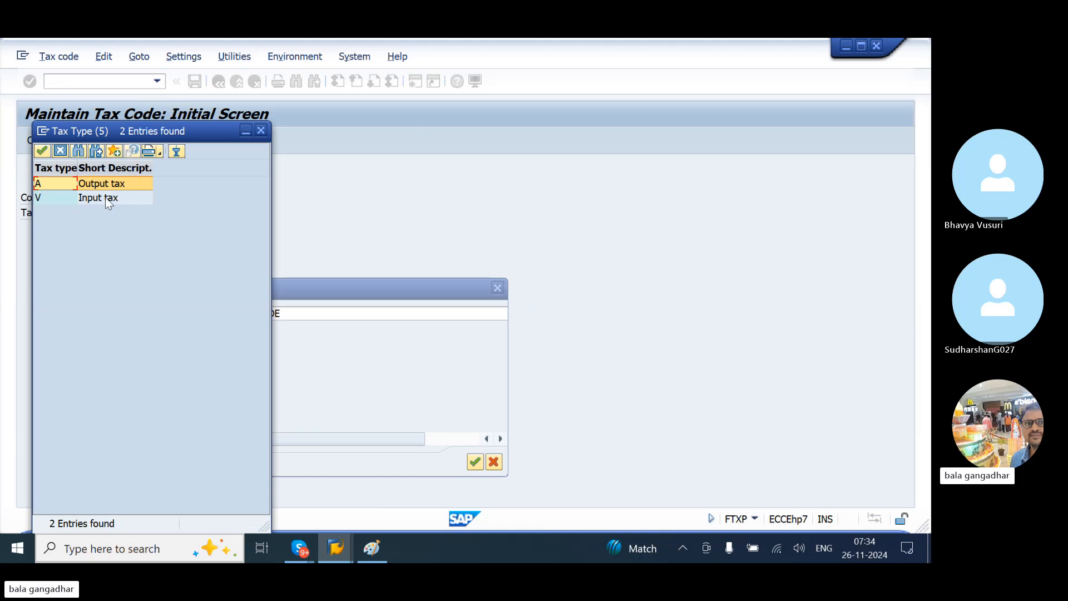
pyautogui.click(106, 198)
pyautogui.doubleClick(106, 198)
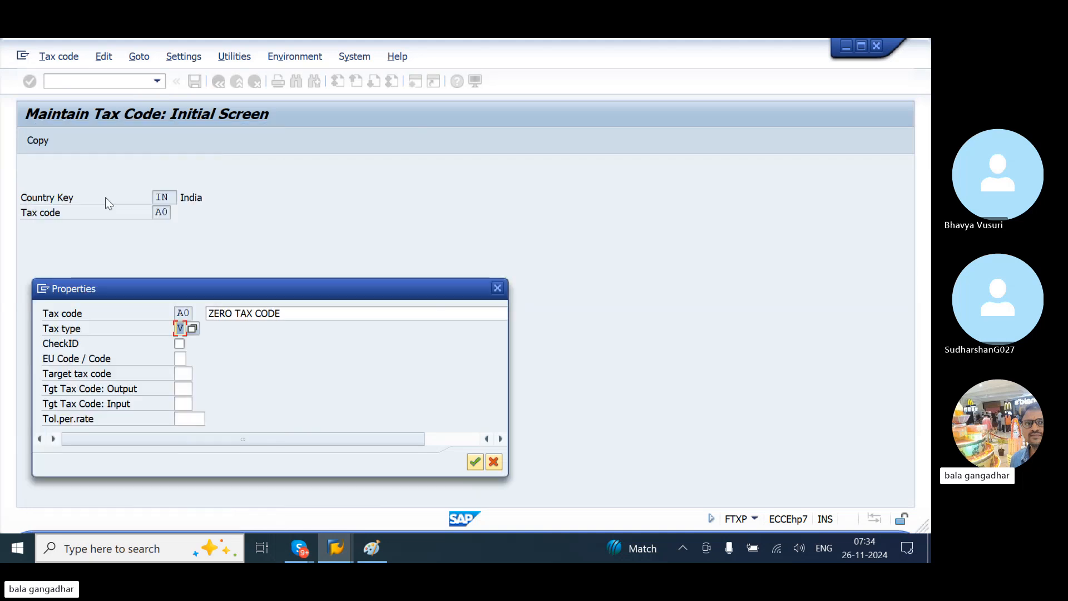
# Step: Extend the description to ZERO TAX CODE(PURCHASE TAX CODE) and confirm the tax code properties
pyautogui.click(298, 317)
pyautogui.write('(')
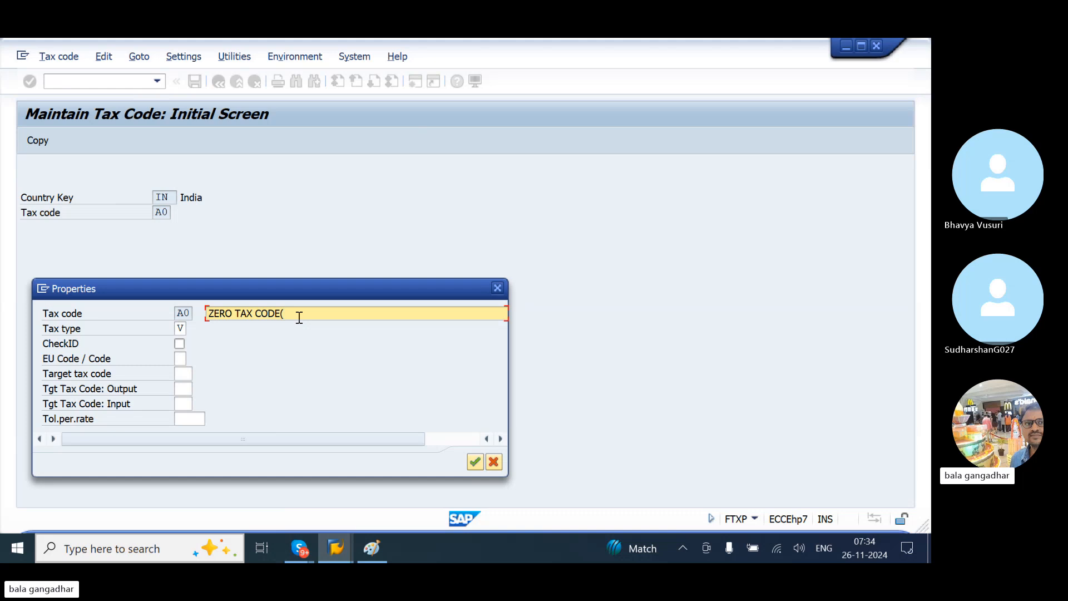
pyautogui.write('PURCHASE TAX CODE)')
pyautogui.press('Return')
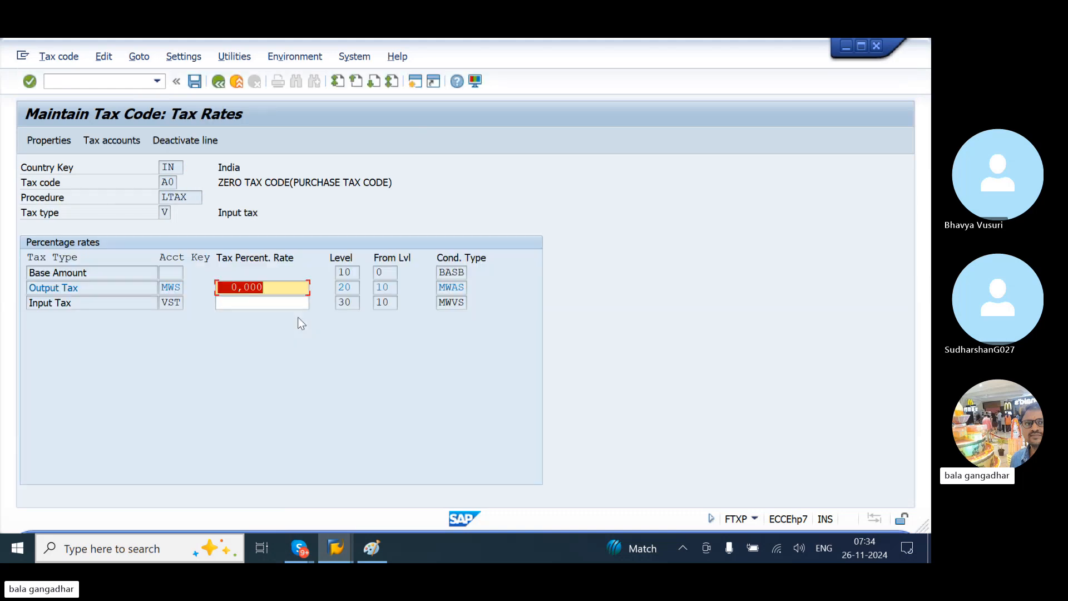
# Step: Set the Input Tax (VST) percentage rate of tax code A0 to 0
pyautogui.click(272, 306)
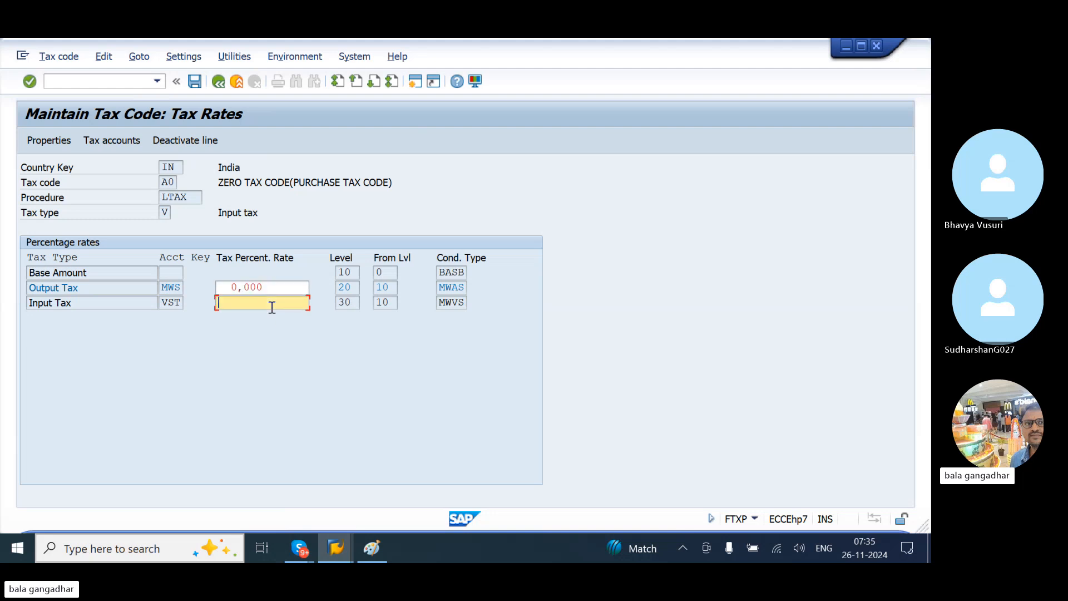
pyautogui.write('0')
pyautogui.press('Return')
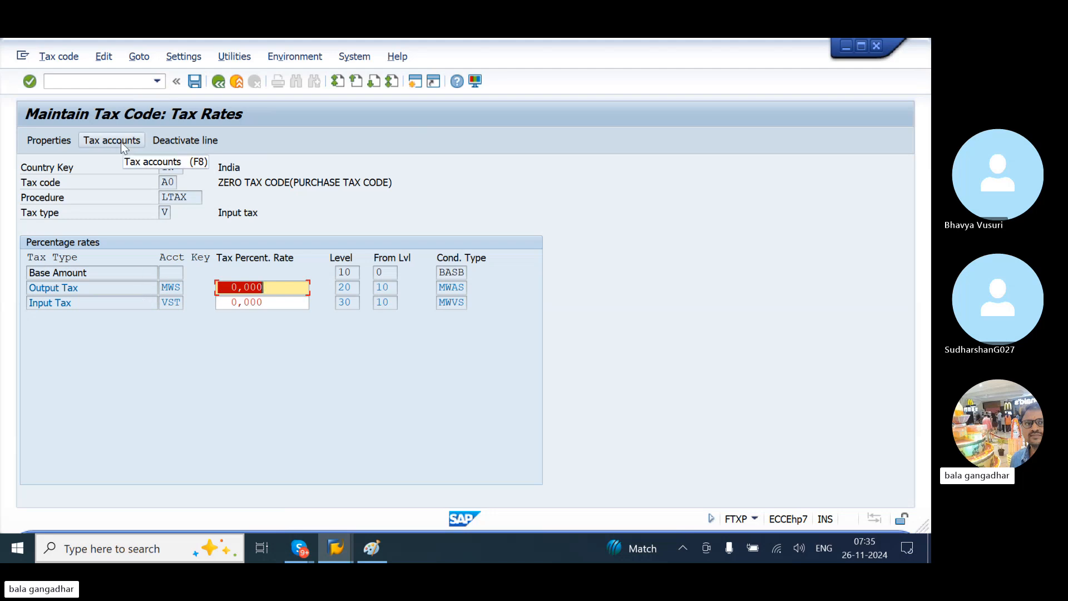
# Step: Open the tax accounts of A0 for chart of accounts INT and go to the G/L account for transaction MWS
pyautogui.click(124, 291)
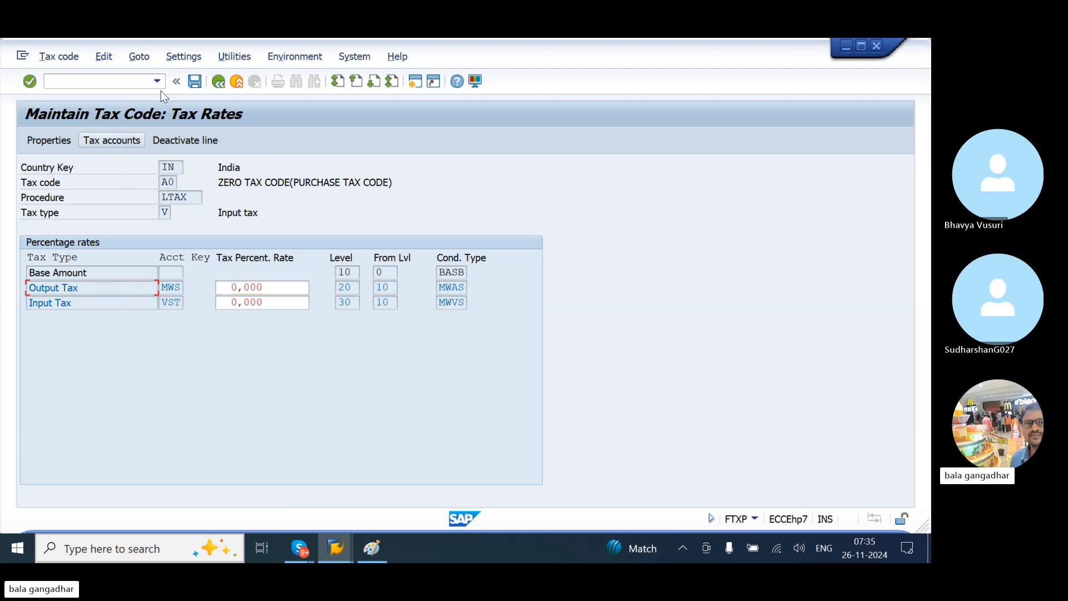
pyautogui.click(124, 138)
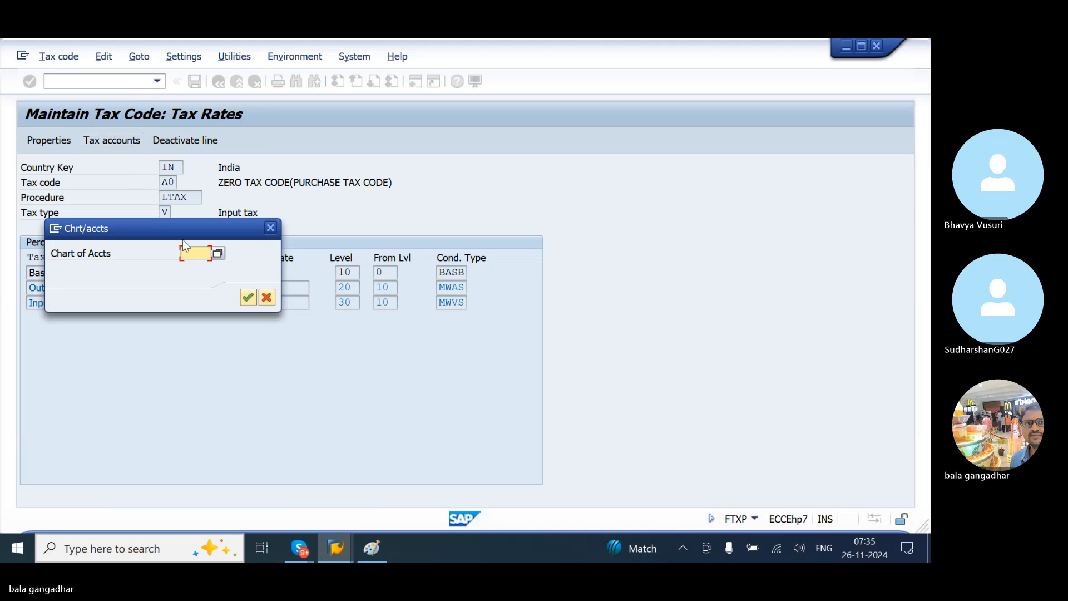
pyautogui.write('int')
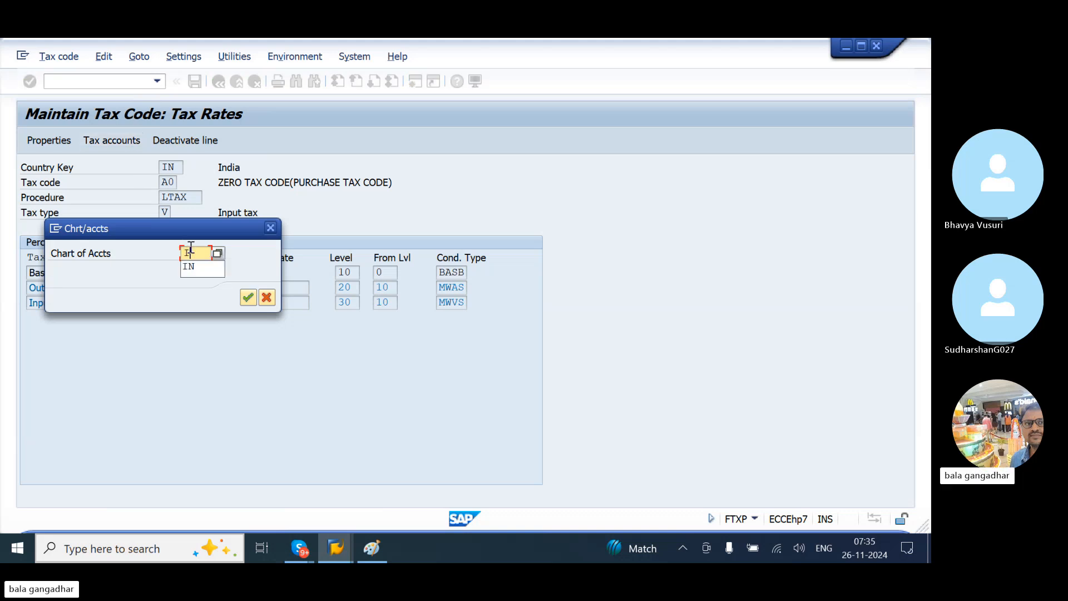
pyautogui.press('Return')
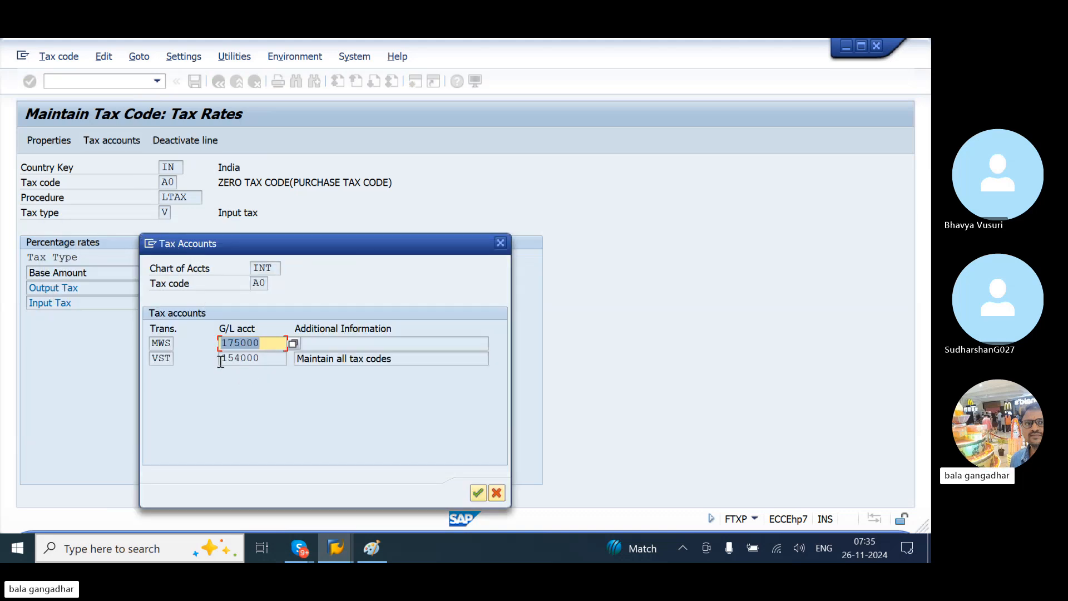
pyautogui.click(265, 344)
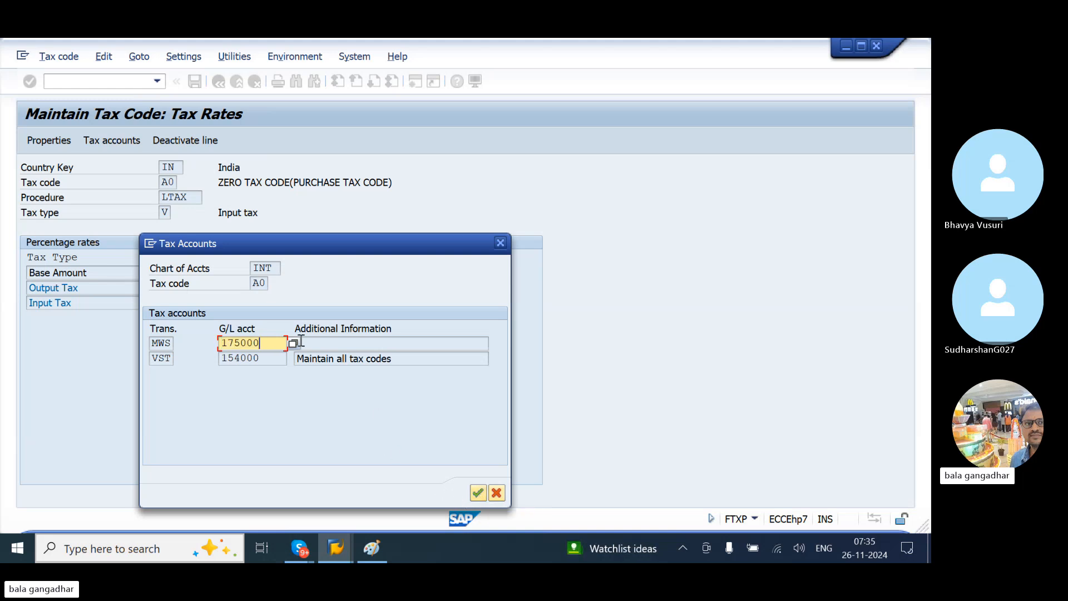
# Step: Accept the G/L accounts assigned to tax code A0 and save the tax code
pyautogui.click(474, 493)
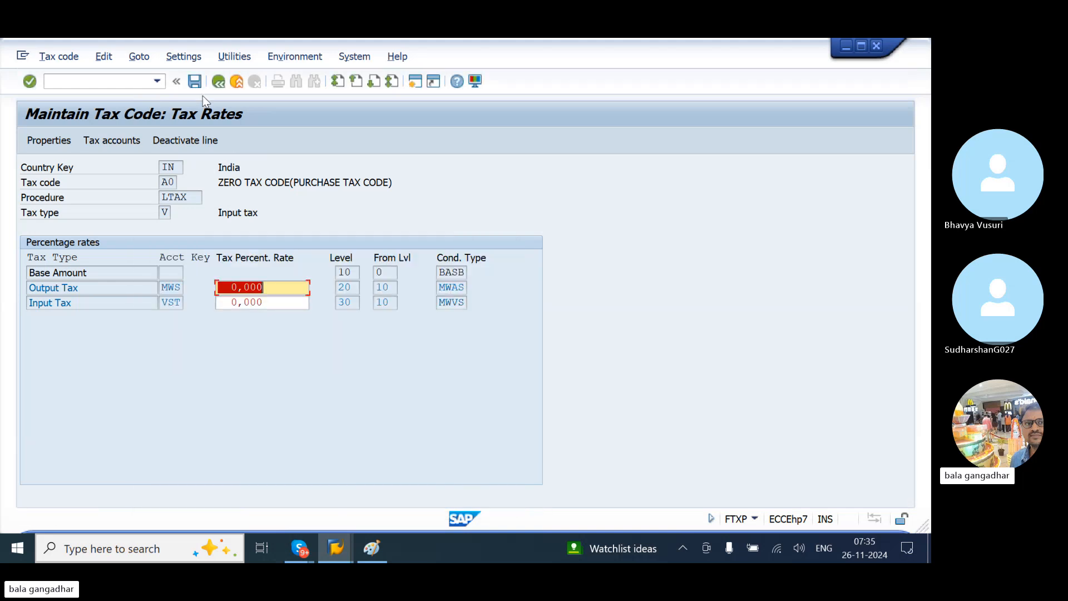
pyautogui.click(195, 81)
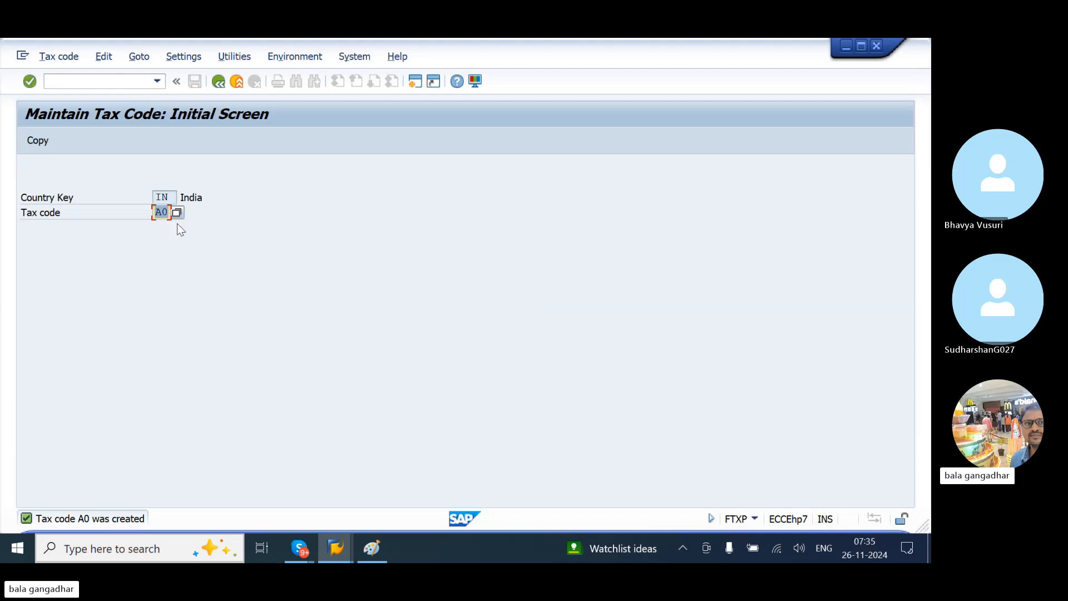
# Step: Switch to the Display IMG session and open the Maintain Default Values for Tax Codes activity under Incoming Invoice
pyautogui.hotkey('alt', 'Tab')
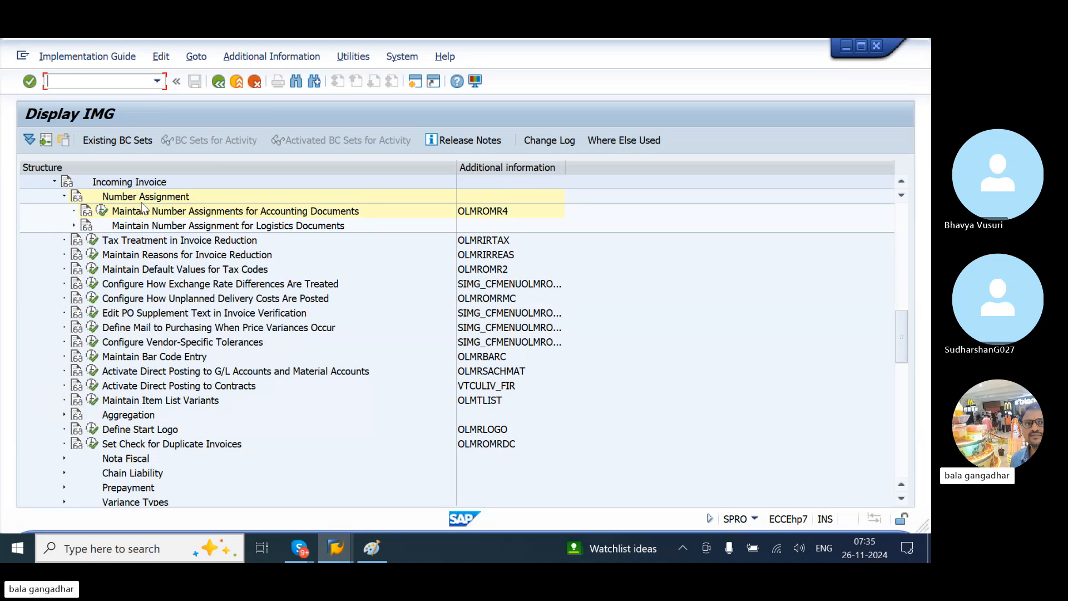
pyautogui.click(164, 270)
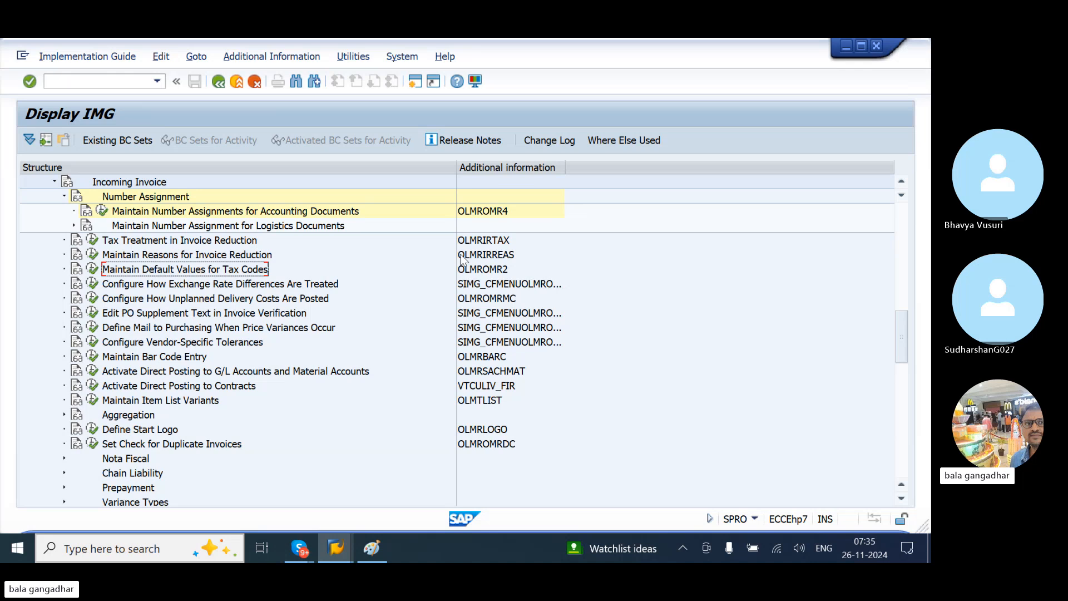
pyautogui.click(492, 272)
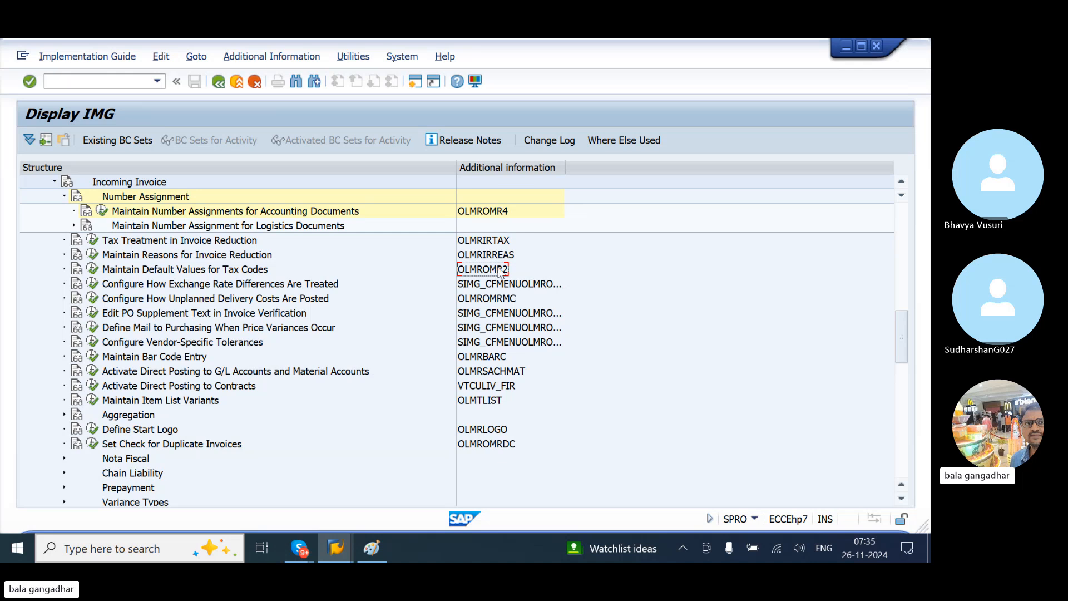
pyautogui.click(165, 270)
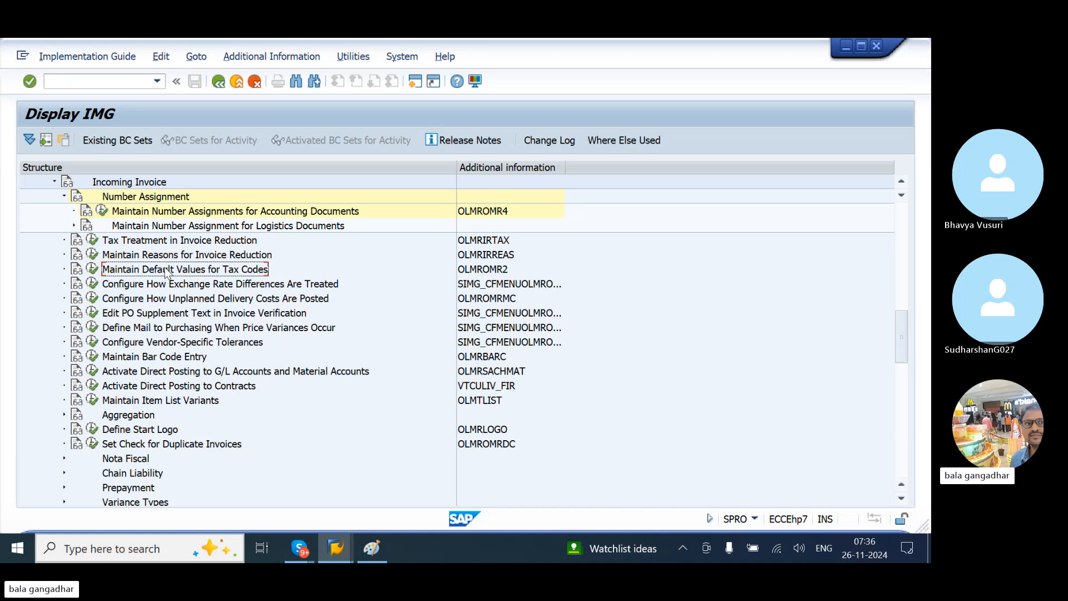
pyautogui.click(93, 272)
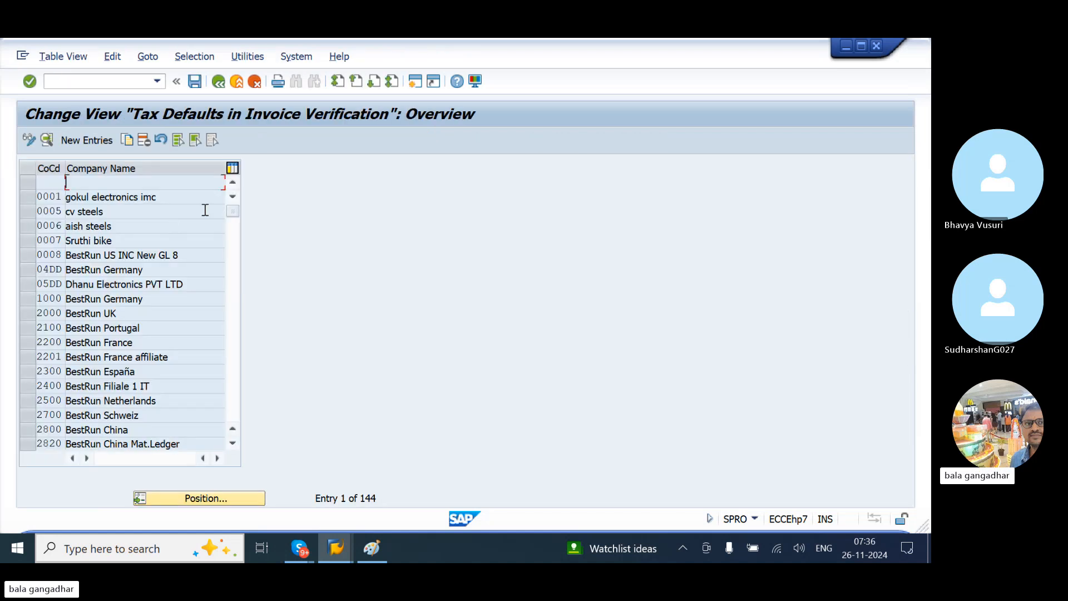
# Step: Find company code LG05 in the tax defaults overview and open its details
pyautogui.click(206, 499)
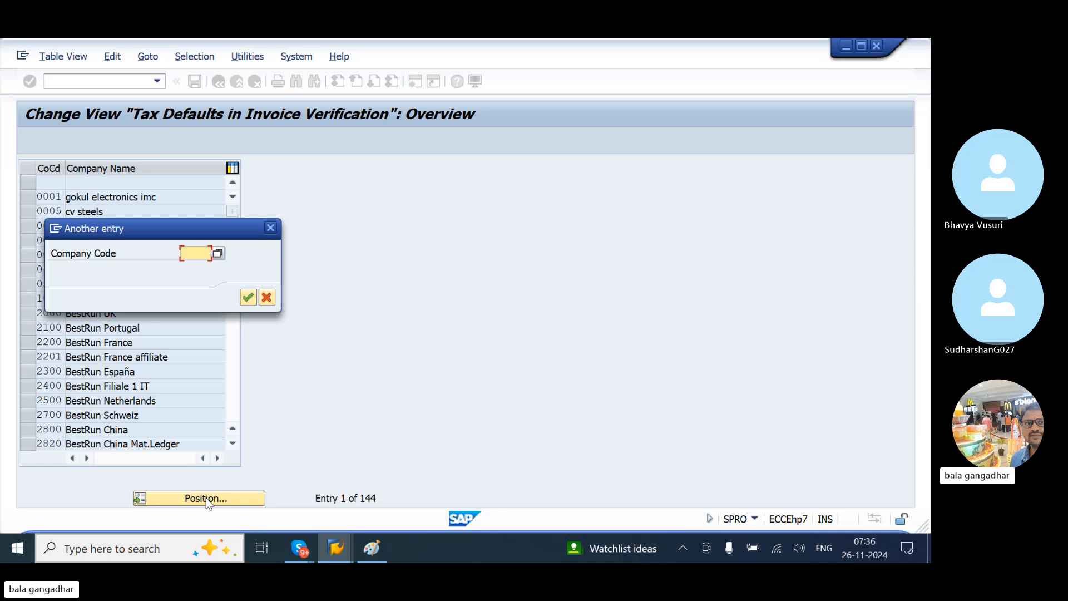
pyautogui.write('LG05')
pyautogui.press('Return')
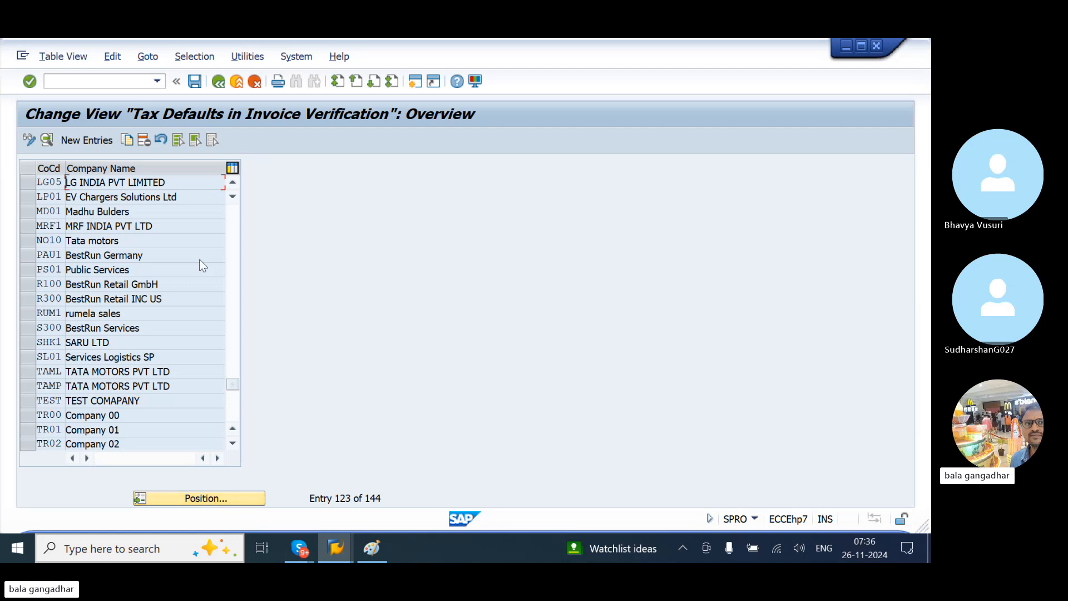
pyautogui.click(168, 182)
pyautogui.doubleClick(117, 181)
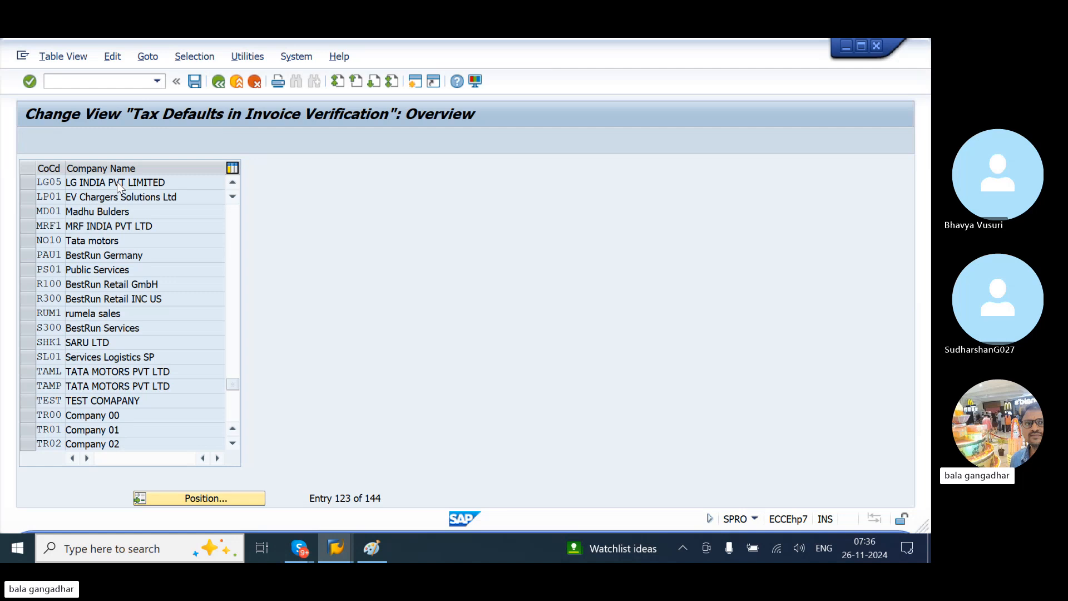
# Step: Set both the domestic and the unplanned delivery costs default tax code to A0 for LG05, save, and return to the overview
pyautogui.click(150, 230)
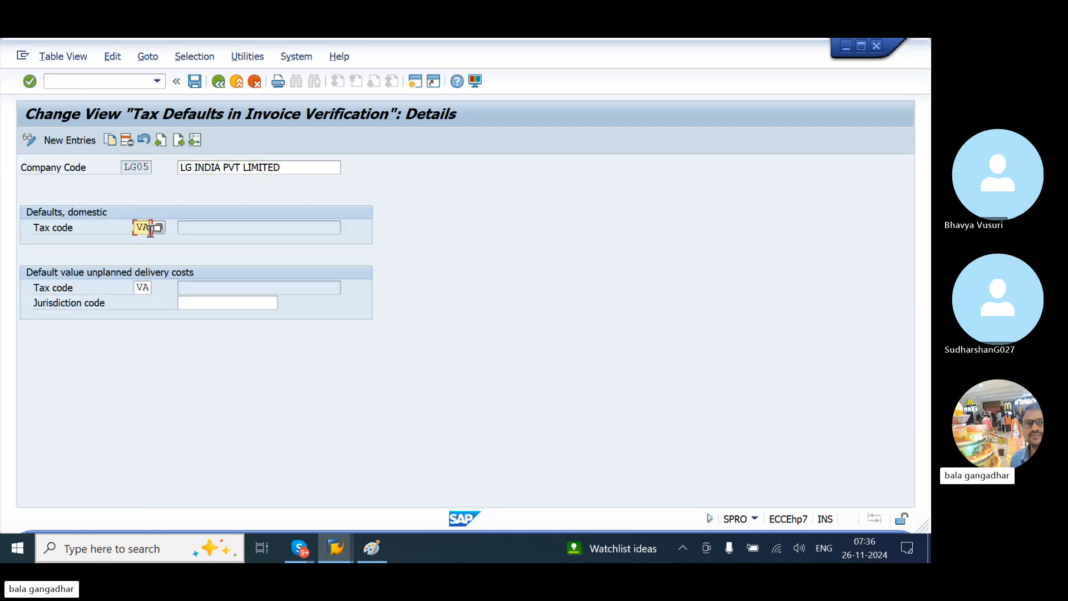
pyautogui.click(154, 229)
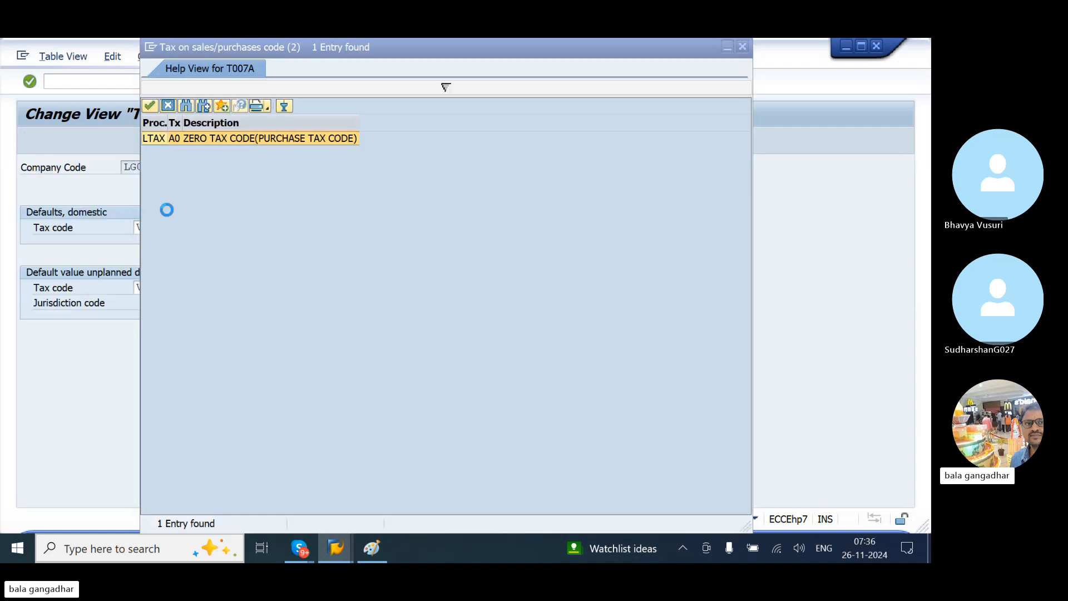
pyautogui.doubleClick(186, 140)
pyautogui.press('Tab')
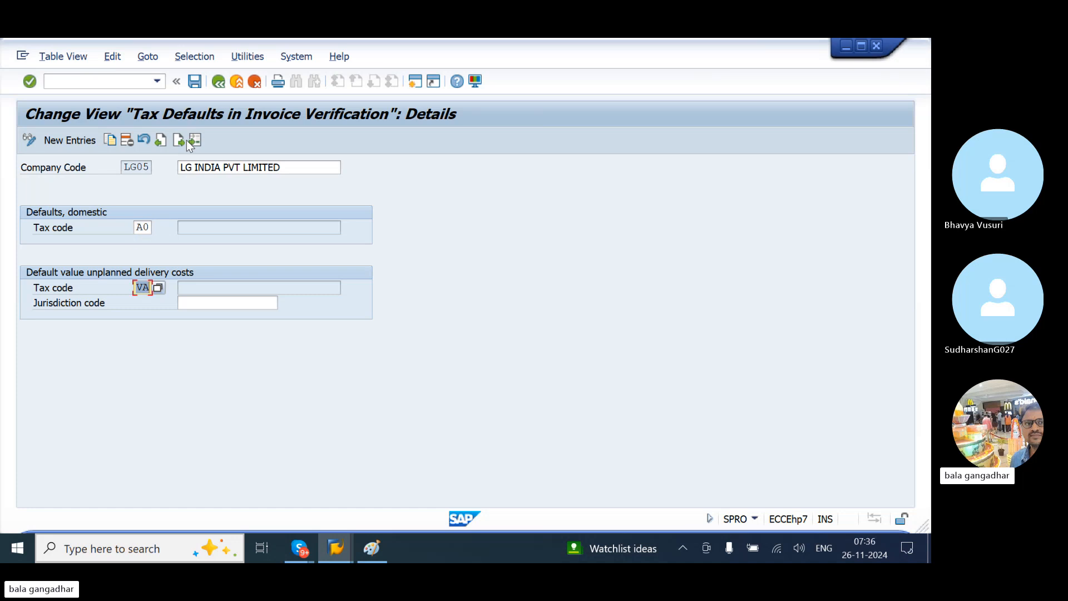
pyautogui.write('A0')
pyautogui.press('Return')
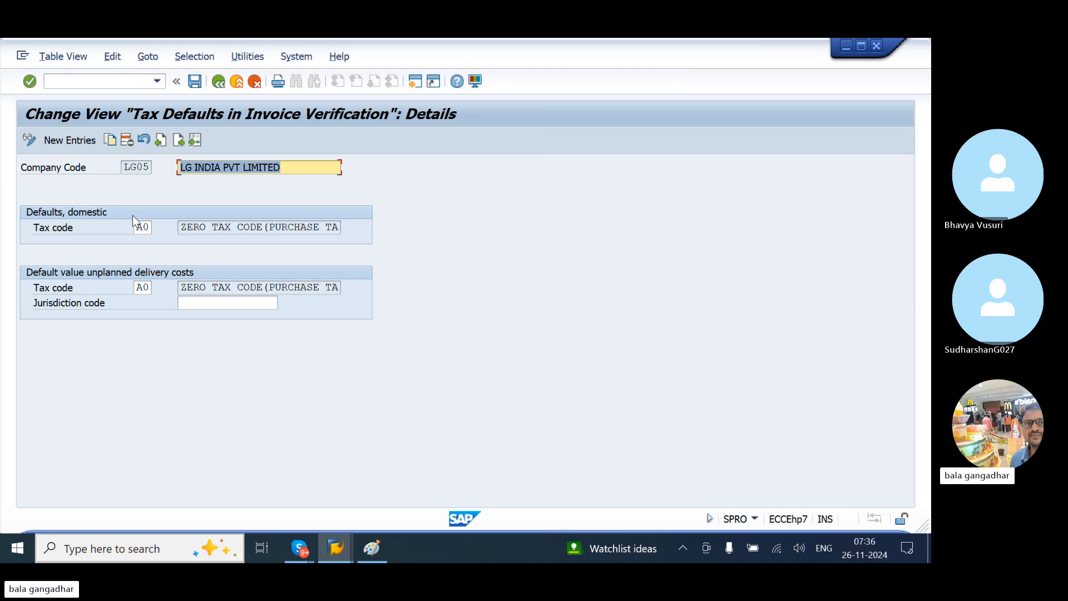
pyautogui.click(195, 82)
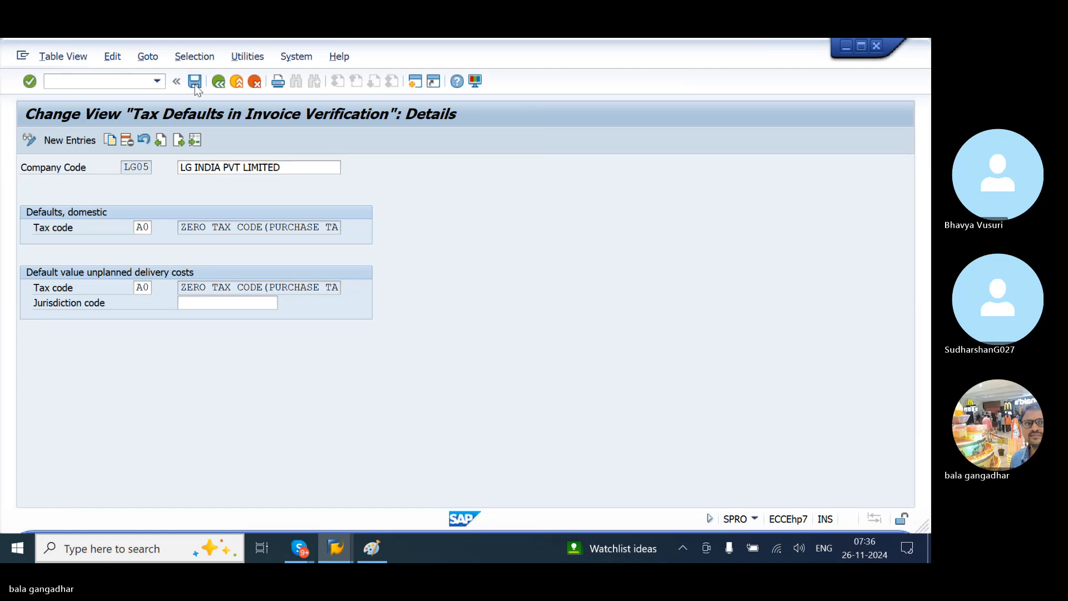
pyautogui.press('Return')
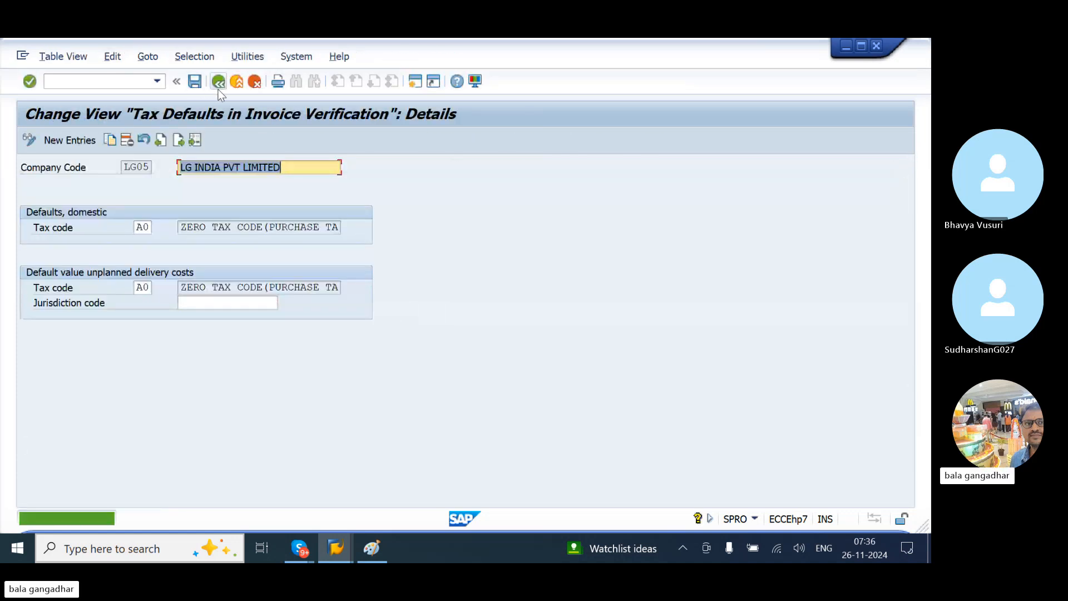
pyautogui.click(218, 82)
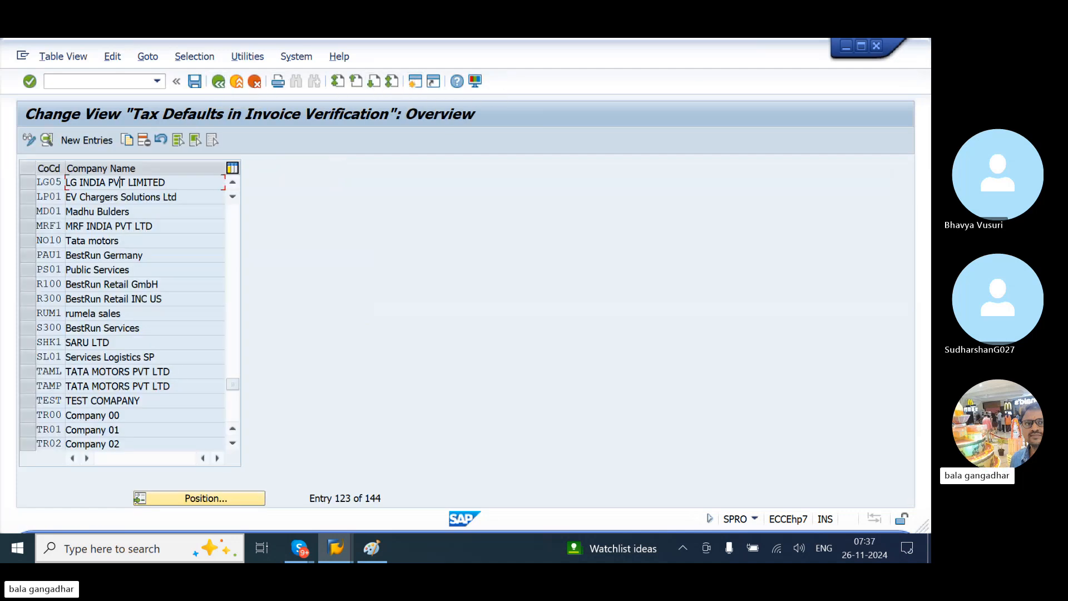
# Step: Close the old incoming invoice session and start transaction MIRO from the SAP Easy Access session
pyautogui.moveTo(336, 548)
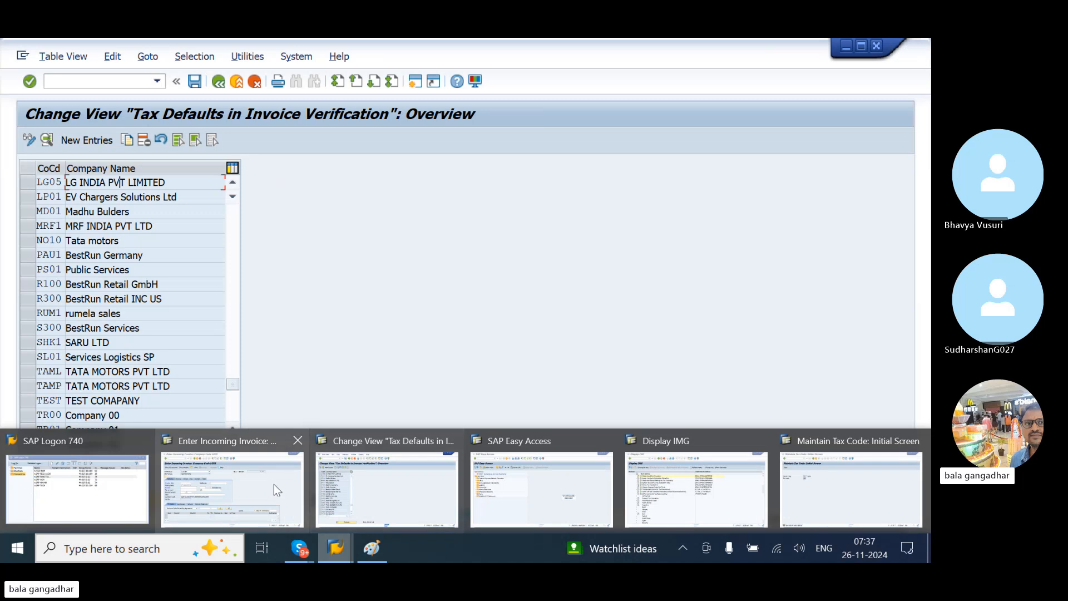
pyautogui.click(296, 441)
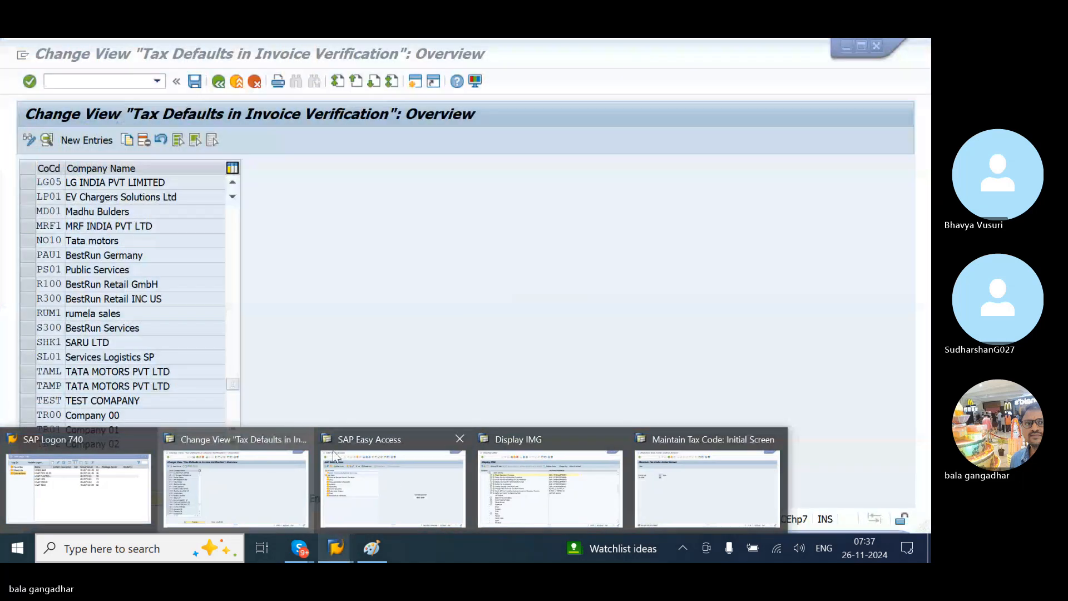
pyautogui.click(392, 484)
pyautogui.write('N')
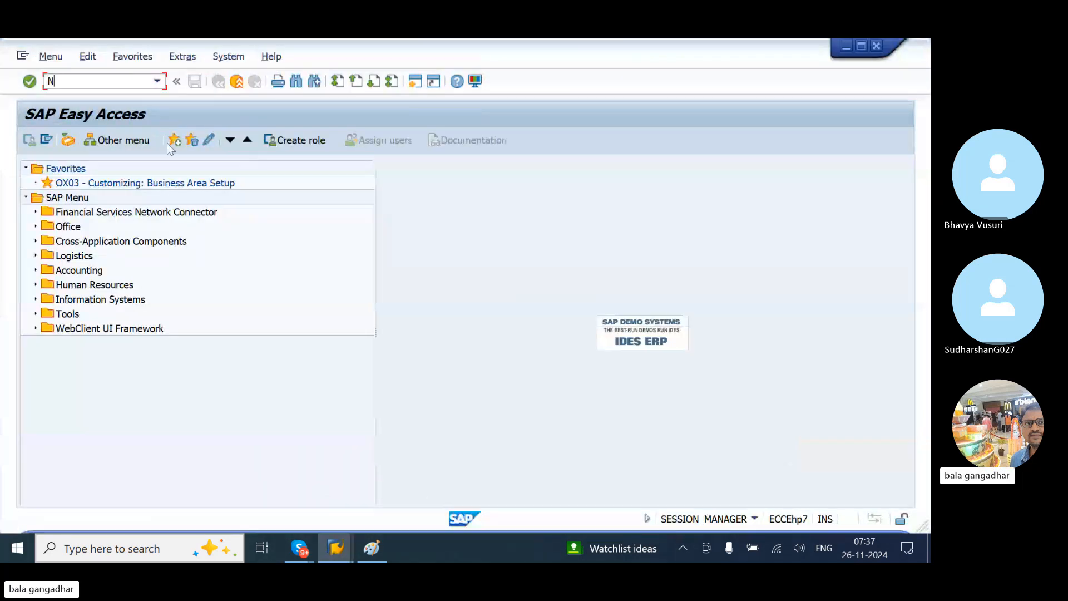
pyautogui.press('BackSpace')
pyautogui.write('MIRO')
pyautogui.press('Return')
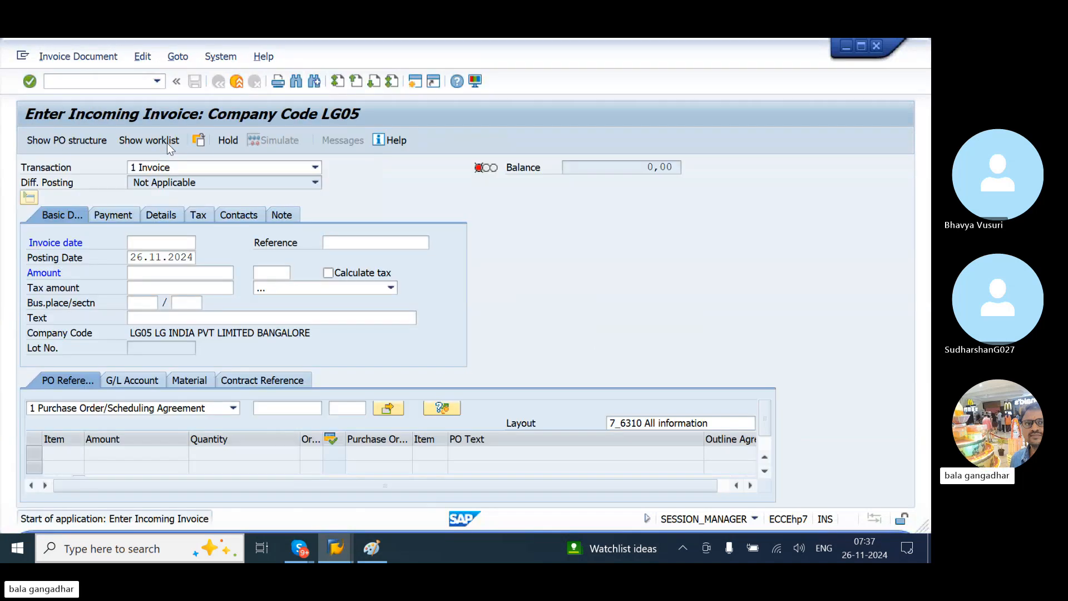
# Step: Check the tax code offered on the new incoming invoice, then look at the purchasing process diagram in Paint and return to SAP
pyautogui.click(333, 288)
pyautogui.click(333, 288)
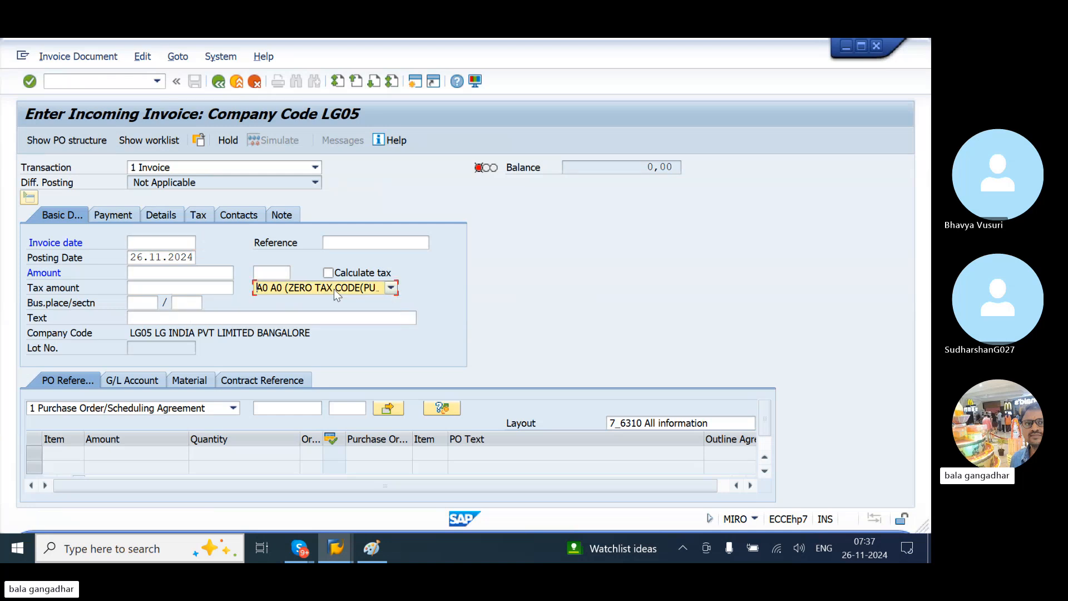
pyautogui.click(294, 408)
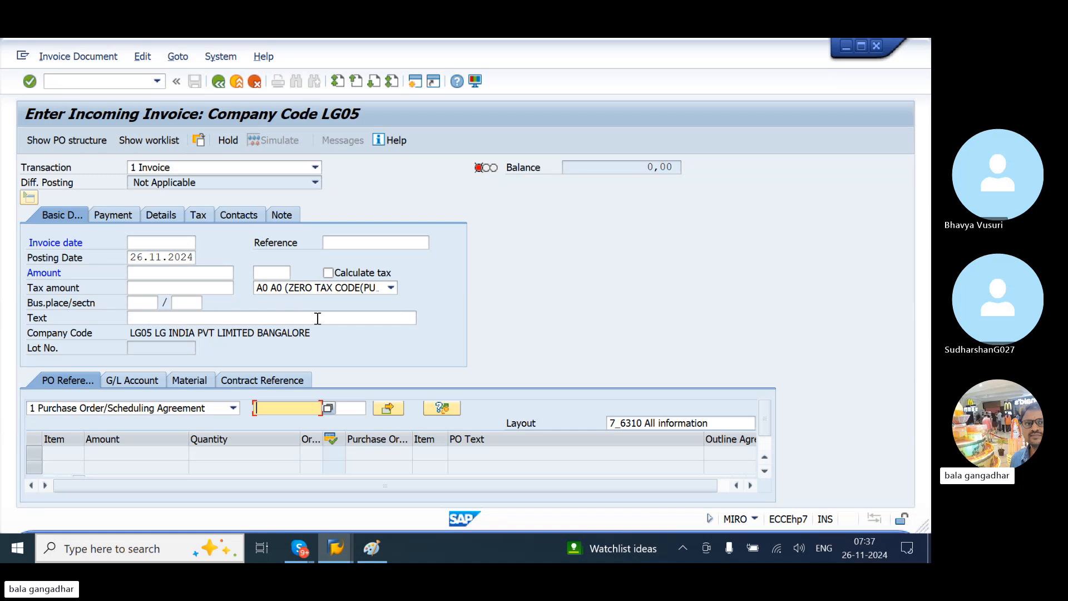
pyautogui.click(372, 548)
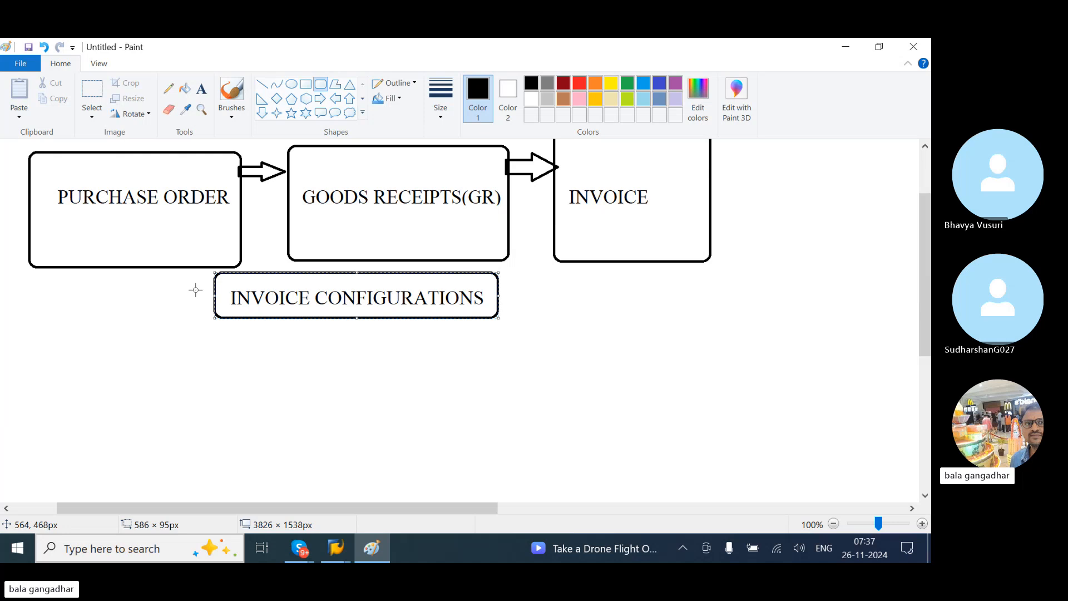
pyautogui.hotkey('alt', 'Tab')
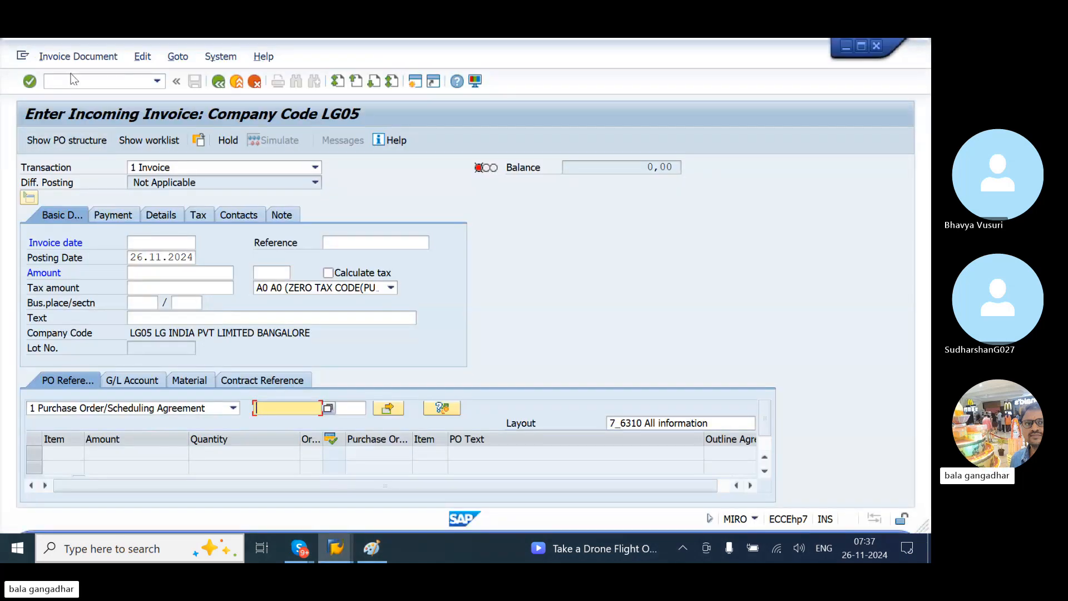
# Step: Leave the invoice entry and start purchase order creation with transaction ME21N
pyautogui.click(62, 82)
pyautogui.write('/NM')
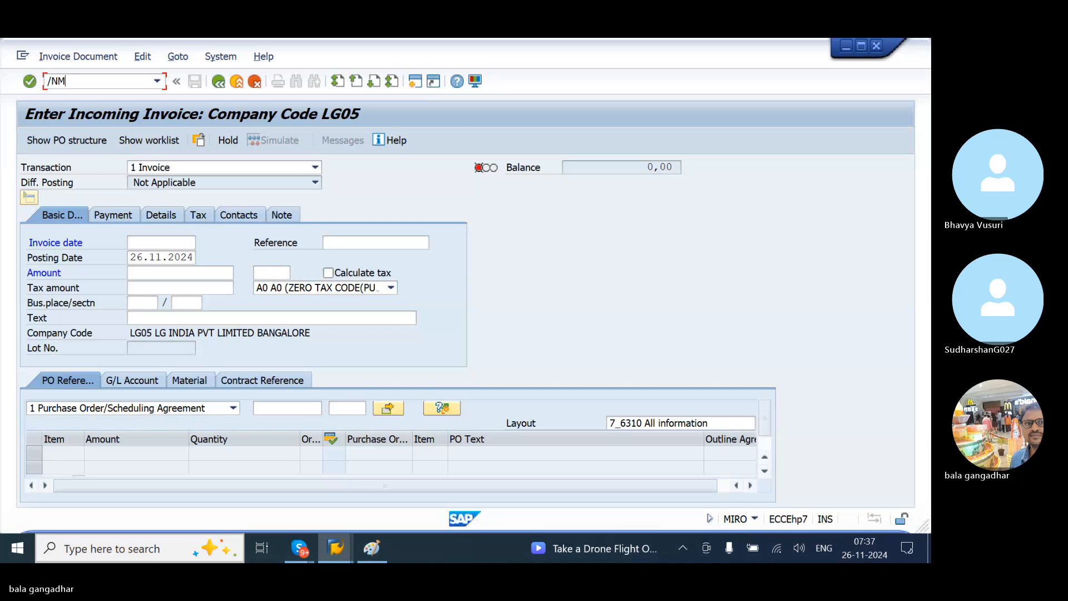
pyautogui.write('E21N')
pyautogui.press('Return')
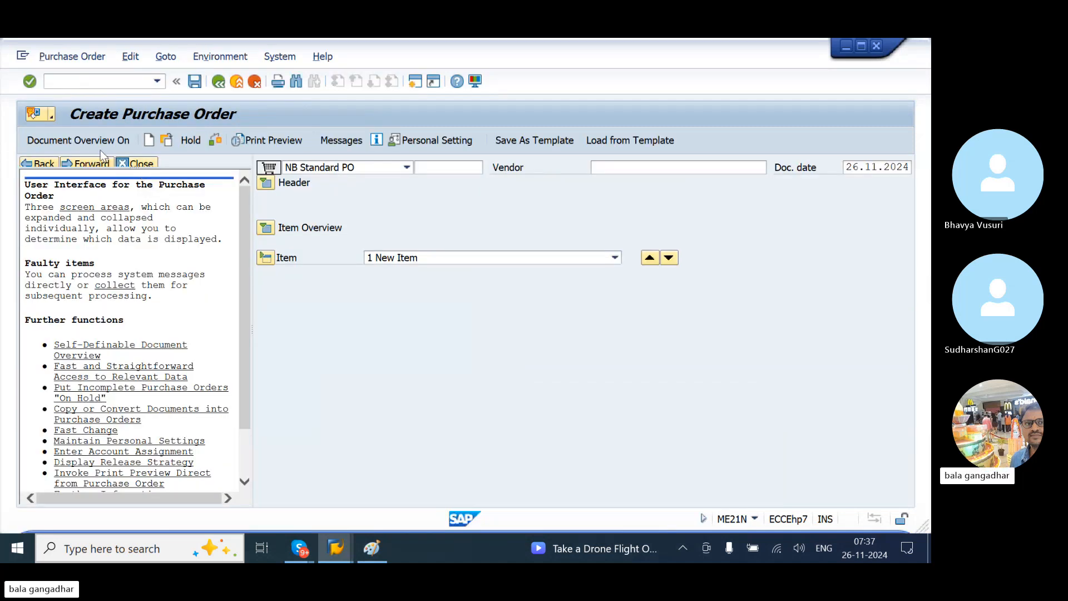
# Step: Close the help pane and list the purchase orders of company code LG05 in the document overview
pyautogui.click(95, 144)
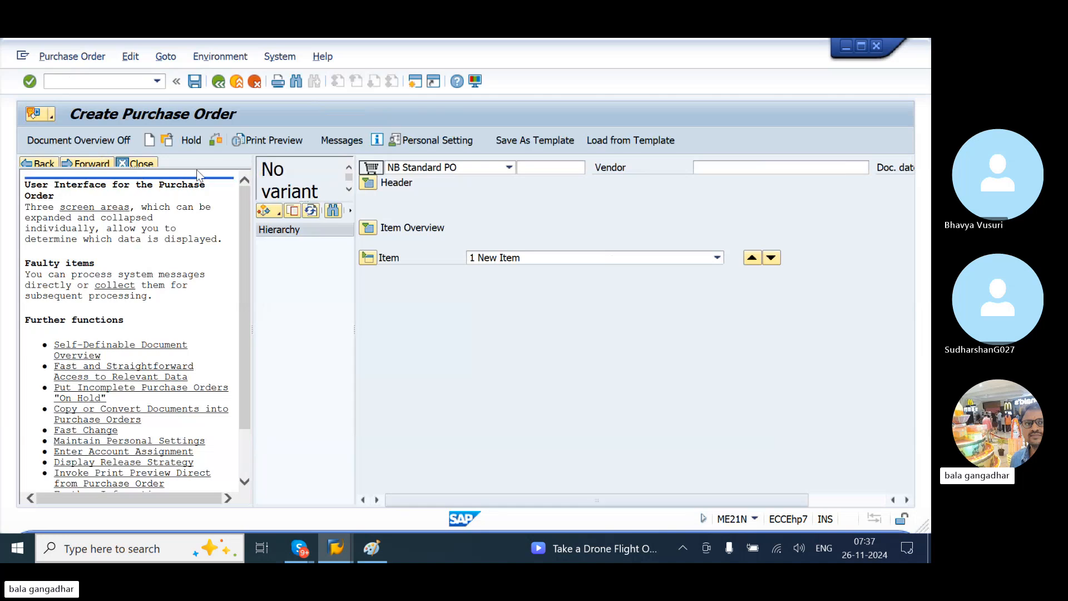
pyautogui.click(139, 162)
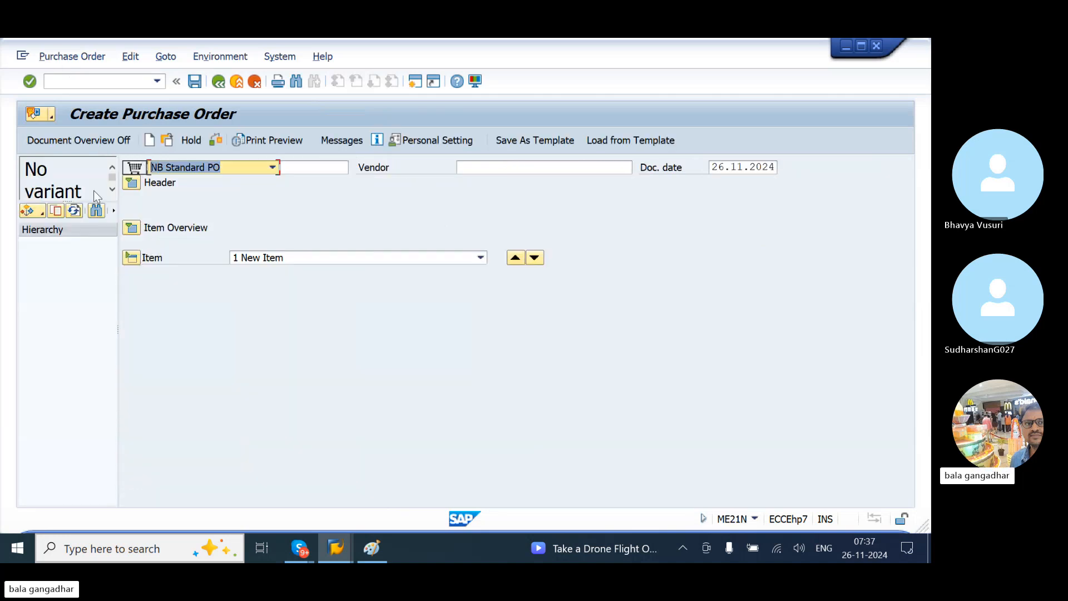
pyautogui.click(43, 214)
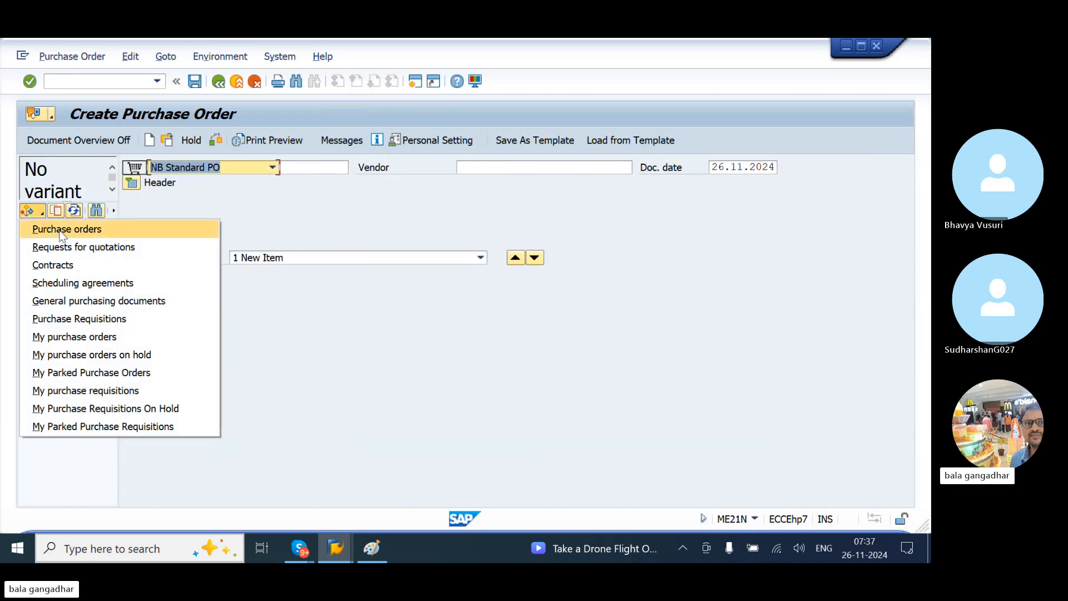
pyautogui.click(59, 229)
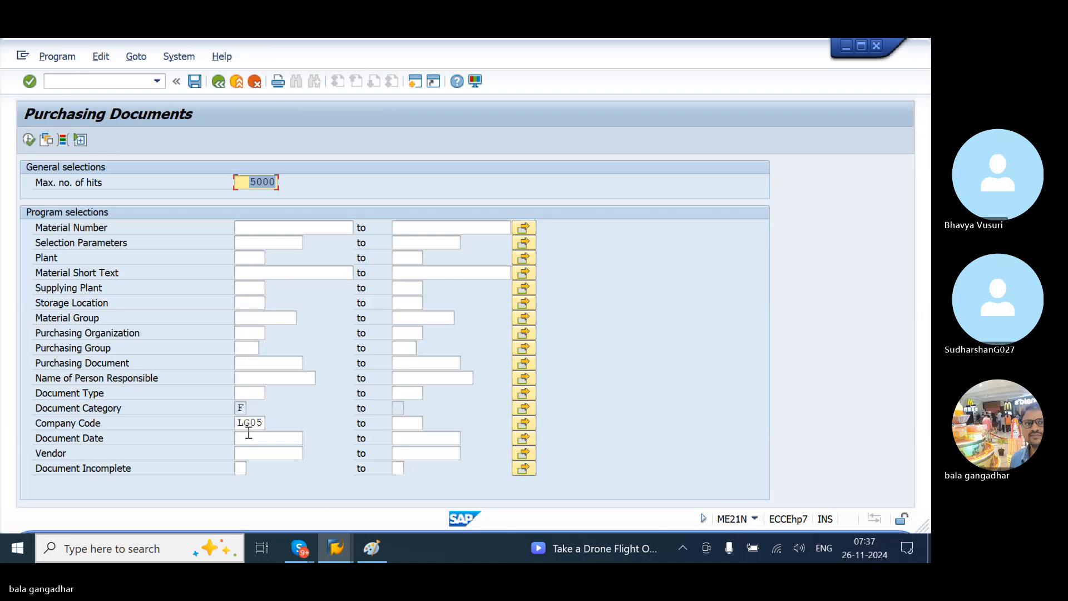
pyautogui.click(28, 139)
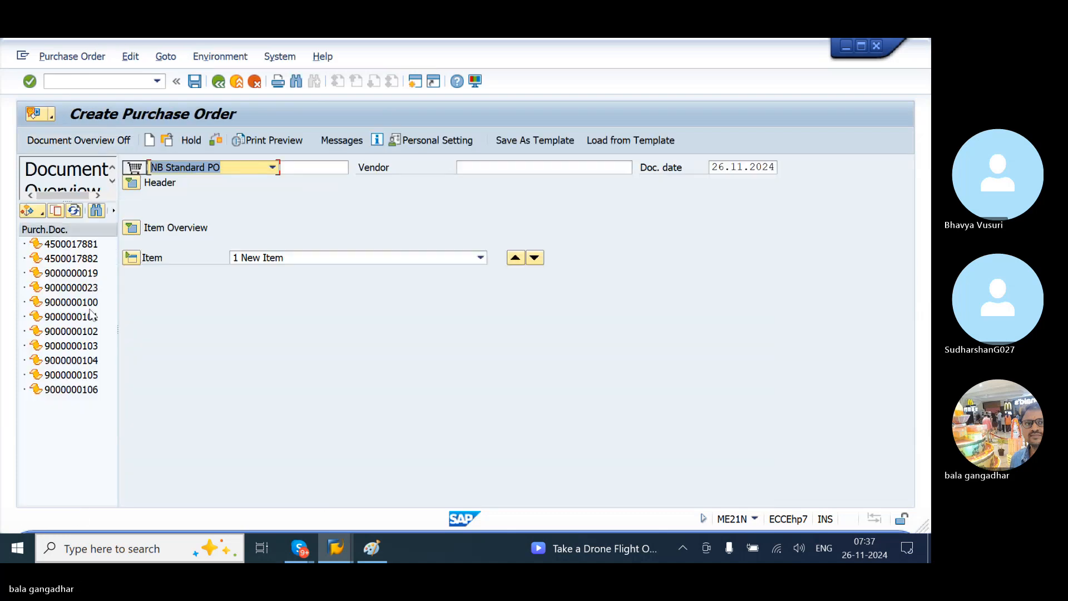
# Step: Copy the last purchase order in the document overview into the new order and expand the item overview
pyautogui.click(79, 389)
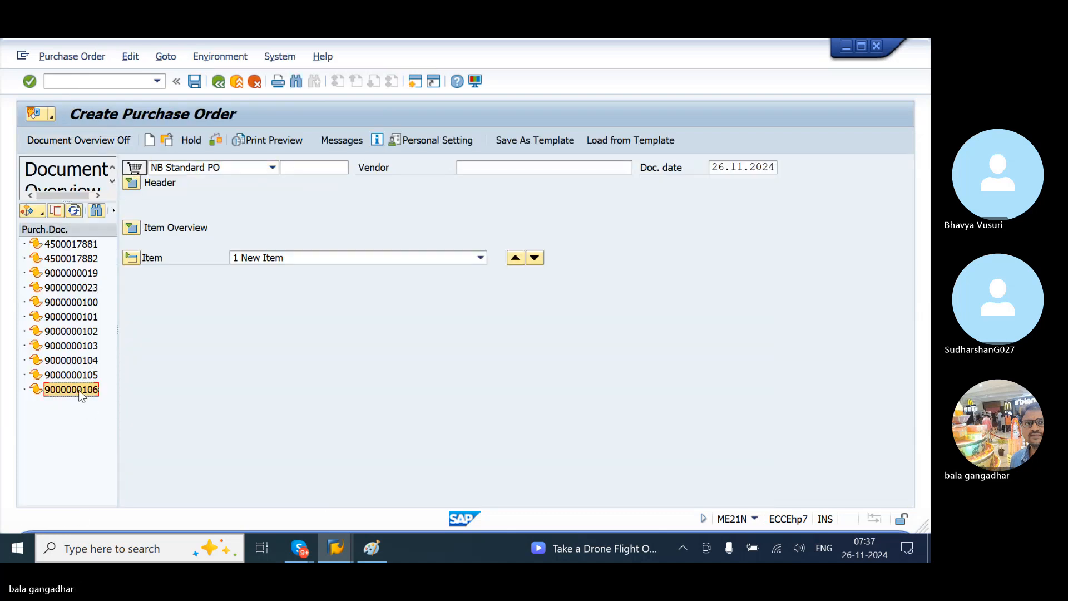
pyautogui.click(55, 211)
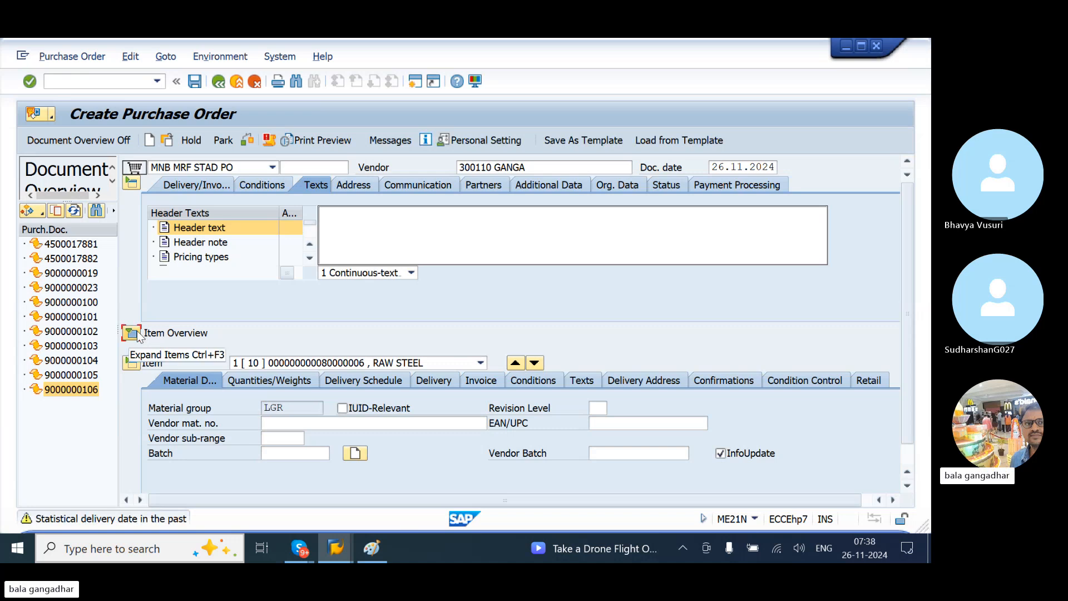
pyautogui.click(132, 333)
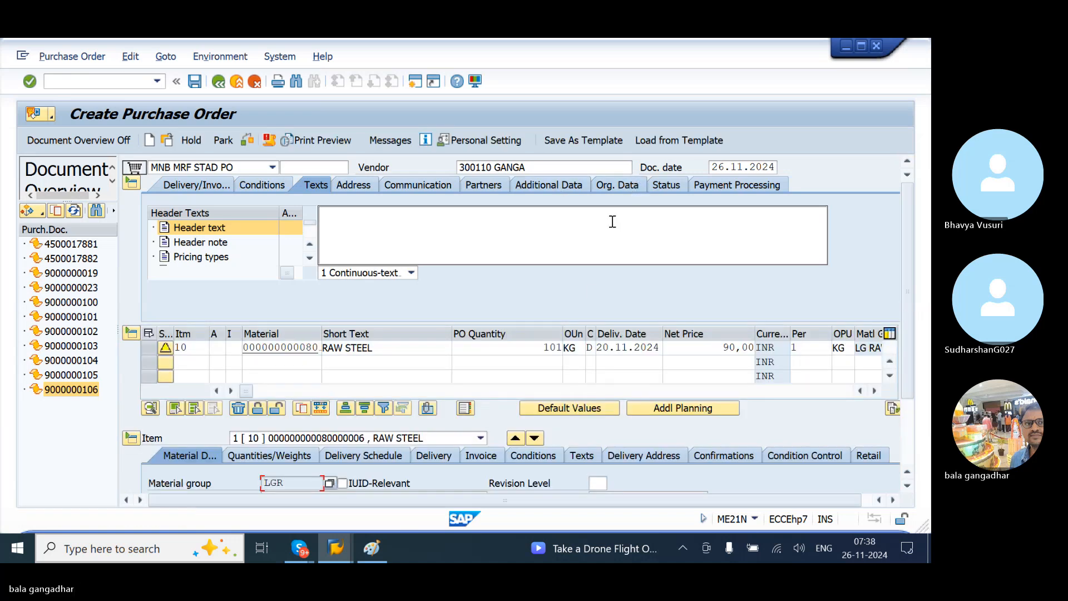
# Step: Review the new purchase order's organizational data and header pricing conditions, and check the order for messages
pyautogui.click(626, 184)
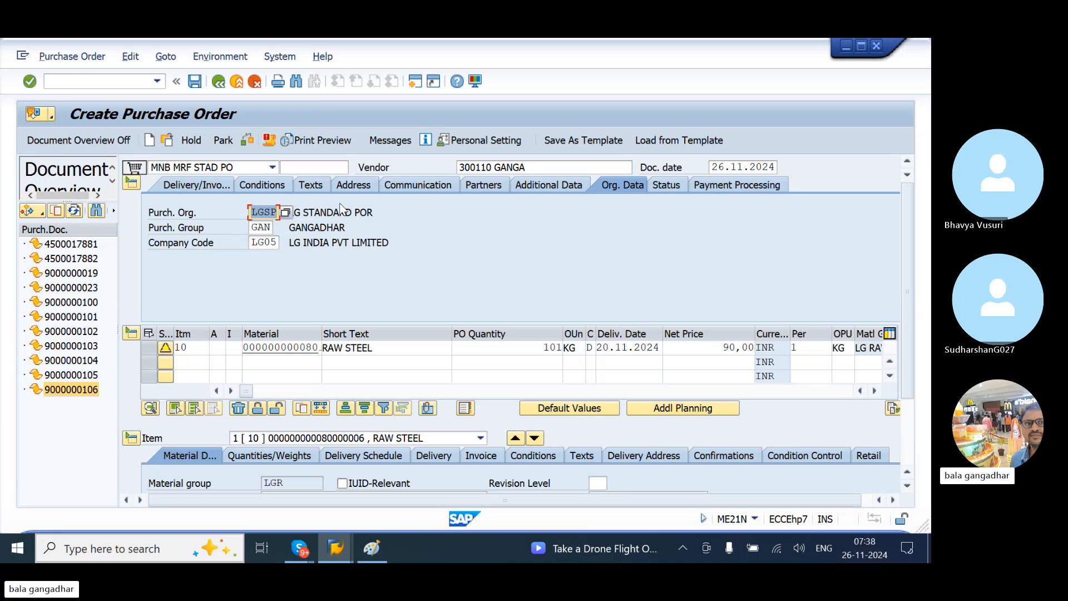
pyautogui.click(266, 185)
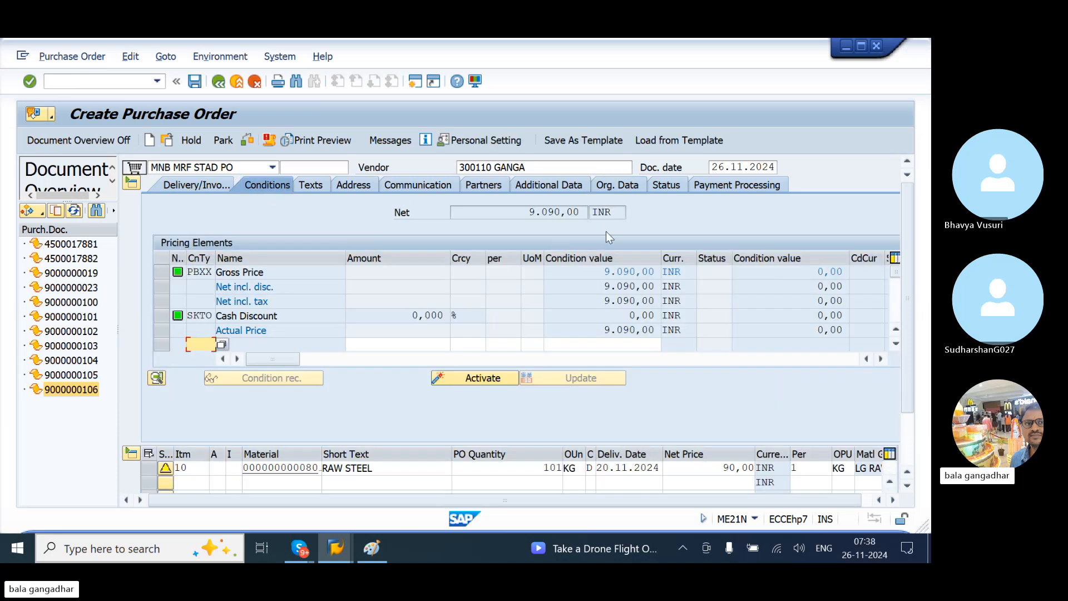
pyautogui.moveTo(525, 217); pyautogui.dragTo(578, 208)
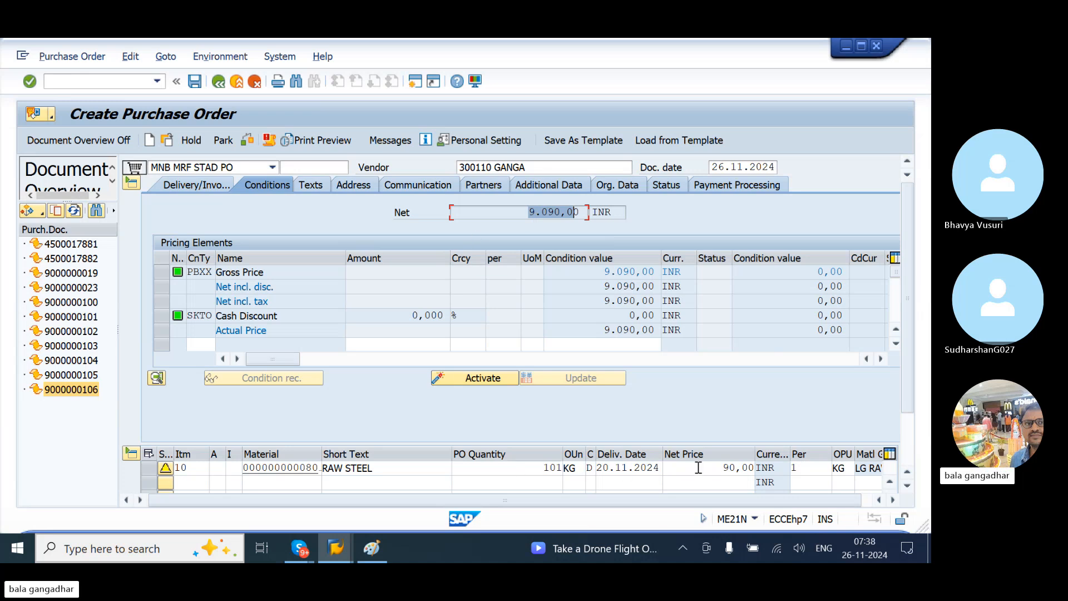
pyautogui.click(249, 145)
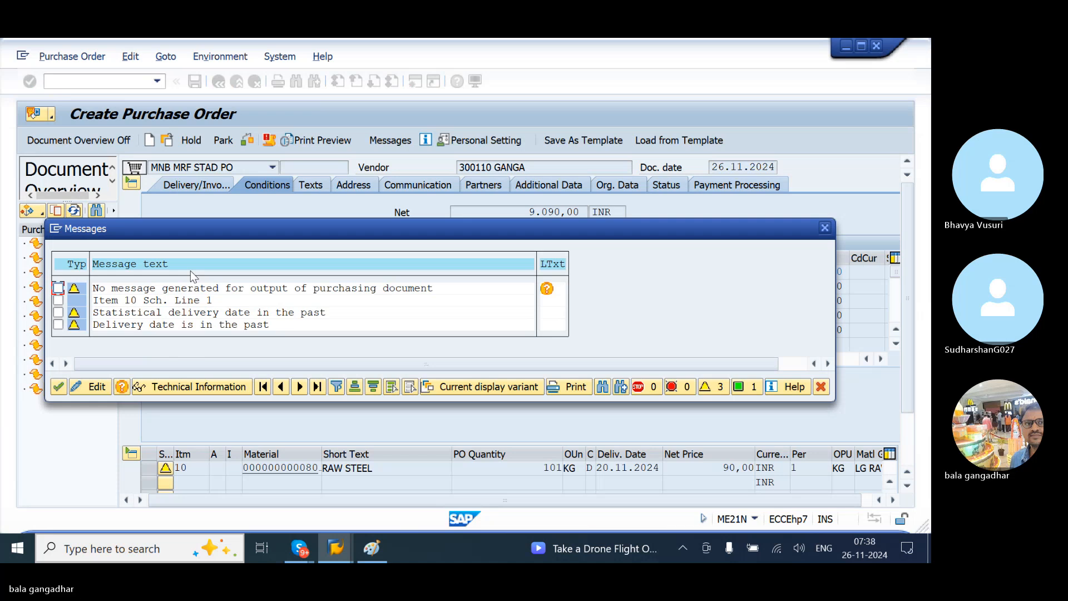
pyautogui.press('Return')
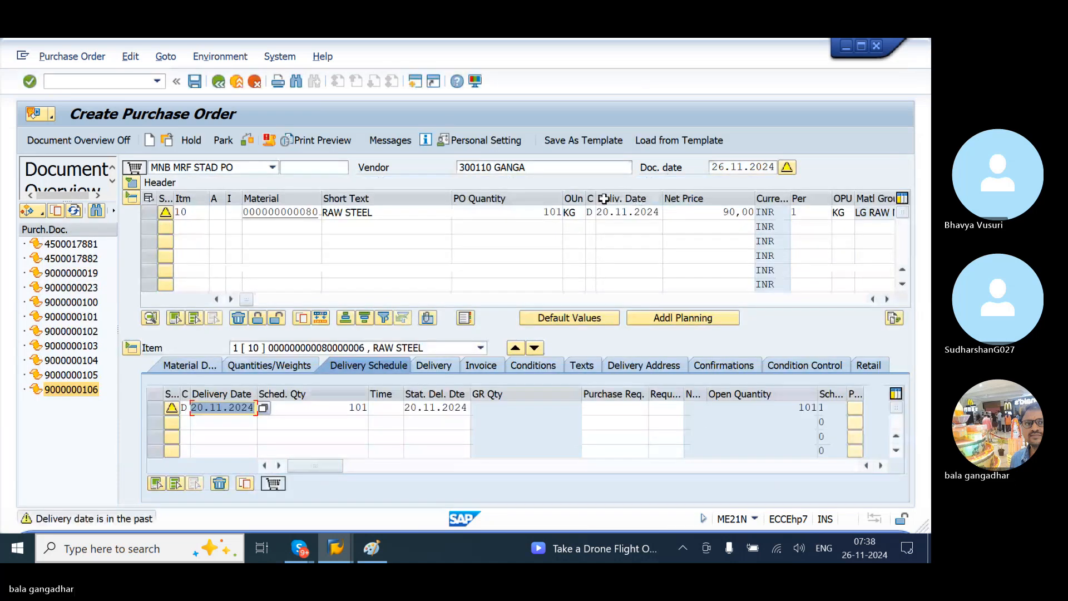
# Step: Set the RAW STEEL item's delivery date to 26.11.2024 and save the purchase order
pyautogui.click(607, 212)
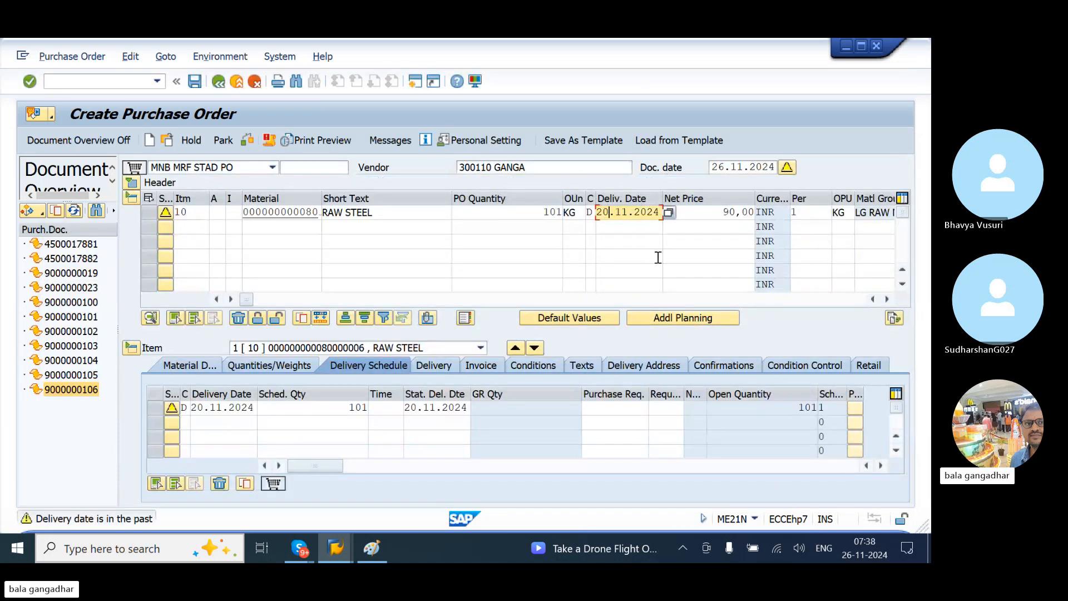
pyautogui.press('BackSpace')
pyautogui.write('6')
pyautogui.press('Return')
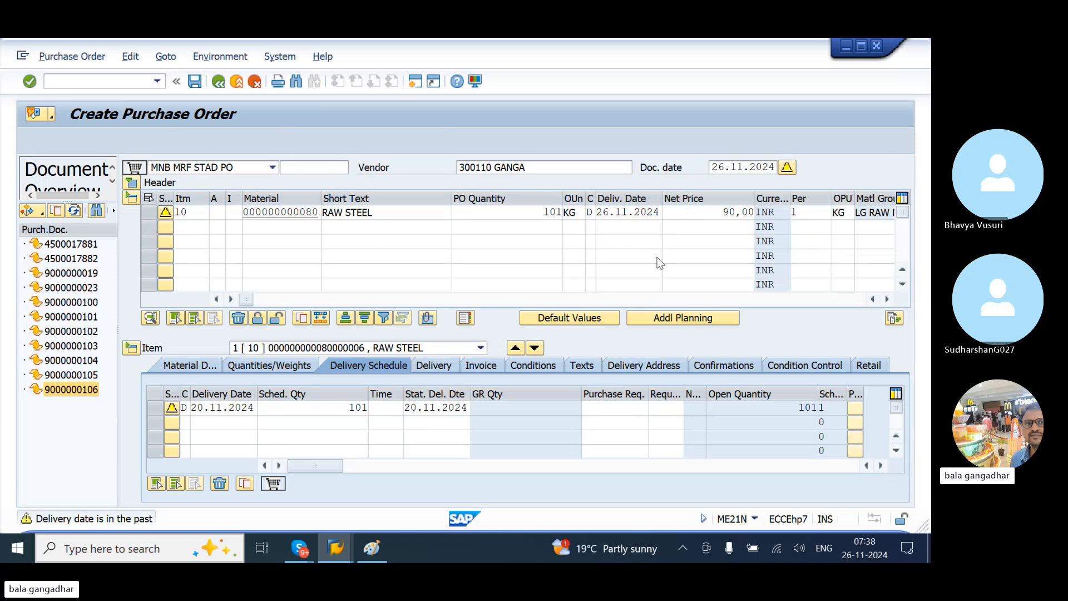
pyautogui.click(196, 81)
pyautogui.press('Return')
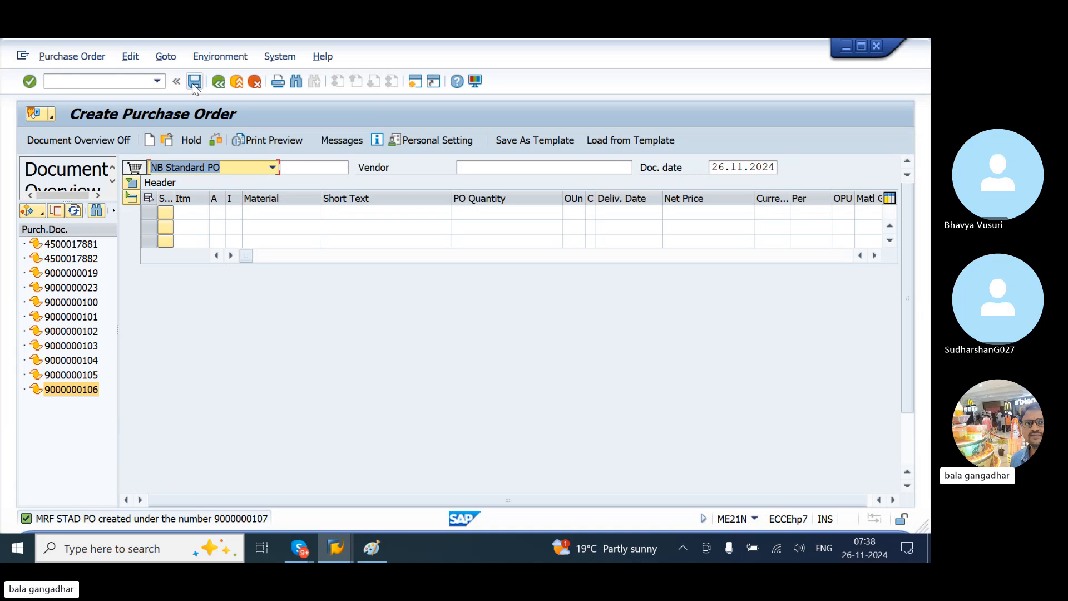
pyautogui.click(195, 82)
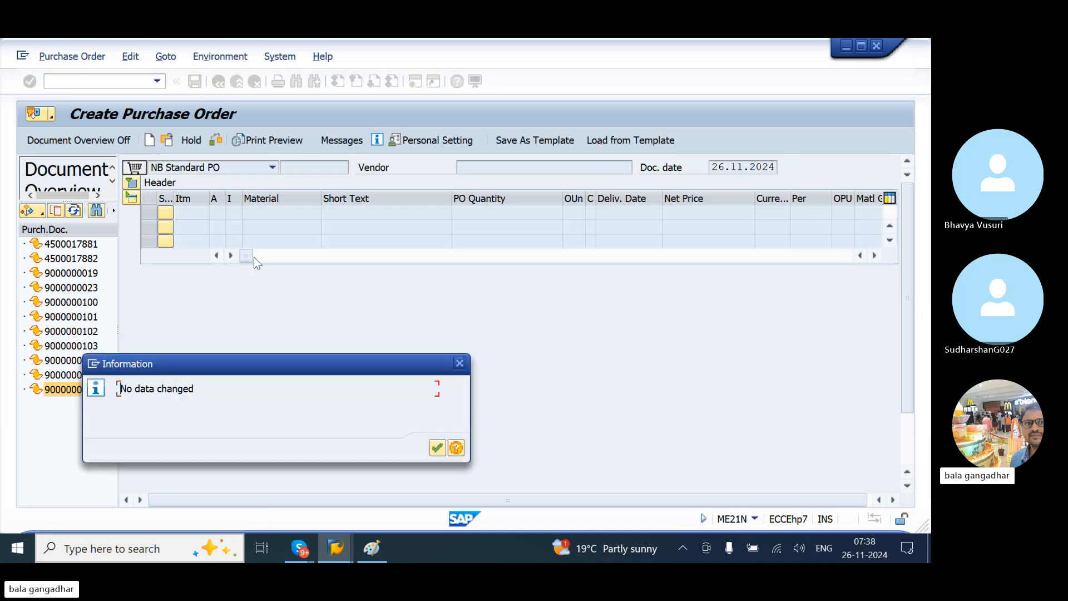
pyautogui.press('Return')
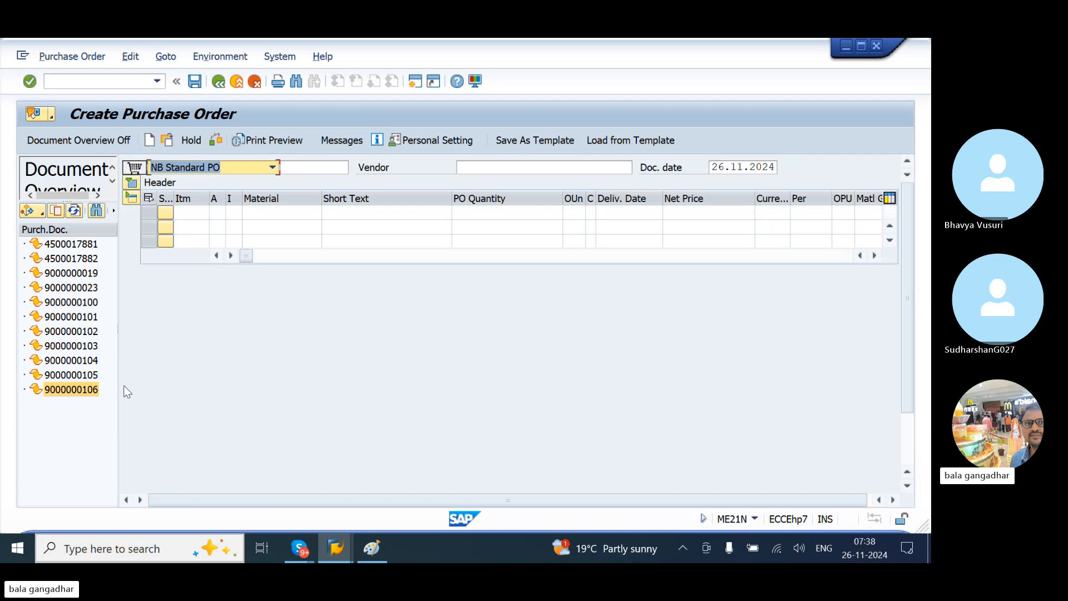
# Step: Copy the last listed purchase order into a second new order, set its delivery date to 26.11.2024 and save it
pyautogui.click(89, 389)
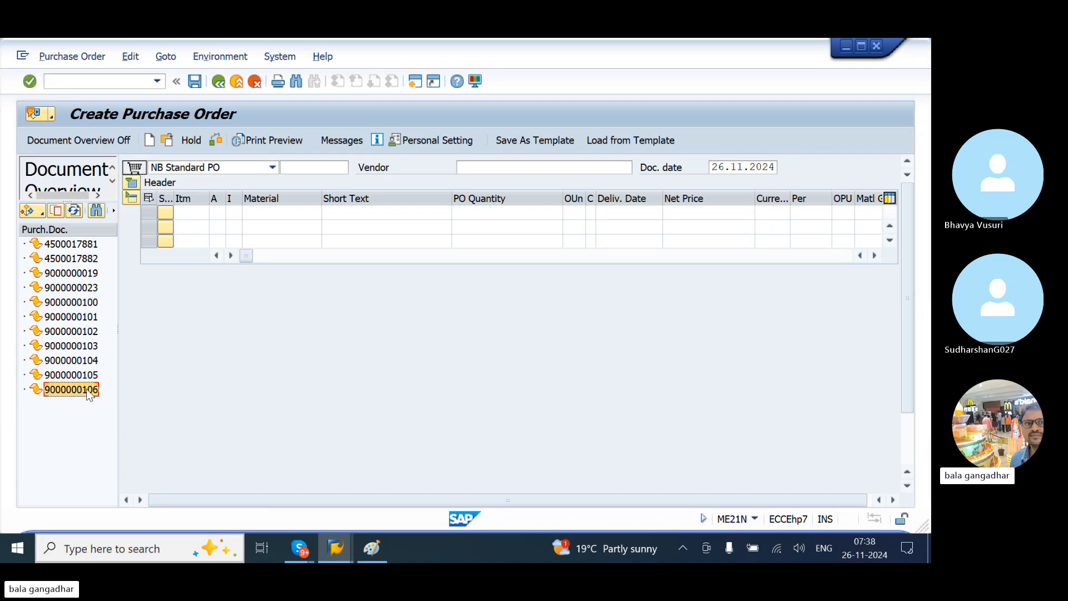
pyautogui.click(57, 211)
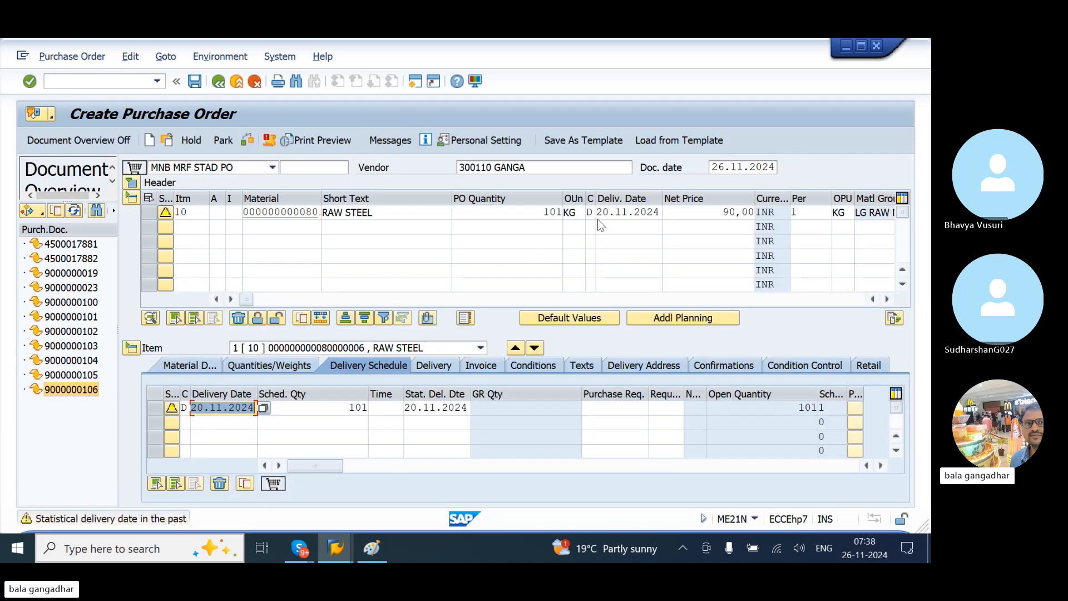
pyautogui.click(610, 213)
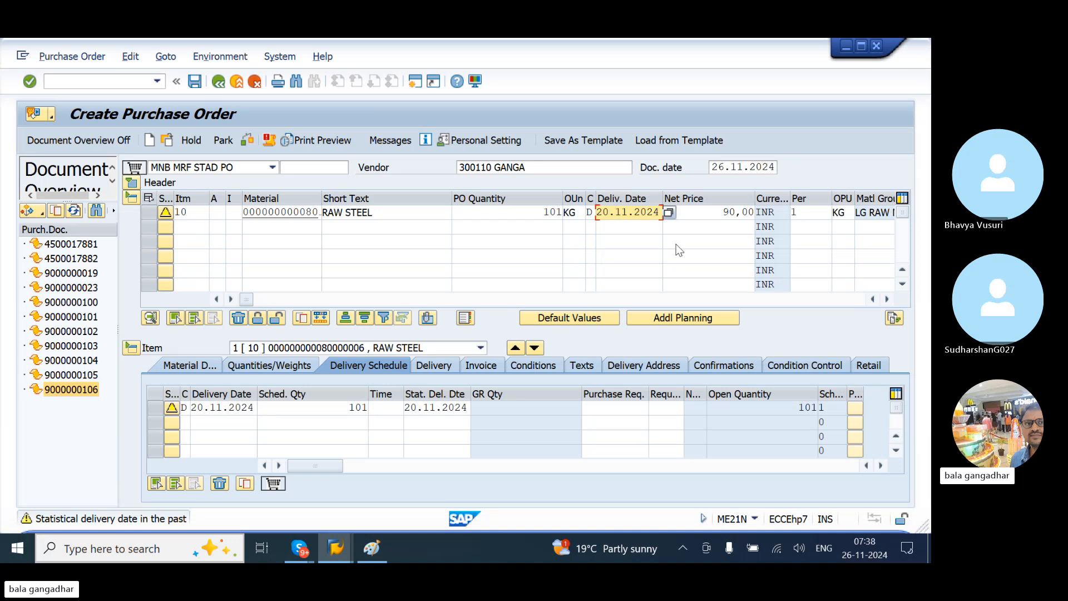
pyautogui.press('BackSpace')
pyautogui.write('6')
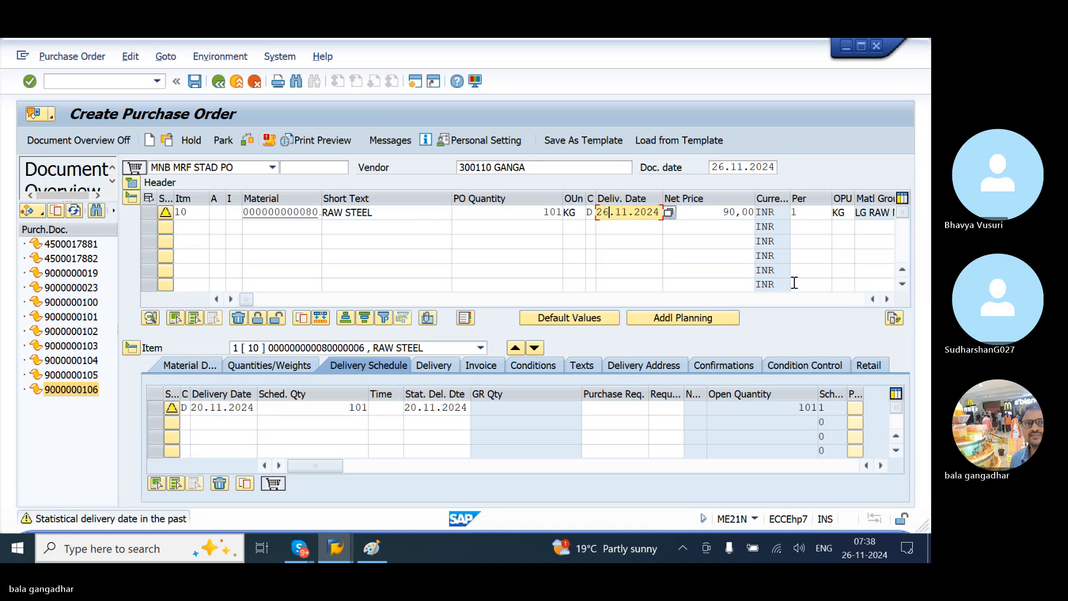
pyautogui.hotkey('ctrl', 's')
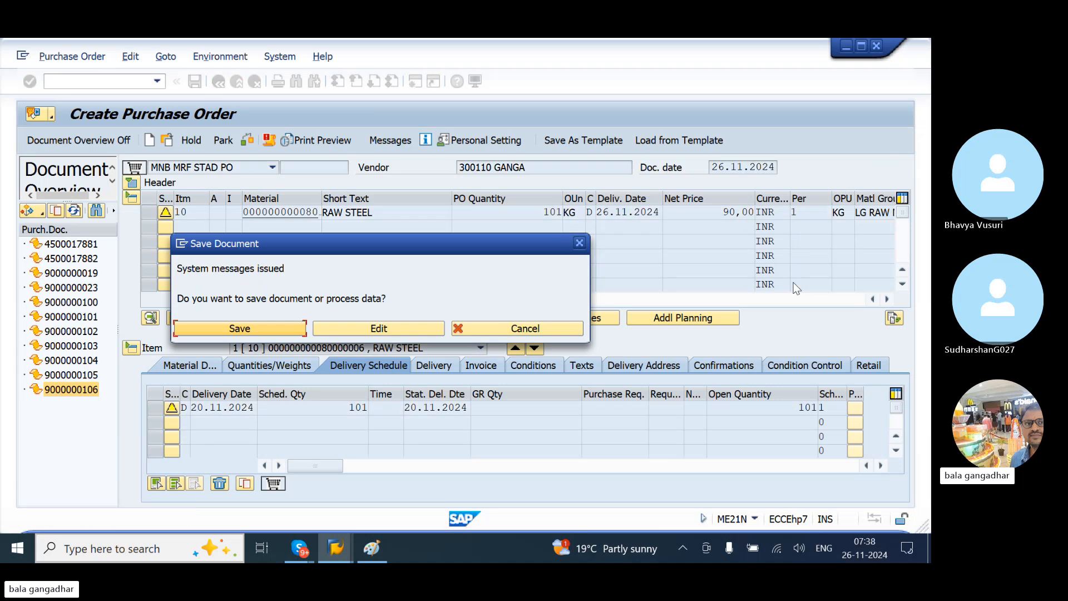
pyautogui.press('Return')
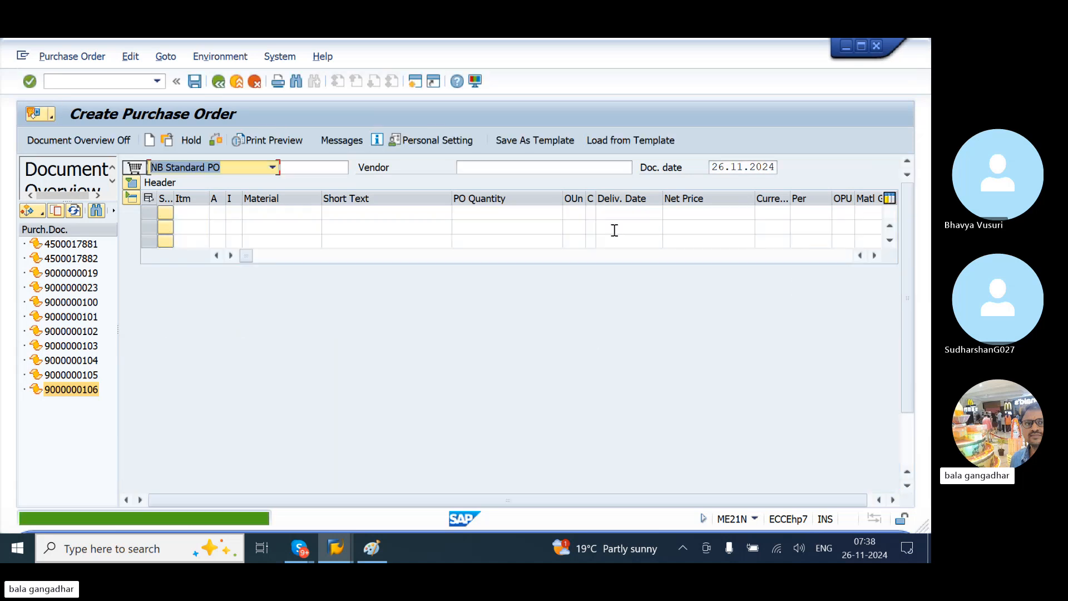
pyautogui.click(84, 393)
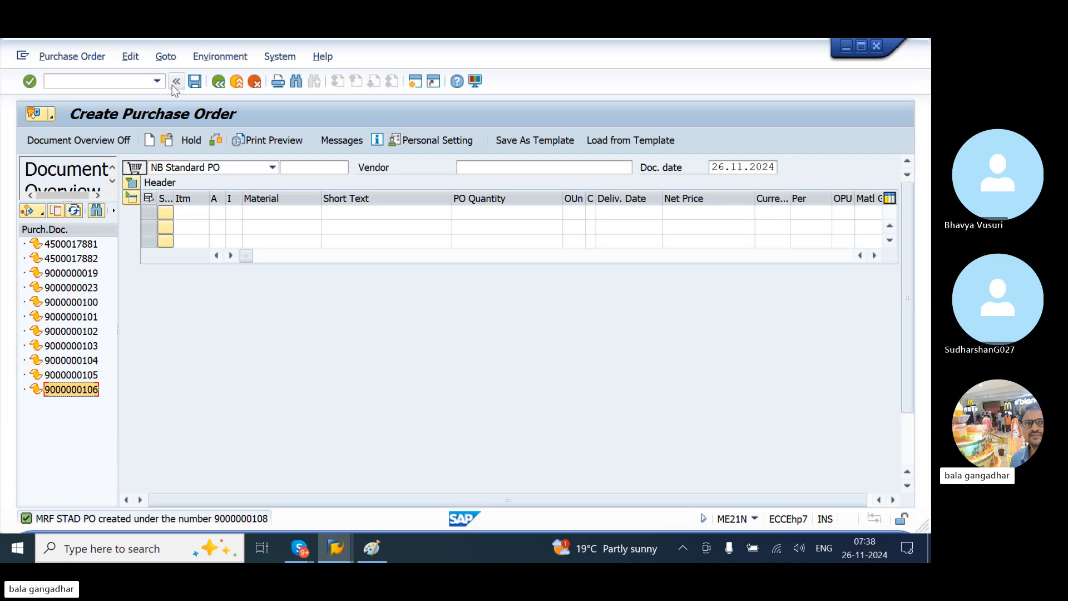
# Step: Leave purchase order creation, start transaction MIGO and load the first newly created purchase order for goods receipt
pyautogui.click(126, 85)
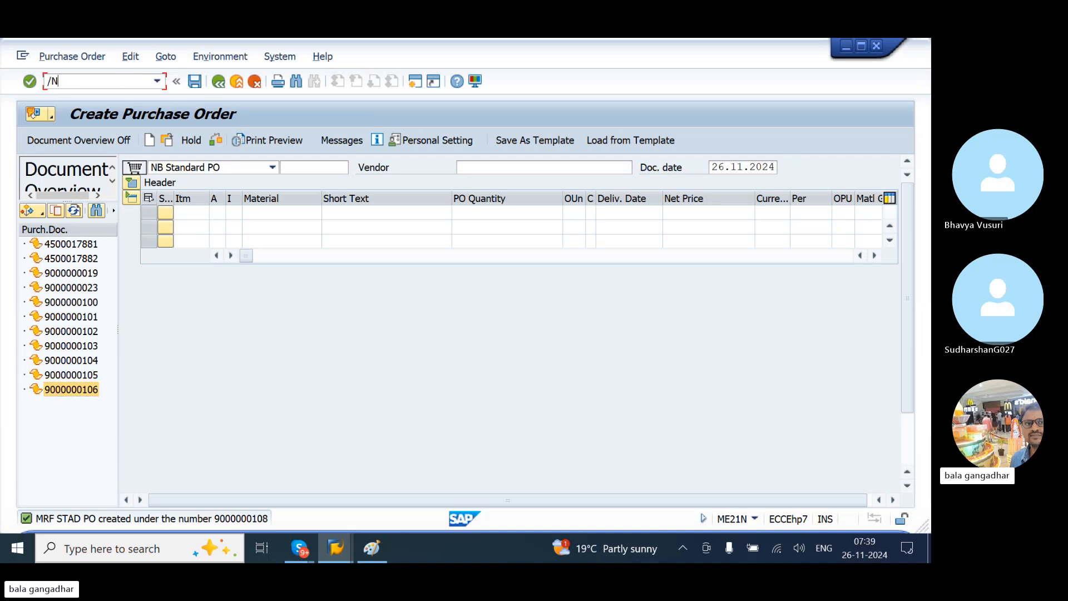
pyautogui.press('Return')
pyautogui.write('MI')
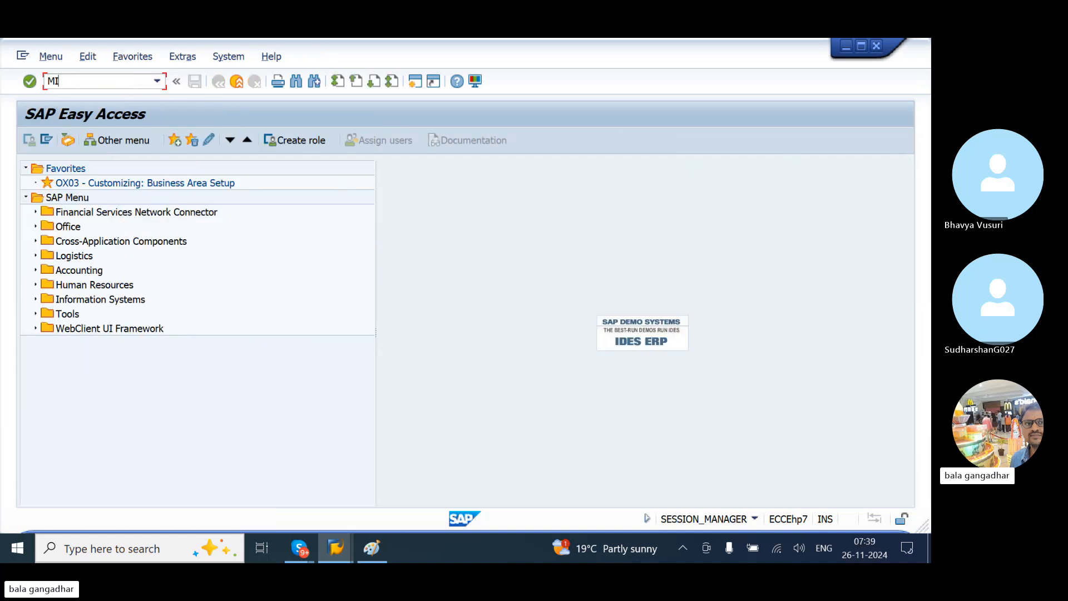
pyautogui.write('GO')
pyautogui.press('Return')
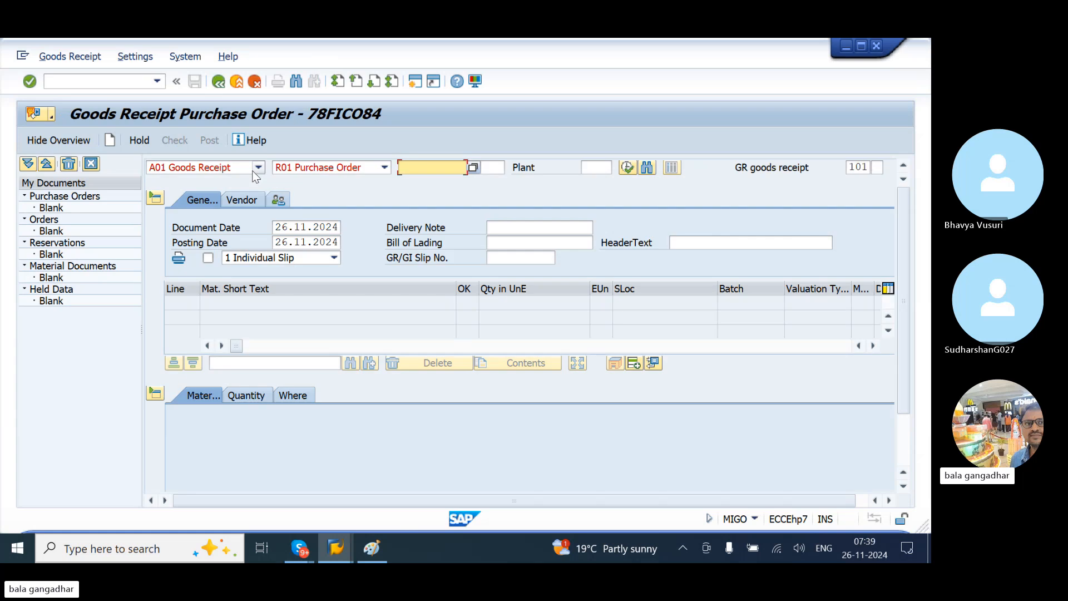
pyautogui.hotkey('ctrl', 'v')
pyautogui.press('Return')
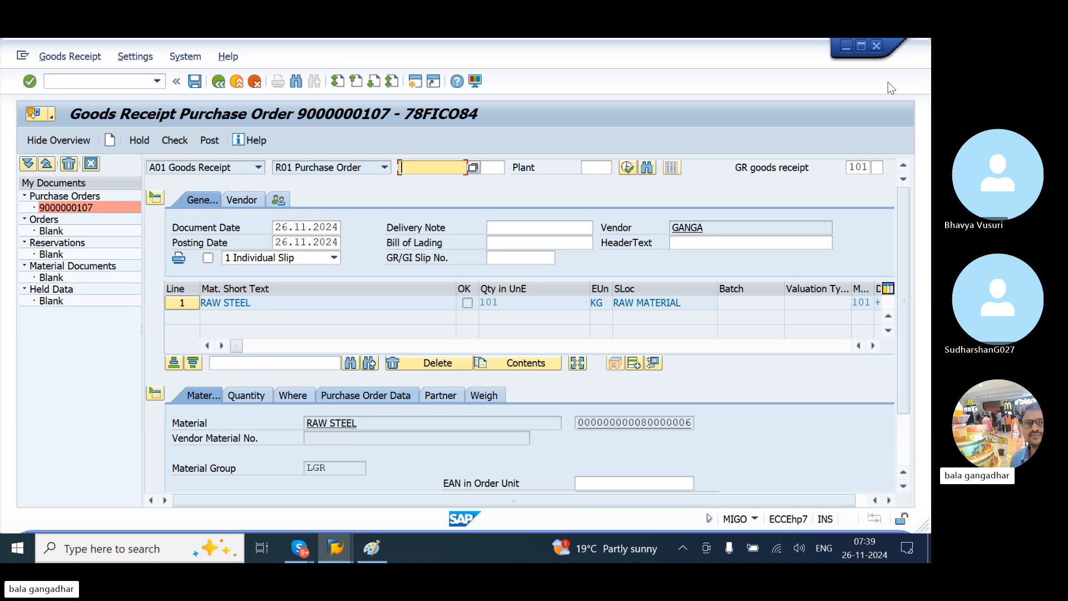
# Step: Mark the RAW STEEL item as OK, check the goods receipt and post it
pyautogui.click(876, 94)
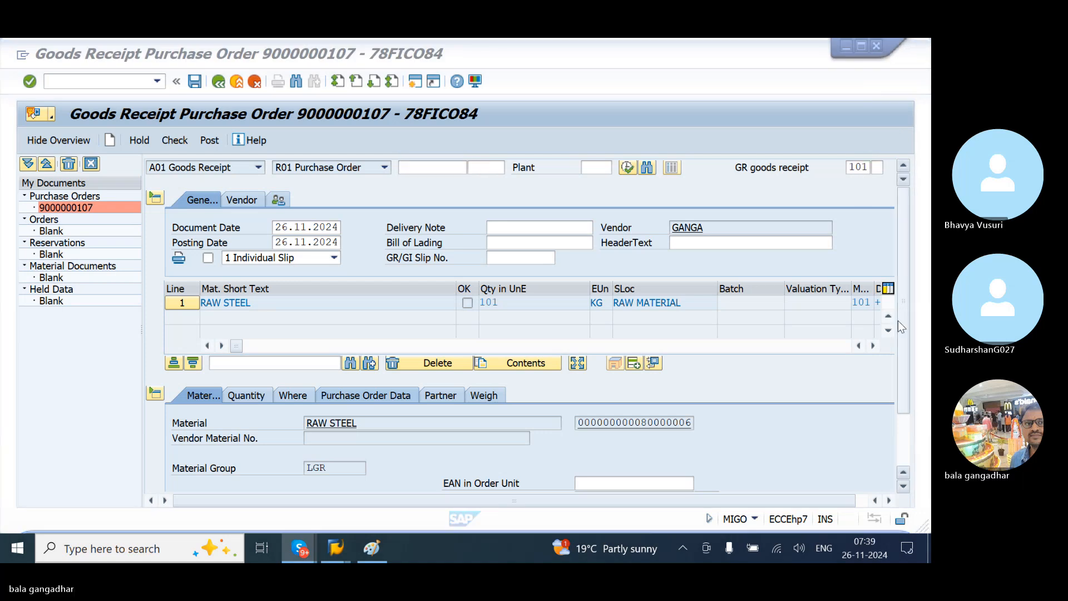
pyautogui.click(906, 432)
pyautogui.scroll(-3, 911, 439)
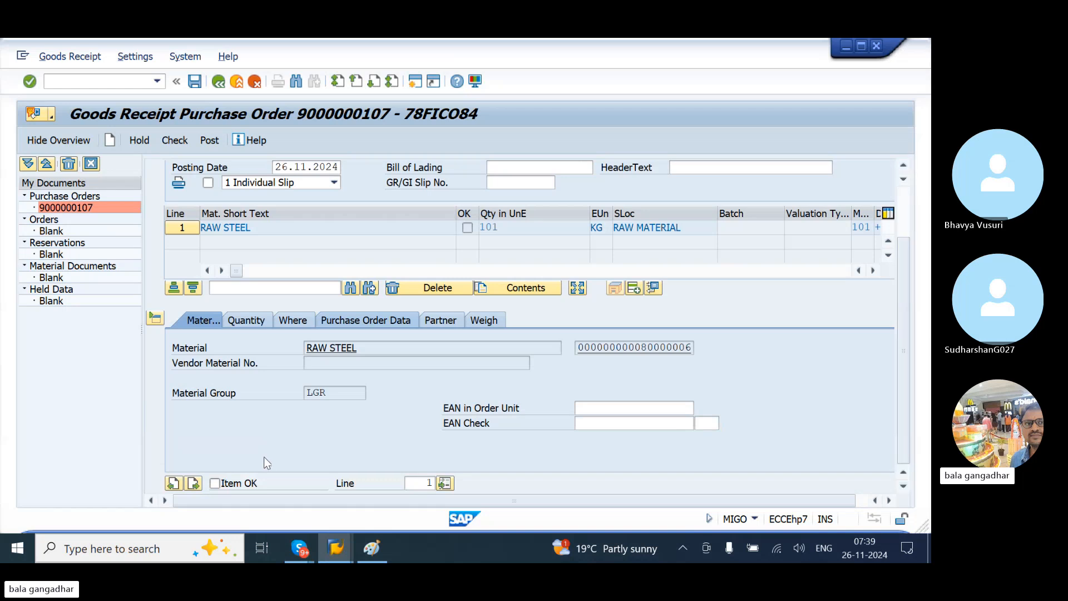
pyautogui.click(217, 482)
pyautogui.click(175, 143)
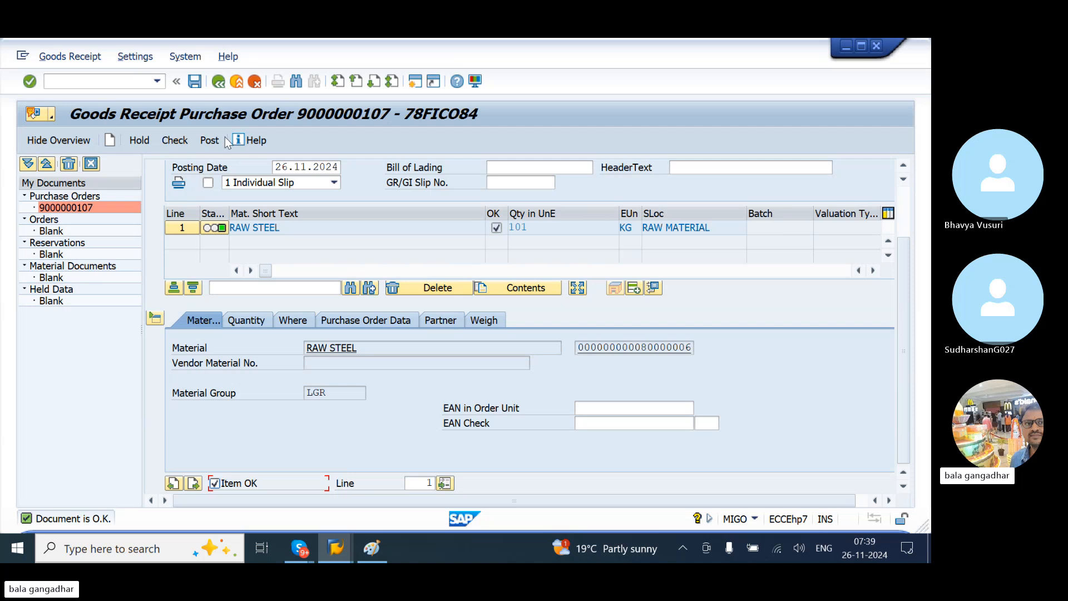
pyautogui.click(208, 143)
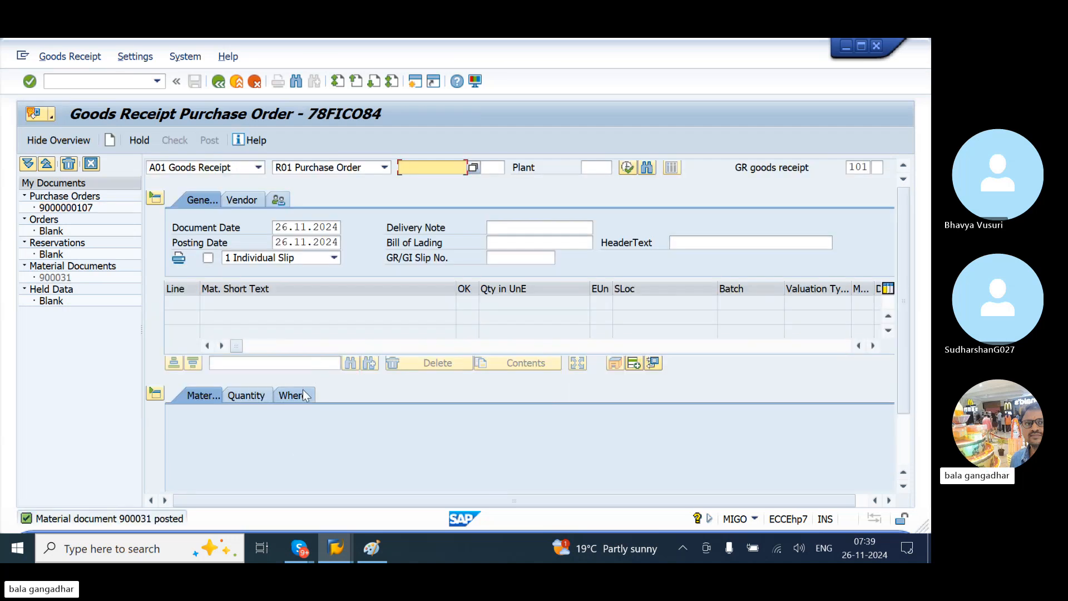
pyautogui.click(359, 345)
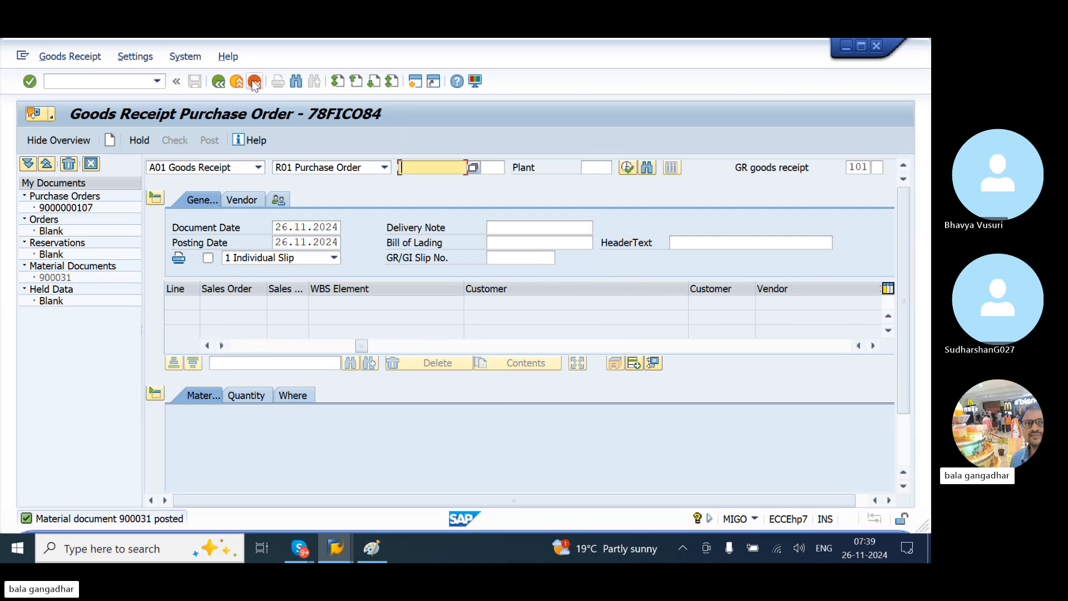
# Step: Start incoming invoice entry with transaction MIRO and set the invoice date to 26.11.2024
pyautogui.click(112, 82)
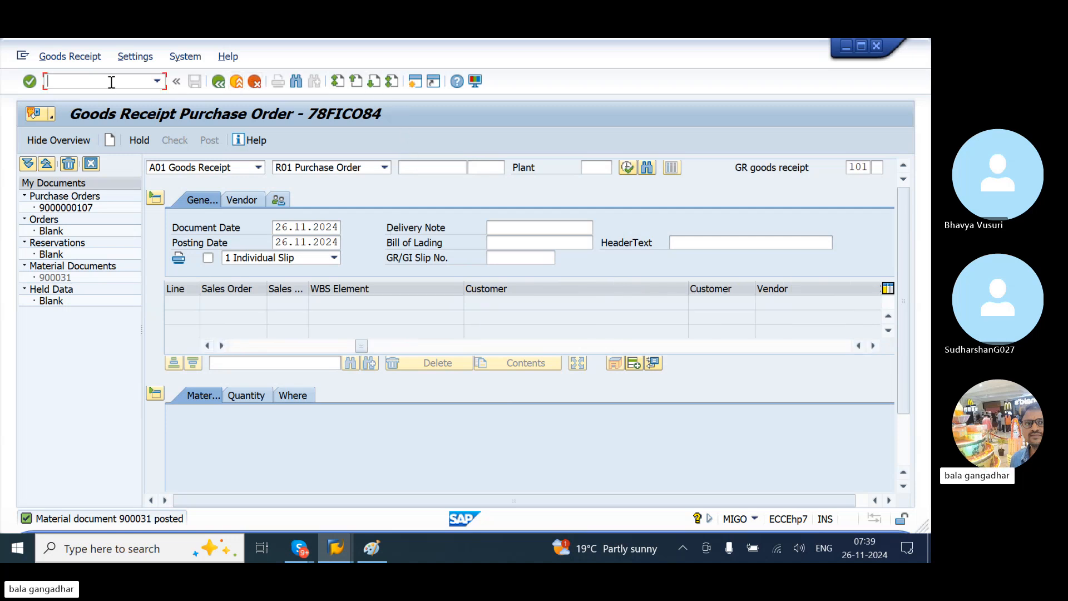
pyautogui.write('/NMIRO')
pyautogui.press('Return')
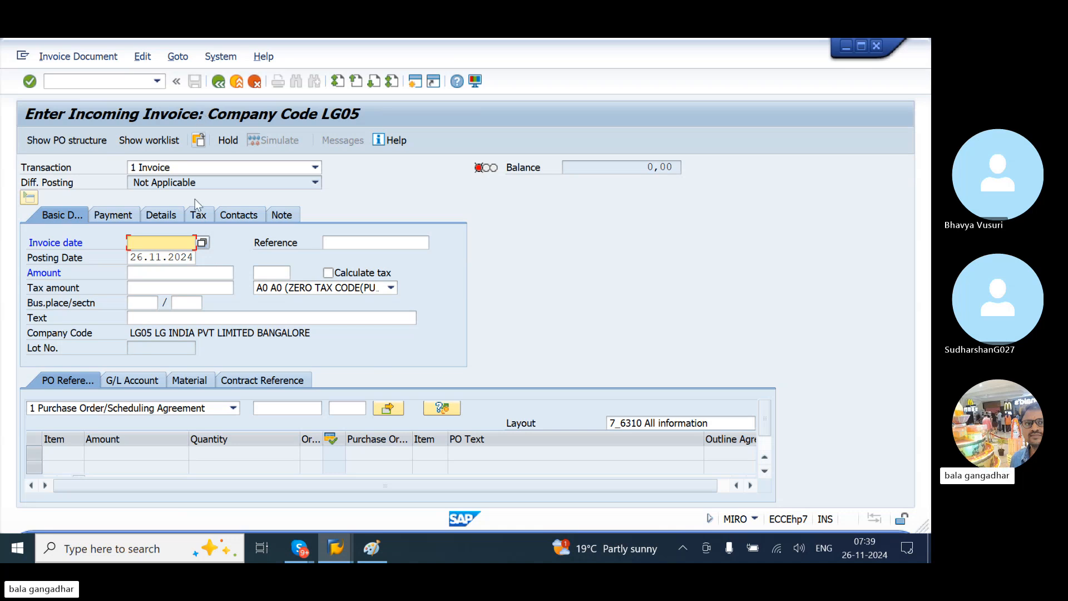
pyautogui.click(201, 244)
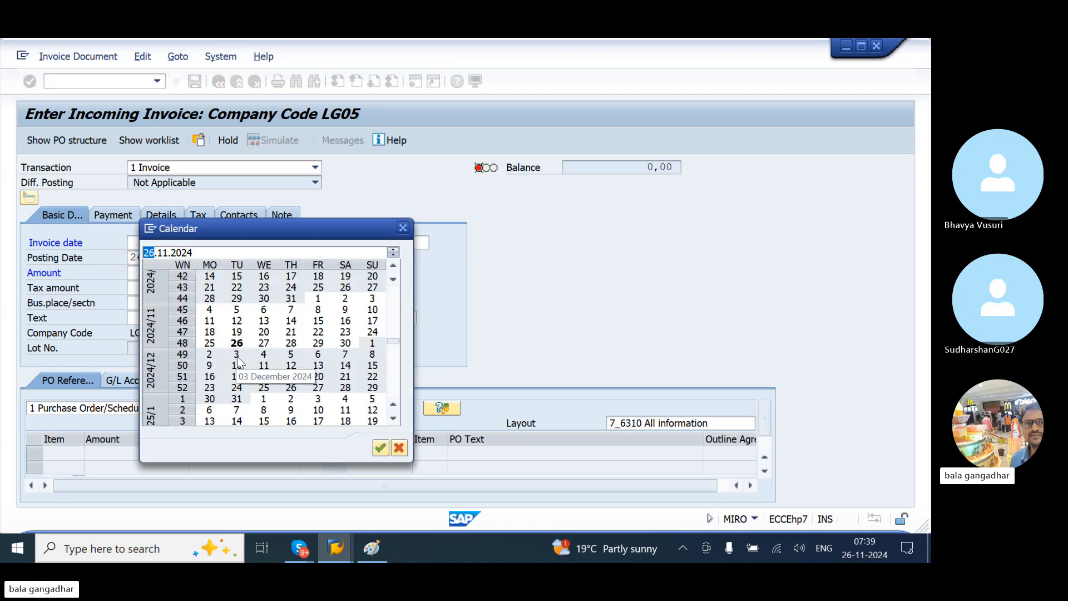
pyautogui.doubleClick(238, 345)
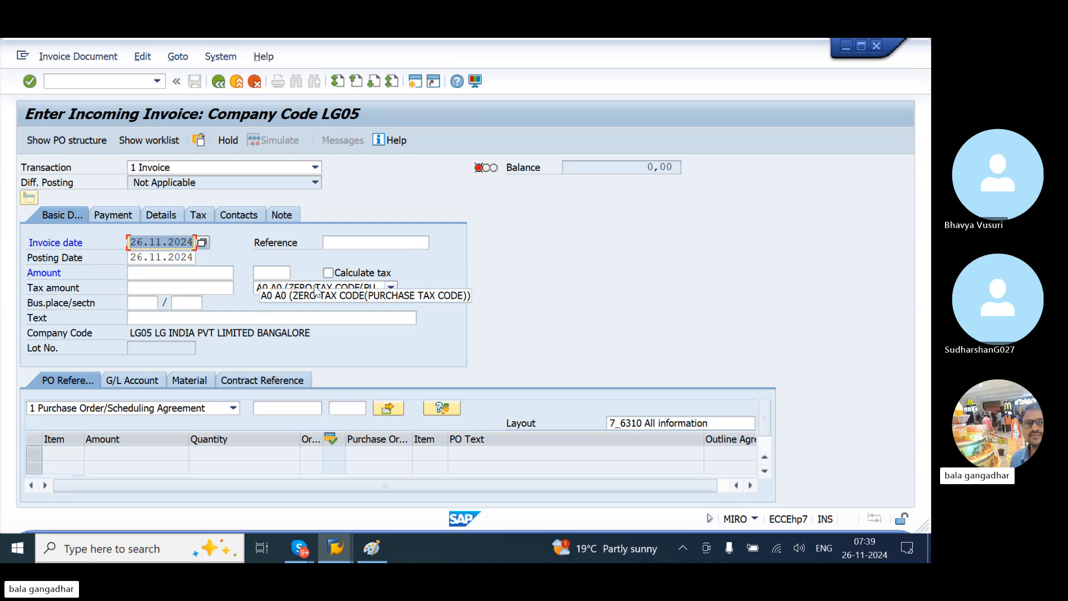
# Step: Load the first newly created purchase order into the incoming invoice as its purchase order reference
pyautogui.click(268, 402)
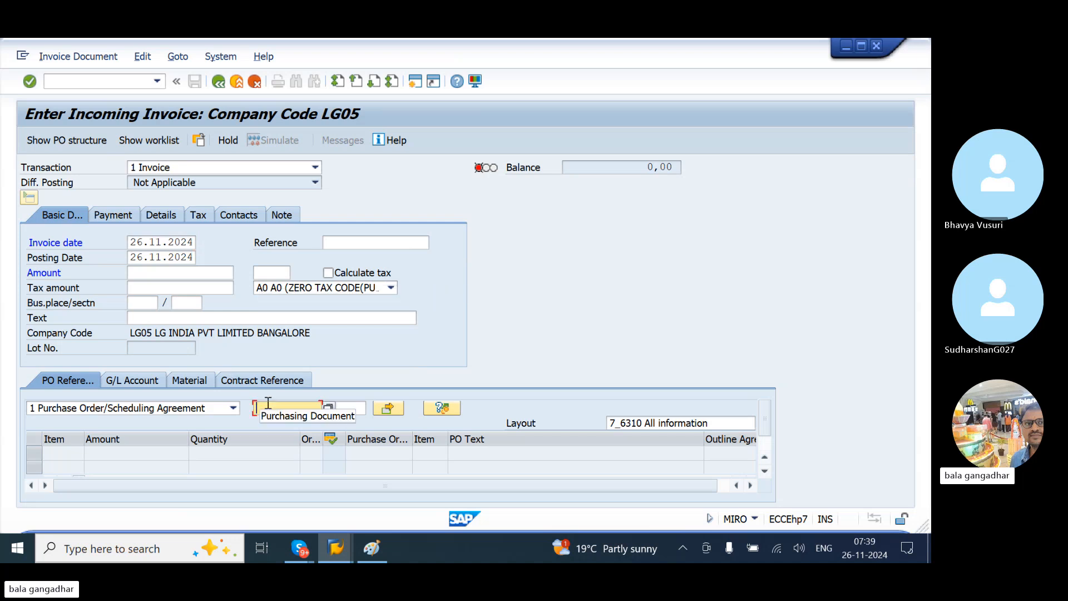
pyautogui.hotkey('ctrl', 'v')
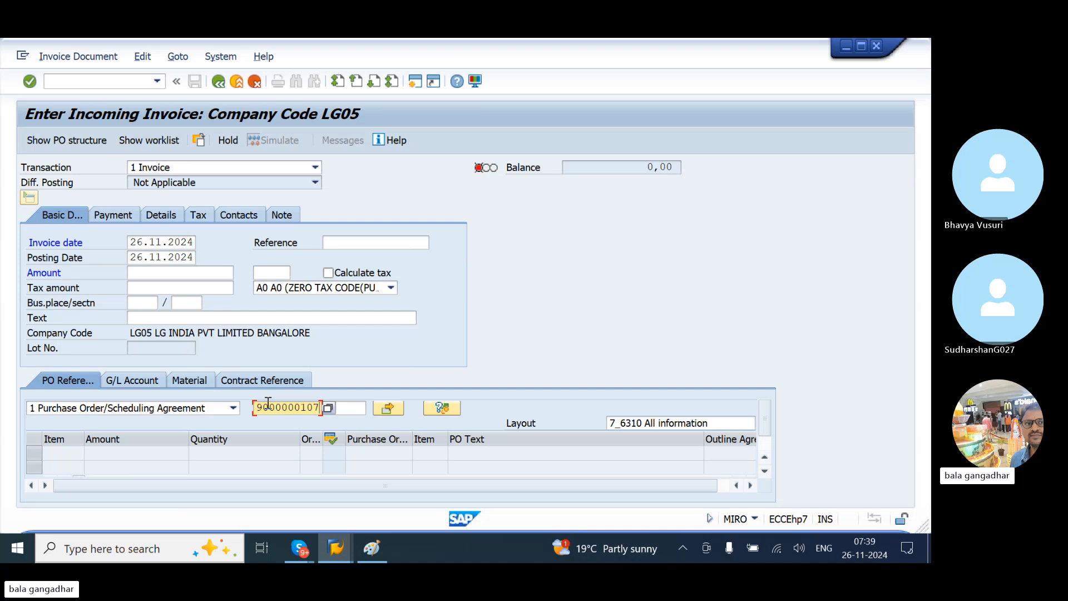
pyautogui.press('Return')
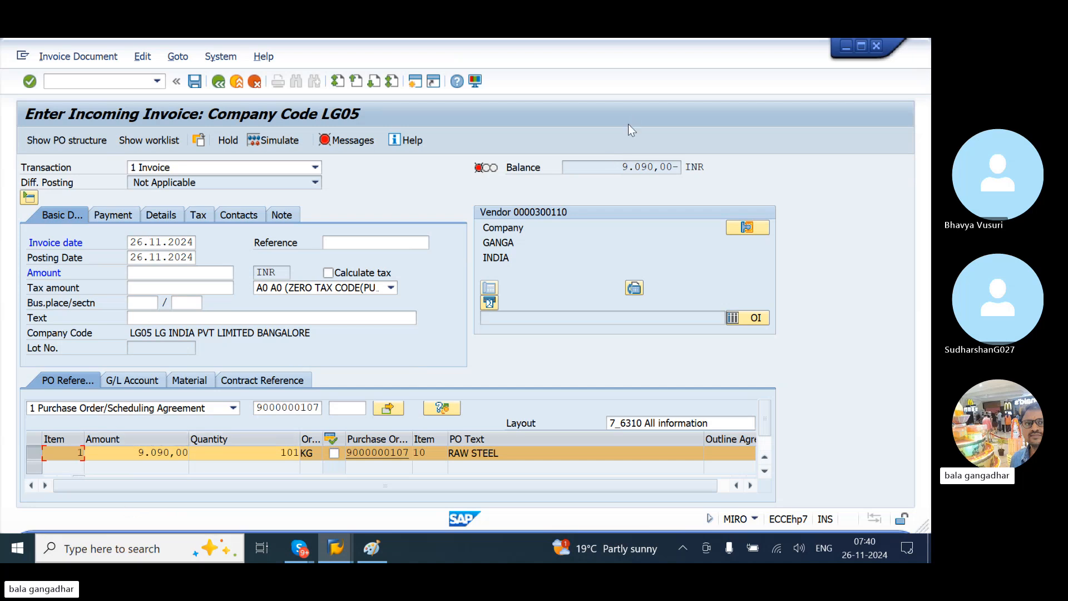
# Step: Set the invoice amount to 9.090 INR to match the purchase order balance
pyautogui.moveTo(607, 166); pyautogui.dragTo(684, 158)
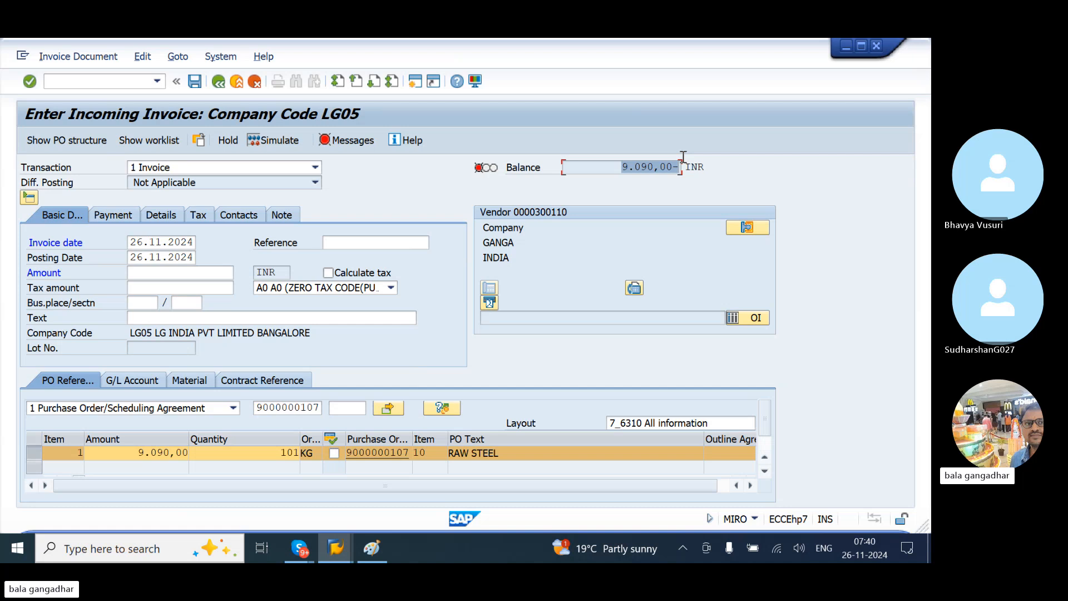
pyautogui.click(158, 285)
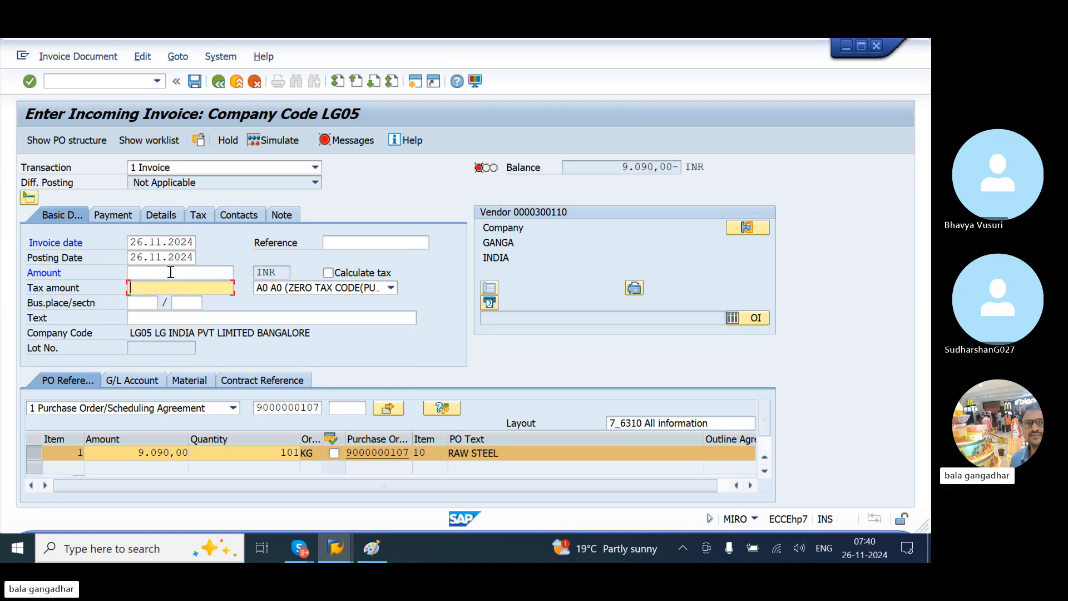
pyautogui.click(162, 273)
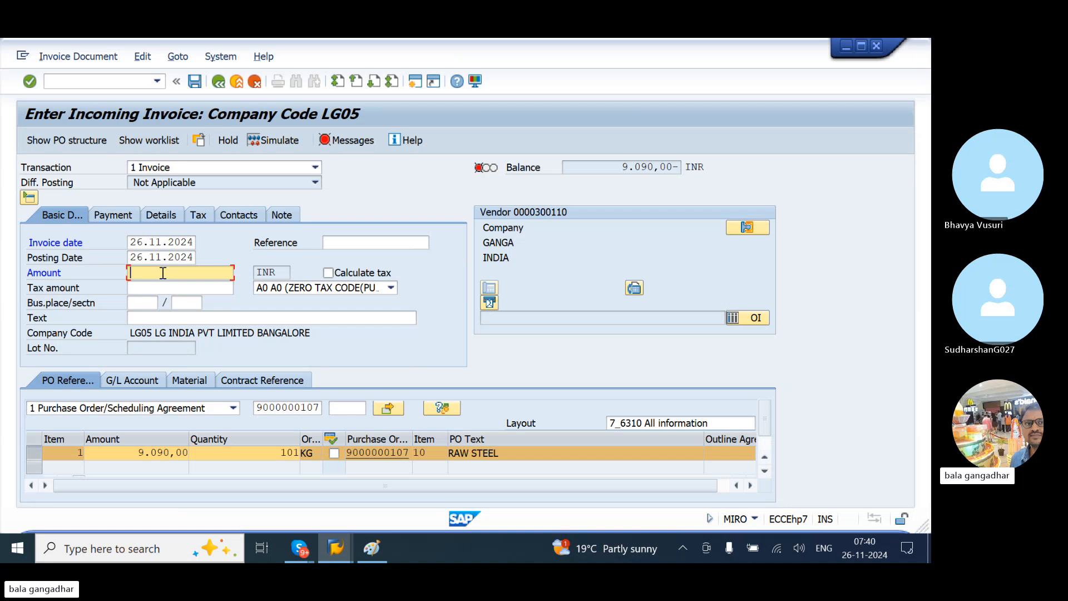
pyautogui.write('9.')
pyautogui.write('090')
pyautogui.press('Return')
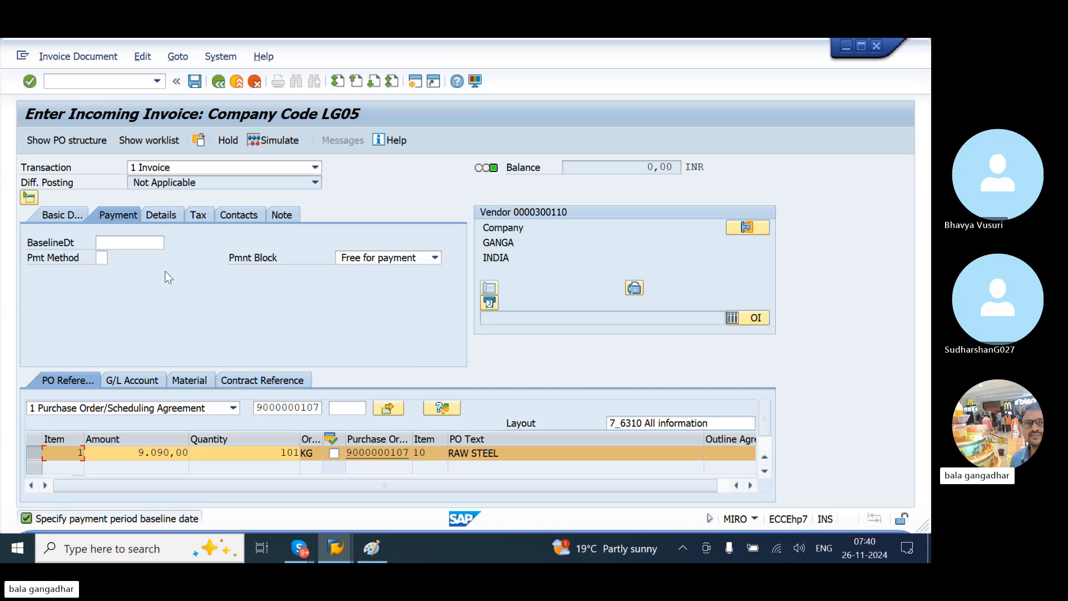
# Step: Set the payment baseline date of the invoice to 26.11.2024
pyautogui.click(138, 243)
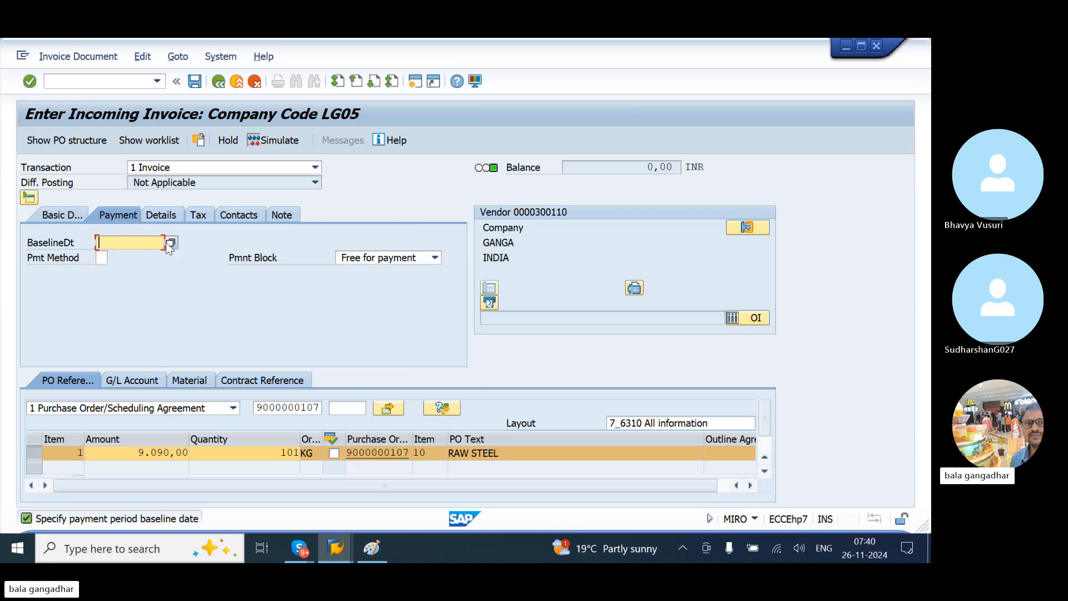
pyautogui.write('26.11.2024')
pyautogui.press('Return')
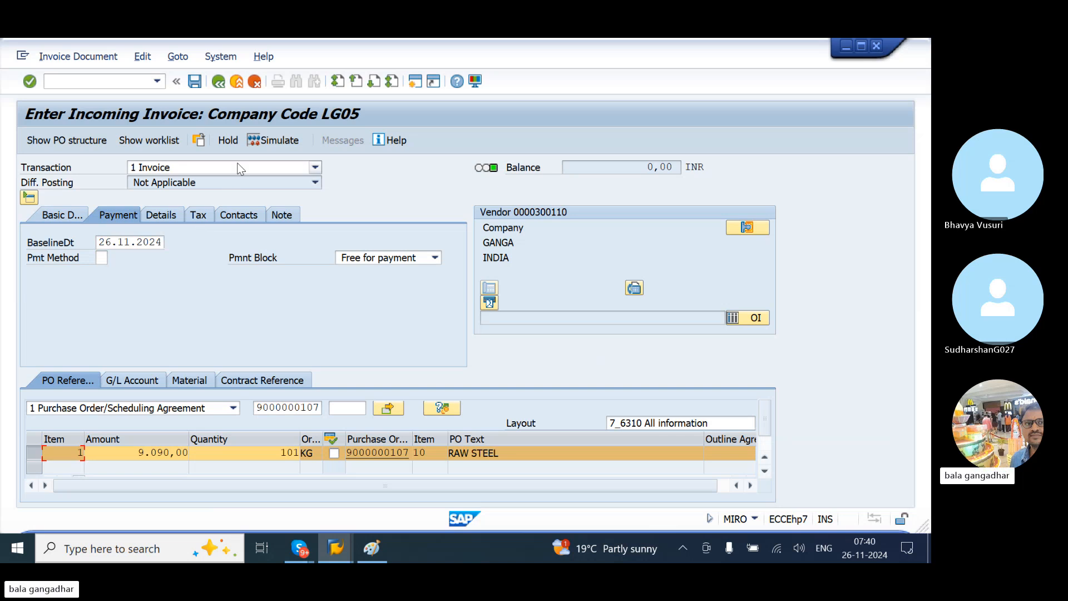
# Step: Simulate the invoice document, check its vendor and goods received/invoice received line items with their debit total, and post it
pyautogui.click(271, 141)
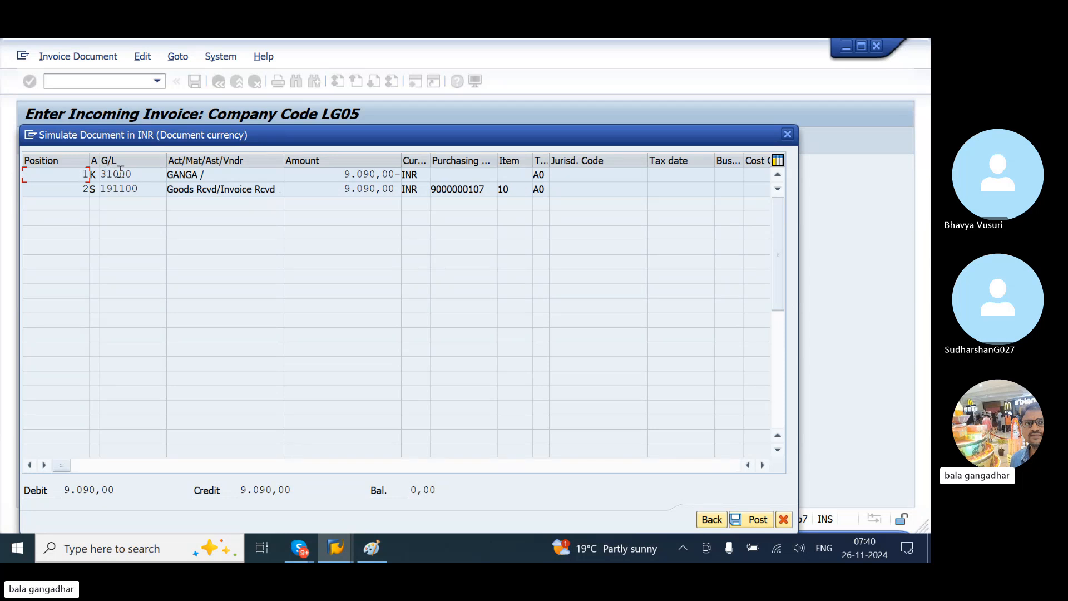
pyautogui.click(93, 176)
pyautogui.moveTo(131, 174); pyautogui.dragTo(93, 180)
pyautogui.moveTo(139, 189); pyautogui.dragTo(97, 190)
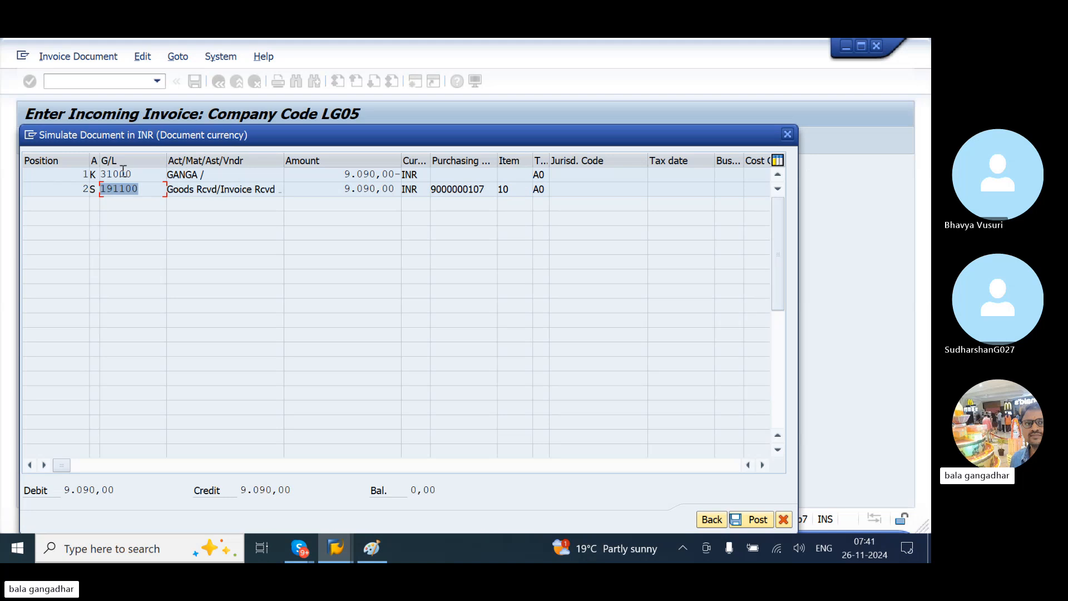
pyautogui.click(121, 174)
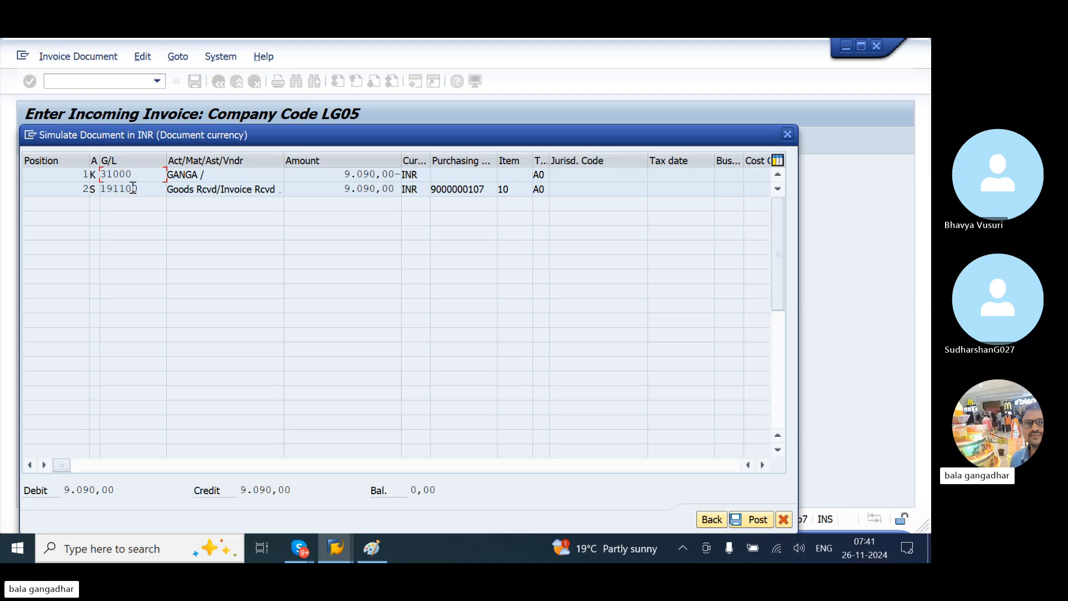
pyautogui.click(133, 188)
pyautogui.moveTo(70, 489); pyautogui.dragTo(96, 483)
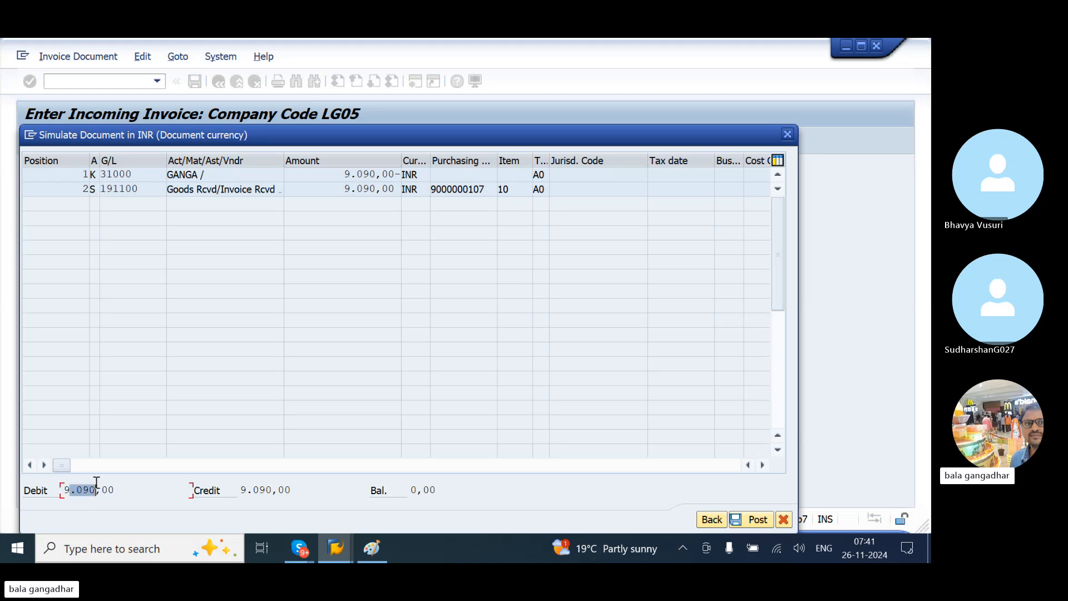
pyautogui.click(325, 178)
pyautogui.click(757, 521)
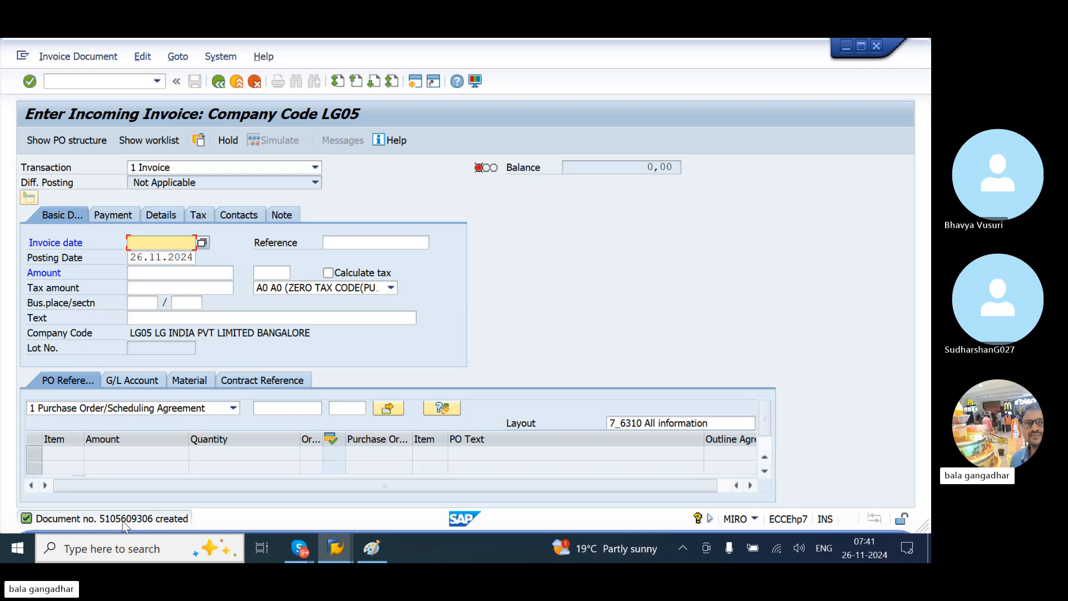
pyautogui.hotkey('alt', 'Tab')
pyautogui.hotkey('alt', 'Tab')
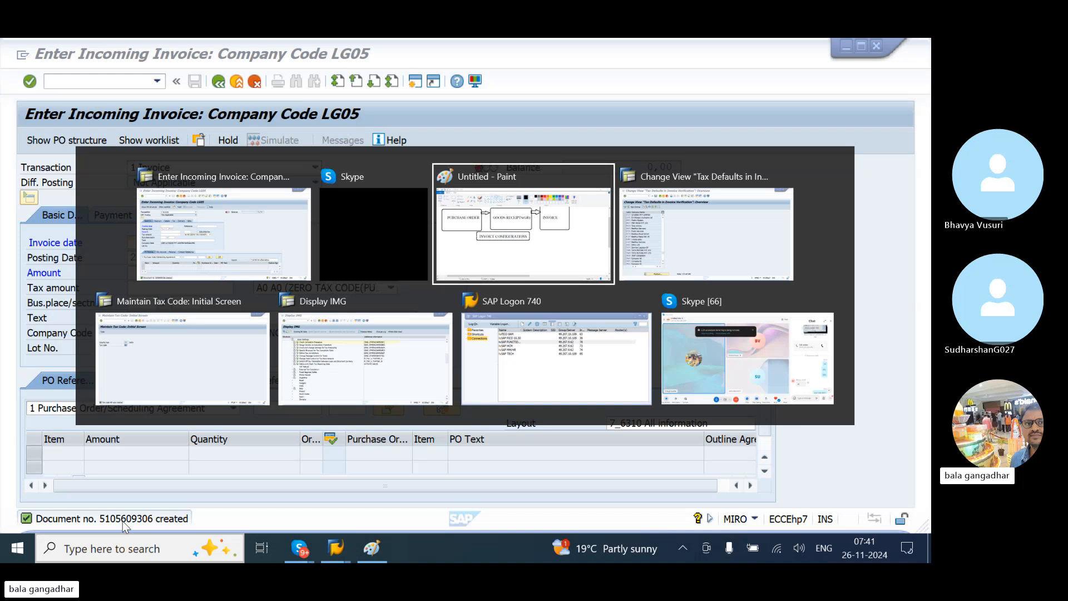
pyautogui.hotkey('alt', 'Tab')
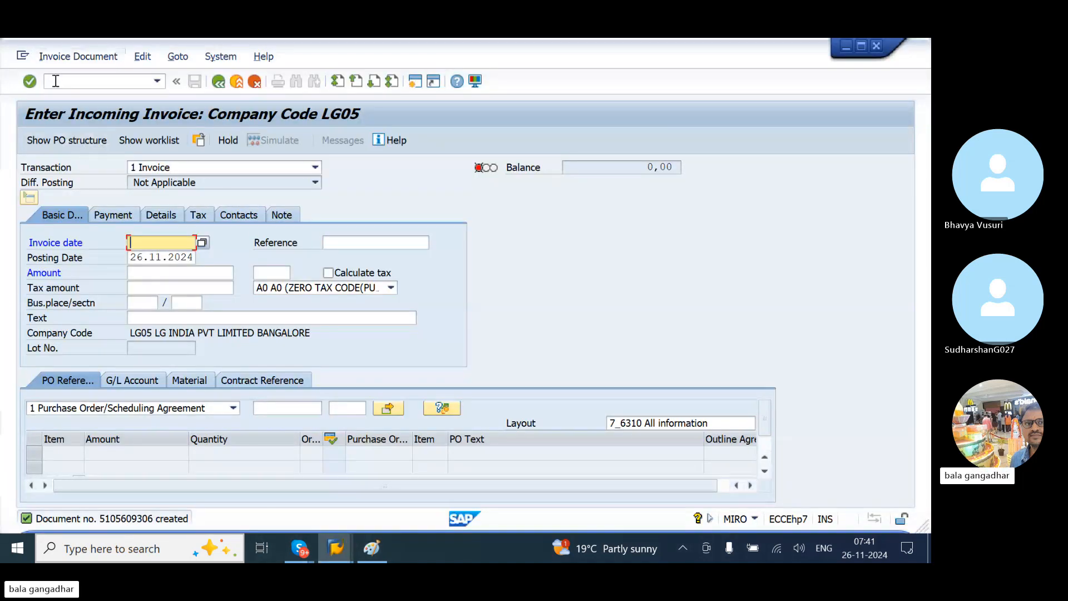
# Step: Leave incoming invoice entry and start transaction MIGO for a goods receipt
pyautogui.click(56, 81)
pyautogui.write('/n')
pyautogui.press('Return')
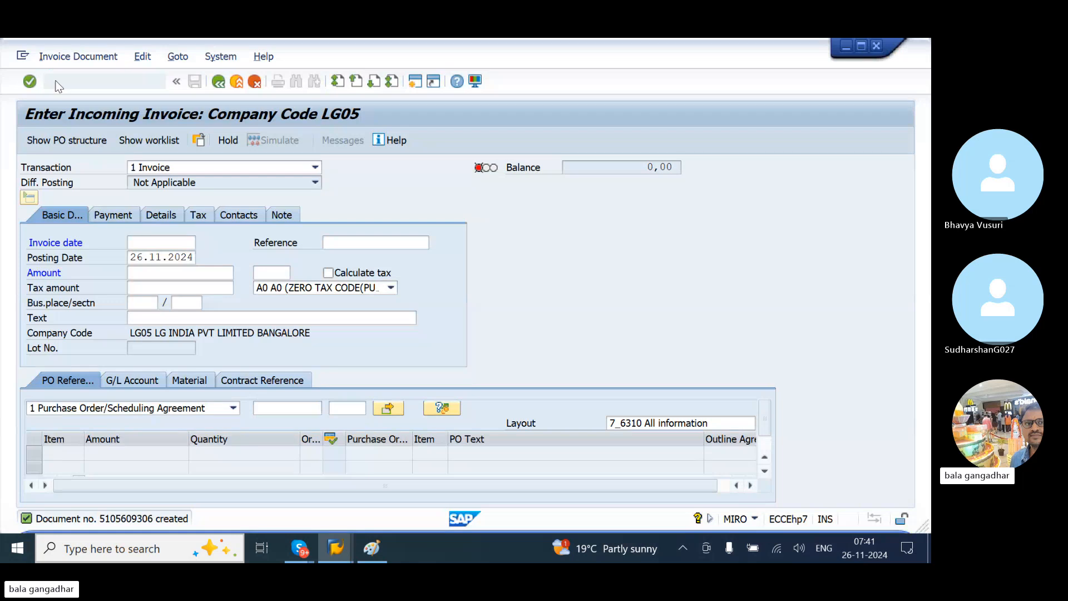
pyautogui.write('MIGO')
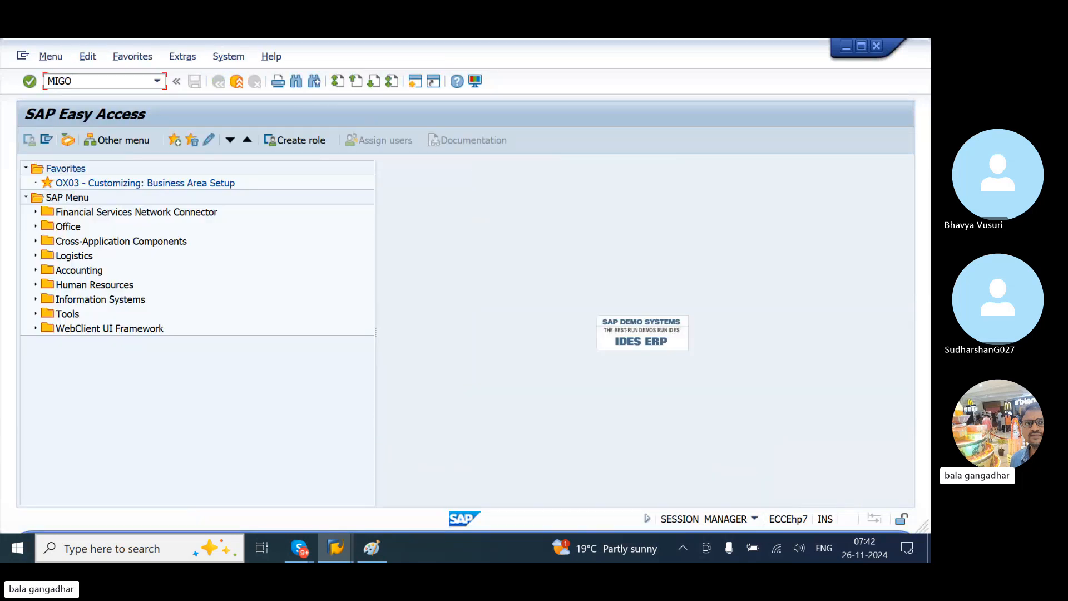
pyautogui.press('Return')
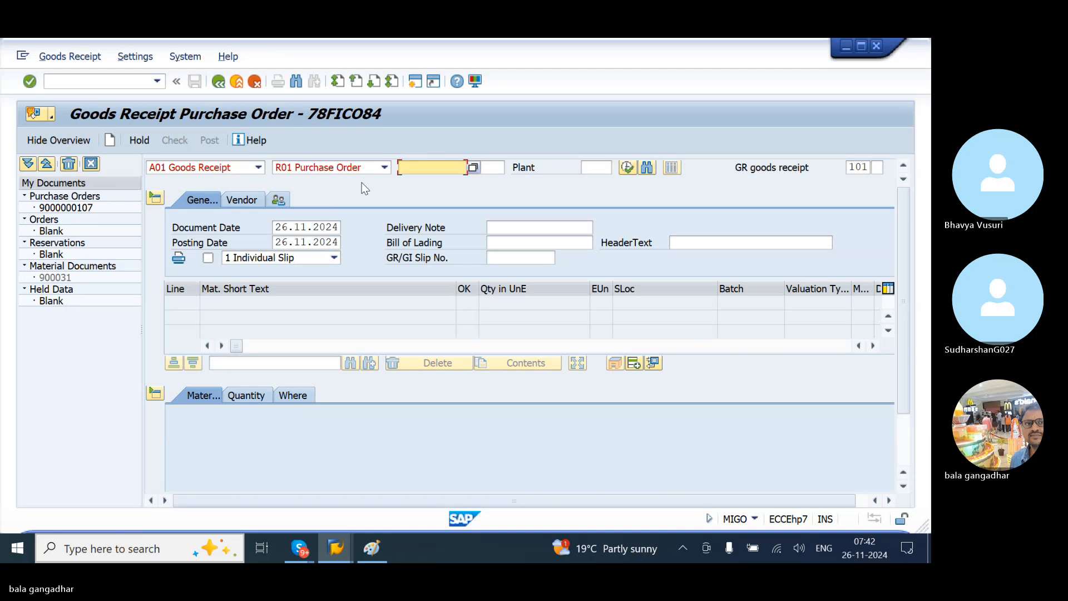
# Step: Load the second newly created purchase order for goods receipt by changing the last digit of the first order's number to 8
pyautogui.click(407, 174)
pyautogui.click(421, 182)
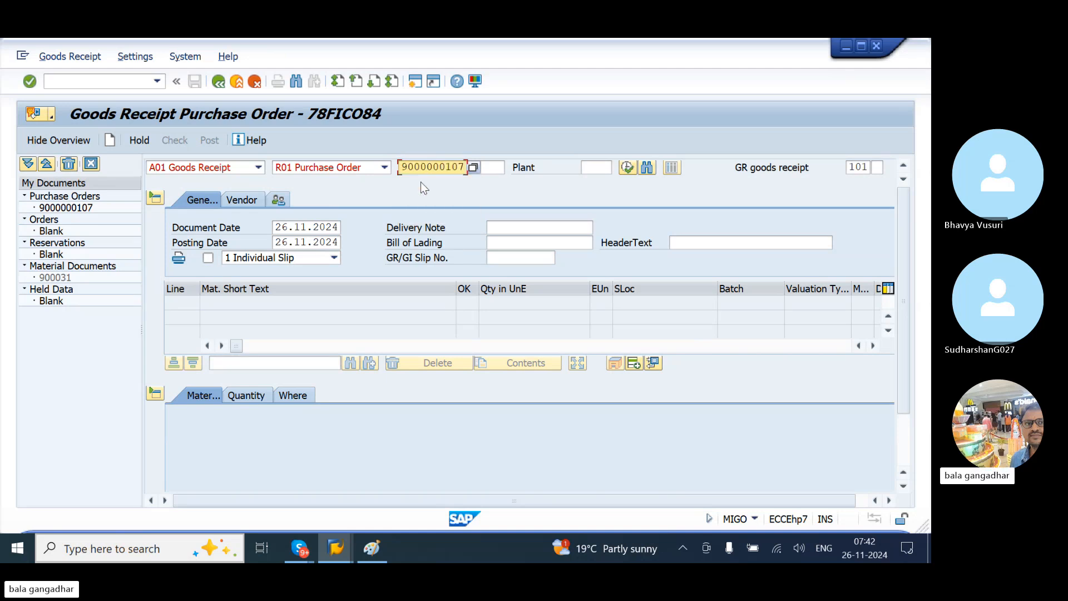
pyautogui.press('BackSpace')
pyautogui.write('8')
pyautogui.press('Return')
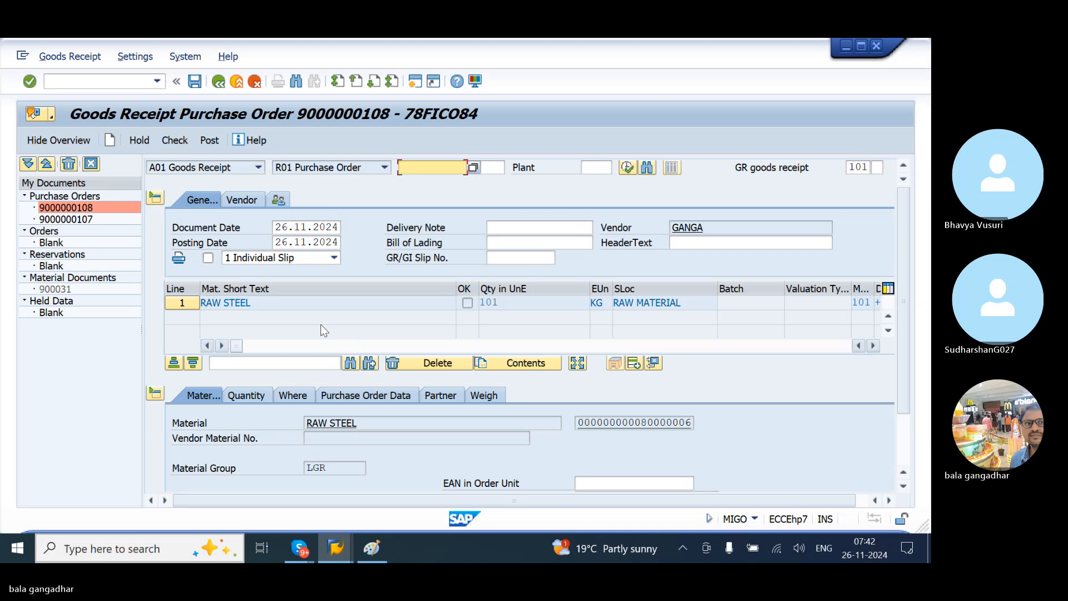
# Step: Mark the RAW STEEL item of the second purchase order as OK, check the goods receipt and post it
pyautogui.click(173, 141)
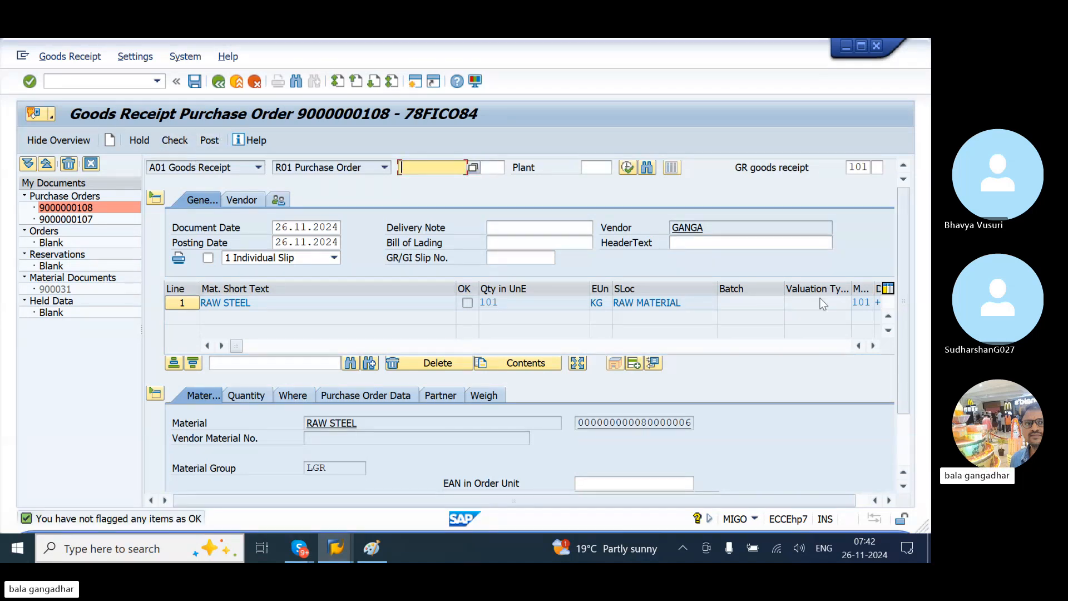
pyautogui.click(899, 436)
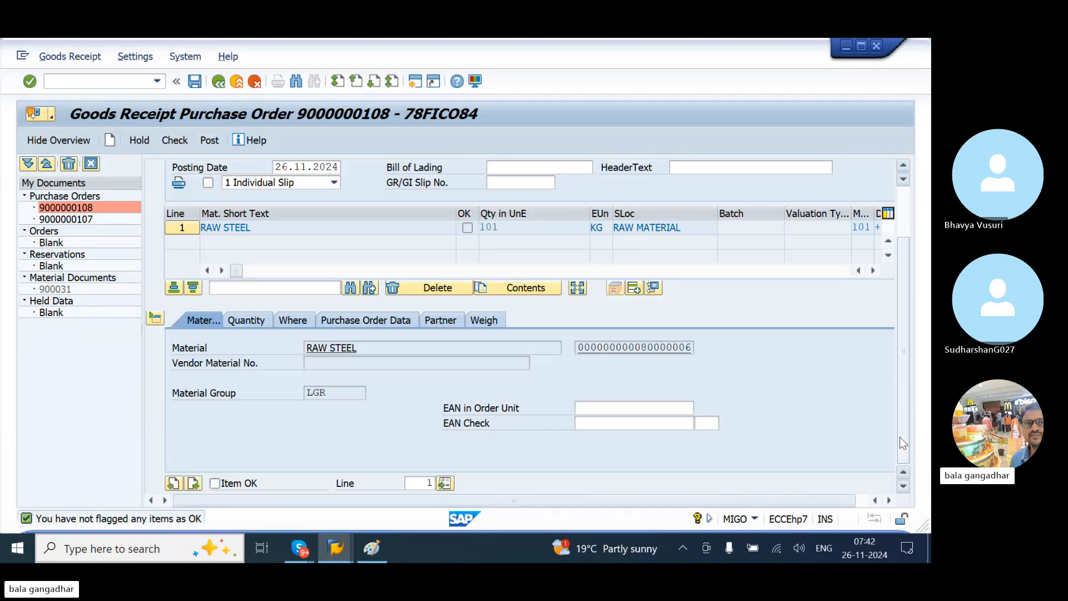
pyautogui.click(217, 486)
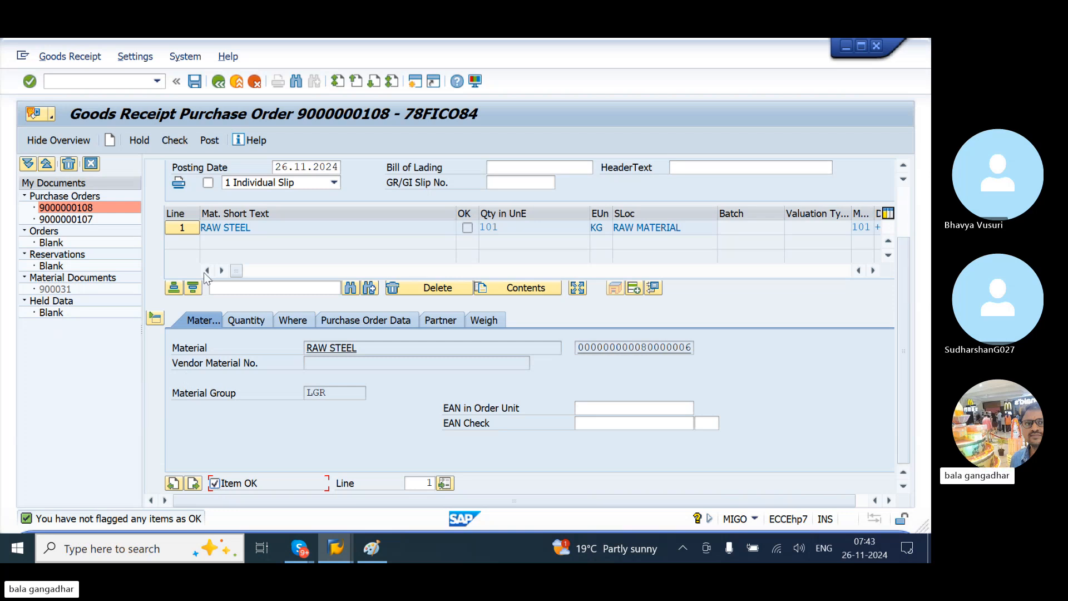
pyautogui.click(177, 142)
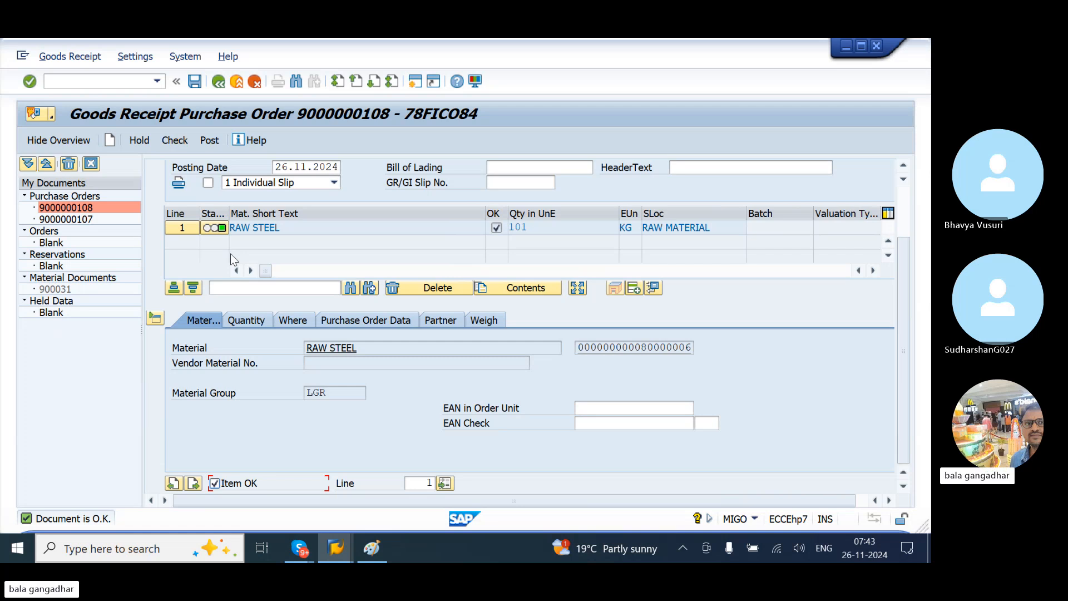
pyautogui.click(209, 144)
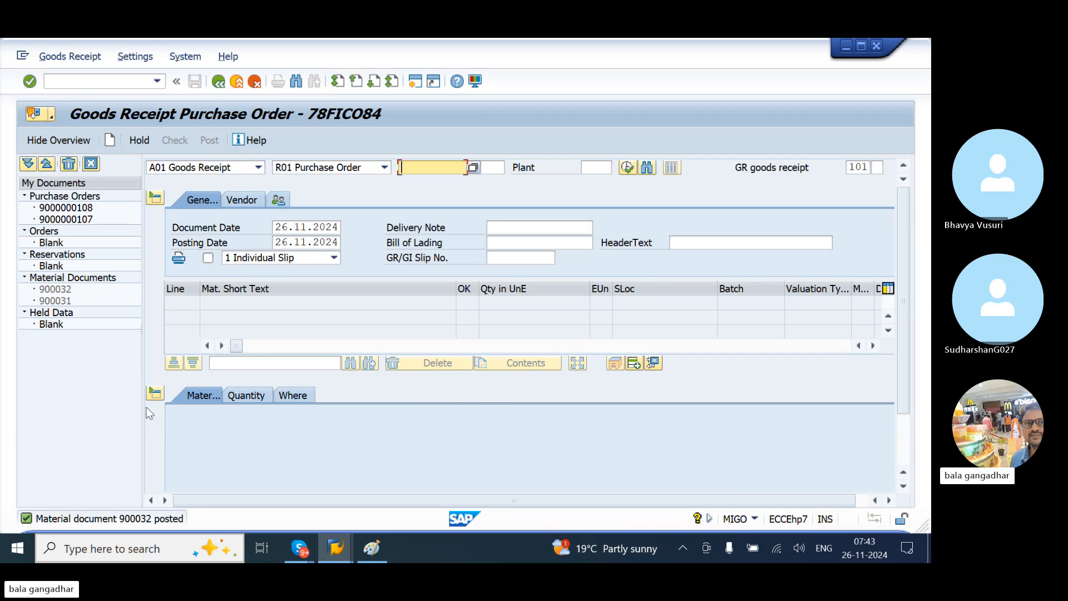
# Step: Try to load the purchase order numbered directly after the second new one, and the first new order again, for goods receipt
pyautogui.press('BackSpace')
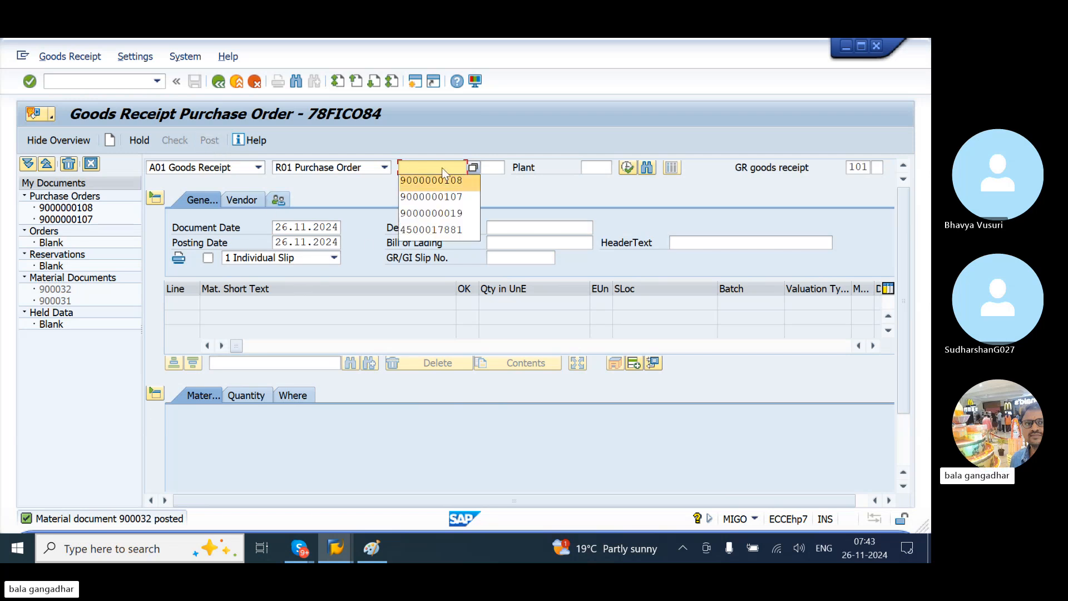
pyautogui.hotkey('ctrl', 'v')
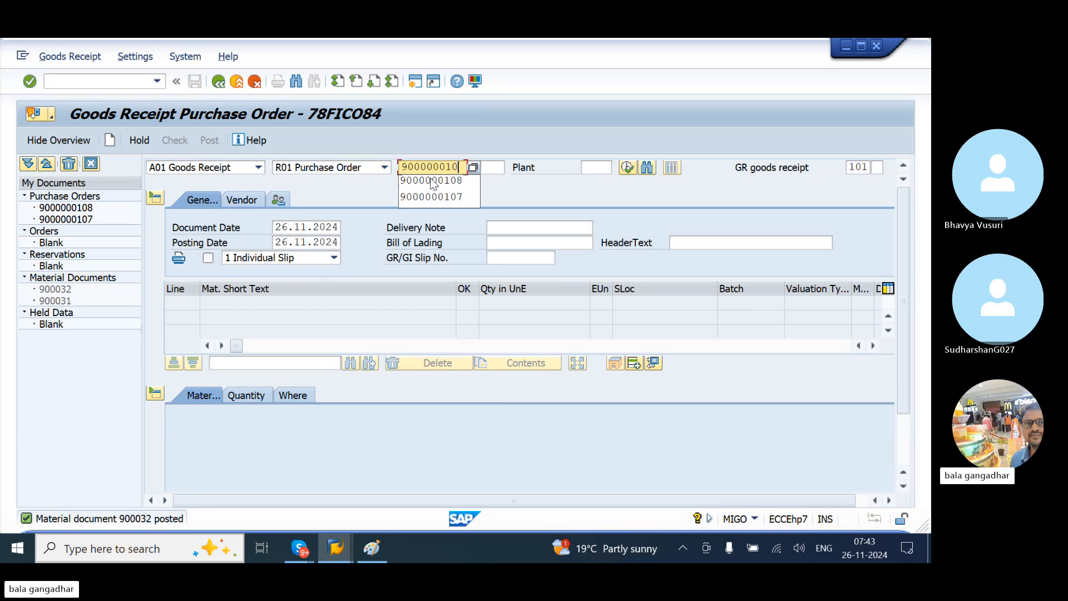
pyautogui.press('Return')
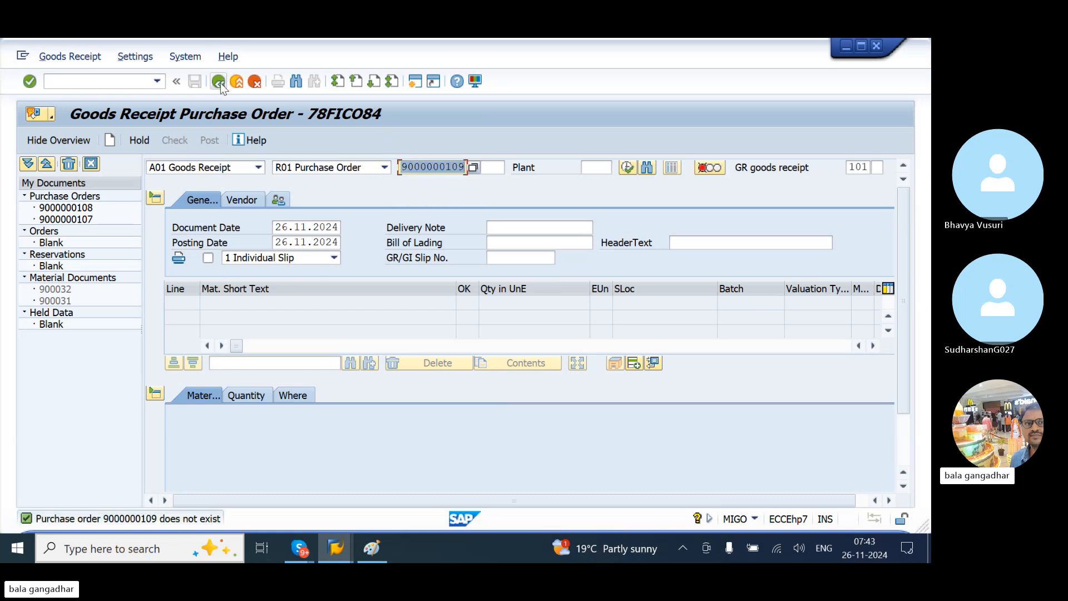
pyautogui.click(463, 168)
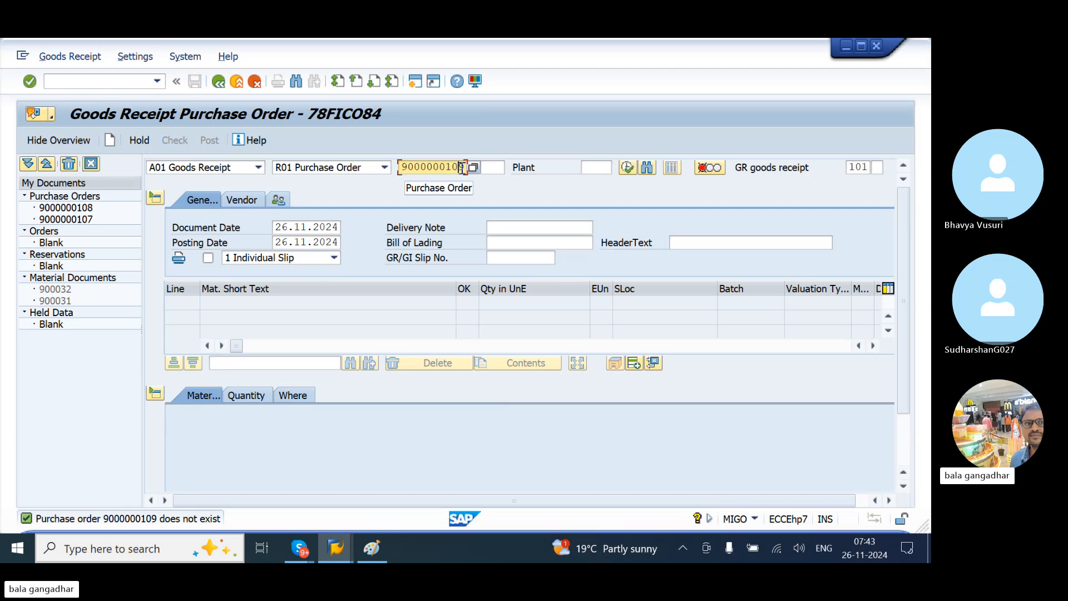
pyautogui.press('BackSpace')
pyautogui.write('7')
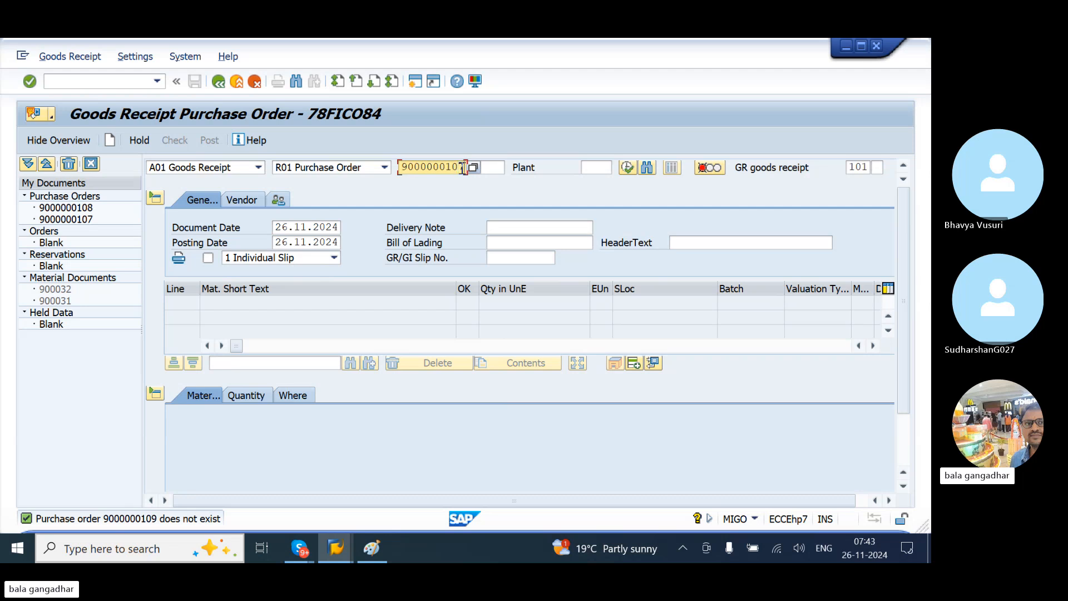
pyautogui.press('Return')
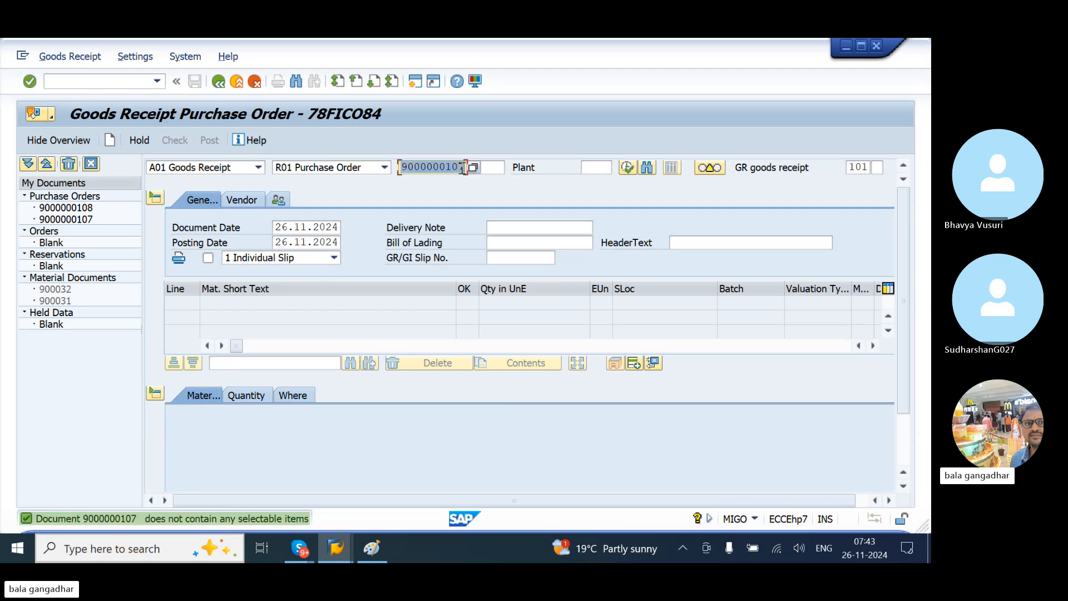
# Step: Load the purchase order numbered directly before the first newly created one for goods receipt, changing the last digit to 6
pyautogui.click(461, 167)
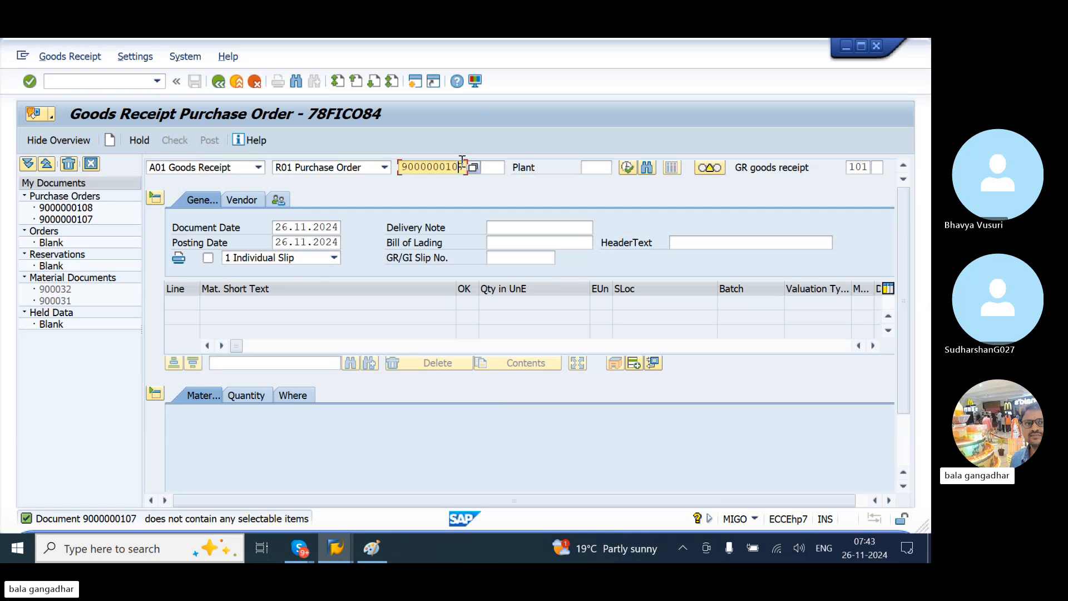
pyautogui.write('6')
pyautogui.press('Return')
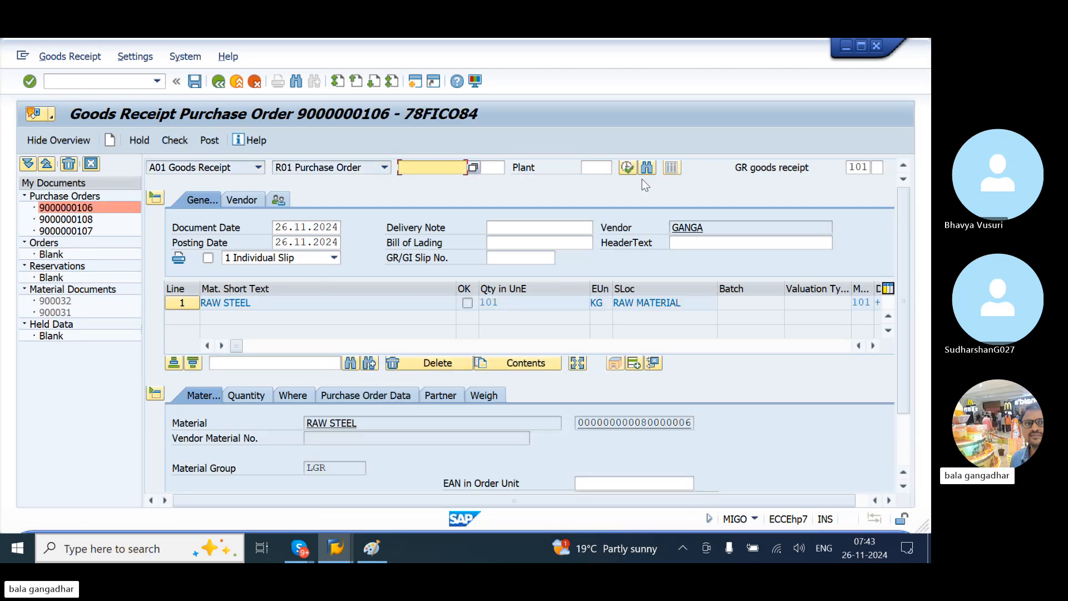
pyautogui.scroll(-3, 907, 453)
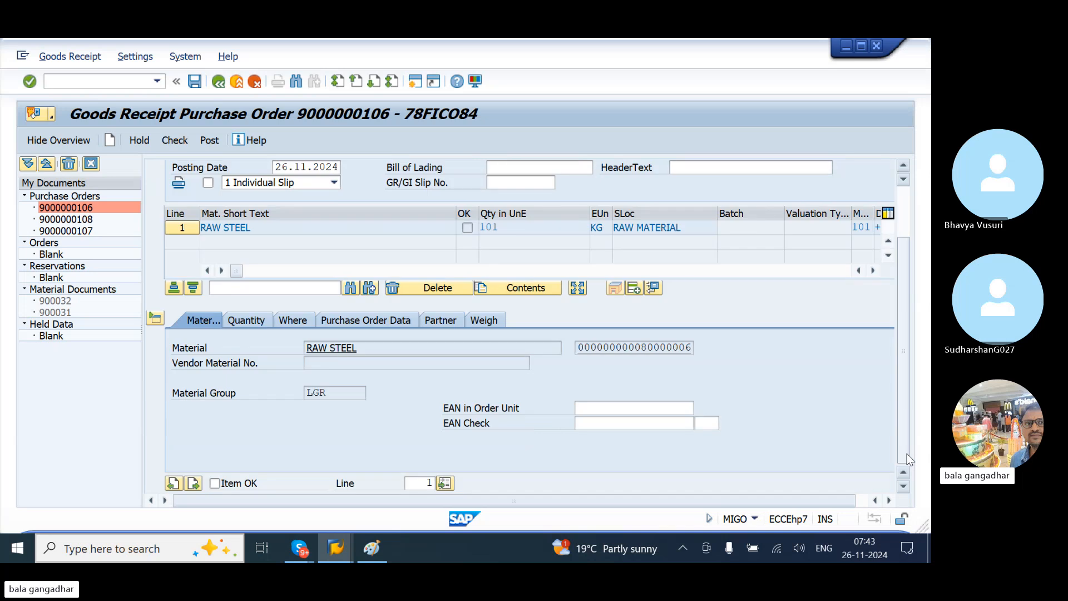
# Step: Mark the RAW STEEL item of the loaded purchase order as OK, then check and post its goods receipt
pyautogui.click(215, 482)
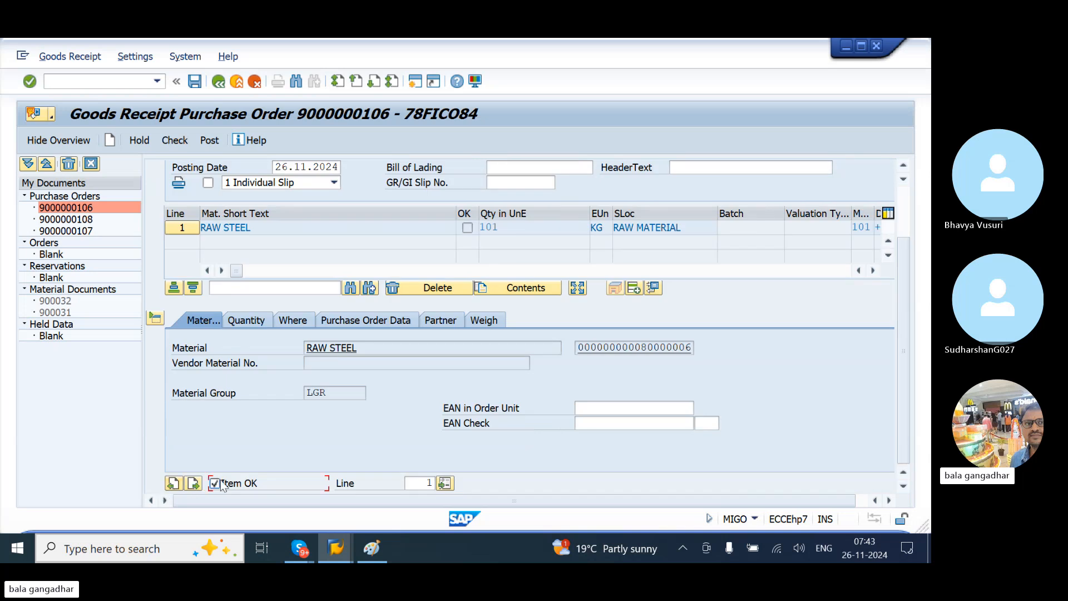
pyautogui.click(188, 139)
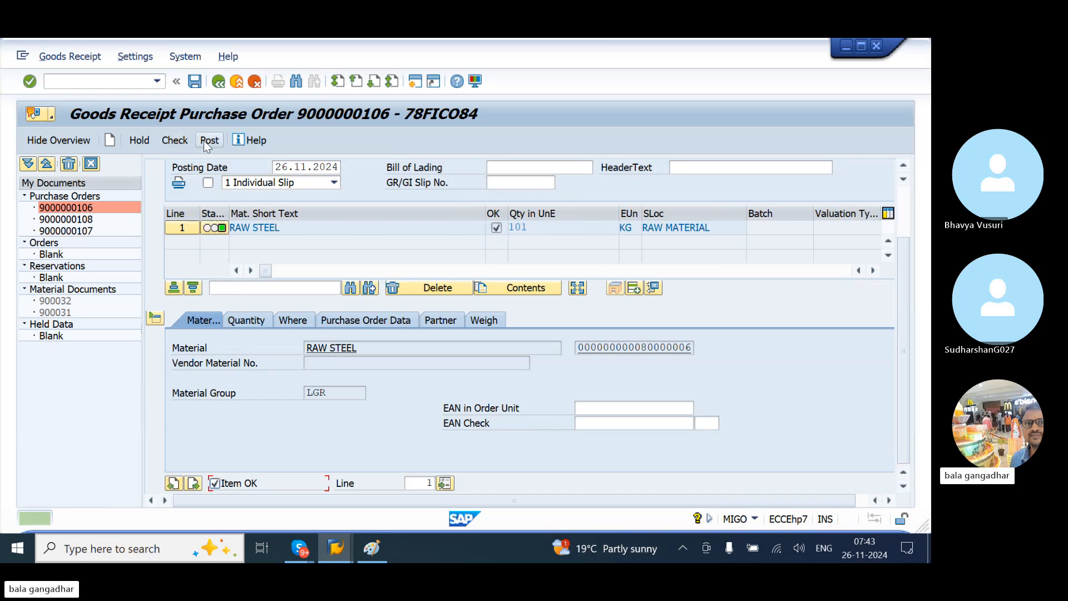
pyautogui.click(204, 141)
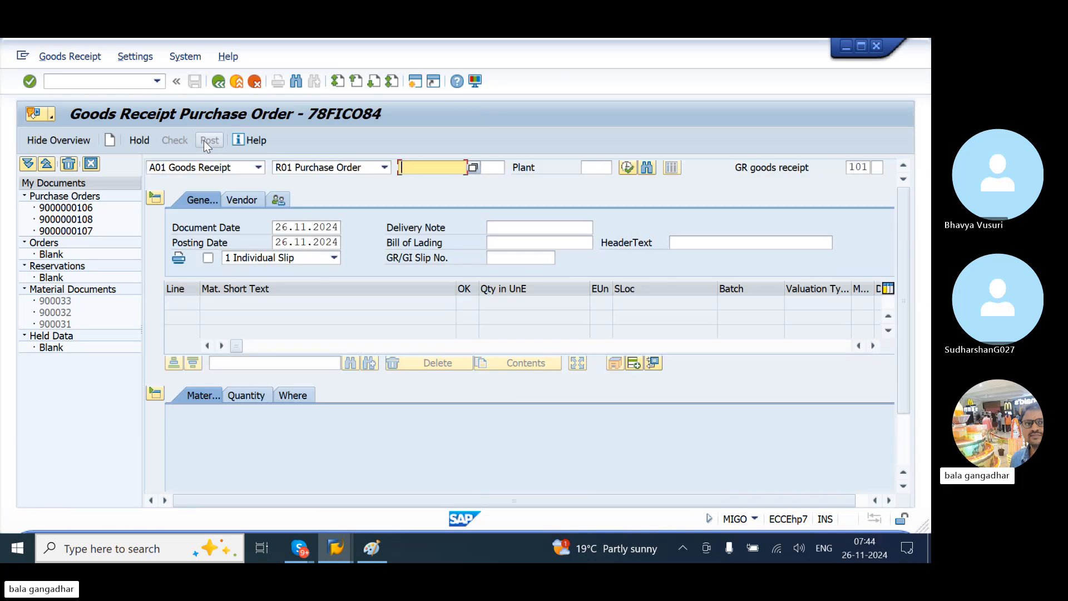
# Step: Leave goods receipt, start an incoming invoice with transaction MIRO and set the invoice date to 26.11.2024
pyautogui.click(137, 80)
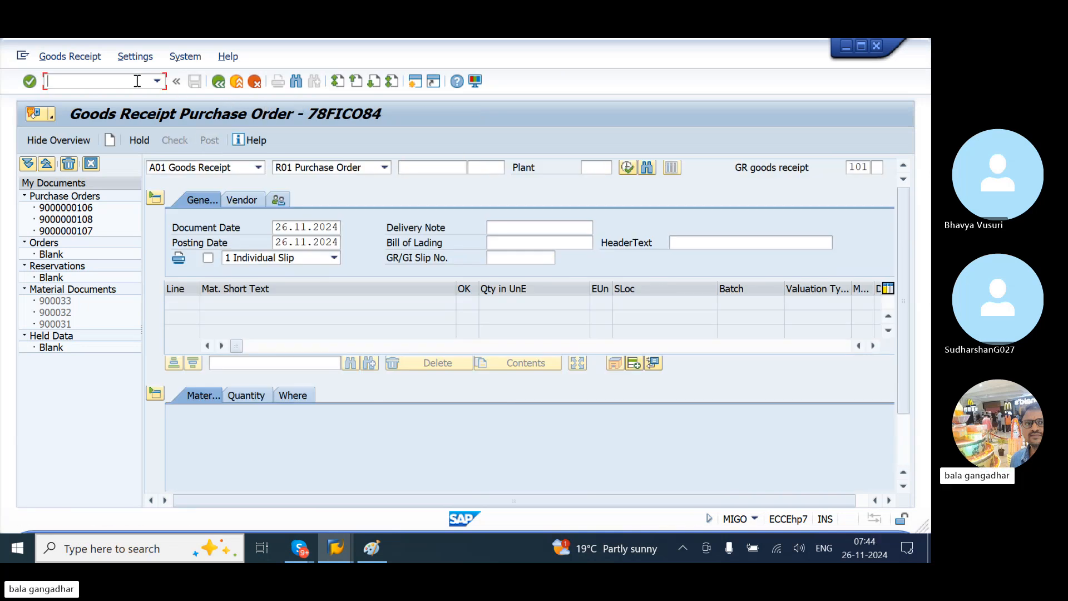
pyautogui.write('/n')
pyautogui.press('Return')
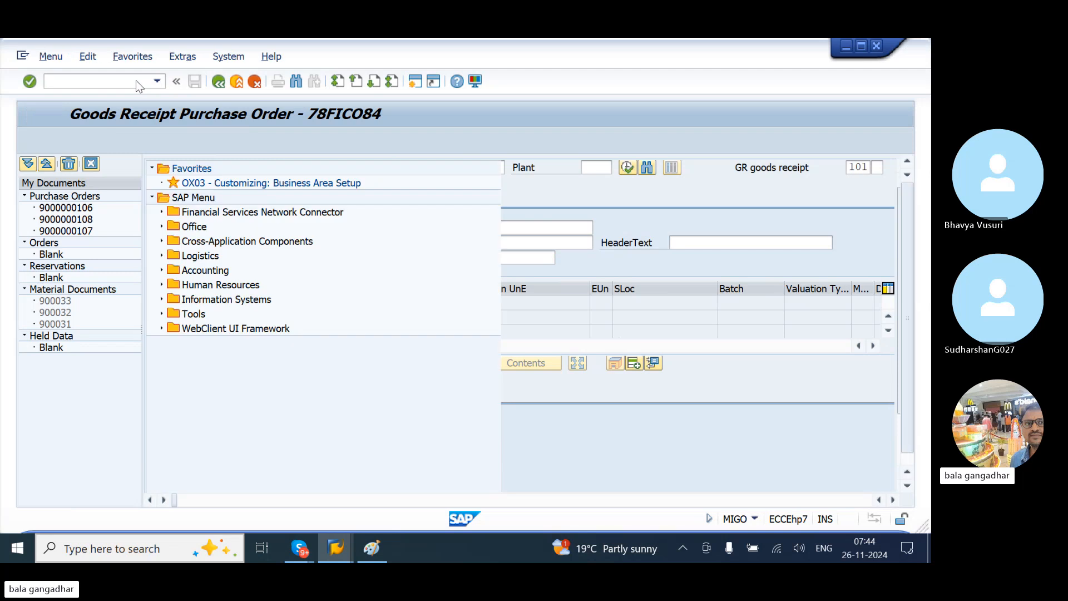
pyautogui.write('MIRO')
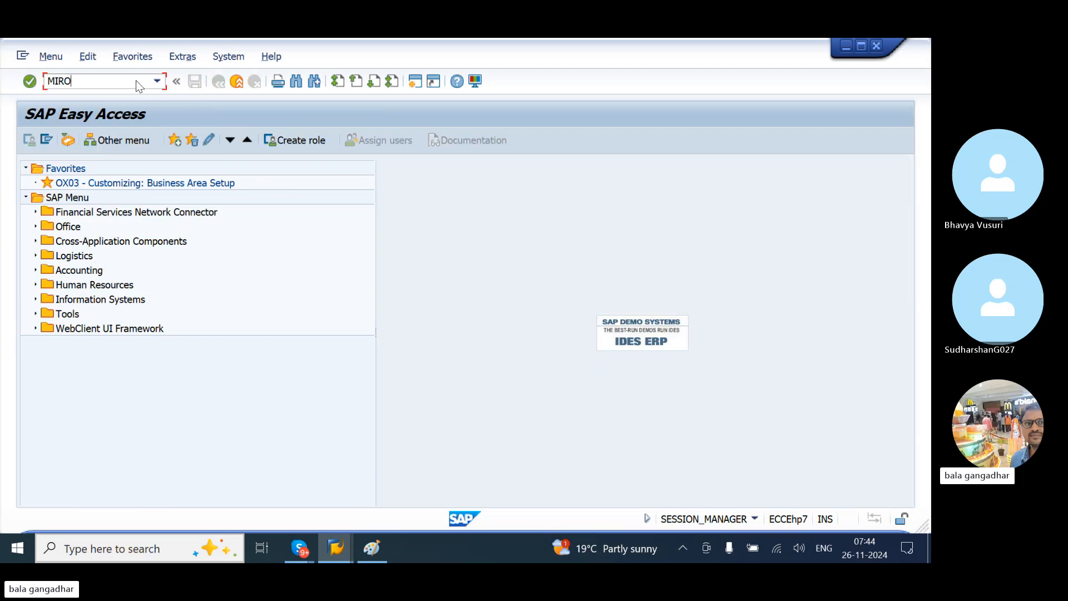
pyautogui.press('Return')
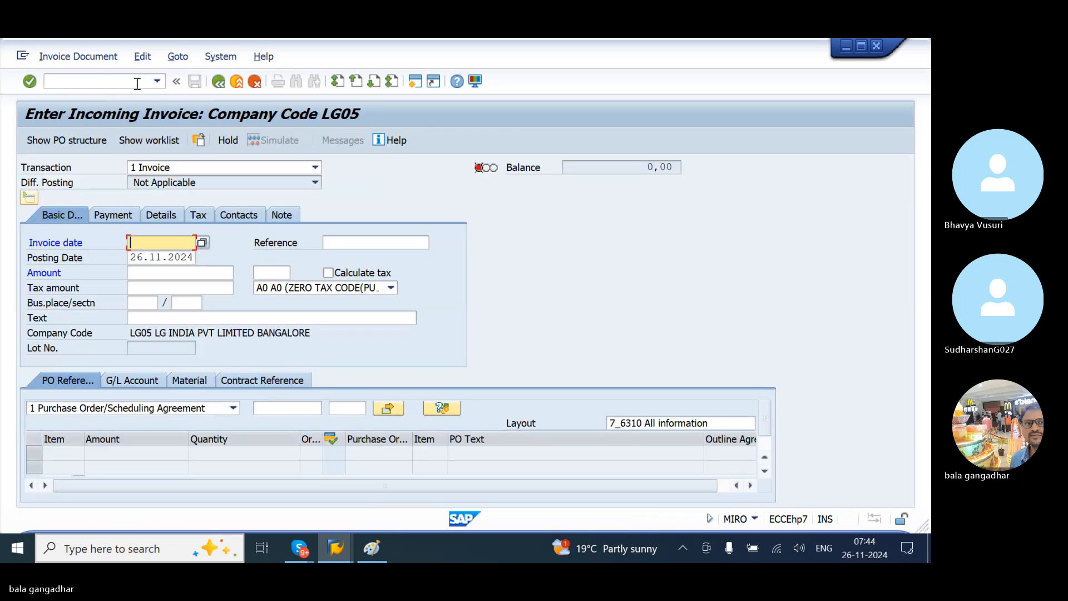
pyautogui.click(193, 244)
pyautogui.click(190, 256)
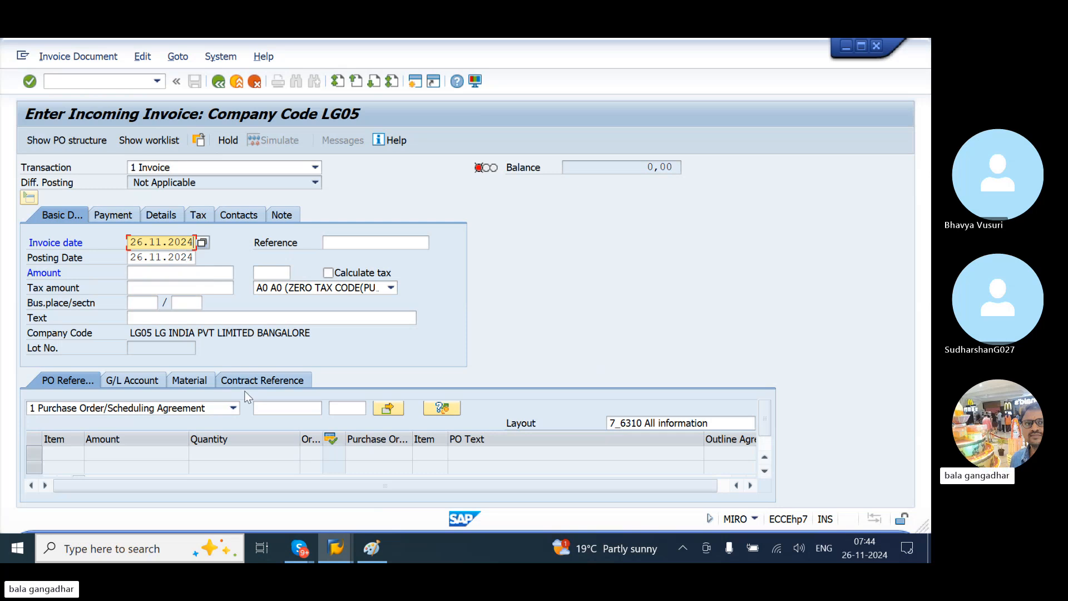
# Step: Load the second newly created purchase order into the invoice by changing the last digit of the first order's number to 8
pyautogui.click(272, 409)
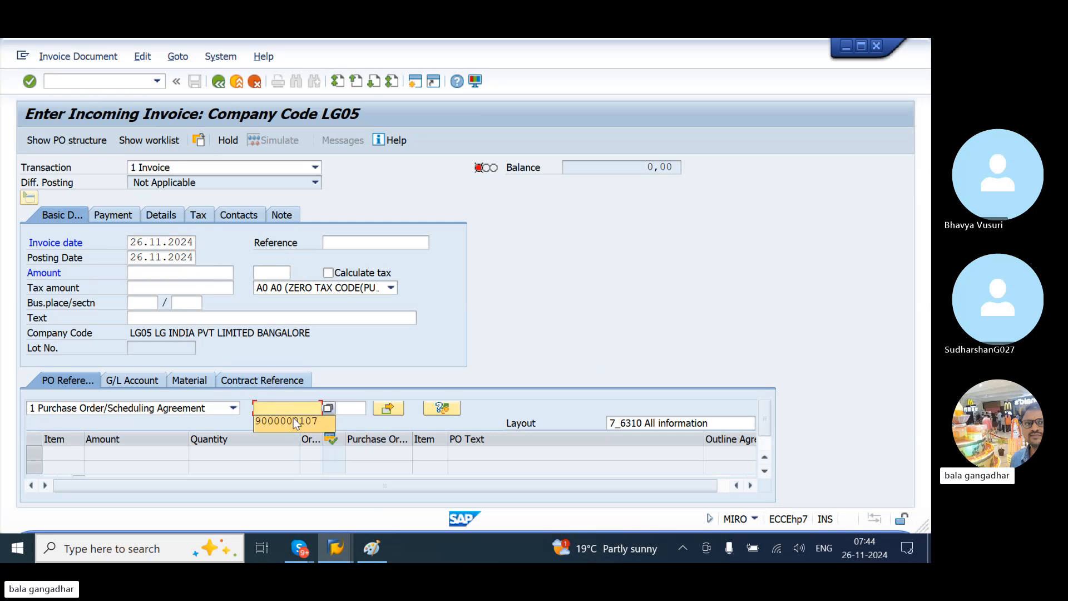
pyautogui.click(298, 420)
pyautogui.click(299, 409)
pyautogui.click(310, 423)
pyautogui.click(292, 409)
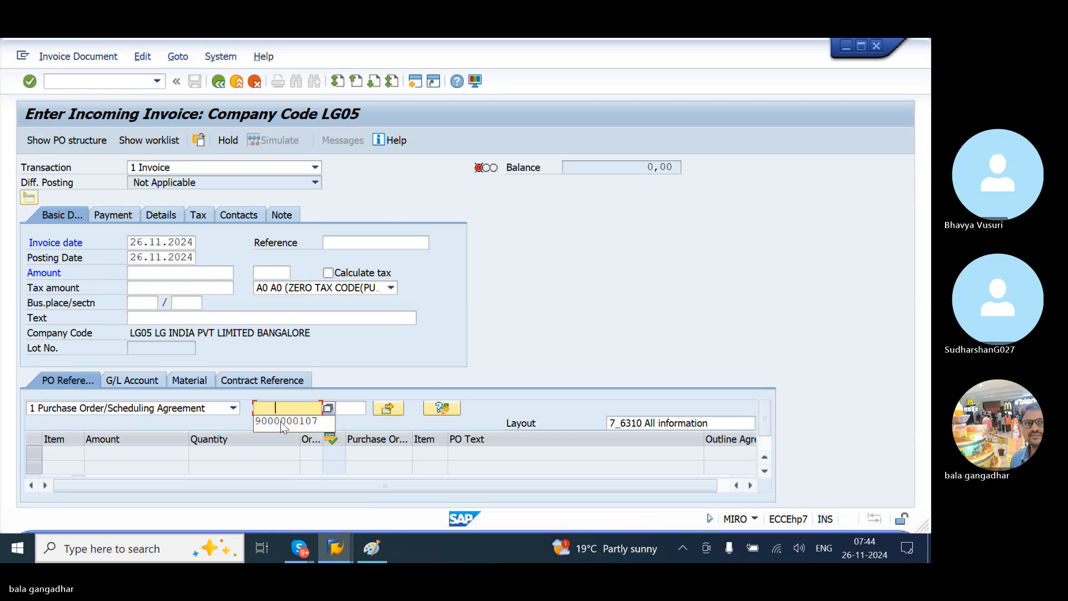
pyautogui.click(280, 421)
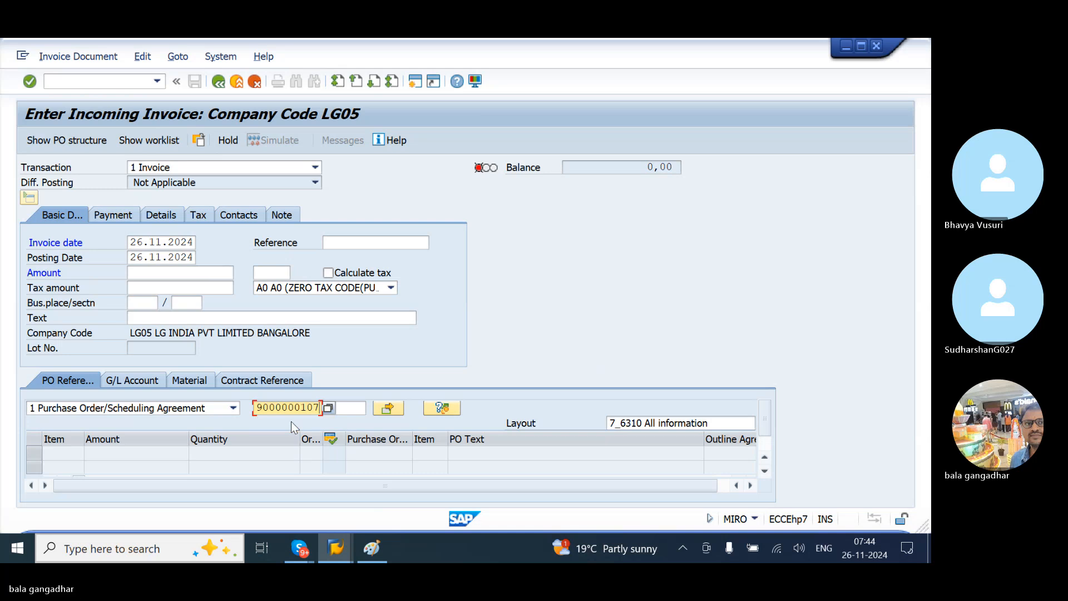
pyautogui.press('BackSpace')
pyautogui.write('8')
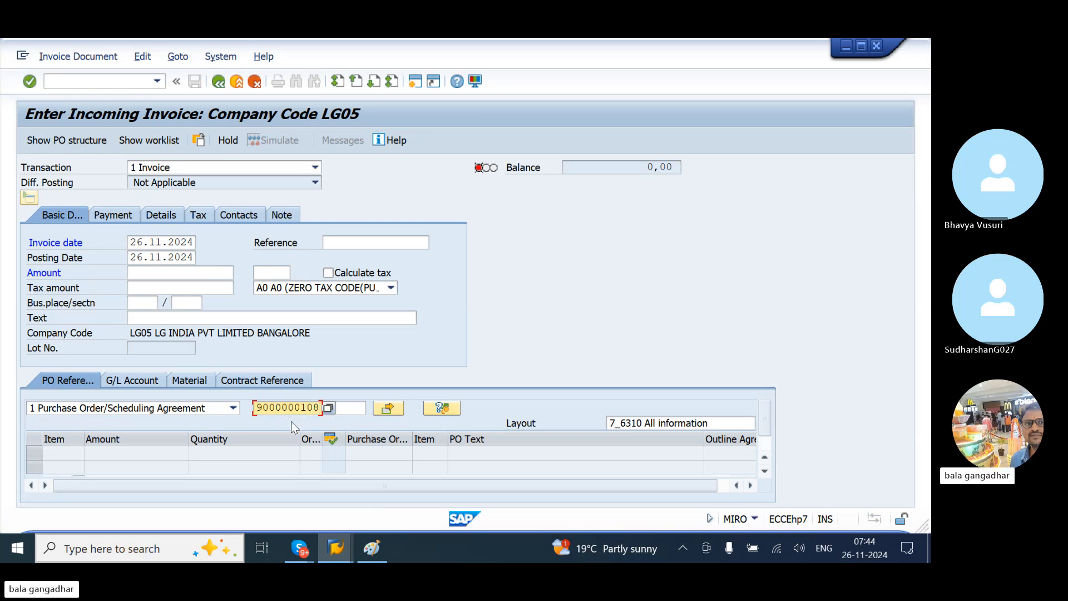
pyautogui.press('Return')
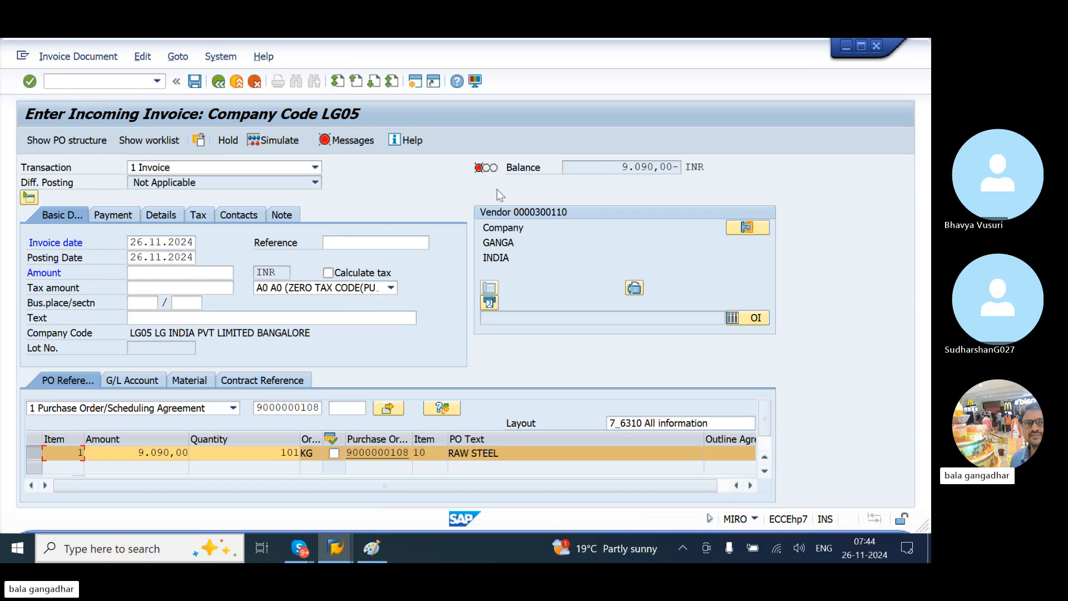
# Step: Set the invoice amount to 9090 and the payment baseline date to 26.11.2024
pyautogui.click(165, 274)
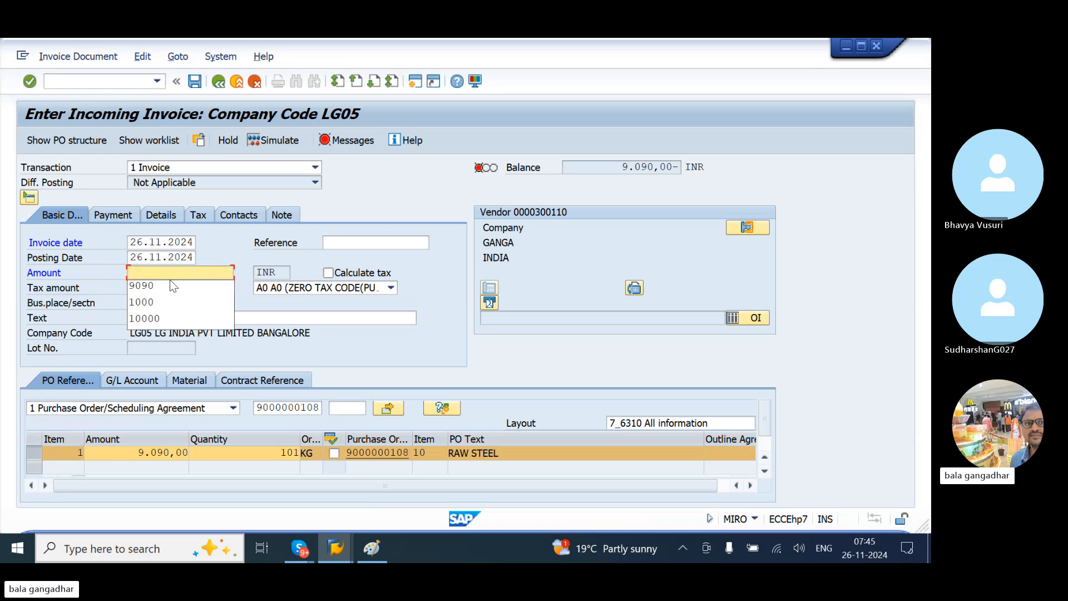
pyautogui.click(172, 282)
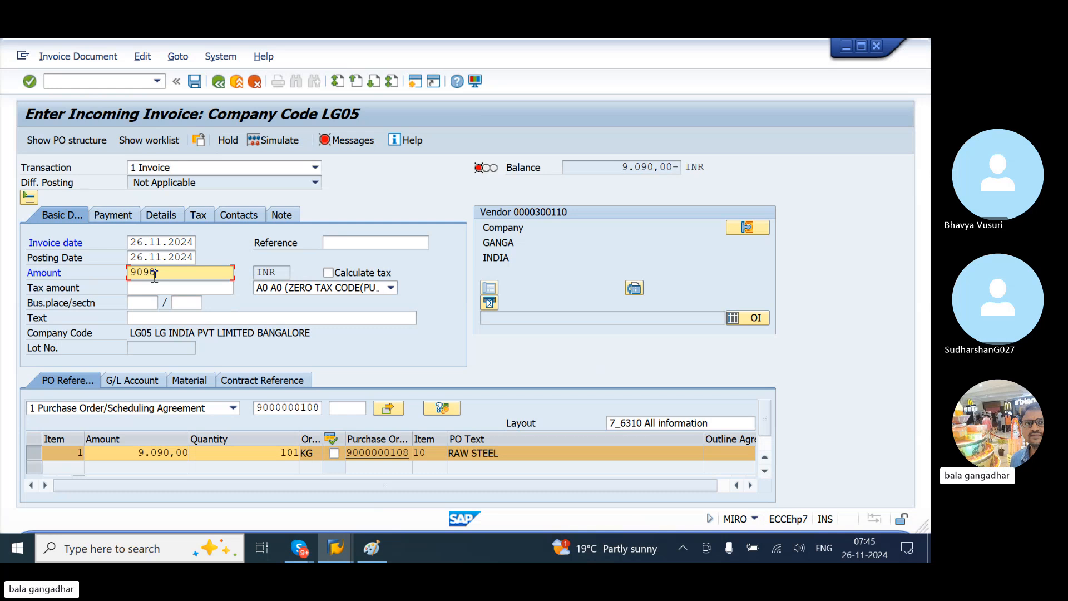
pyautogui.press('Return')
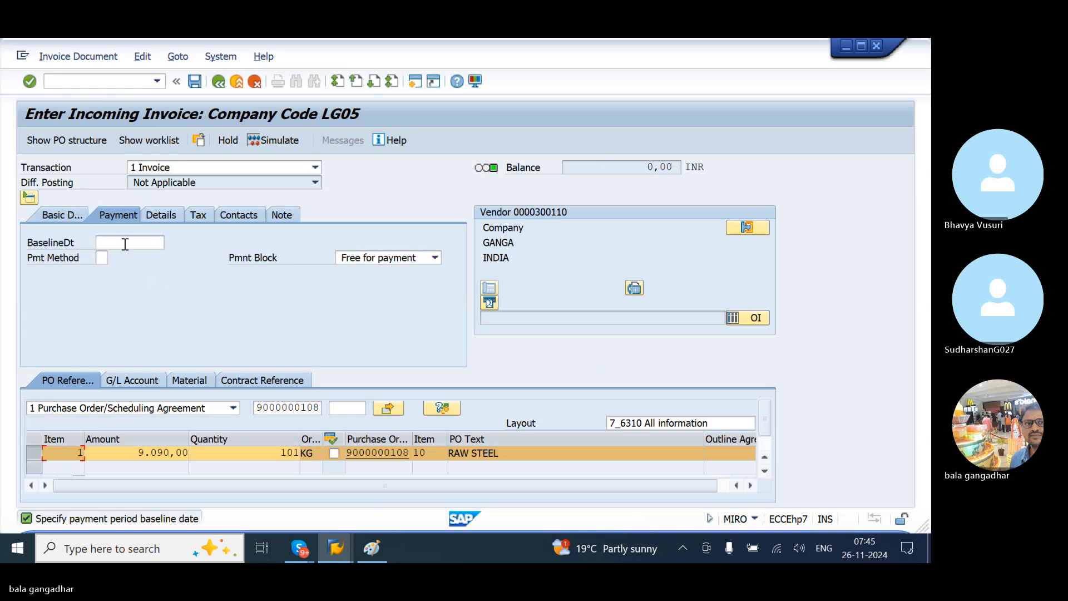
pyautogui.click(125, 245)
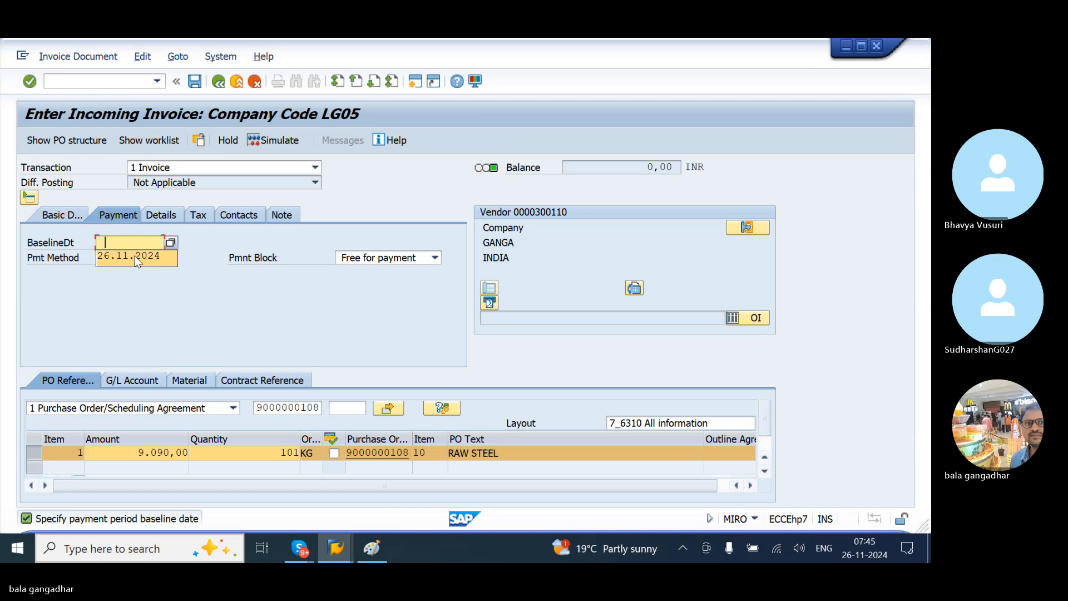
pyautogui.click(136, 258)
pyautogui.press('Return')
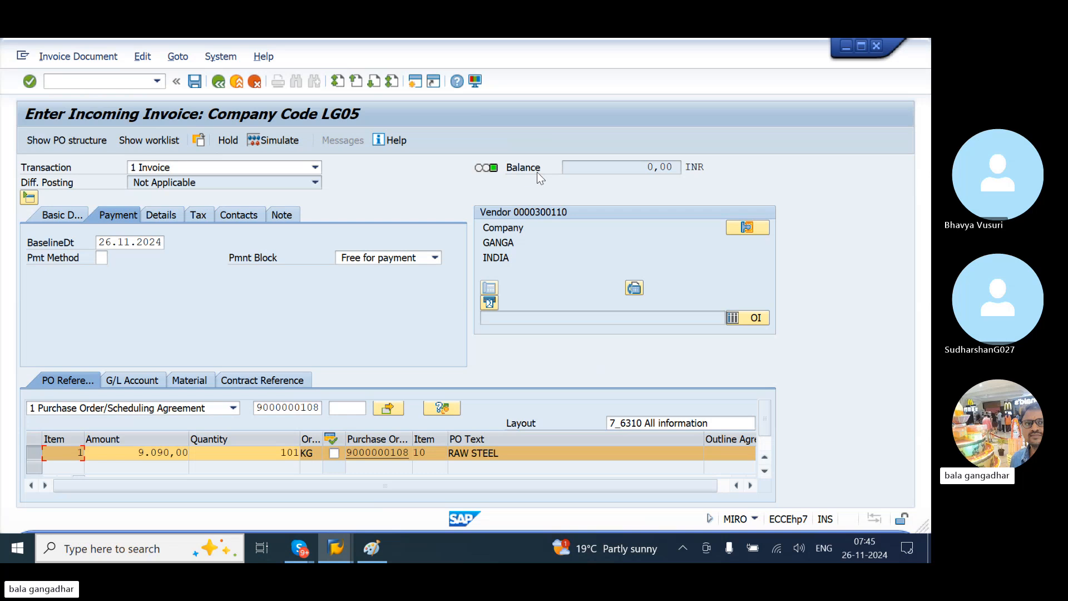
# Step: Simulate the invoice, review its debit, credit and balance totals, and post it
pyautogui.click(285, 140)
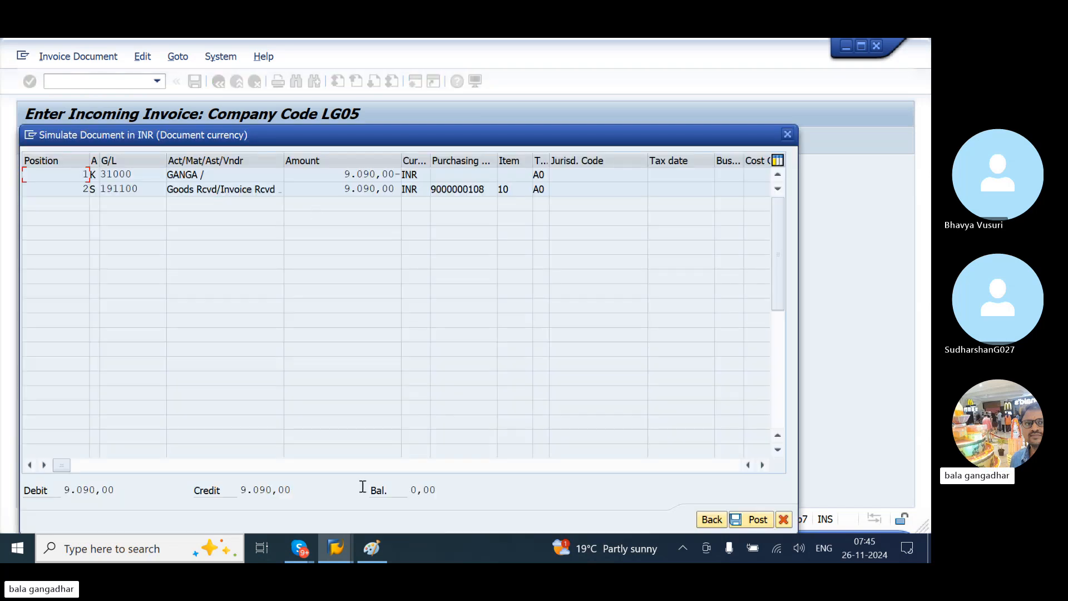
pyautogui.moveTo(409, 493); pyautogui.dragTo(508, 493)
pyautogui.moveTo(141, 492); pyautogui.dragTo(35, 490)
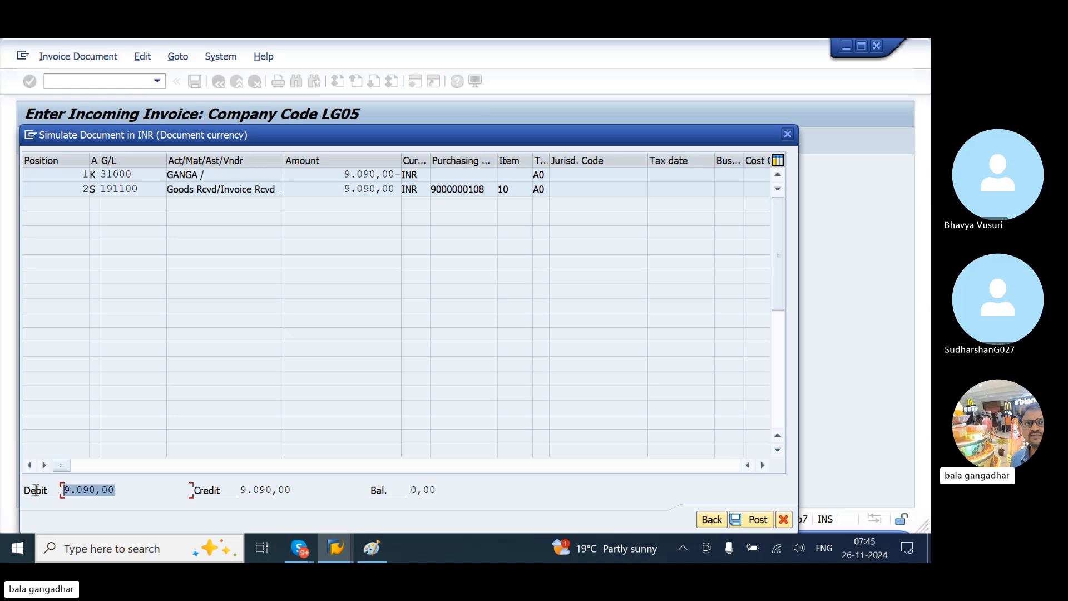
pyautogui.click(235, 490)
pyautogui.click(297, 489)
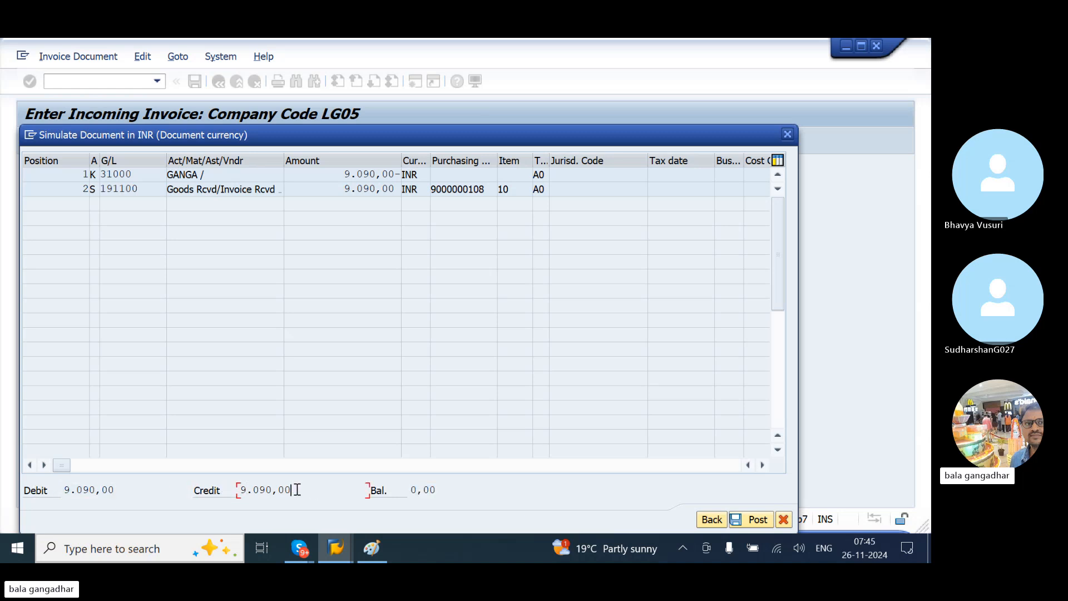
pyautogui.moveTo(297, 490); pyautogui.dragTo(179, 503)
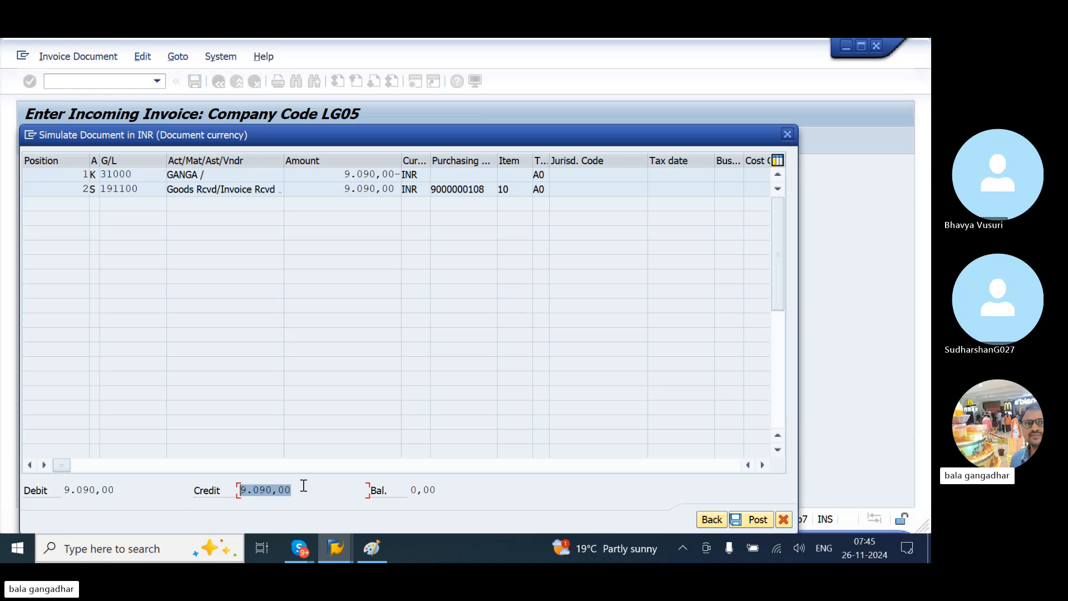
pyautogui.click(754, 519)
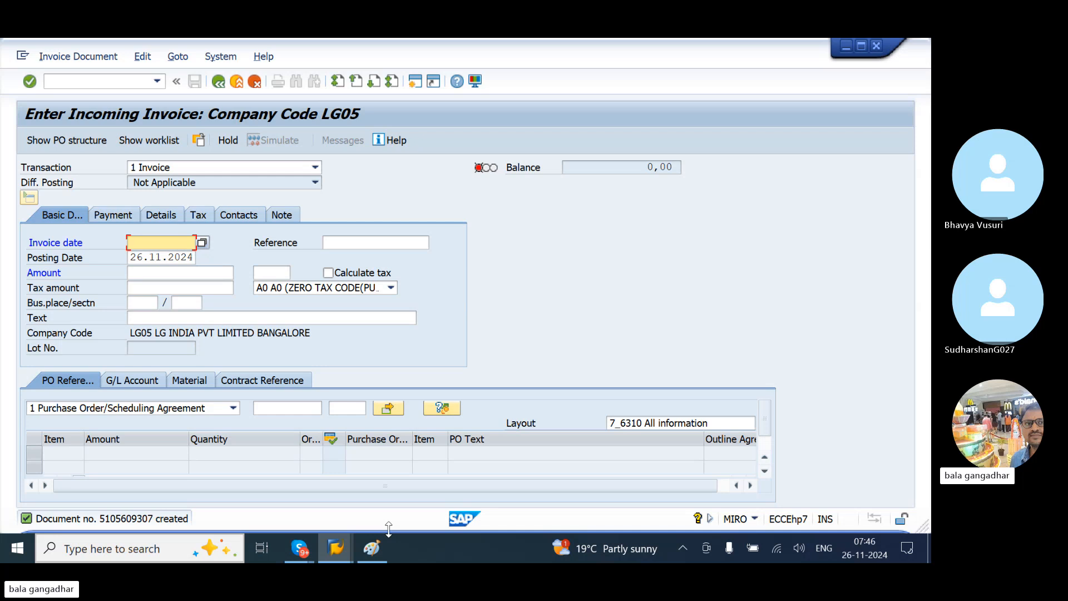
# Step: Switch to Paint and add a text box below the INVOICE CONFIGURATIONS box with the lines PO RETURN and GOODS RETURN, separated by a blank line
pyautogui.click(371, 548)
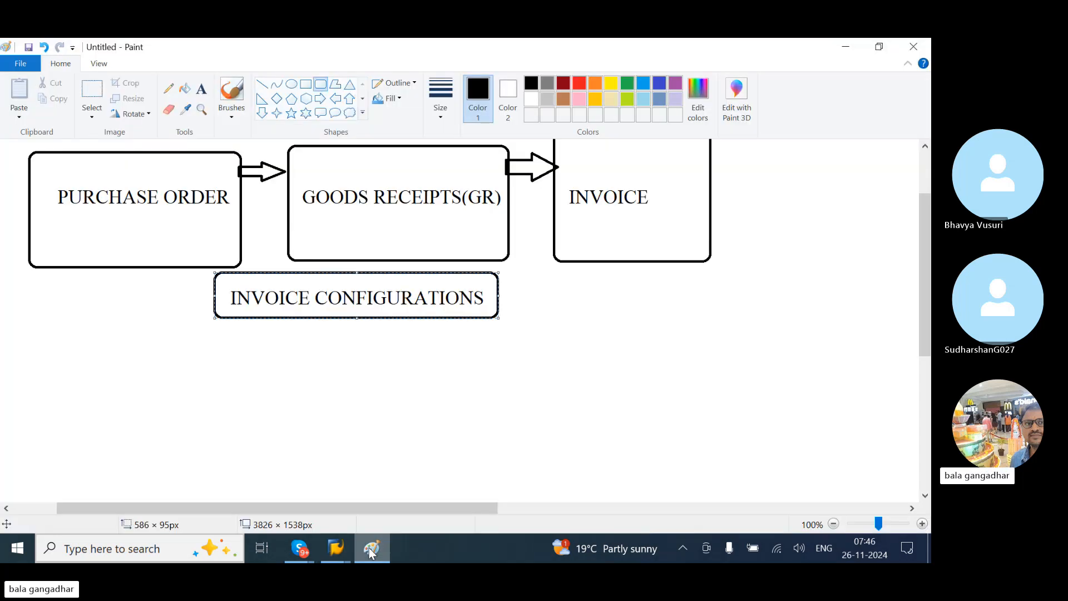
pyautogui.click(202, 90)
pyautogui.click(140, 342)
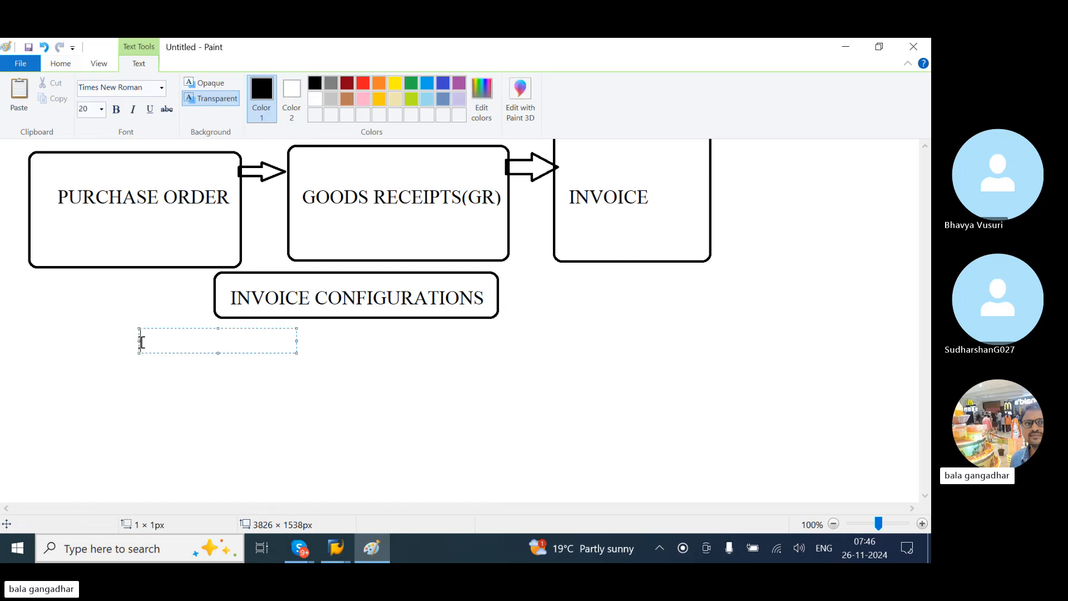
pyautogui.write('PO RETURN')
pyautogui.press('Return')
pyautogui.press('Return')
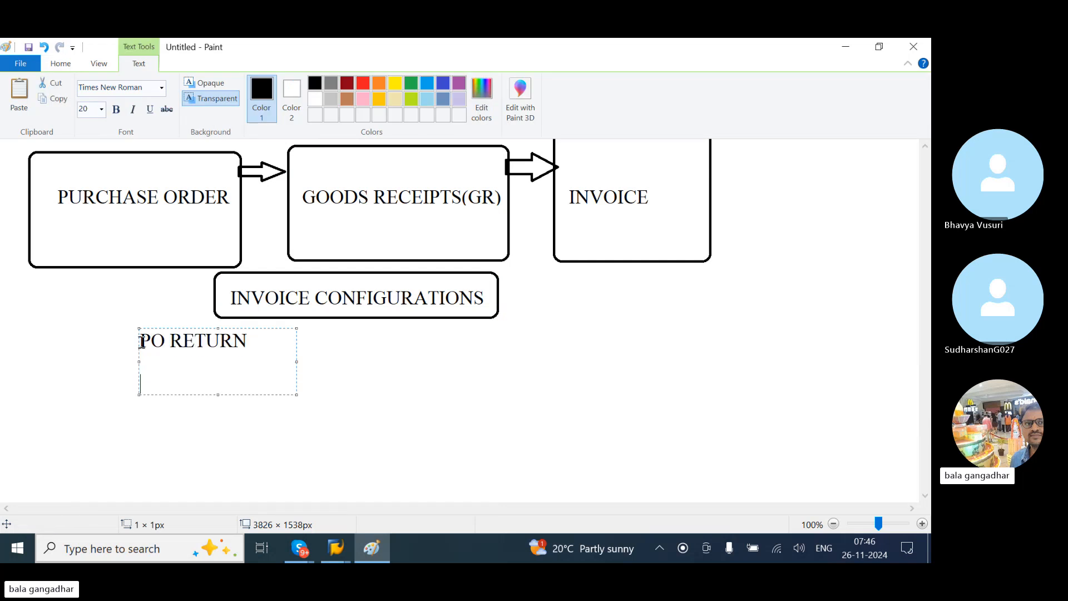
pyautogui.write('GOODS REC')
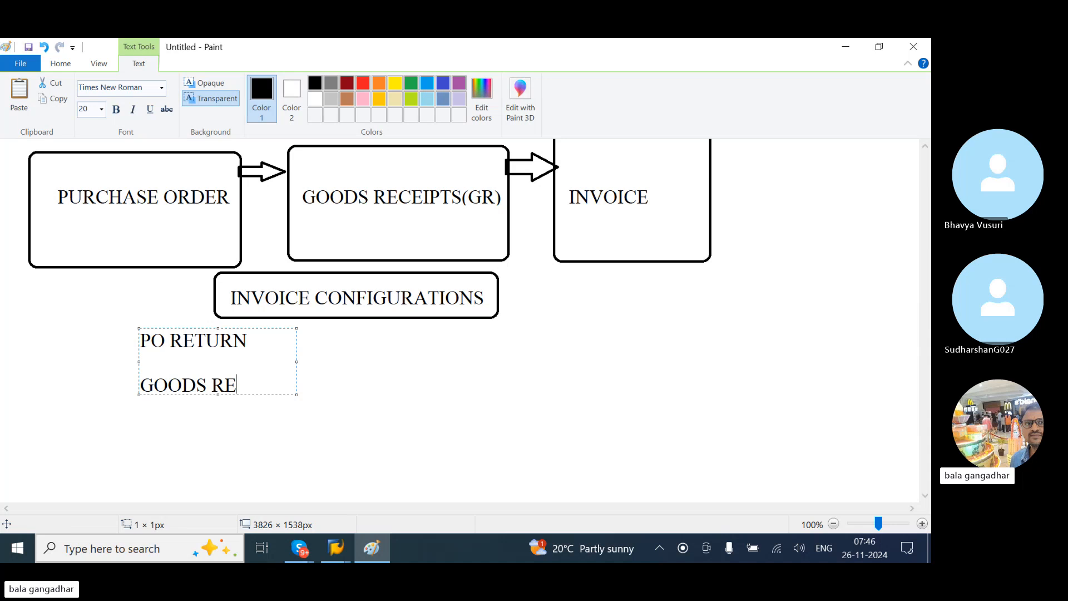
pyautogui.press('BackSpace')
pyautogui.write('TURN')
pyautogui.press('Return')
pyautogui.press('Return')
# Step: Add the line COMPANY TO VENDOR below GOODS RETURN and widen the text box so it fits on one line
pyautogui.write('COMPA')
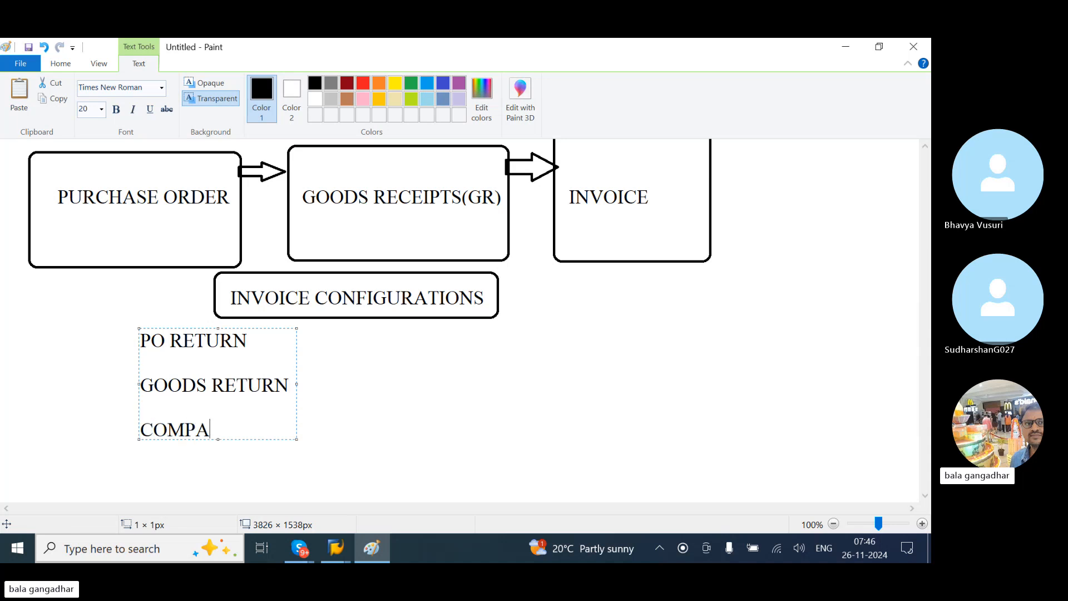
pyautogui.write('NY    TO VENDOR')
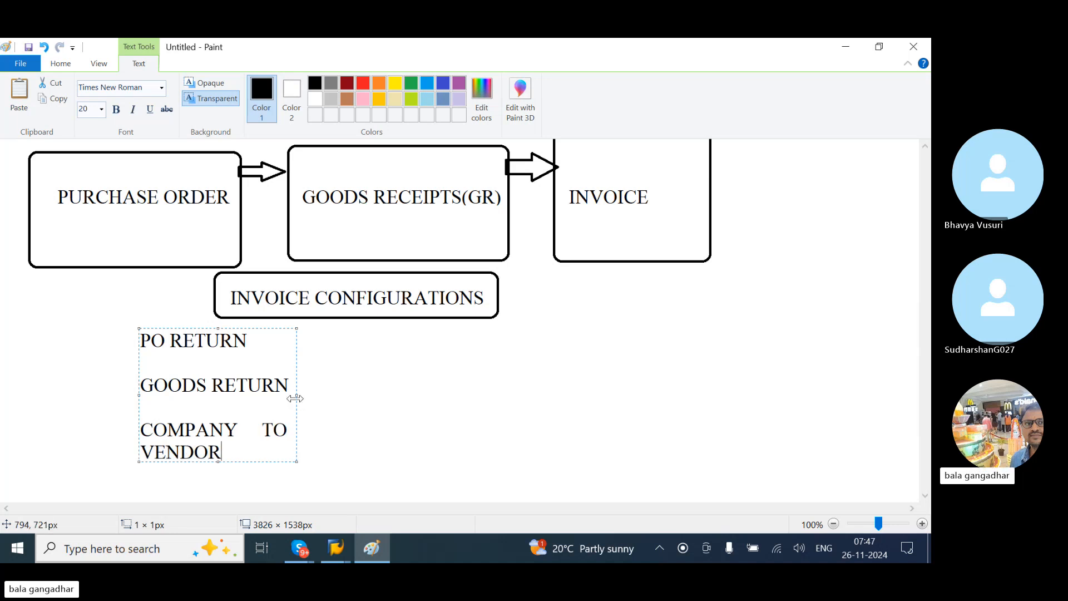
pyautogui.moveTo(296, 398); pyautogui.dragTo(615, 426)
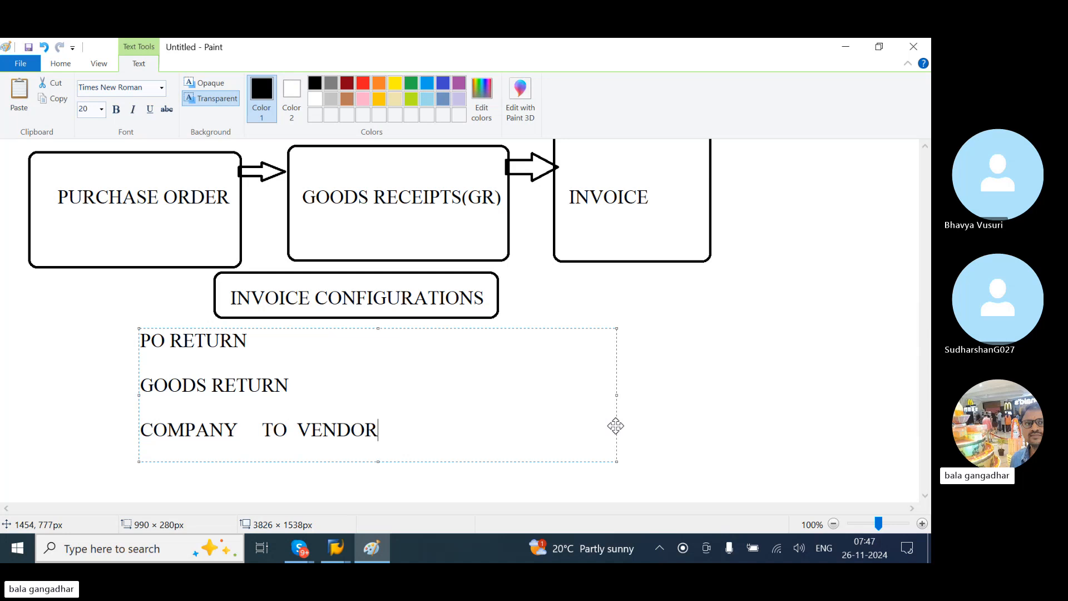
# Step: Add the lines INVOICE - 9090 and RETURNED TO VENDOR beneath COMPANY TO VENDOR in the text box
pyautogui.press('Return')
pyautogui.write('INVOICE ')
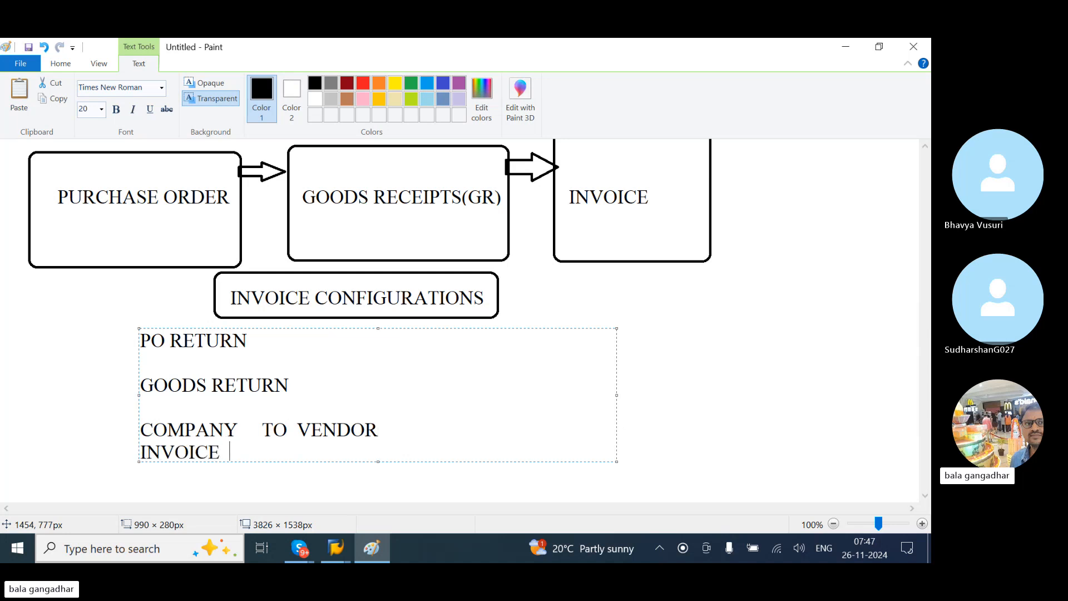
pyautogui.write(' - 9090')
pyautogui.press('Return')
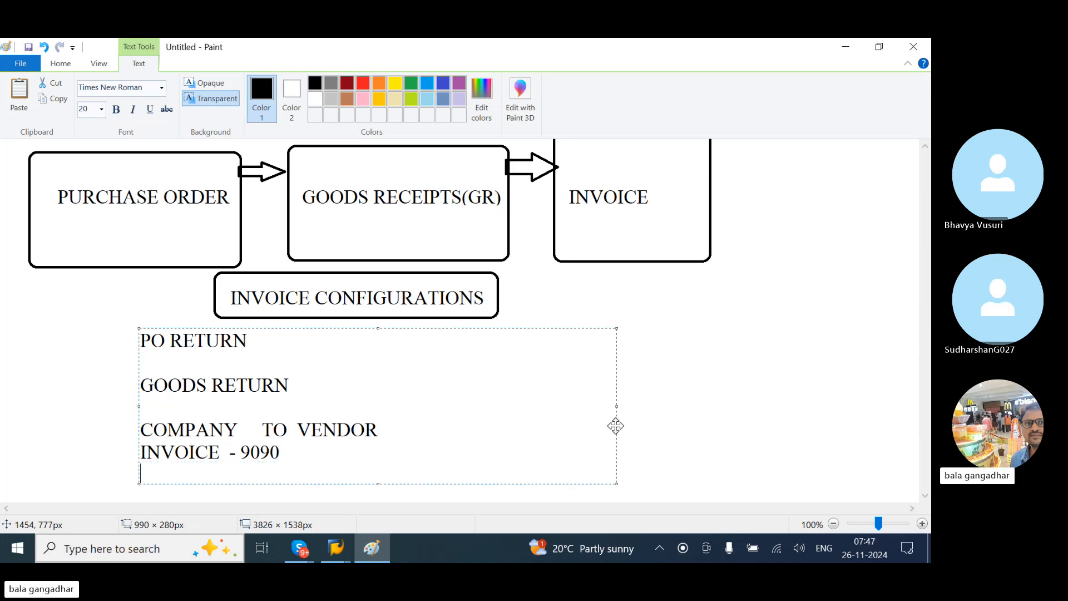
pyautogui.write('RETU')
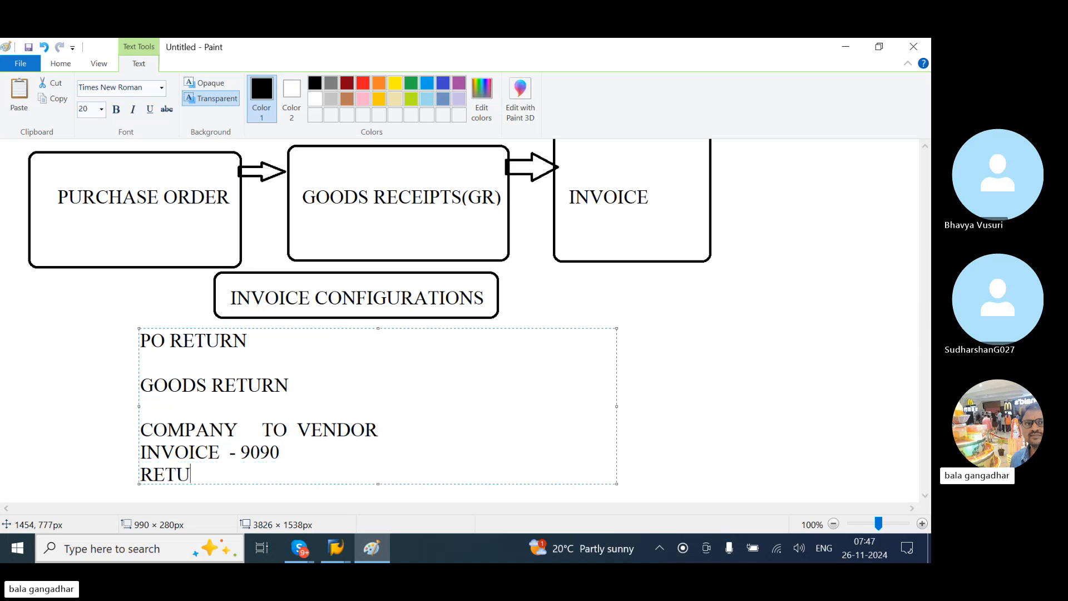
pyautogui.write('RNED TO V')
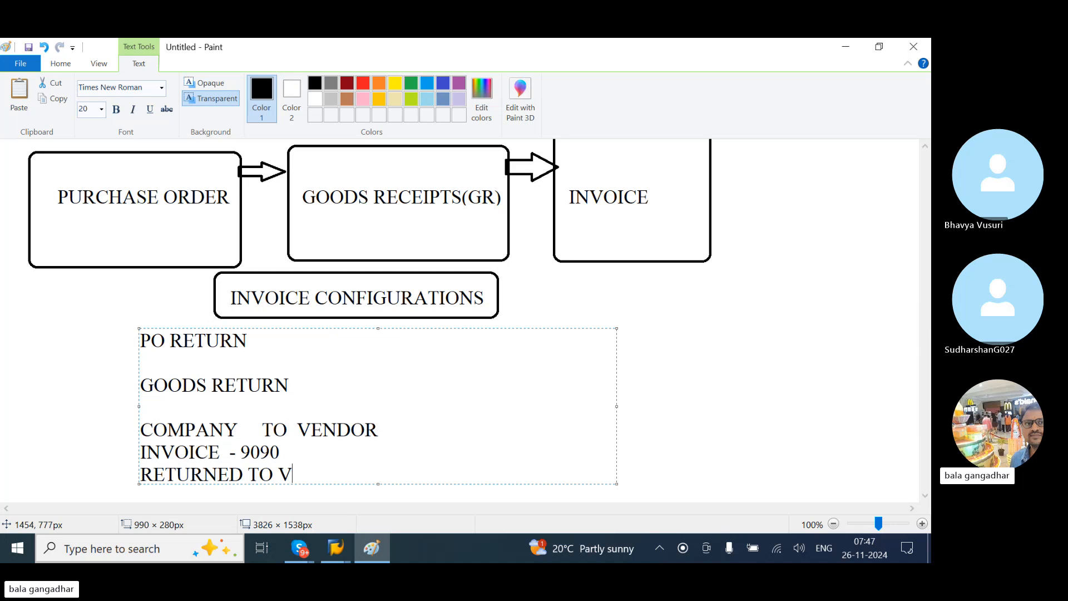
pyautogui.write('ENDOR')
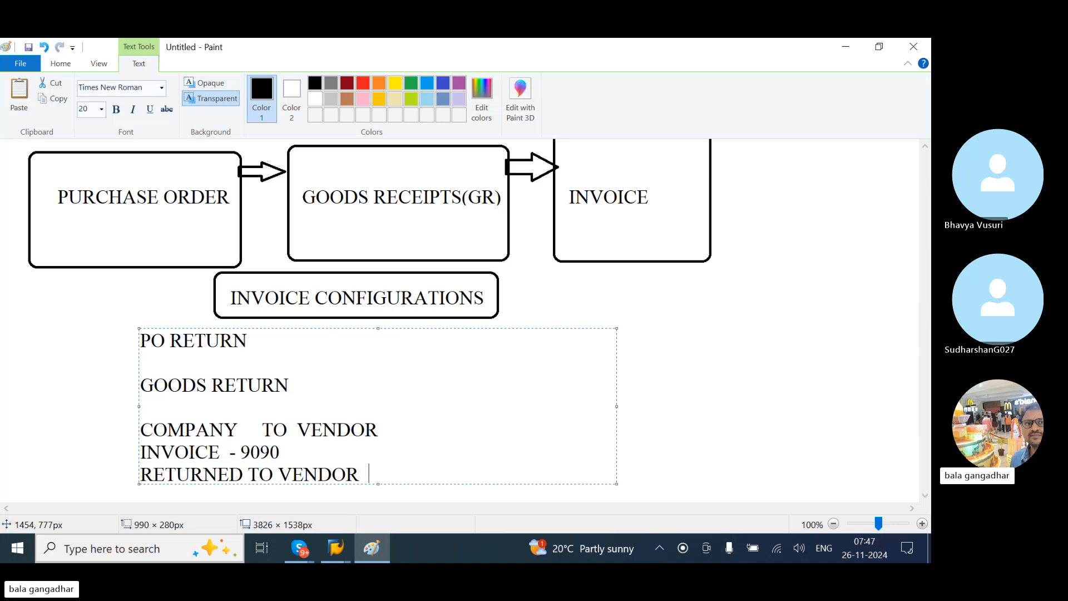
# Step: Append -9090 to the RETURNED TO VENDOR line and add the line CREDIT MEMO - 9090 beneath it
pyautogui.write('-900')
pyautogui.press('BackSpace')
pyautogui.write('90')
pyautogui.press('Return')
pyautogui.write('C')
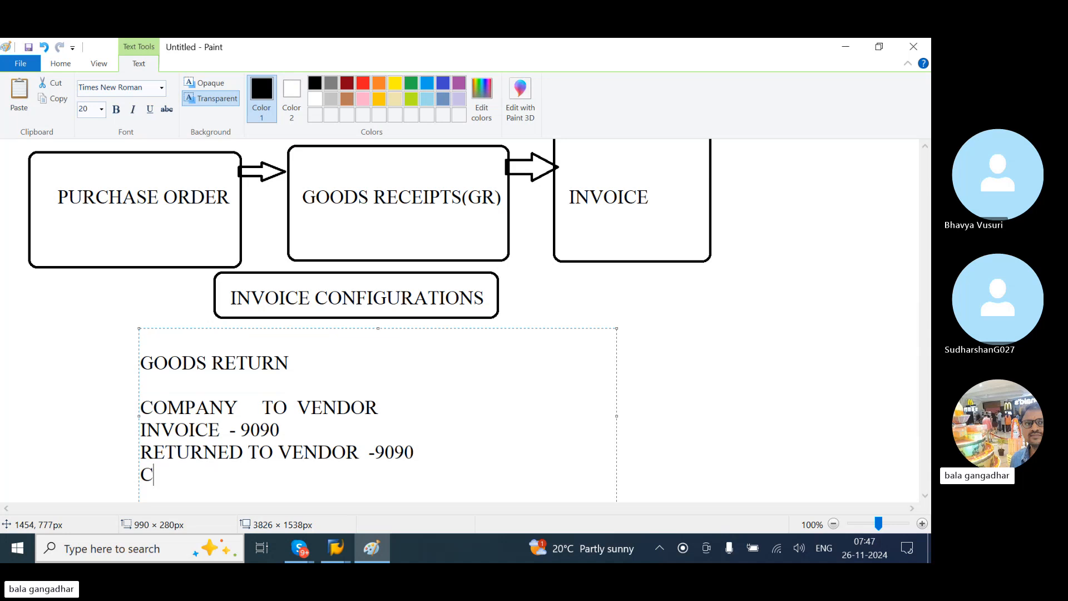
pyautogui.write('REDIT ')
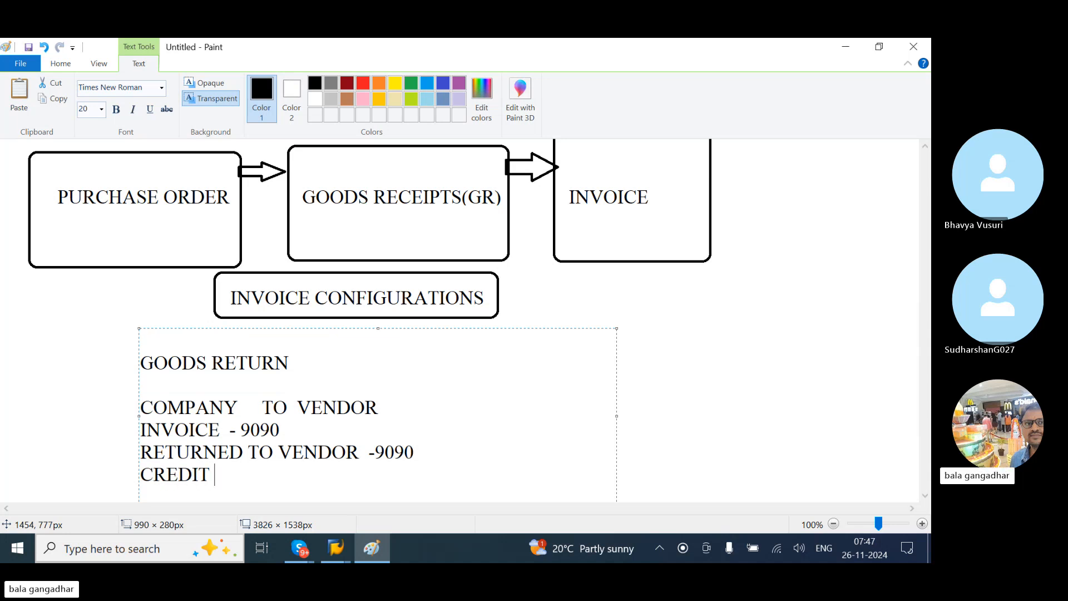
pyautogui.write('MEMO  -')
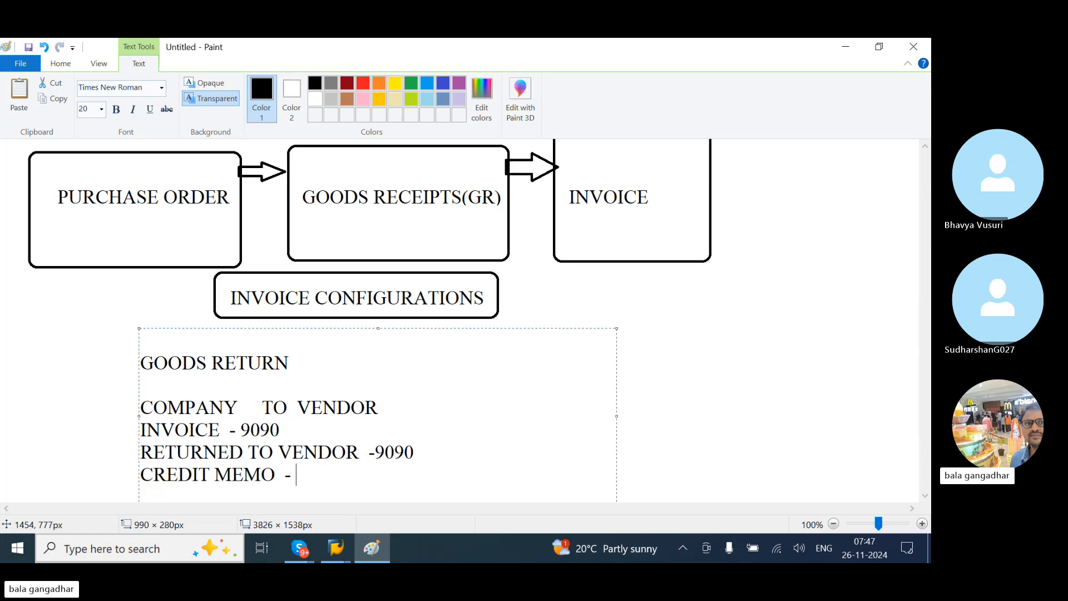
pyautogui.write('9090')
# Step: Delete the -9090 amount from the end of the RETURNED TO VENDOR line
pyautogui.press('BackSpace')
pyautogui.press('BackSpace')
pyautogui.press('BackSpace')
pyautogui.press('BackSpace')
pyautogui.press('BackSpace')
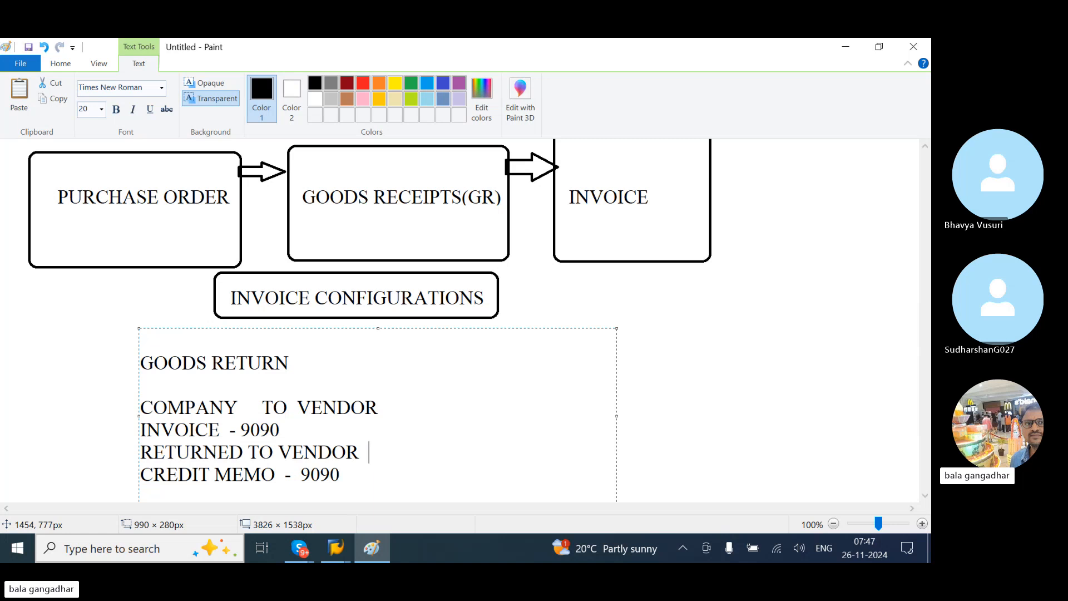
# Step: Append (VENDOR WILL PAY TO COMP) to the CREDIT MEMO - 9090 line and commit the text to the canvas
pyautogui.click(354, 477)
pyautogui.write('(VED')
pyautogui.press('BackSpace')
pyautogui.press('Left')
pyautogui.press('Left')
pyautogui.write('NDO')
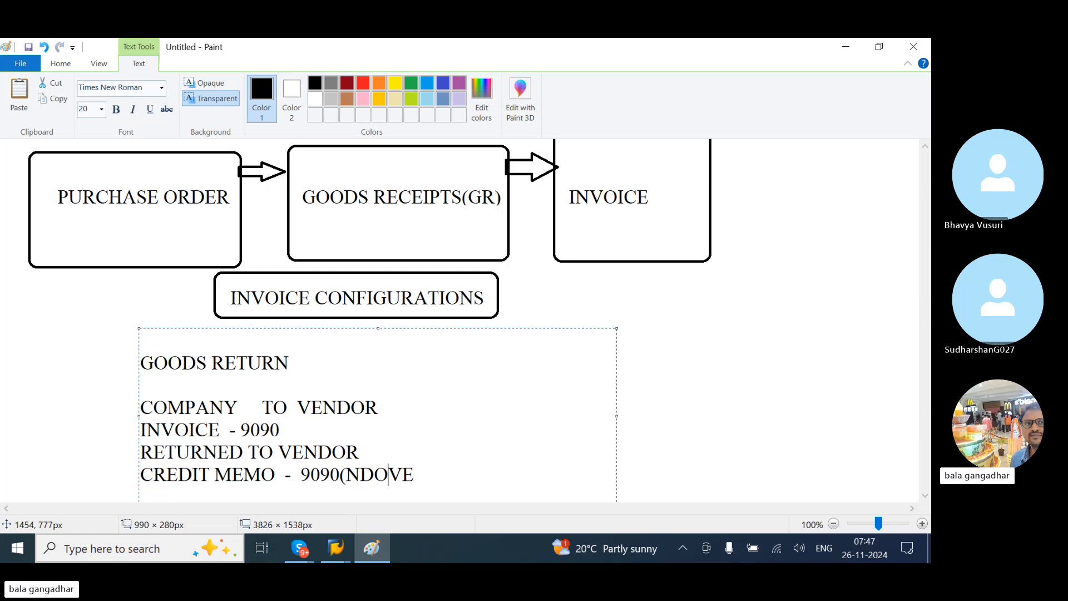
pyautogui.press('BackSpace')
pyautogui.press('BackSpace')
pyautogui.press('BackSpace')
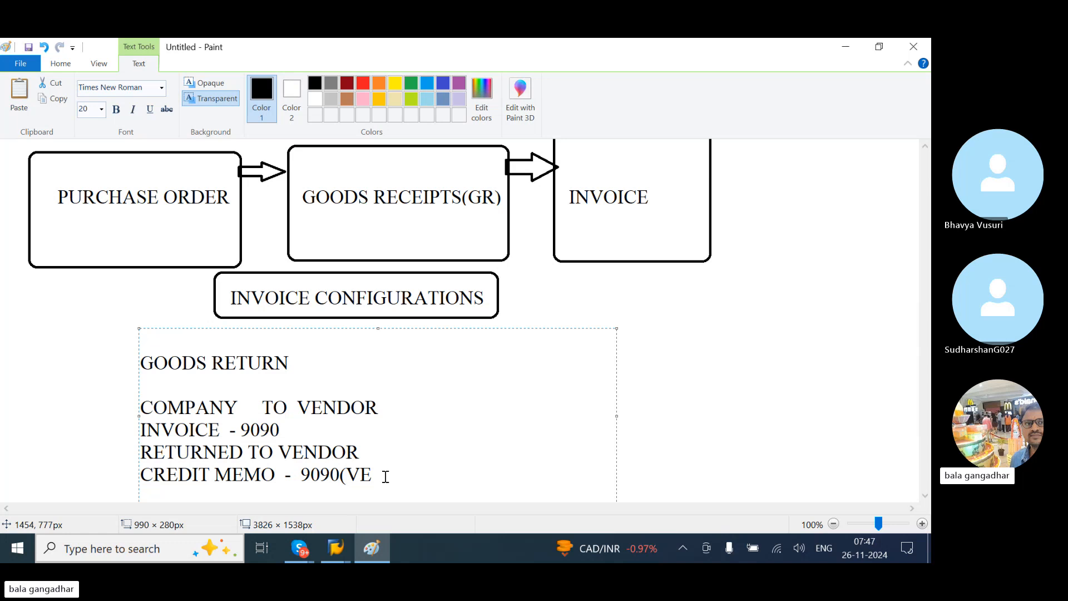
pyautogui.press('Right')
pyautogui.press('Right')
pyautogui.write('NDOR W')
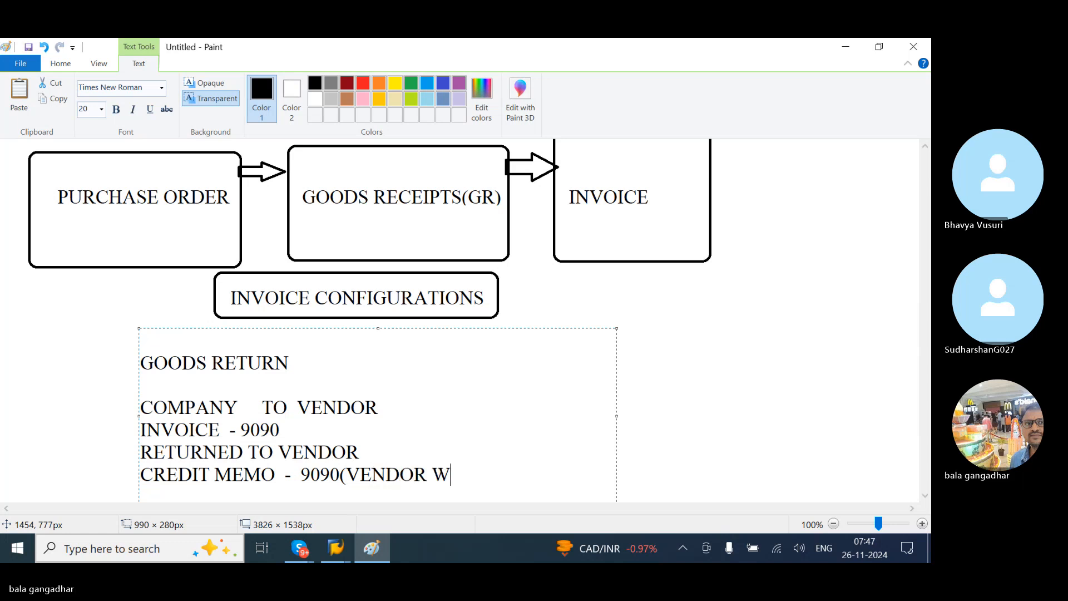
pyautogui.write('ILL PAY ')
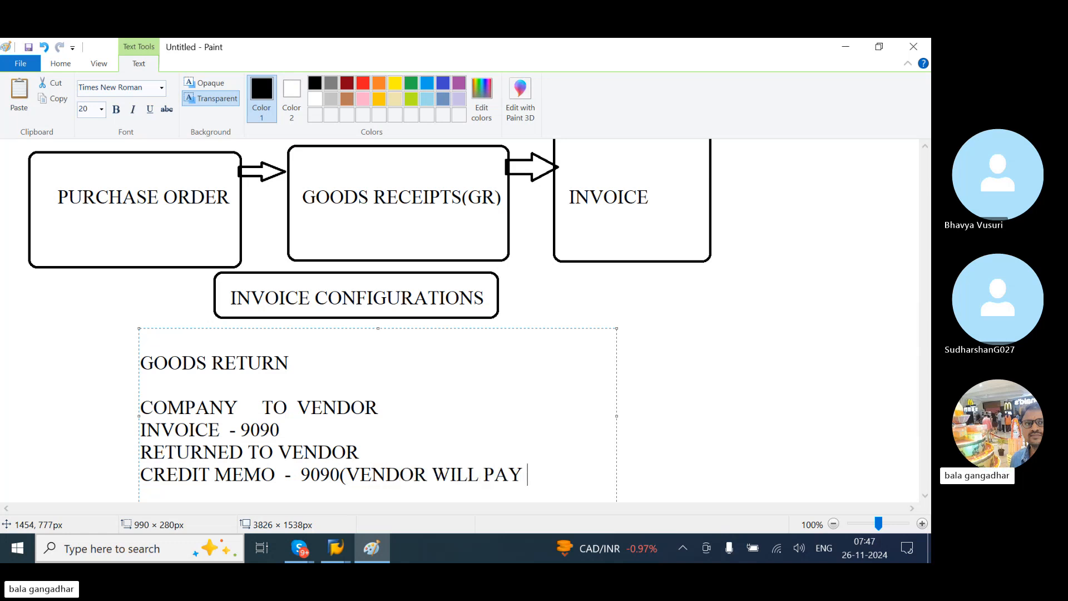
pyautogui.write('TO COMP')
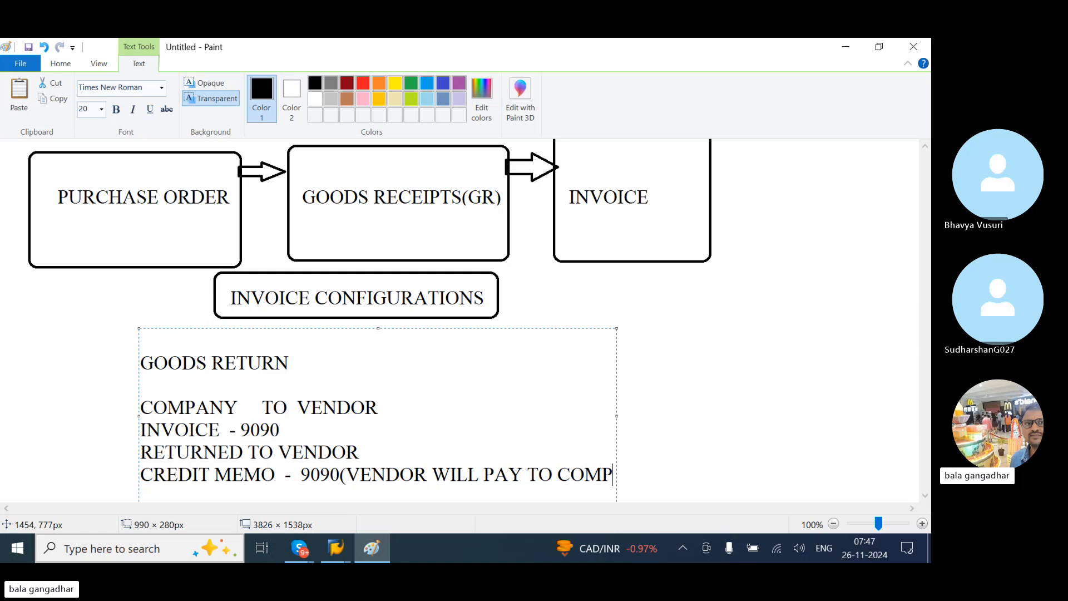
pyautogui.write(')')
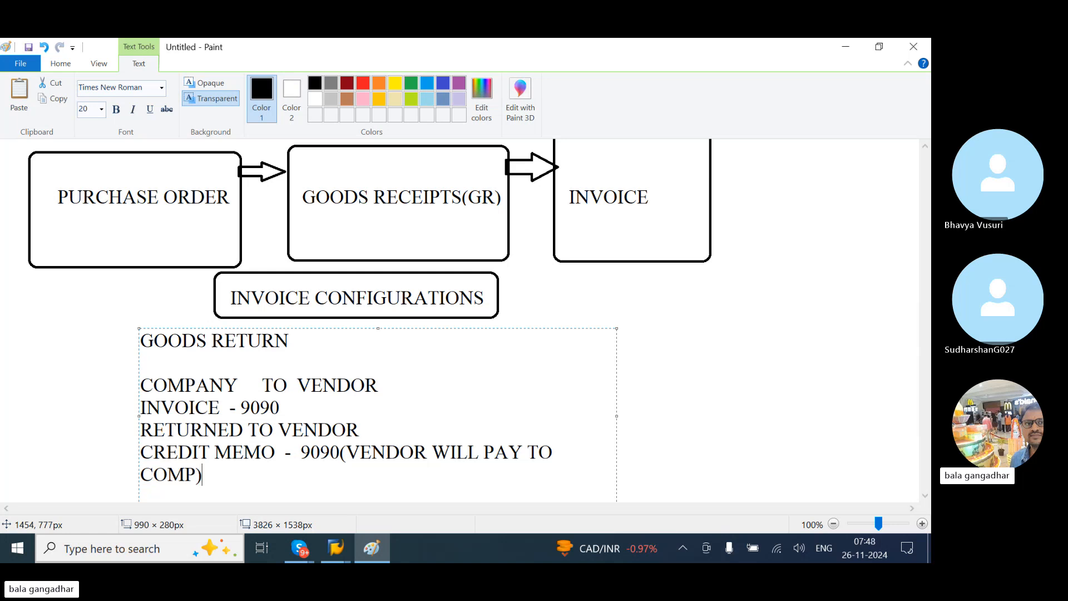
pyautogui.click(646, 398)
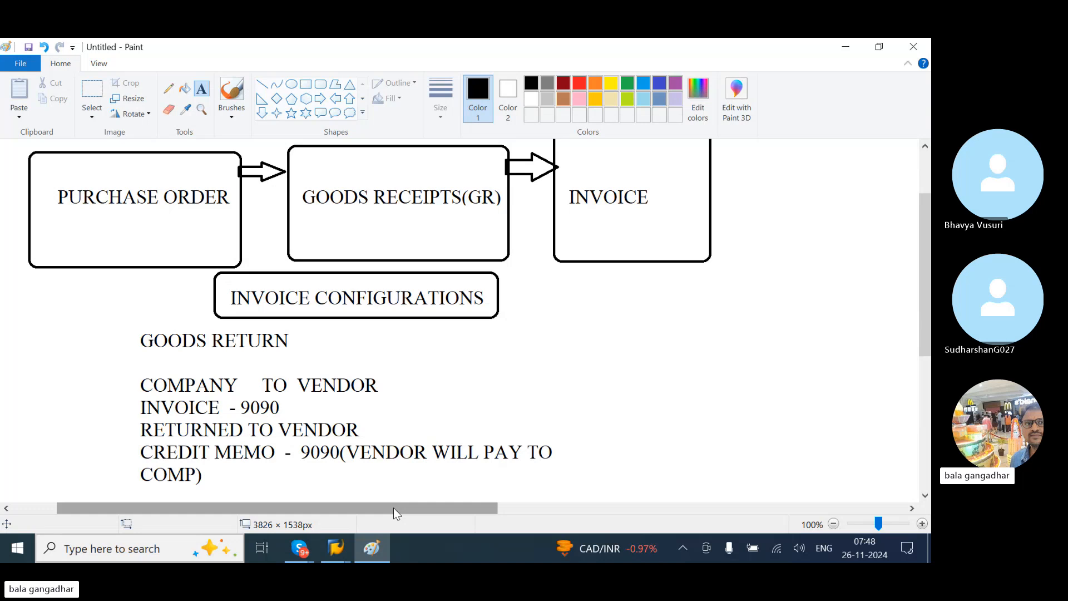
pyautogui.moveTo(393, 509); pyautogui.dragTo(445, 520)
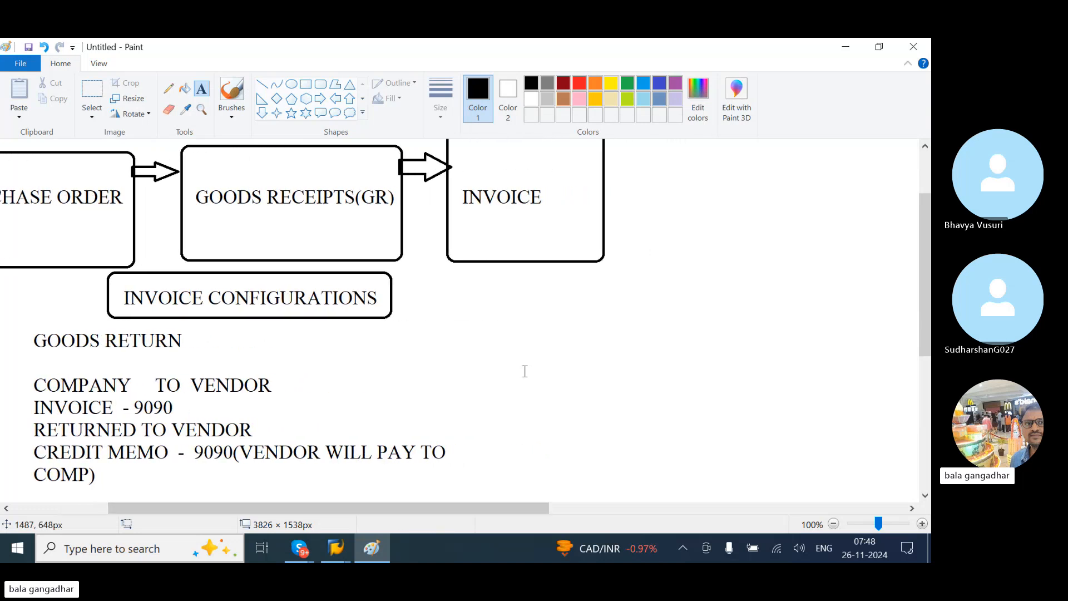
pyautogui.click(468, 432)
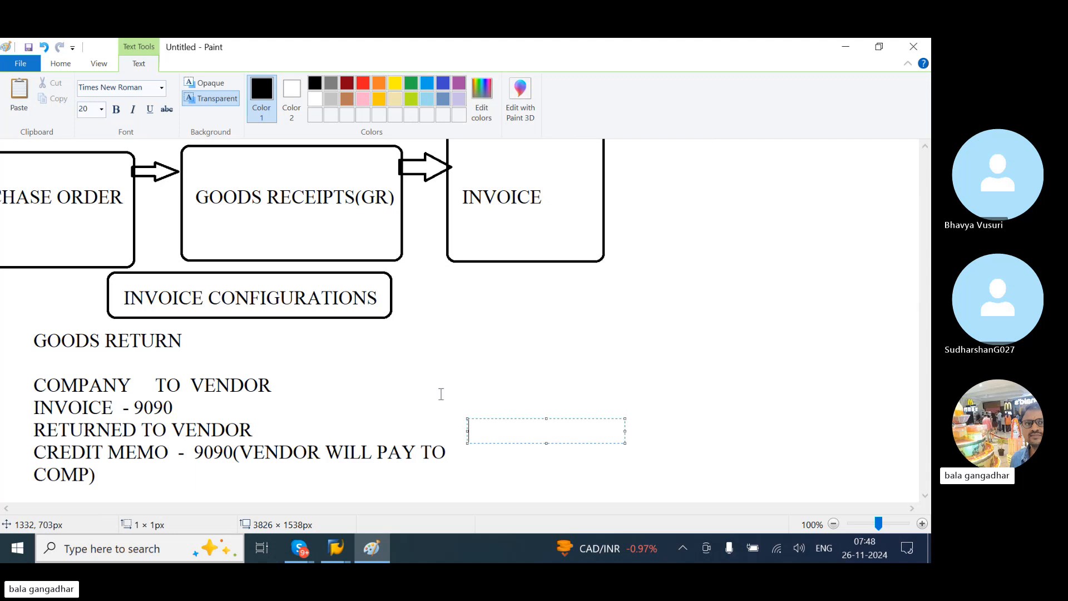
# Step: Switch to the SAP incoming invoice session, return to the Easy Access screen and start transaction ME21N
pyautogui.moveTo(336, 559)
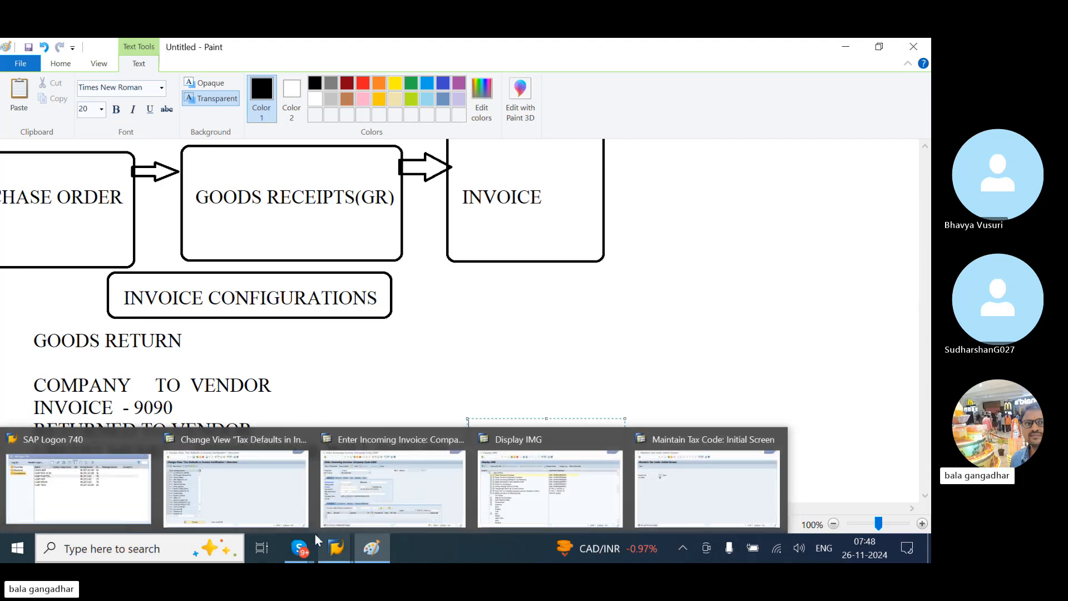
pyautogui.moveTo(279, 502)
pyautogui.click(392, 490)
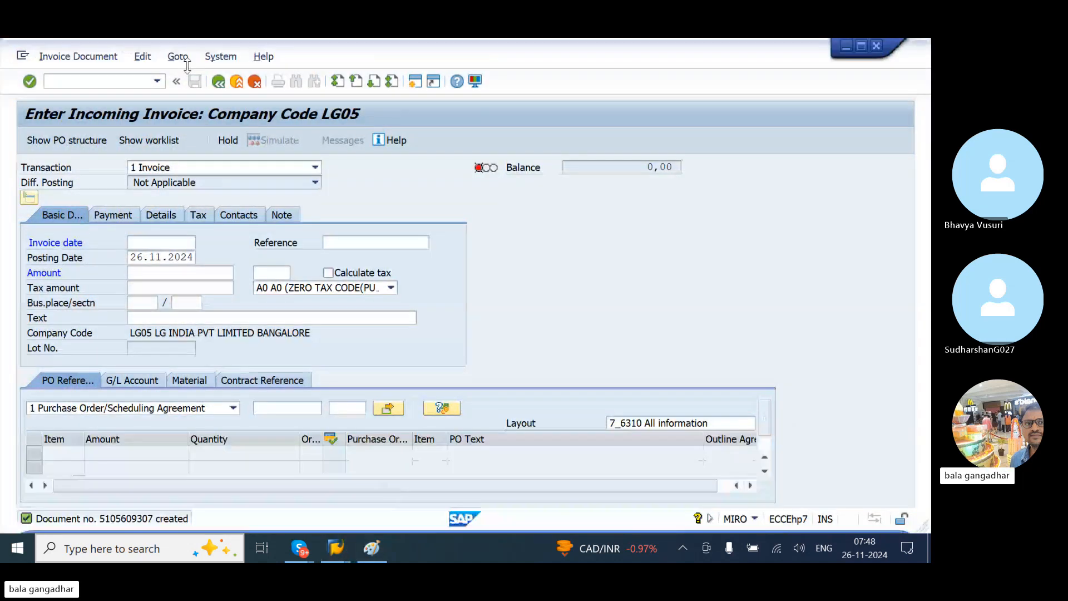
pyautogui.click(68, 78)
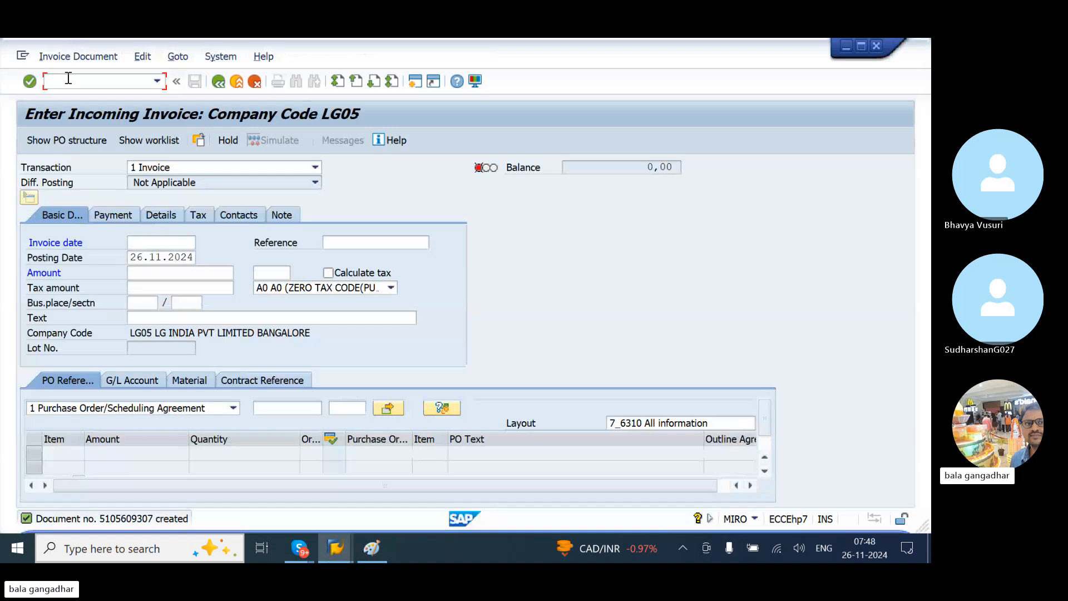
pyautogui.write('/N')
pyautogui.press('Return')
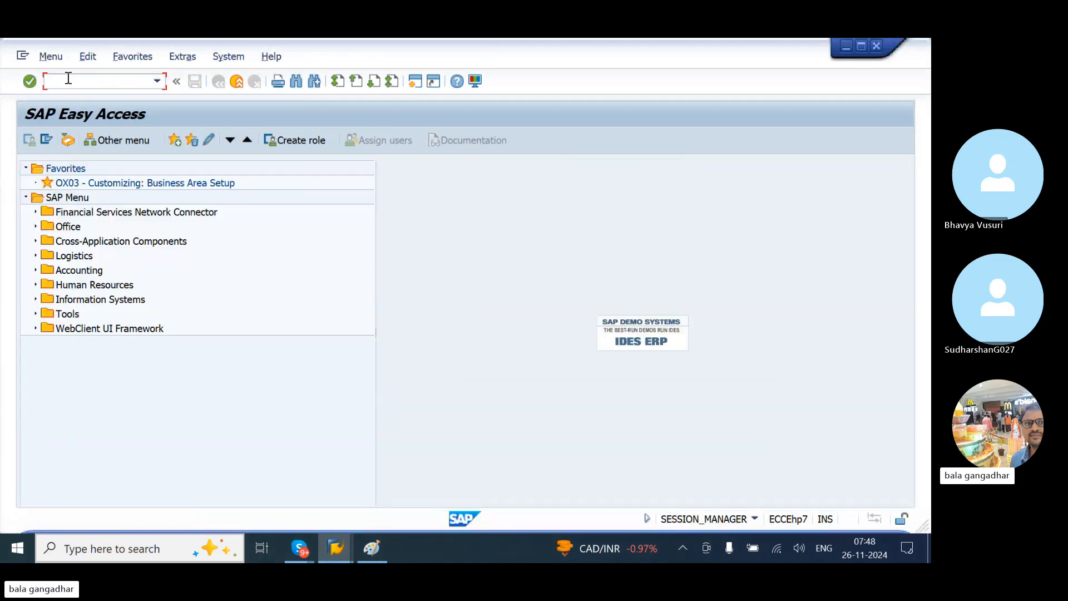
pyautogui.write('ME21N')
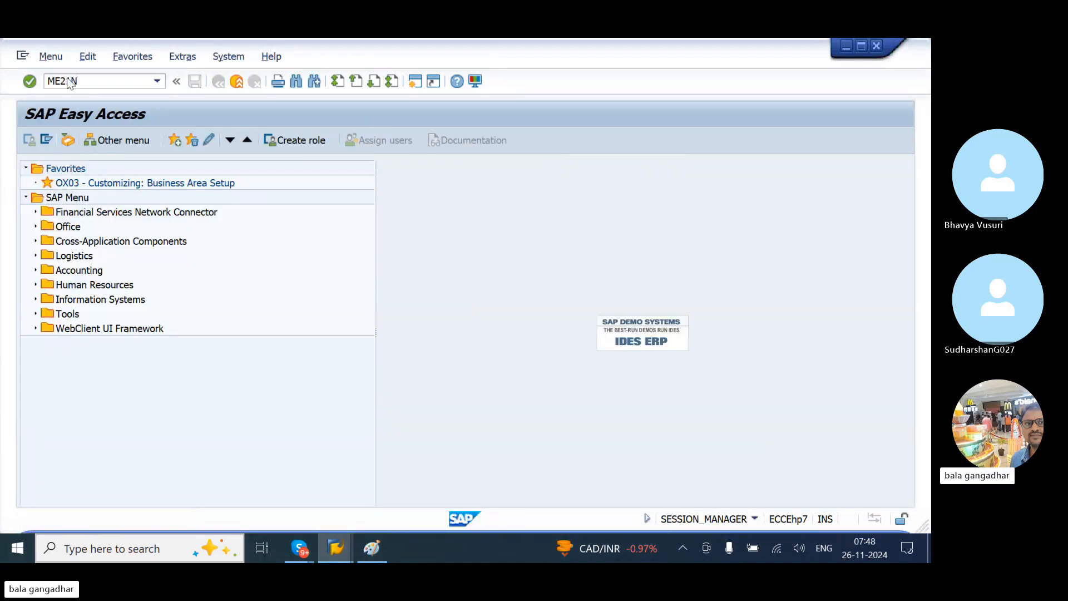
pyautogui.press('Return')
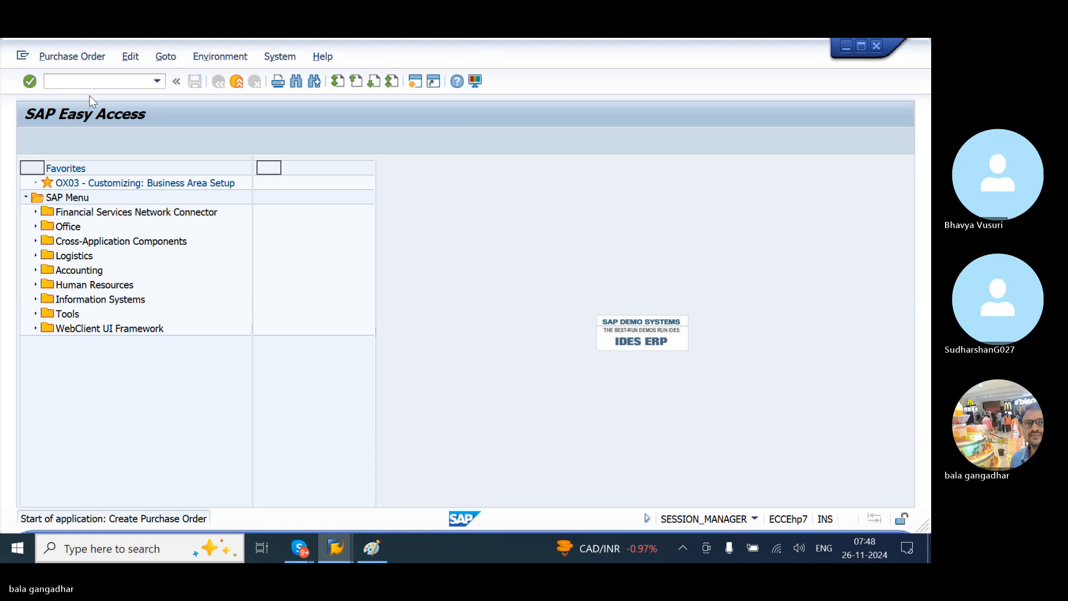
# Step: Turn on the document overview and list purchase orders using the preset document number and company code LG05 selection
pyautogui.click(135, 164)
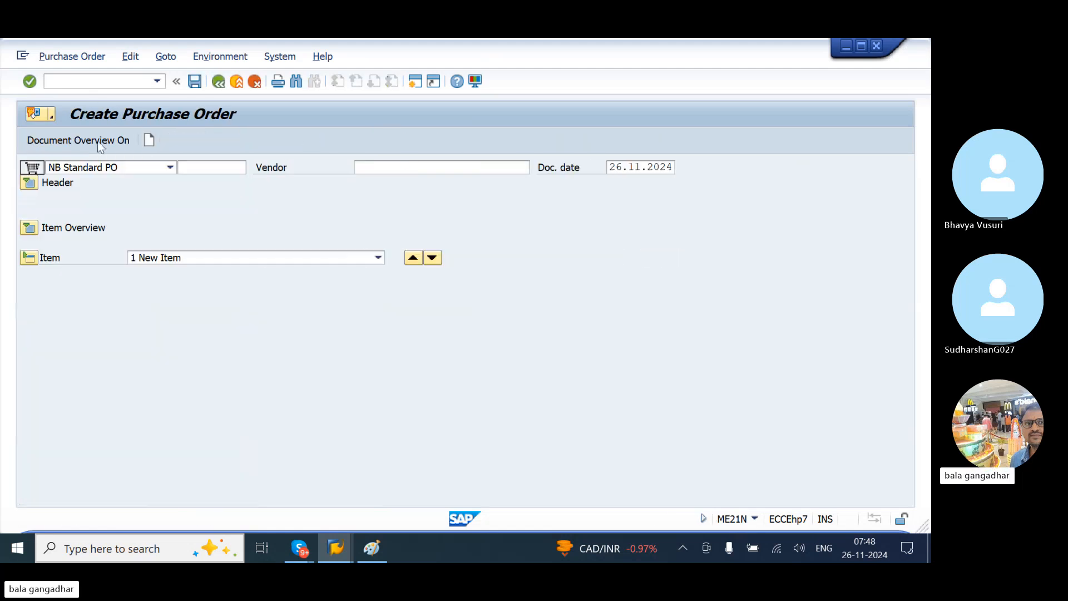
pyautogui.click(85, 140)
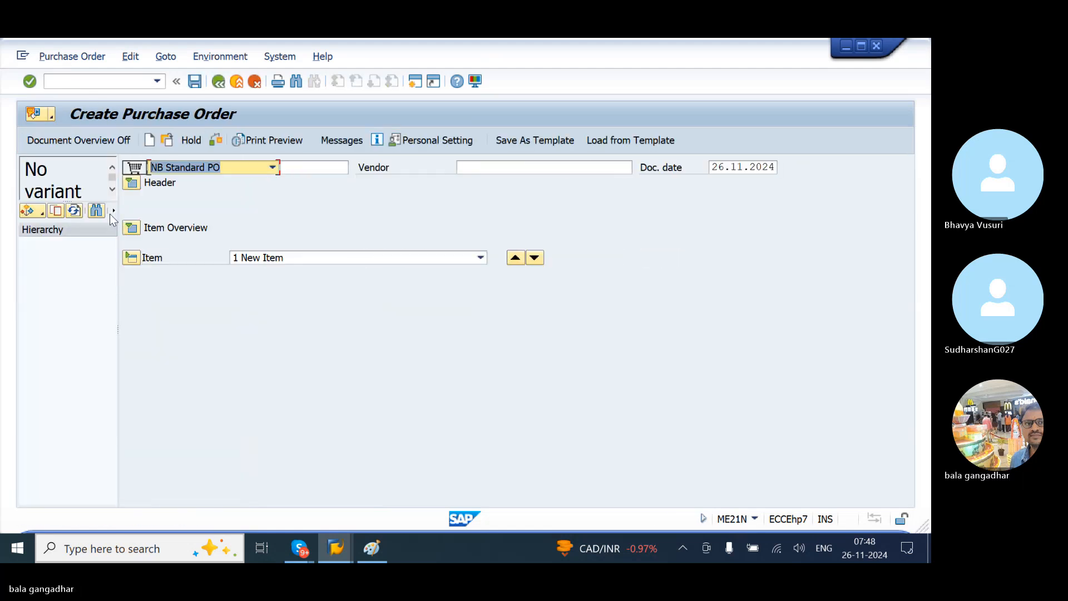
pyautogui.click(43, 212)
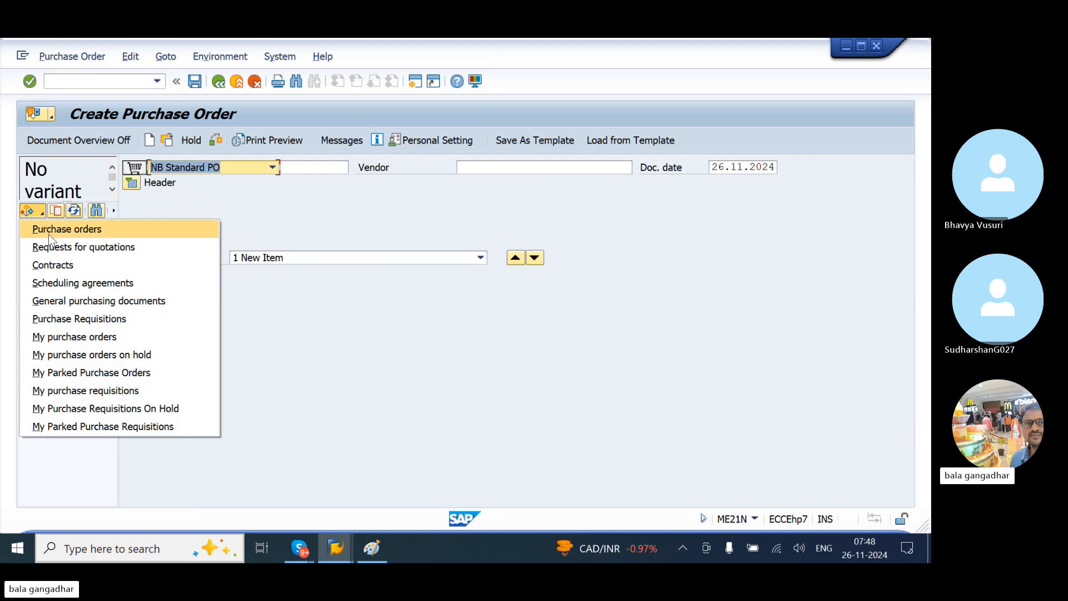
pyautogui.click(55, 228)
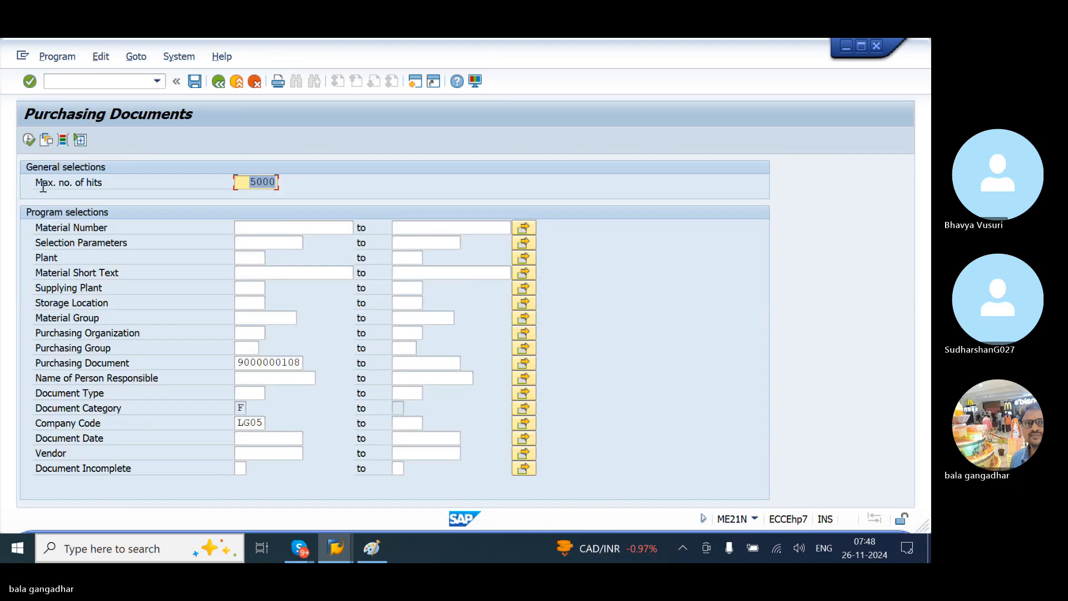
pyautogui.click(28, 139)
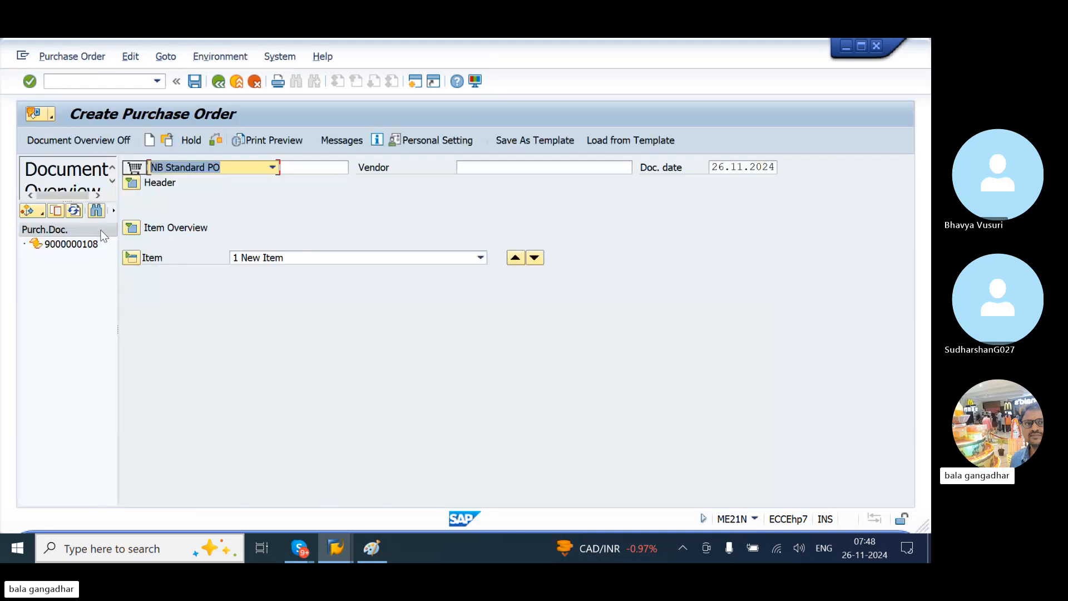
# Step: Adopt the listed purchase order as a template and save the copy as a new order despite the system messages
pyautogui.click(72, 245)
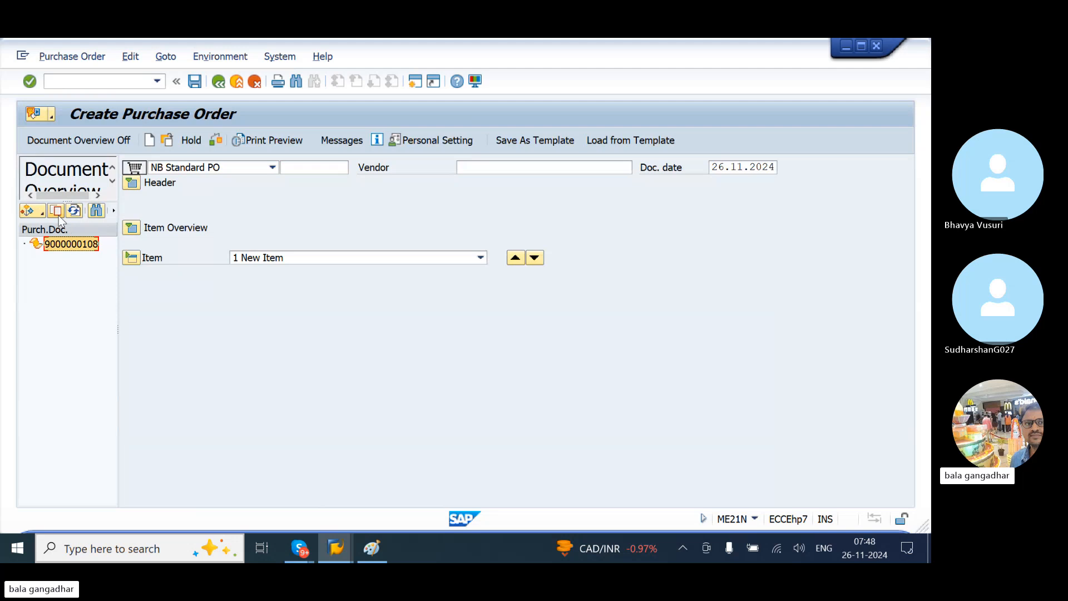
pyautogui.click(59, 215)
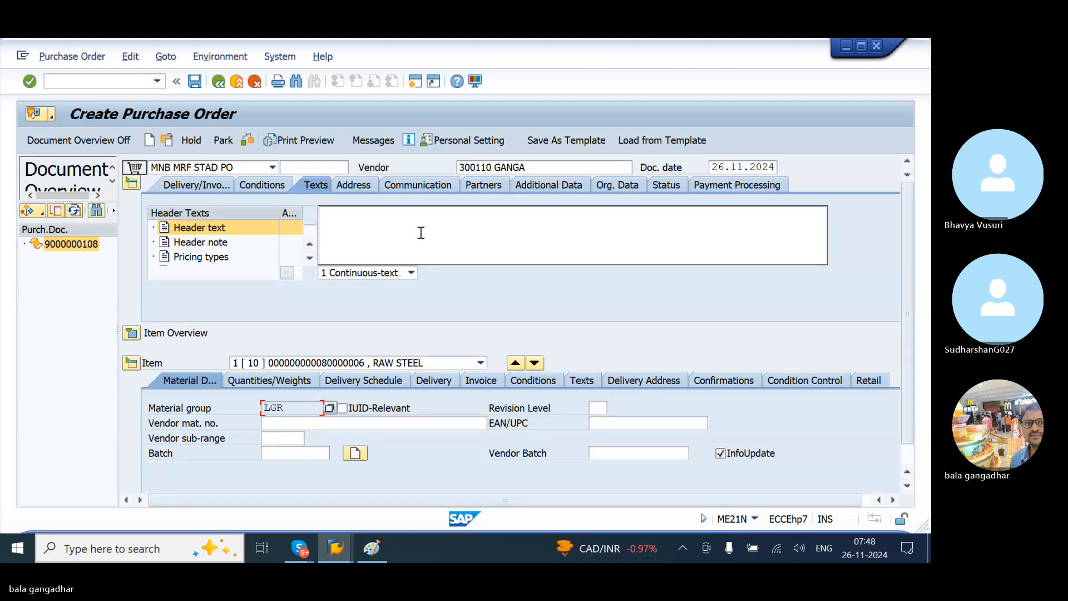
pyautogui.click(194, 82)
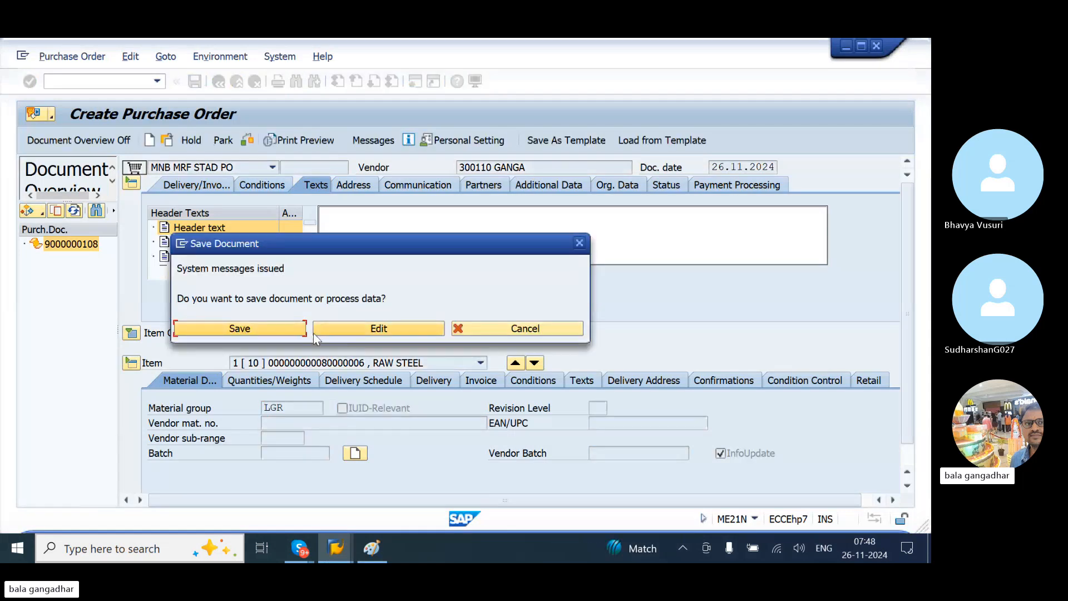
pyautogui.click(296, 325)
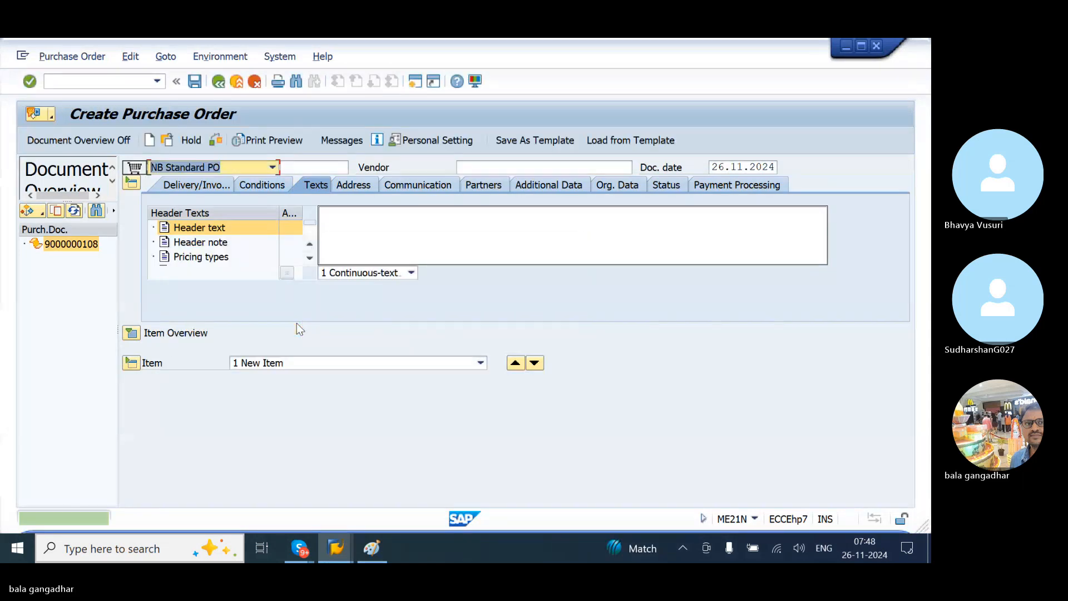
# Step: Adopt the same listed purchase order again and save a second new MRF STAD PO
pyautogui.click(77, 245)
pyautogui.click(60, 209)
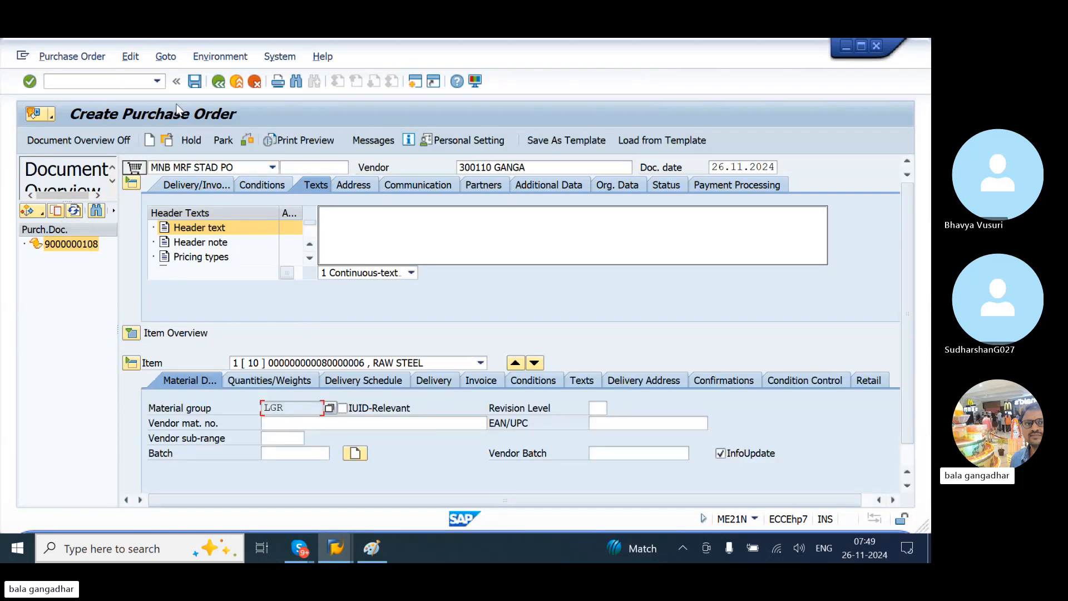
pyautogui.click(194, 82)
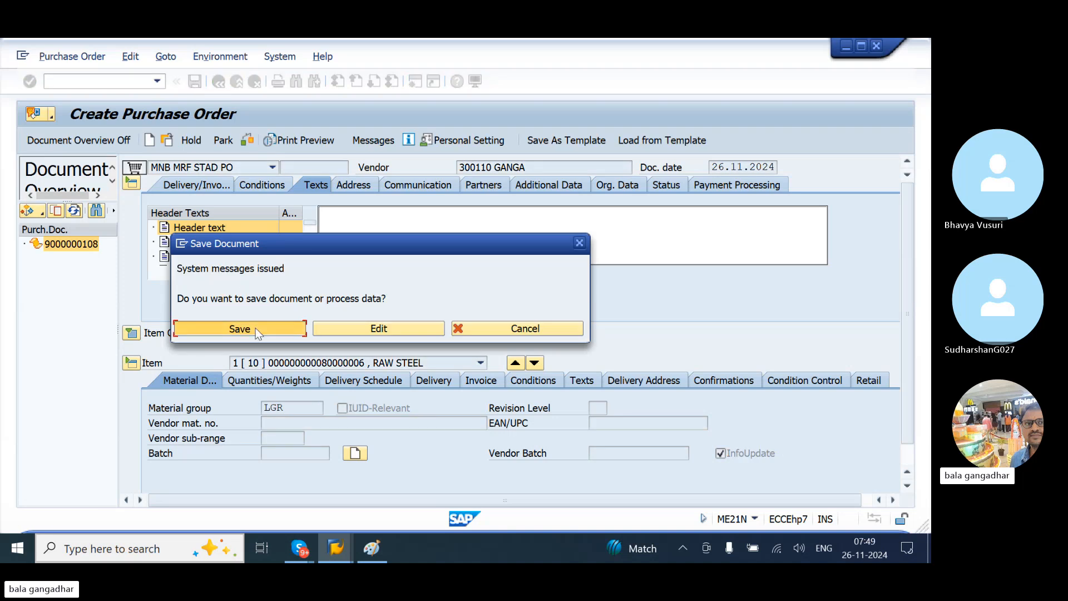
pyautogui.click(255, 329)
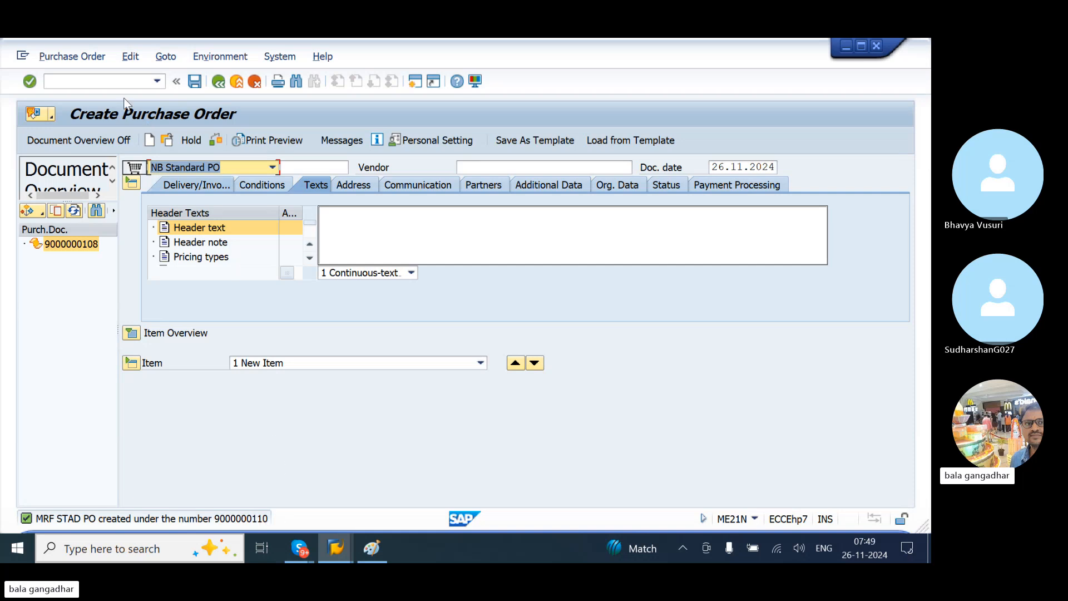
# Step: Start transaction MIGO and load the first of the two new purchase orders for goods receipt
pyautogui.click(107, 84)
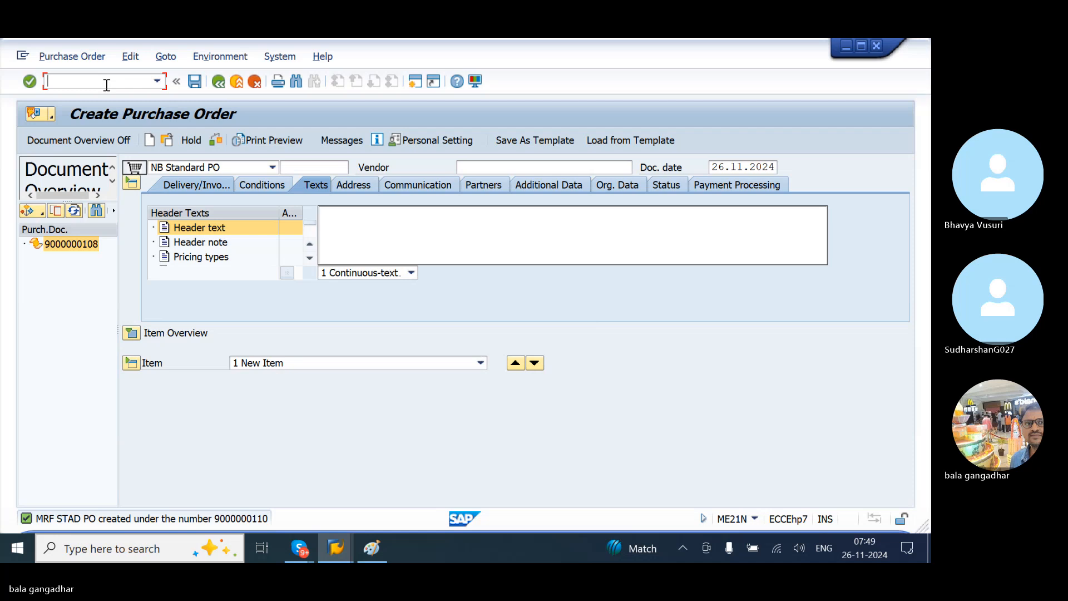
pyautogui.write('/nme23n')
pyautogui.press('Return')
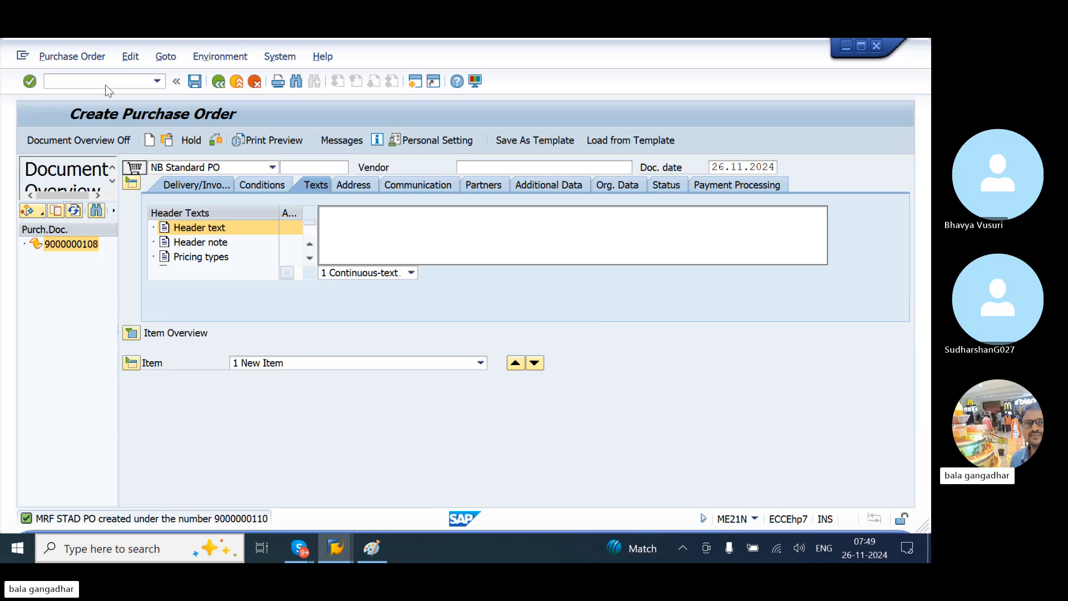
pyautogui.click(428, 167)
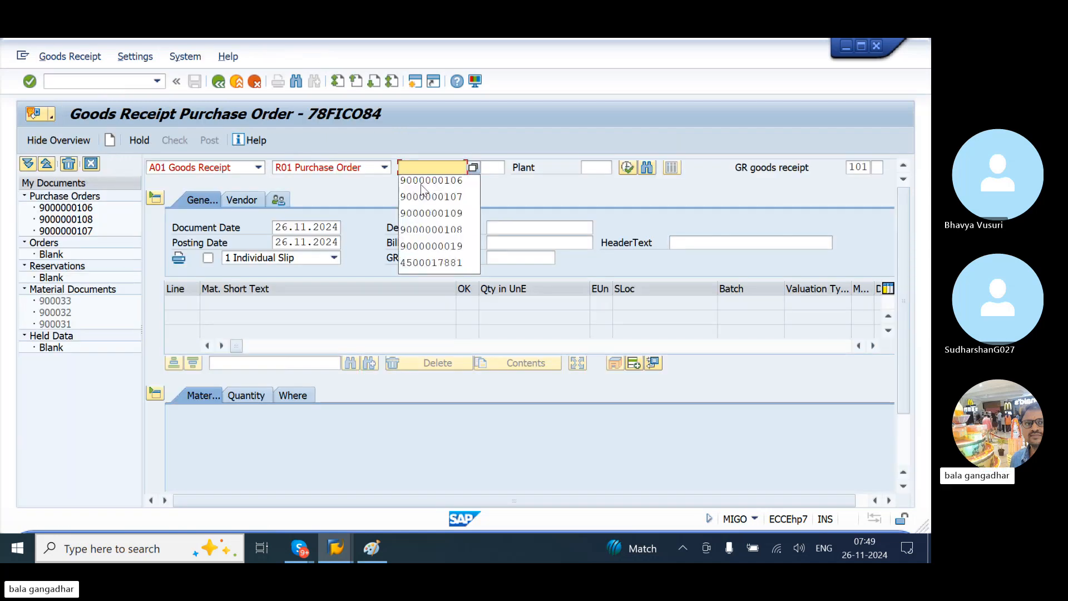
pyautogui.press('Down')
pyautogui.press('Down')
pyautogui.press('Down')
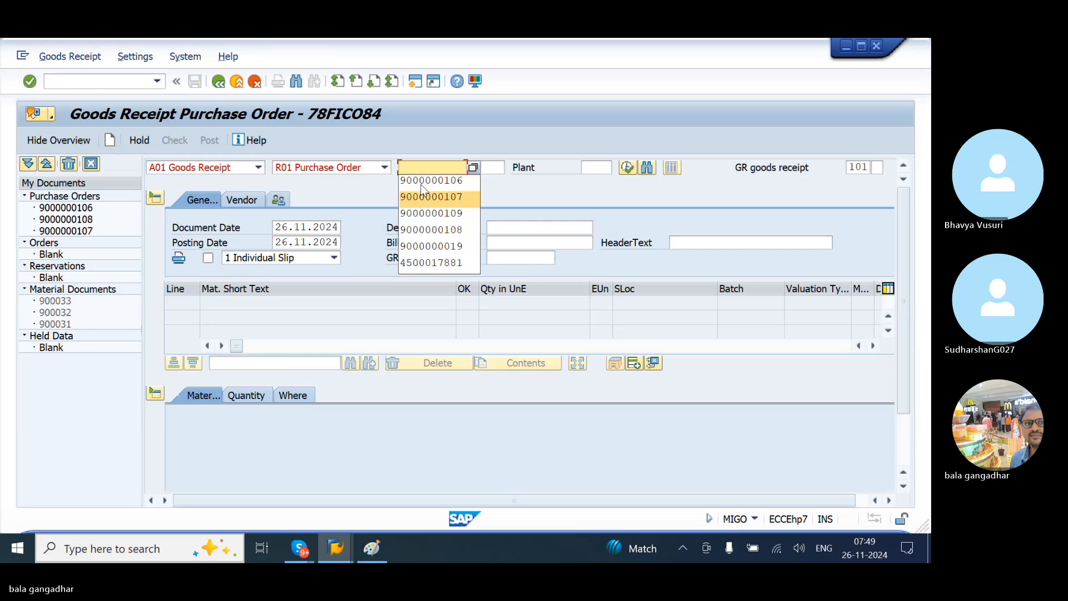
pyautogui.press('Return')
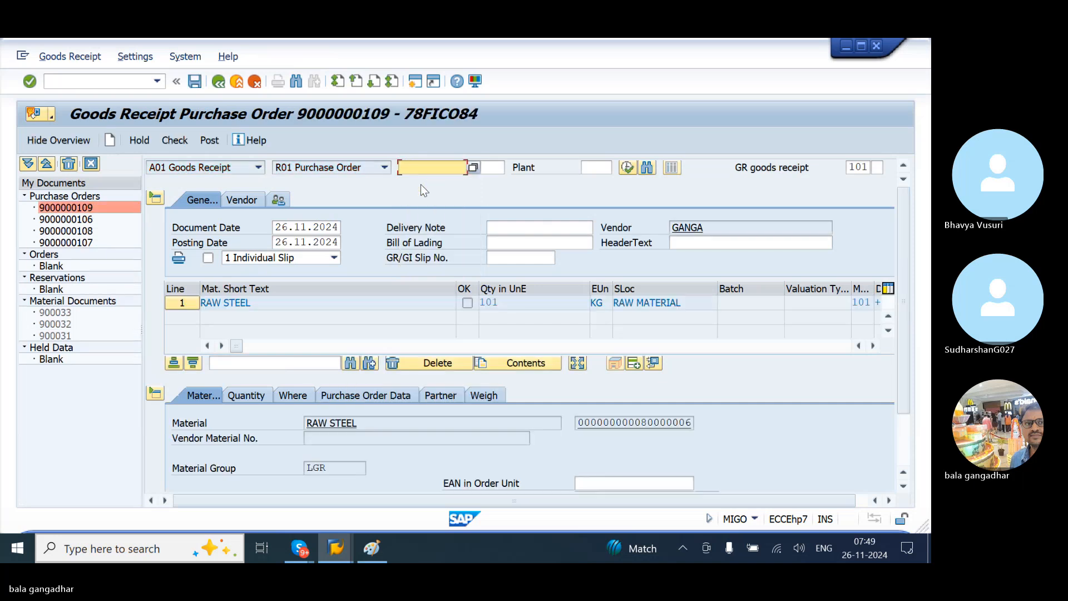
# Step: Mark the RAW STEEL item of the first new order as OK, check the document and post its goods receipt
pyautogui.click(905, 436)
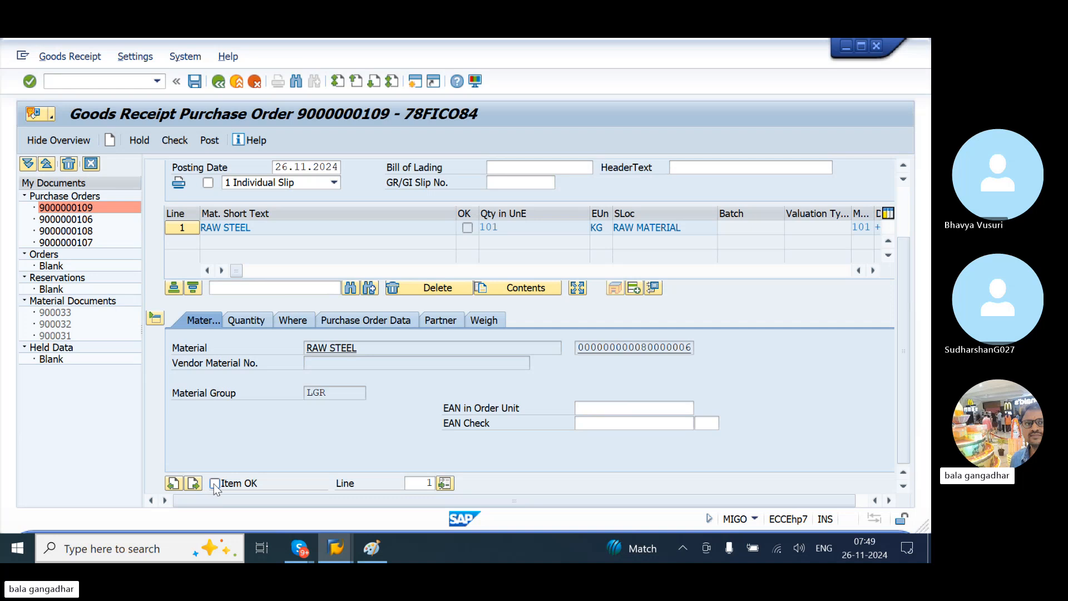
pyautogui.click(175, 140)
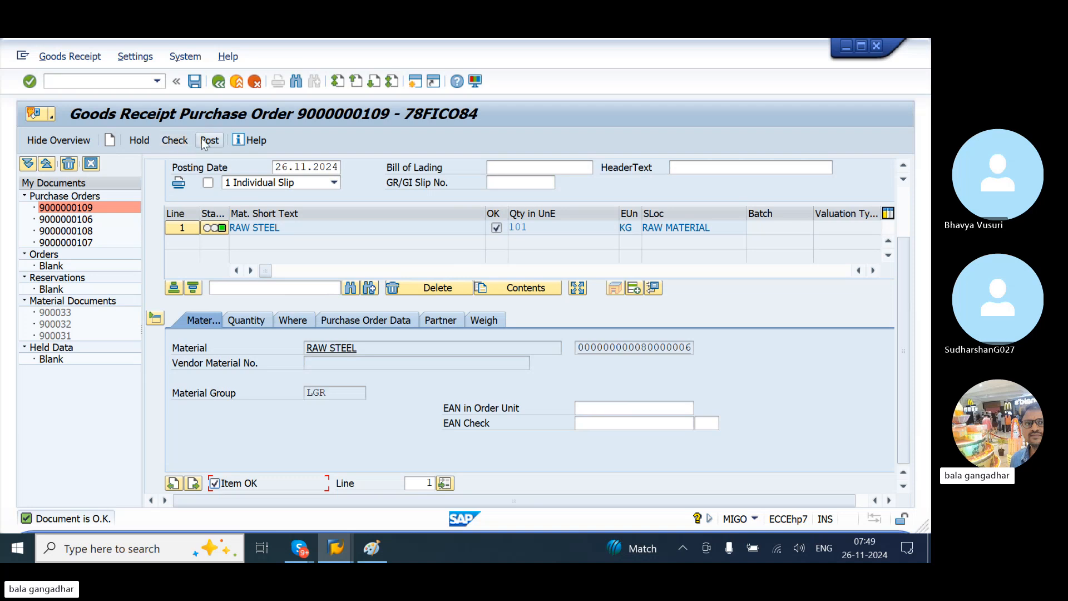
pyautogui.click(204, 142)
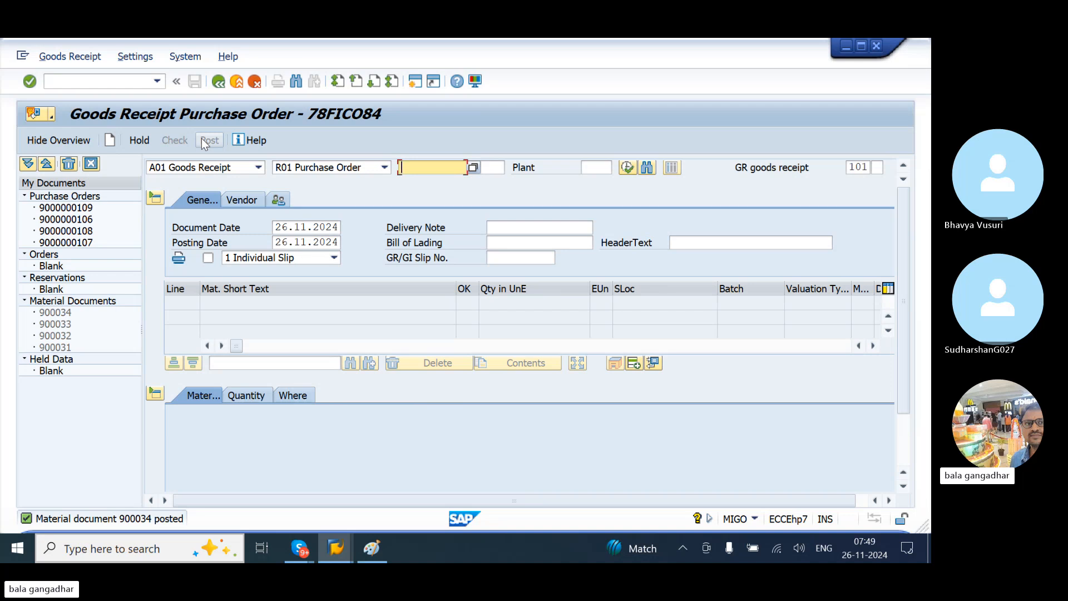
# Step: Load the second new purchase order for goods receipt by changing the ending of the previous order's number
pyautogui.click(405, 167)
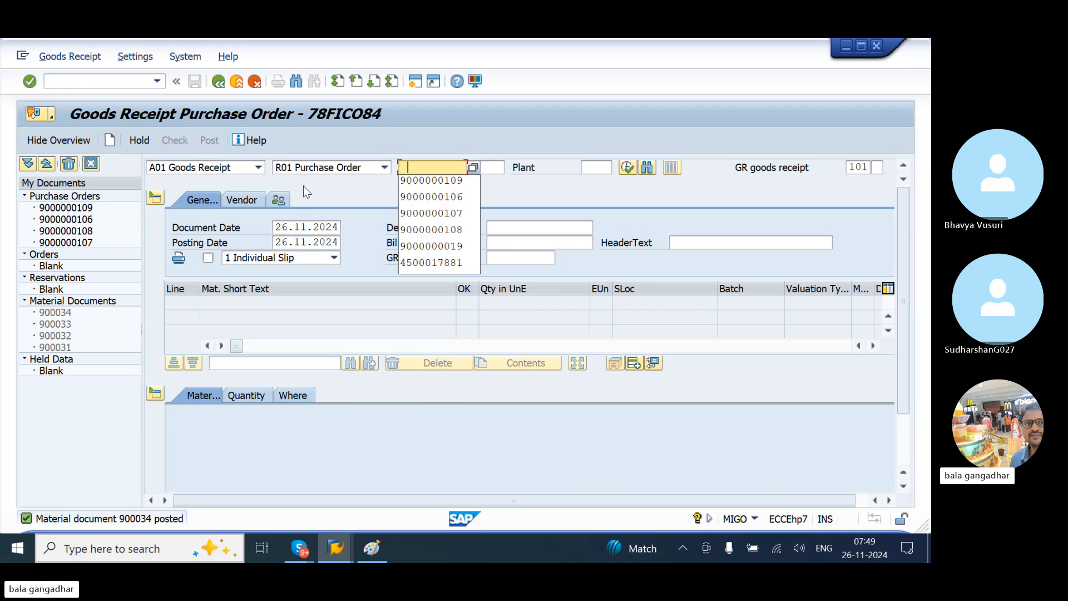
pyautogui.click(408, 179)
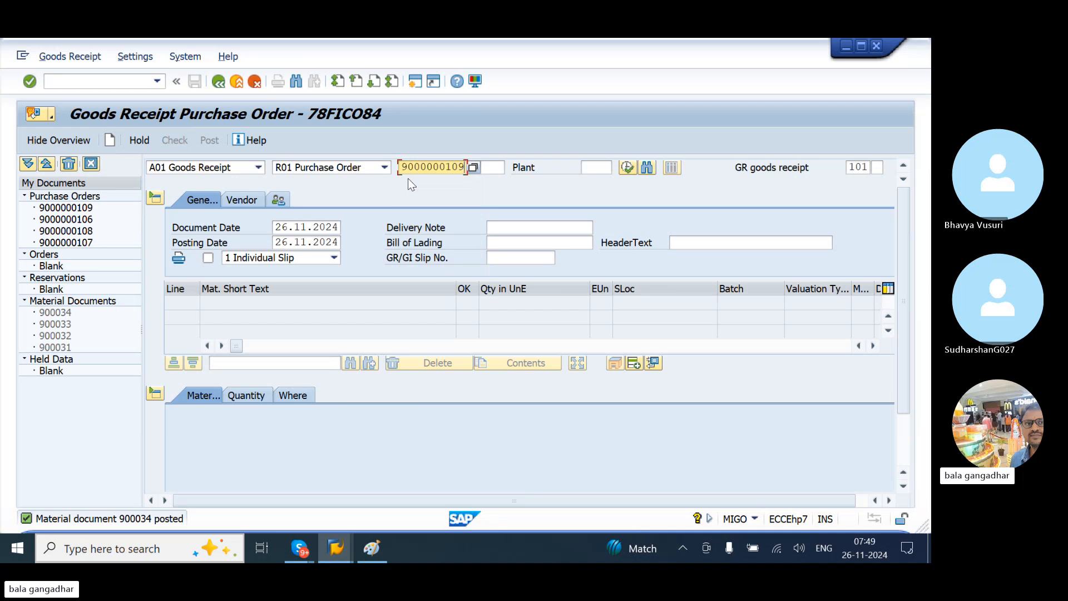
pyautogui.press('BackSpace')
pyautogui.press('BackSpace')
pyautogui.write('10')
pyautogui.press('Return')
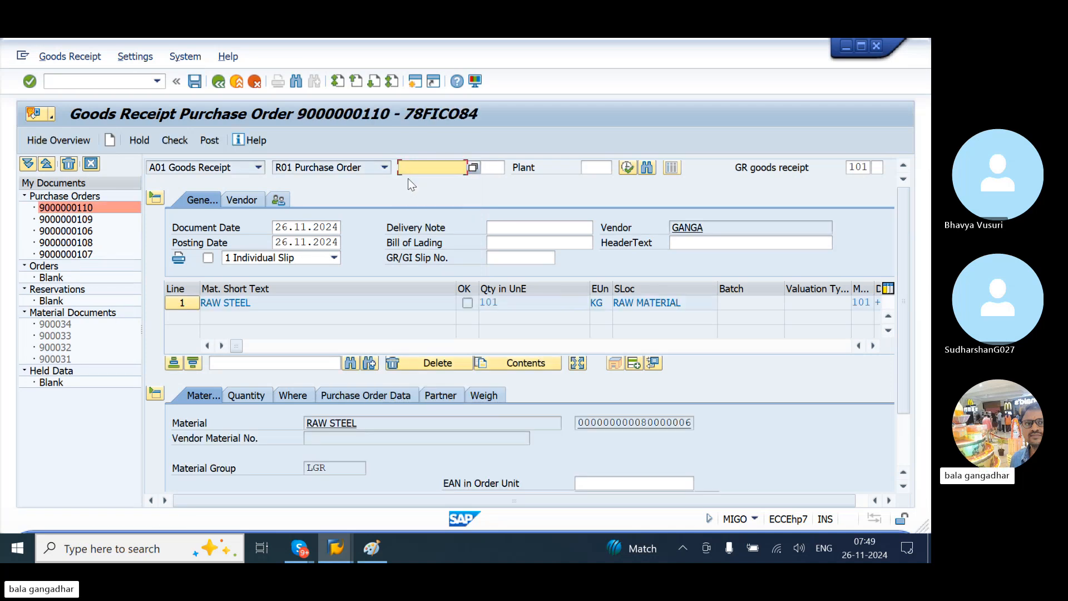
# Step: Mark the second order's RAW STEEL item as OK, check the document and post its goods receipt
pyautogui.scroll(-3, 291, 430)
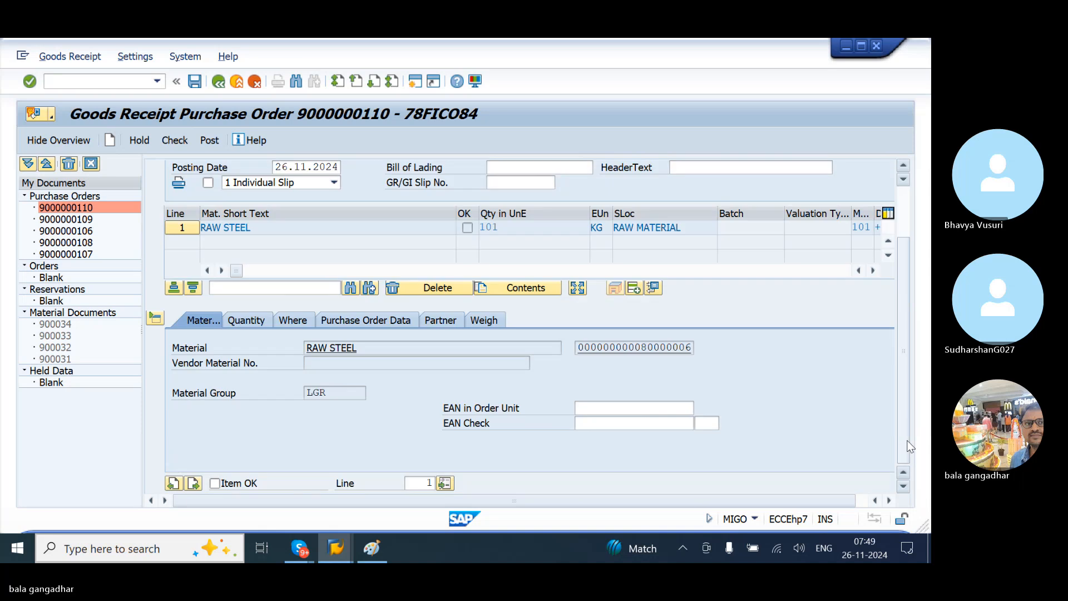
pyautogui.click(213, 488)
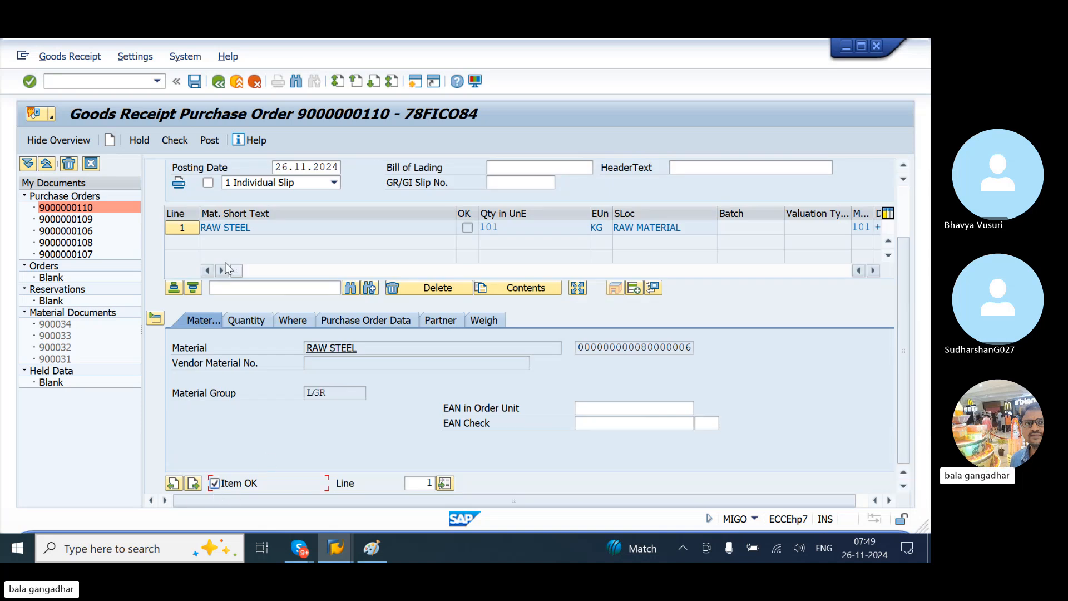
pyautogui.click(180, 143)
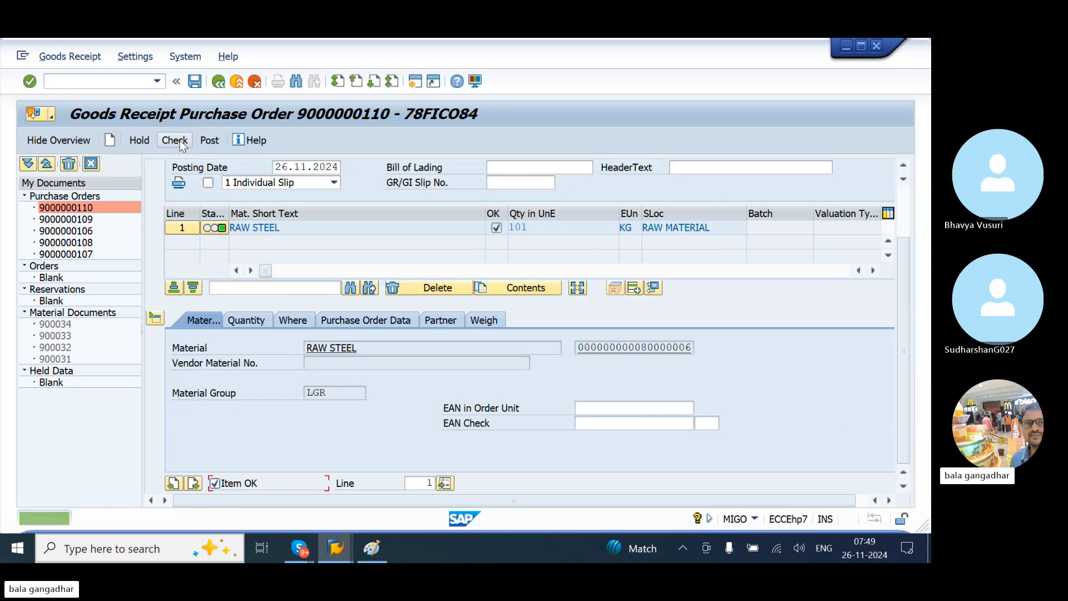
pyautogui.click(208, 141)
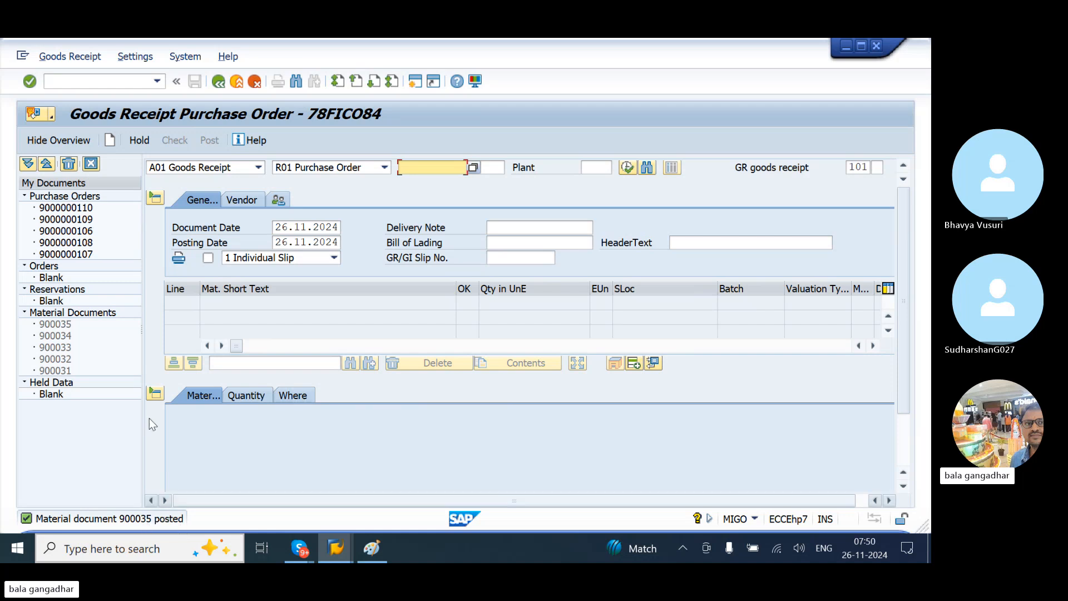
# Step: Return to the Easy Access screen and start the incoming invoice transaction MIRO
pyautogui.click(85, 83)
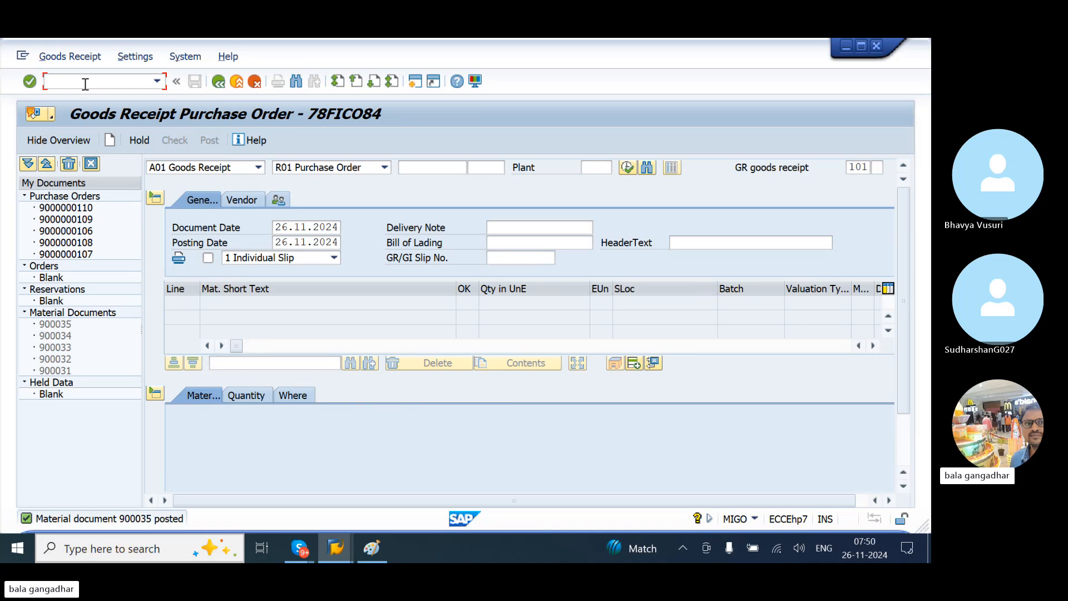
pyautogui.write('/N')
pyautogui.press('Return')
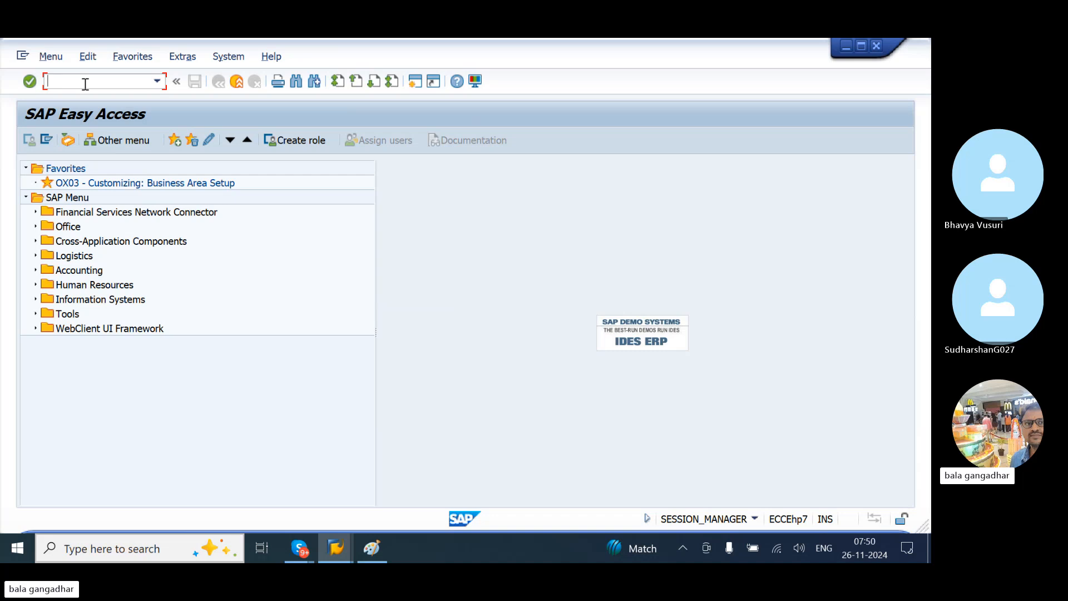
pyautogui.write('MIRO')
pyautogui.press('Return')
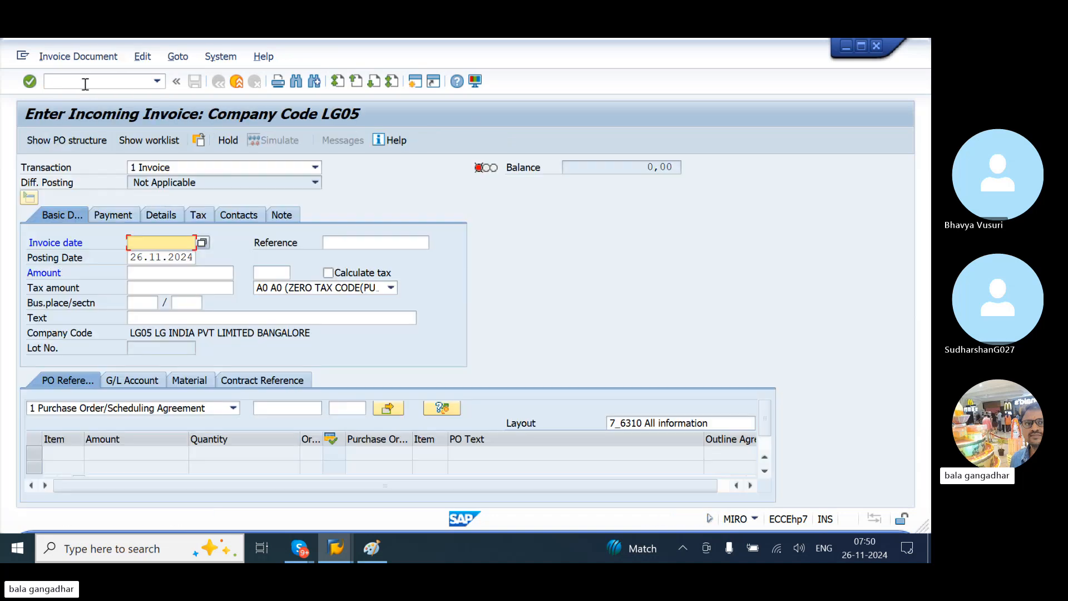
pyautogui.click(85, 85)
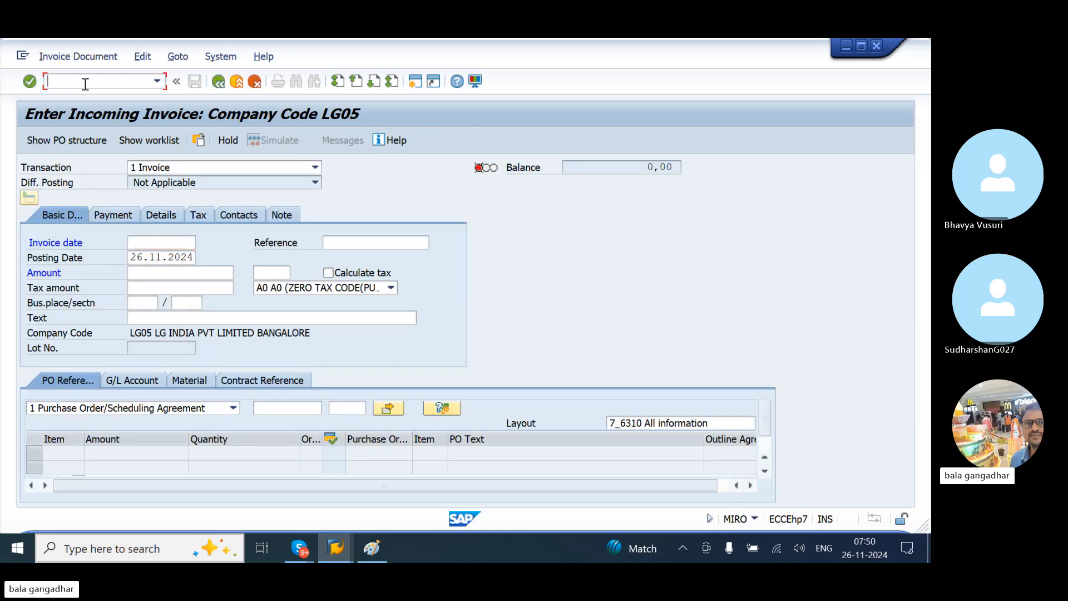
# Step: Set the invoice date to 26.11.2024 and load the first new purchase order as the invoice reference
pyautogui.click(151, 240)
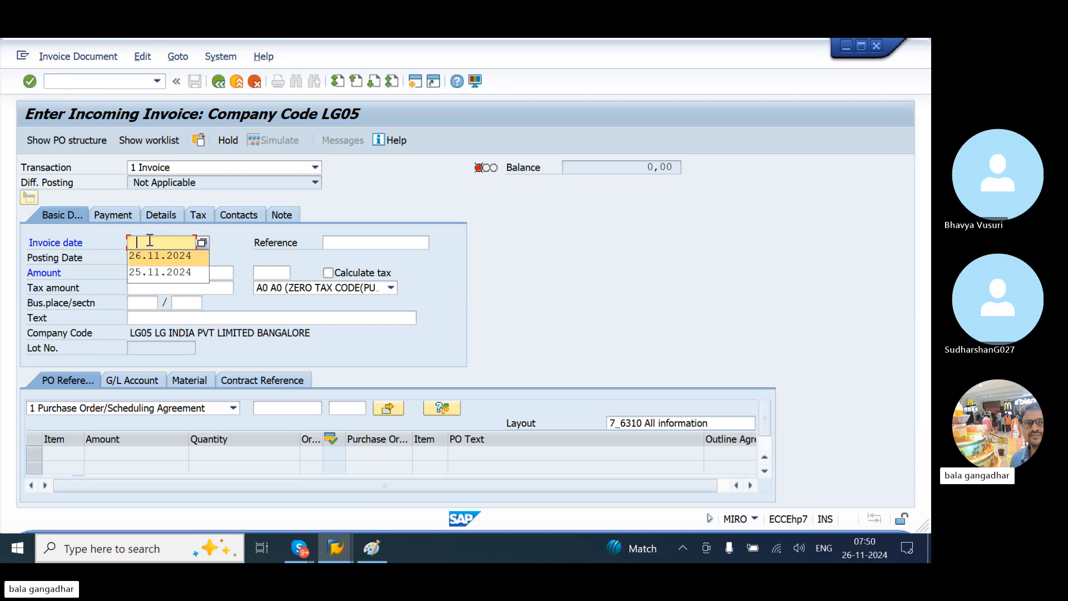
pyautogui.click(160, 256)
pyautogui.press('Return')
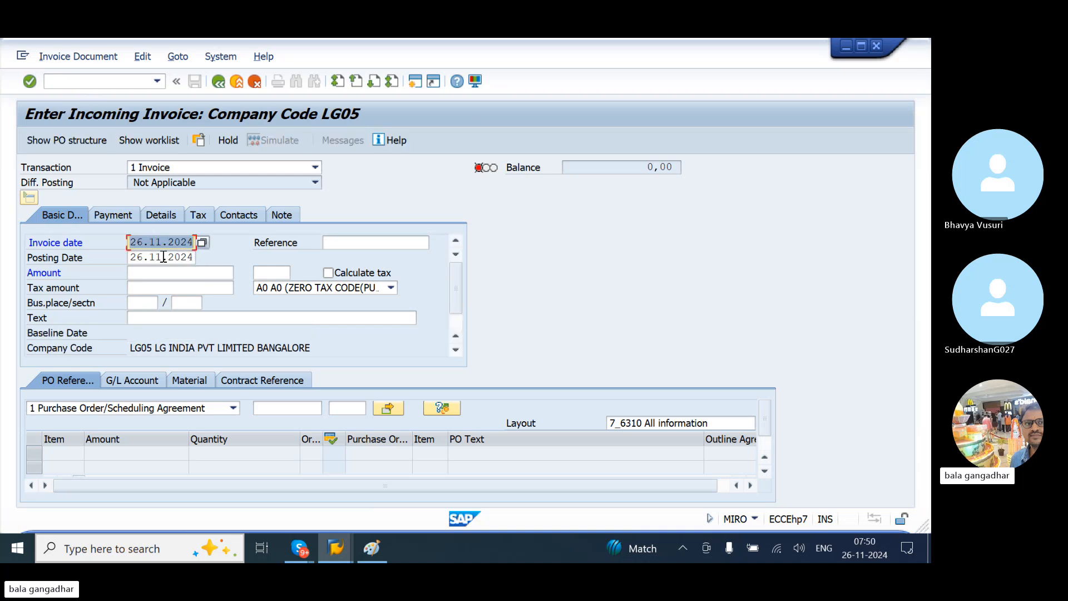
pyautogui.click(285, 408)
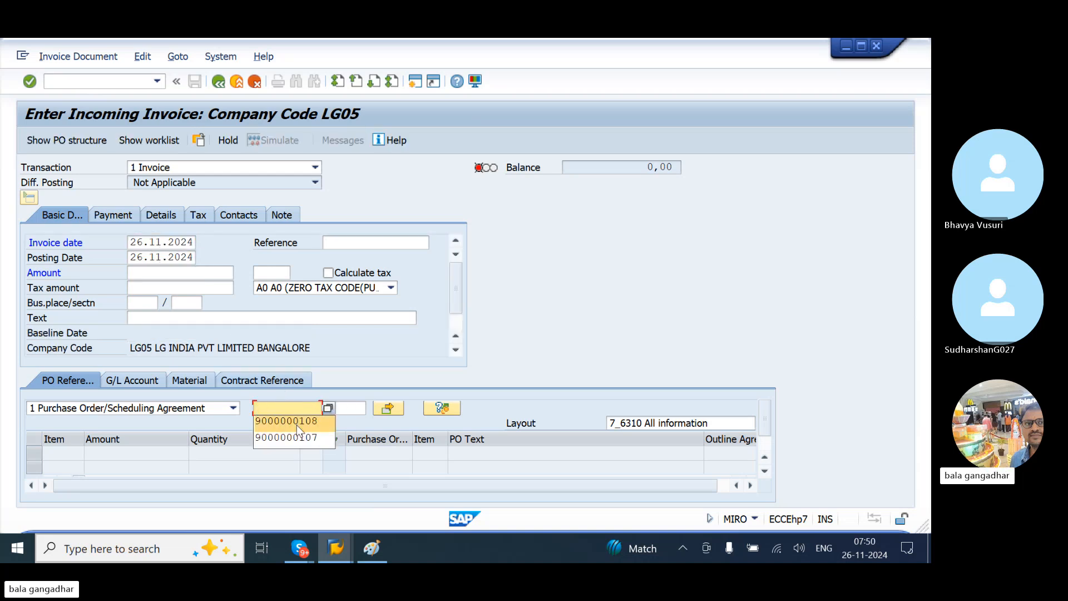
pyautogui.write('9000000109')
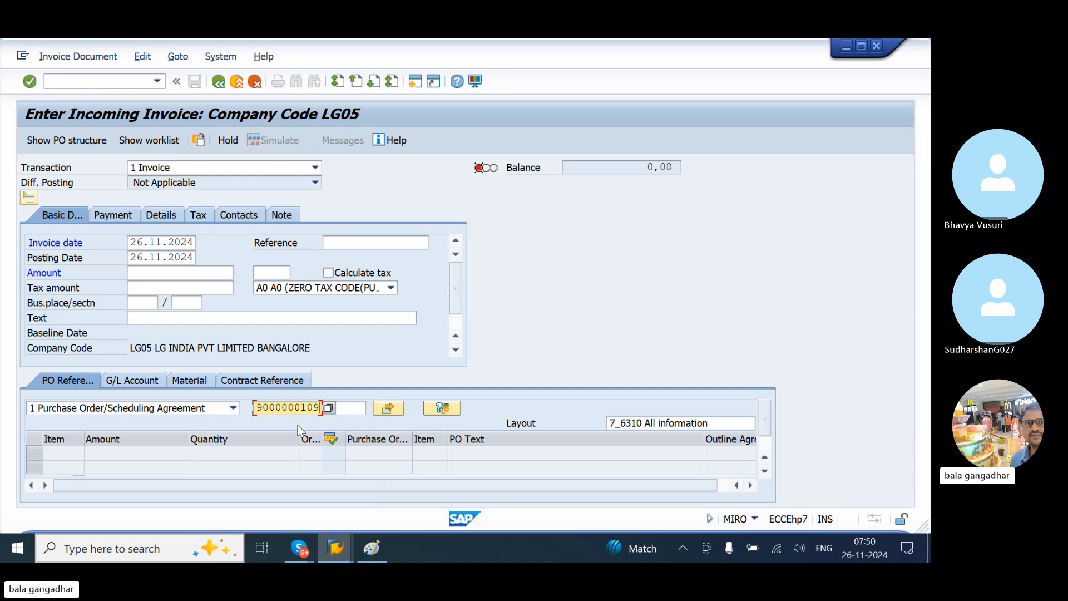
pyautogui.press('Return')
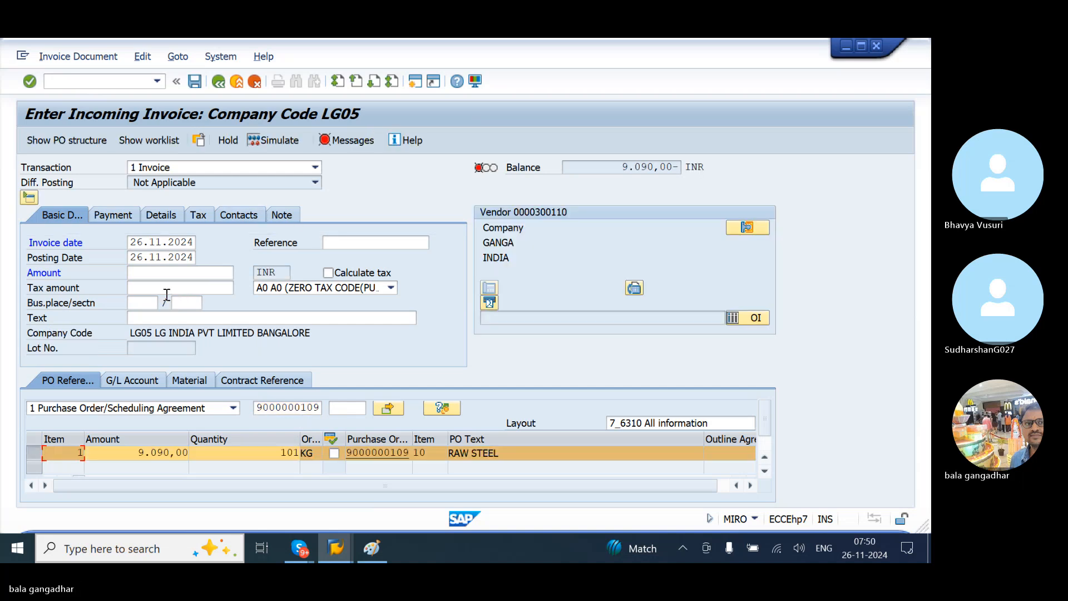
# Step: Enter the invoice amount 9090 and payment baseline date 26.11.2024, and post the incoming invoice
pyautogui.click(153, 274)
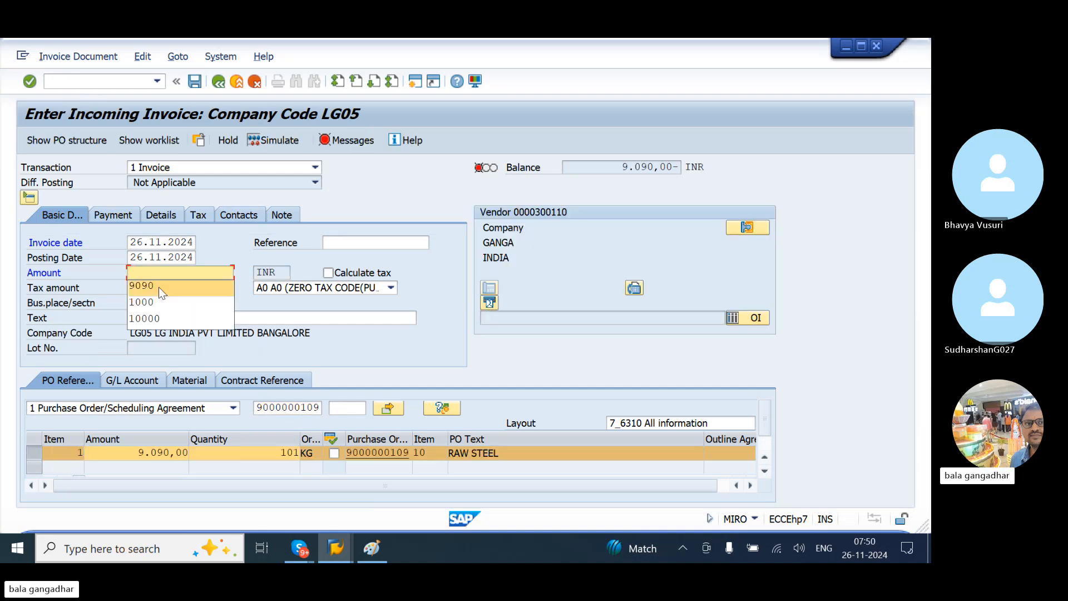
pyautogui.click(170, 290)
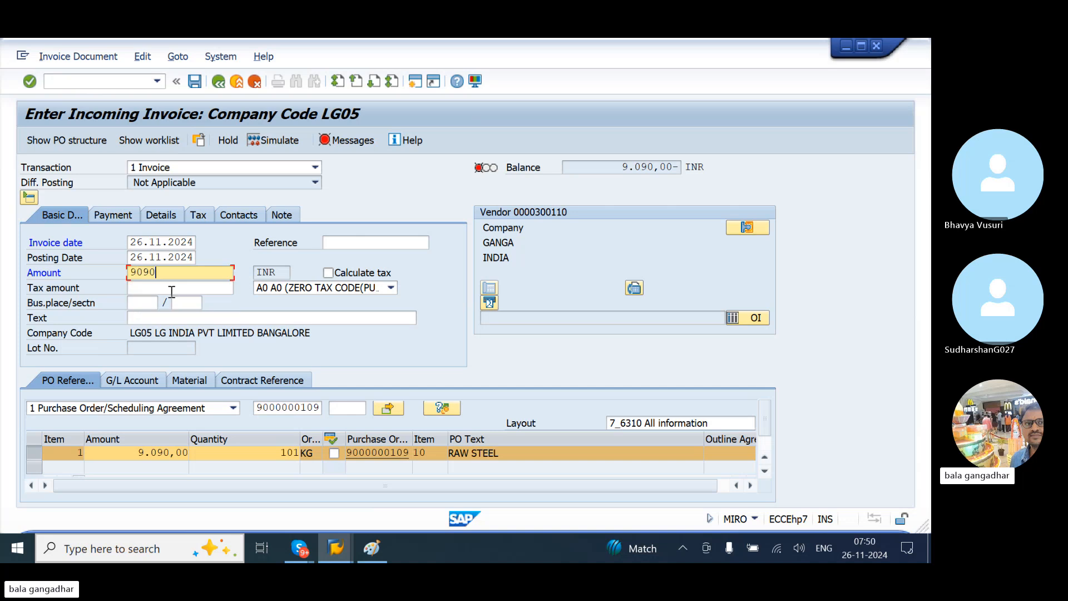
pyautogui.press('Return')
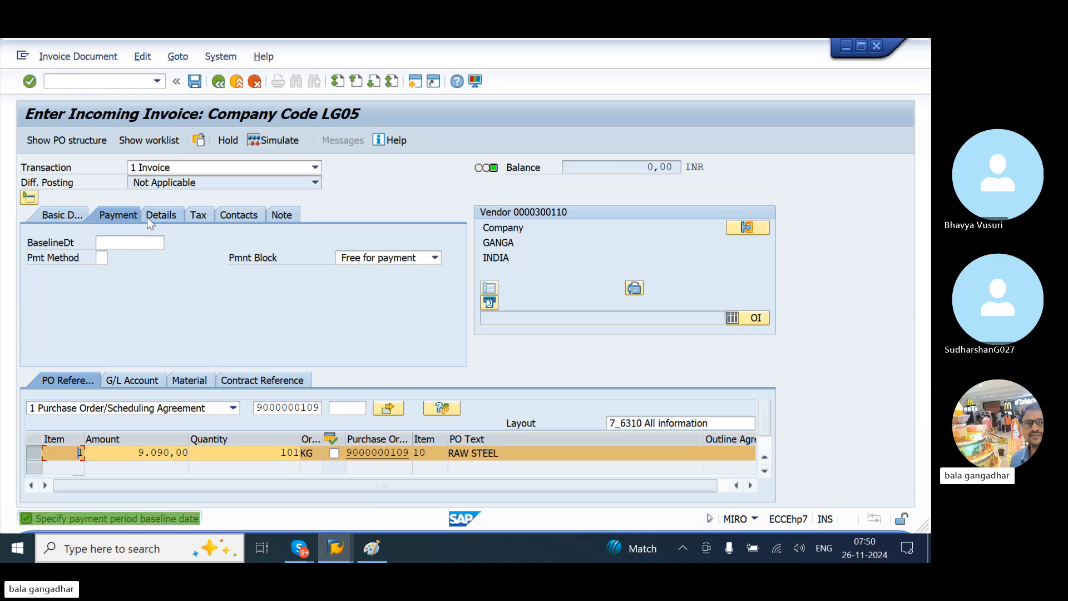
pyautogui.click(135, 243)
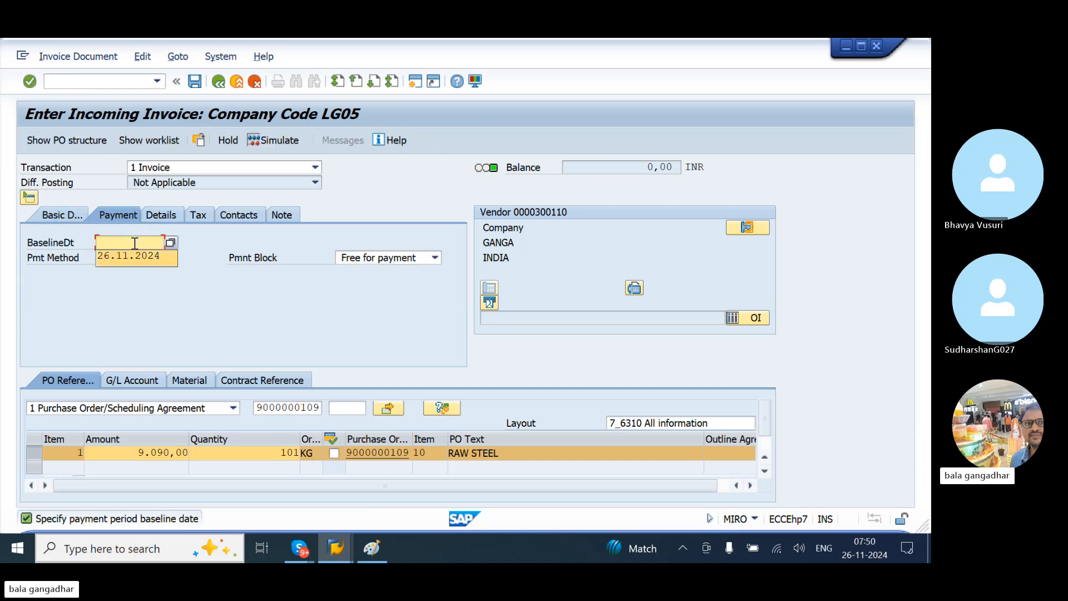
pyautogui.click(129, 256)
pyautogui.press('Return')
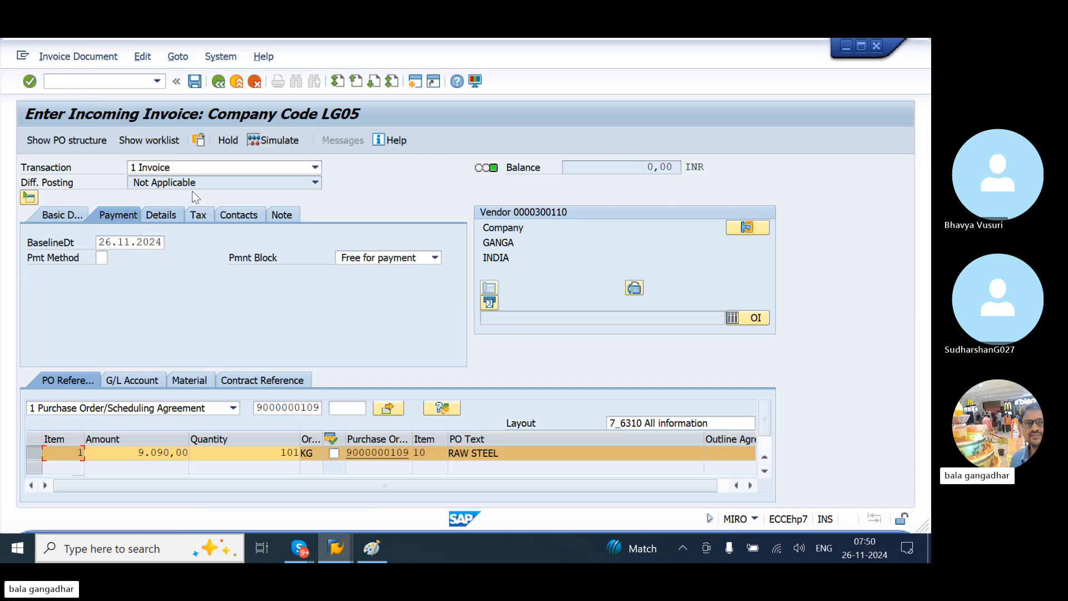
pyautogui.click(196, 82)
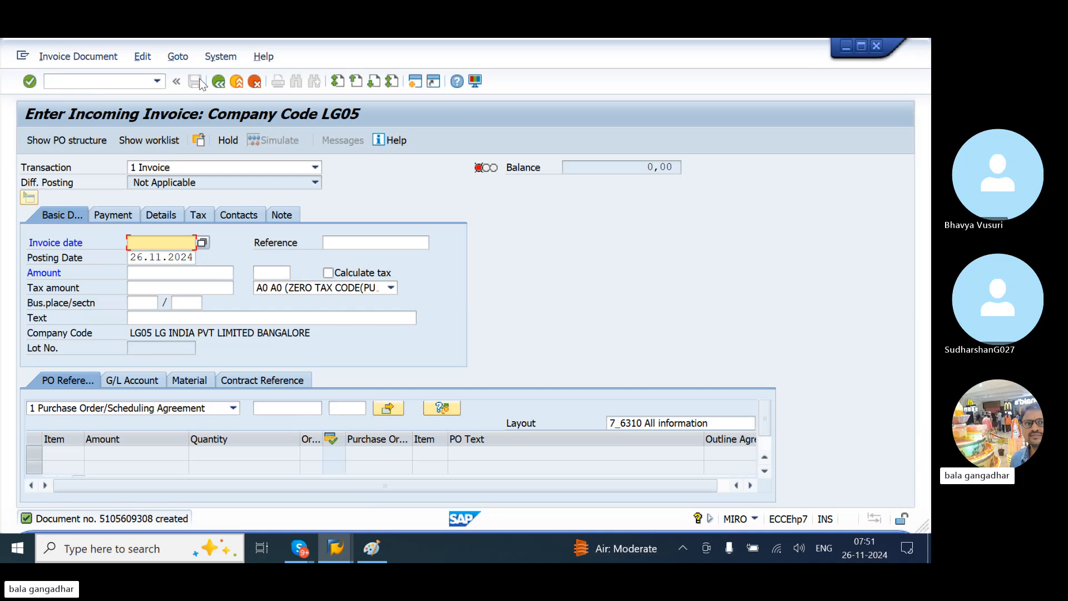
# Step: Open a new session alongside the incoming invoice and start the goods movement transaction MIGO
pyautogui.press('F10')
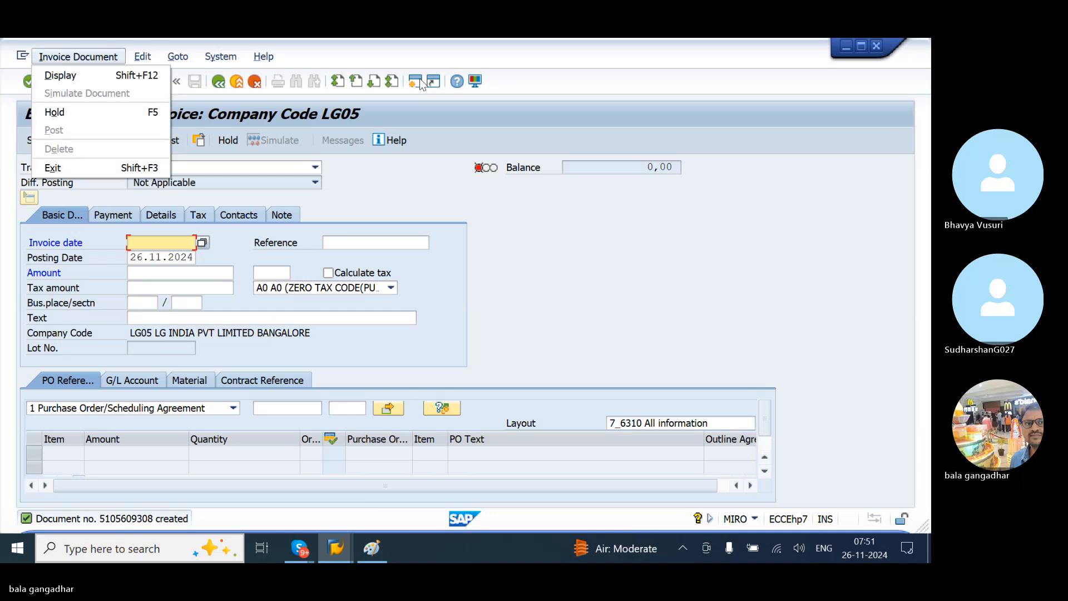
pyautogui.click(419, 80)
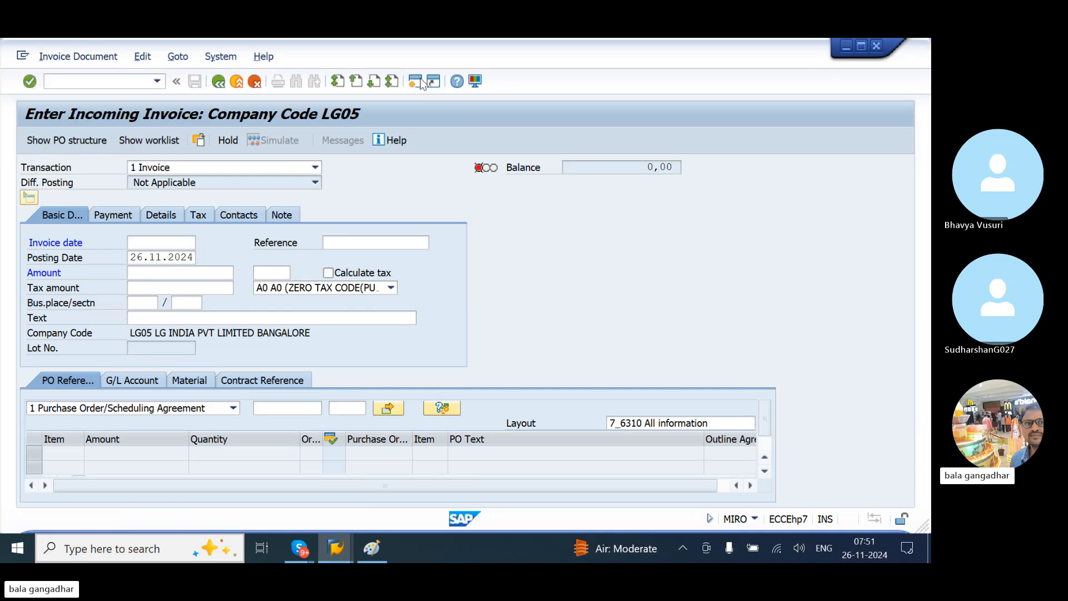
pyautogui.write('MIGO')
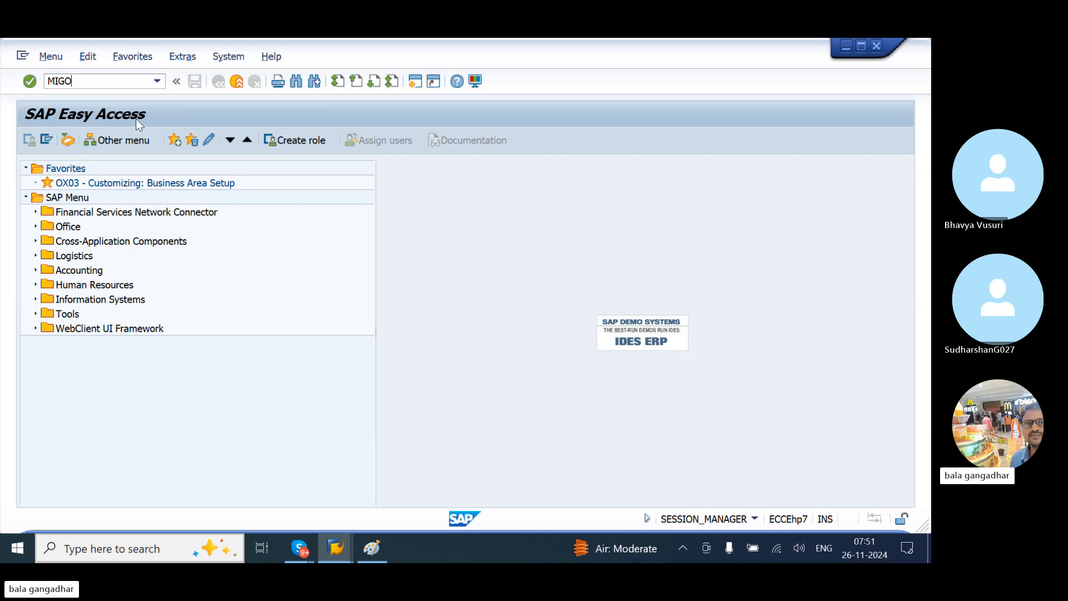
pyautogui.press('Return')
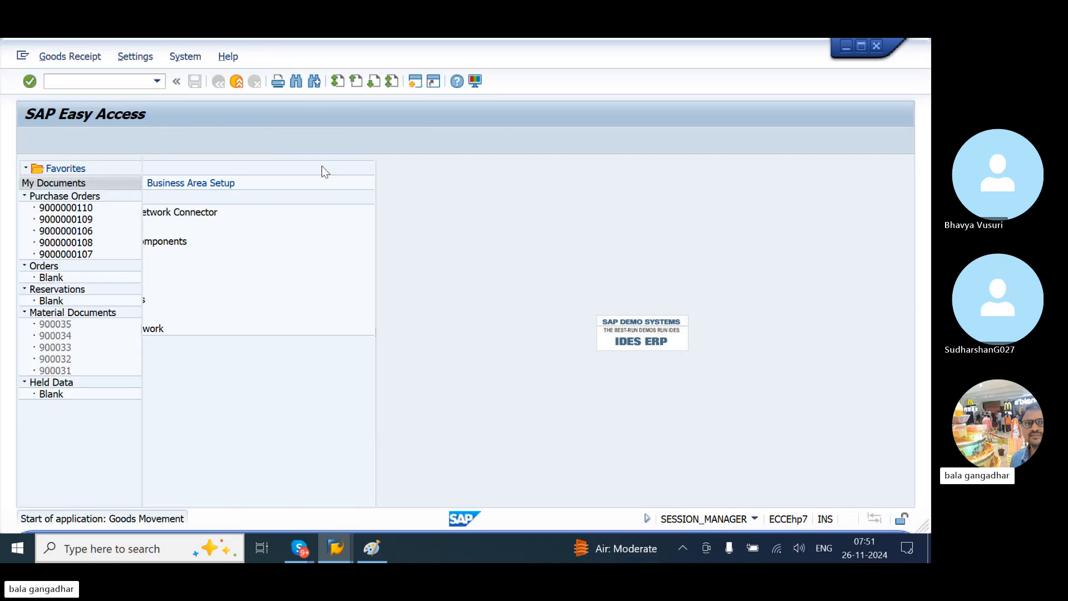
# Step: Load the first new purchase order for a goods receipt reversal with movement type 102
pyautogui.click(427, 168)
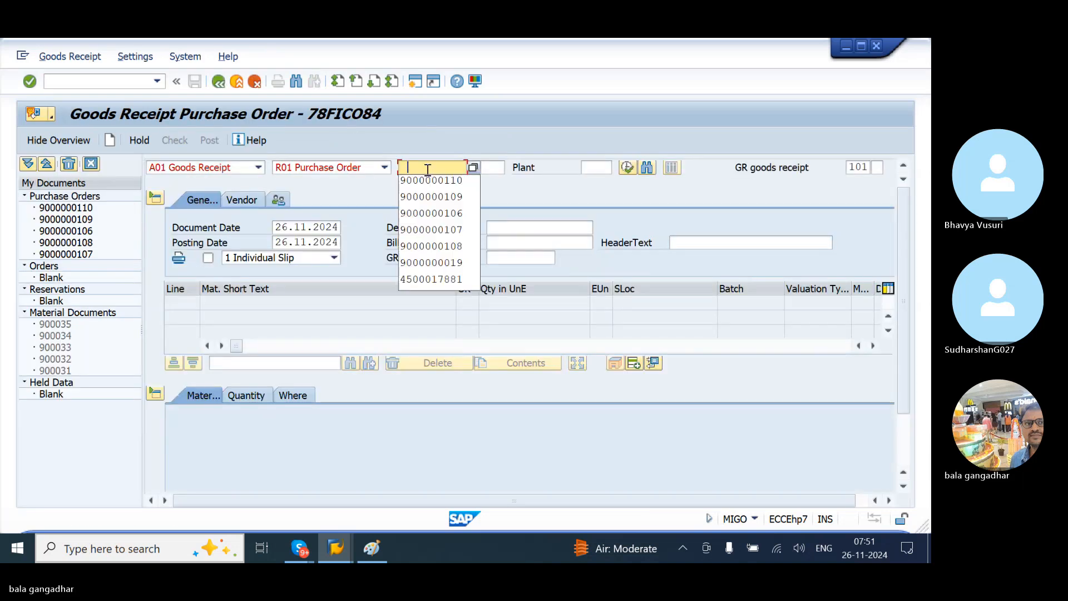
pyautogui.click(454, 197)
pyautogui.press('Return')
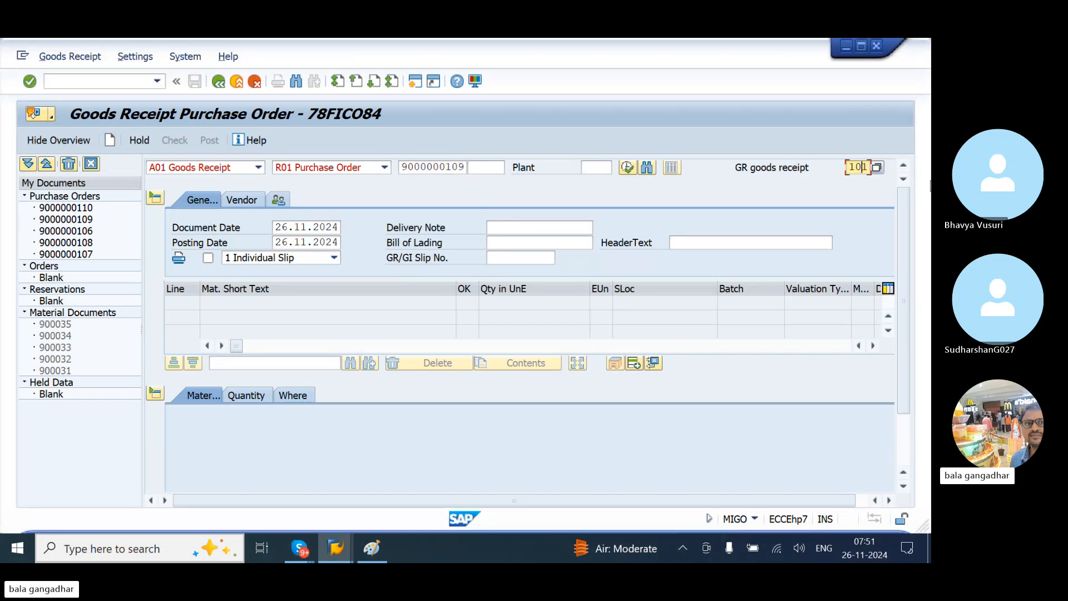
pyautogui.write('102')
pyautogui.press('Return')
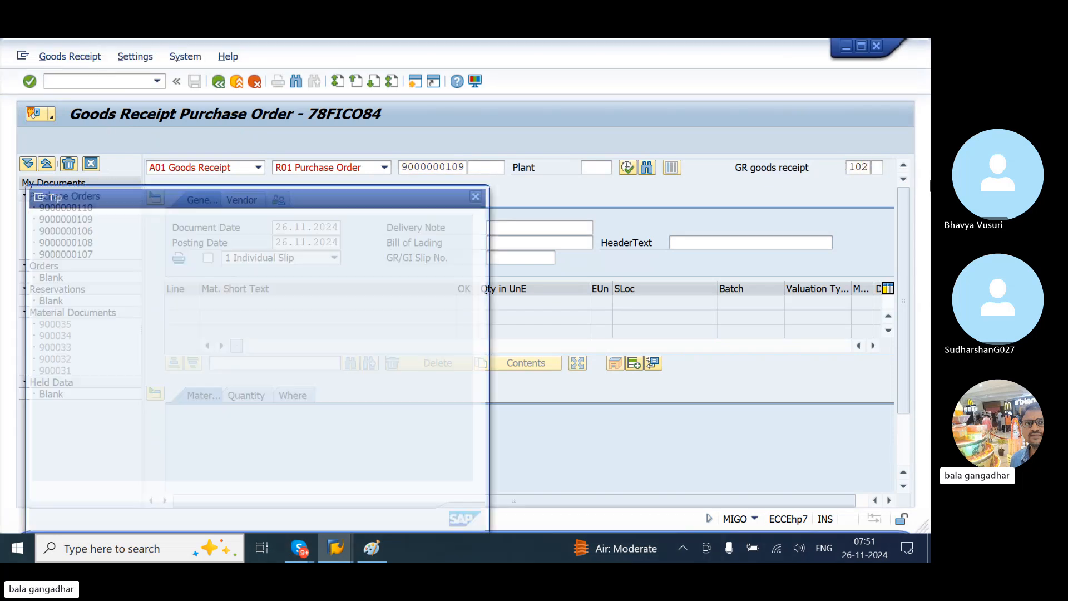
pyautogui.press('Return')
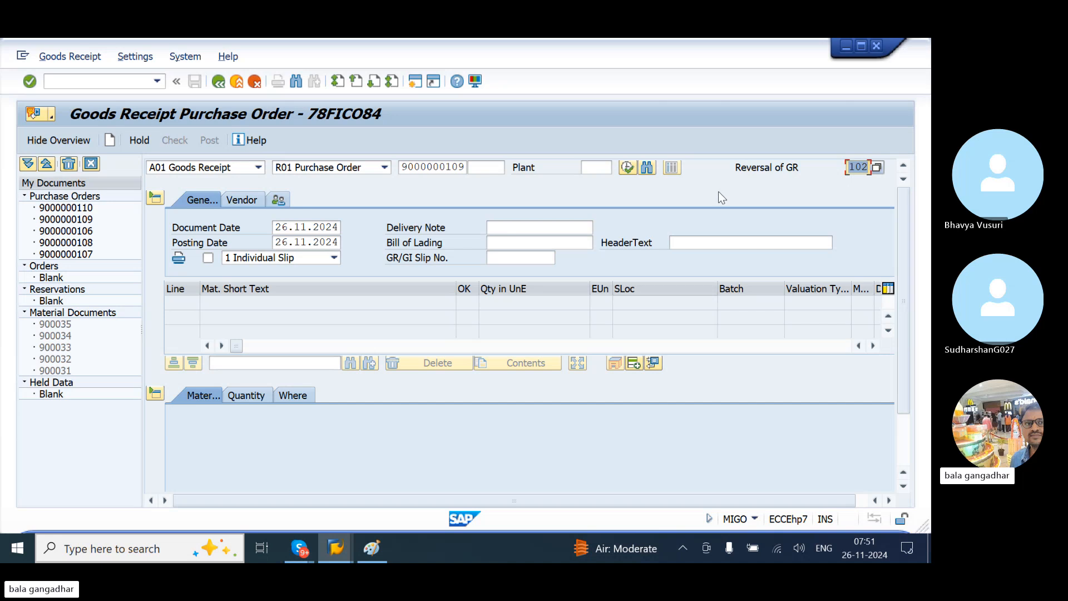
pyautogui.press('Return')
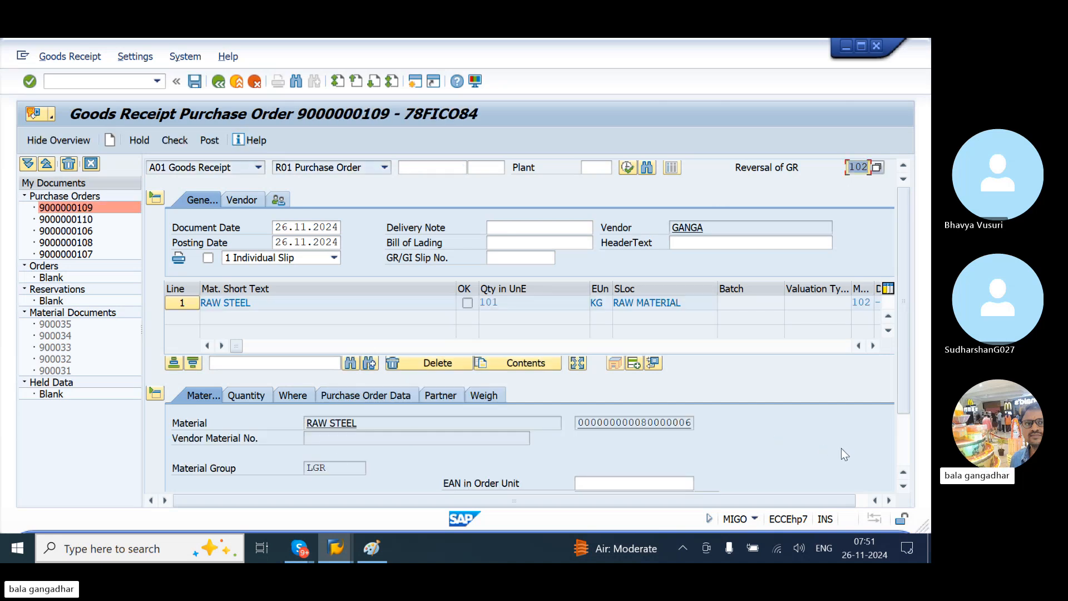
# Step: Mark the RAW STEEL item as OK, check the document and post the goods receipt reversal
pyautogui.scroll(-3, 909, 445)
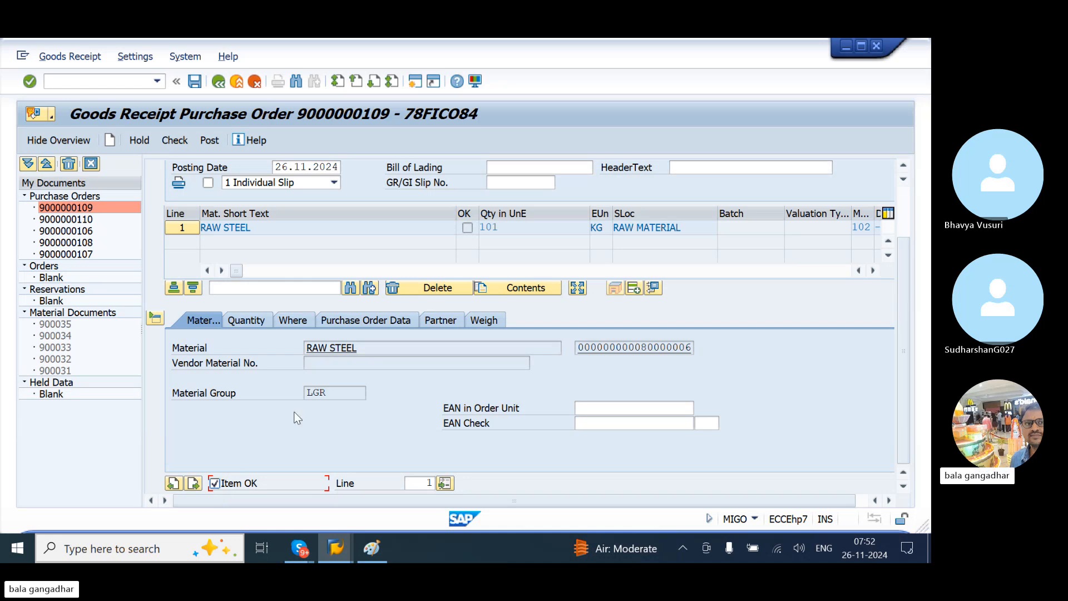
pyautogui.click(174, 142)
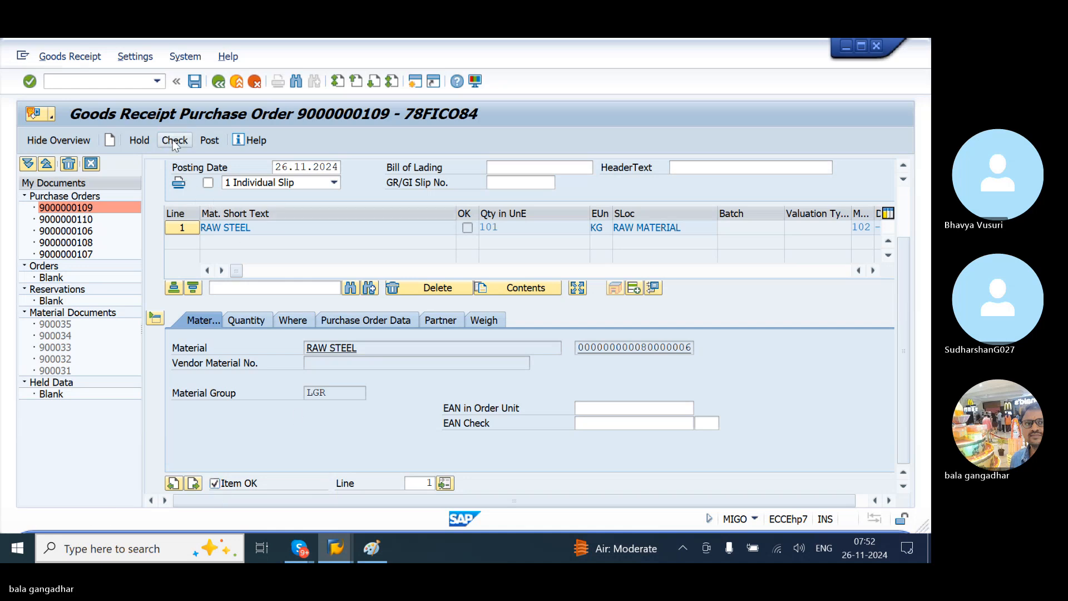
pyautogui.click(216, 141)
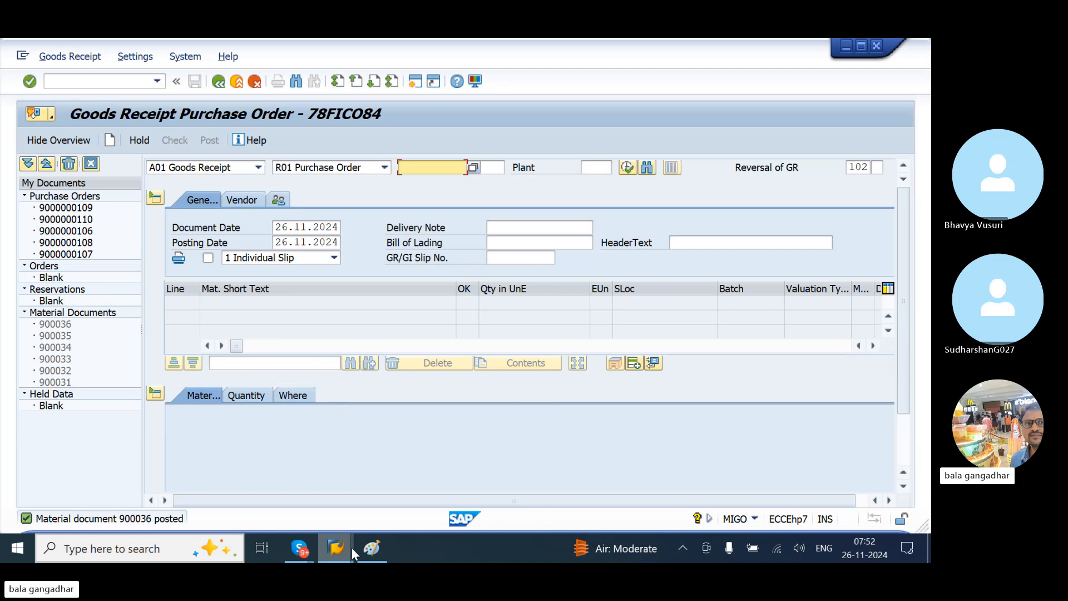
# Step: Return to the incoming invoice session and set the transaction type to 2 Credit Memo
pyautogui.moveTo(352, 550)
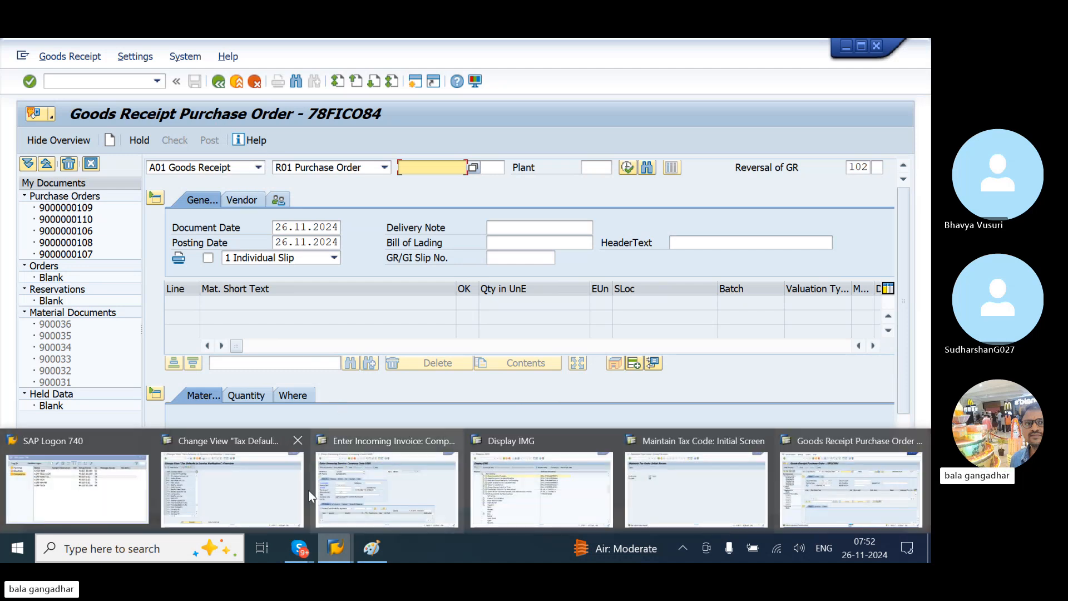
pyautogui.click(353, 487)
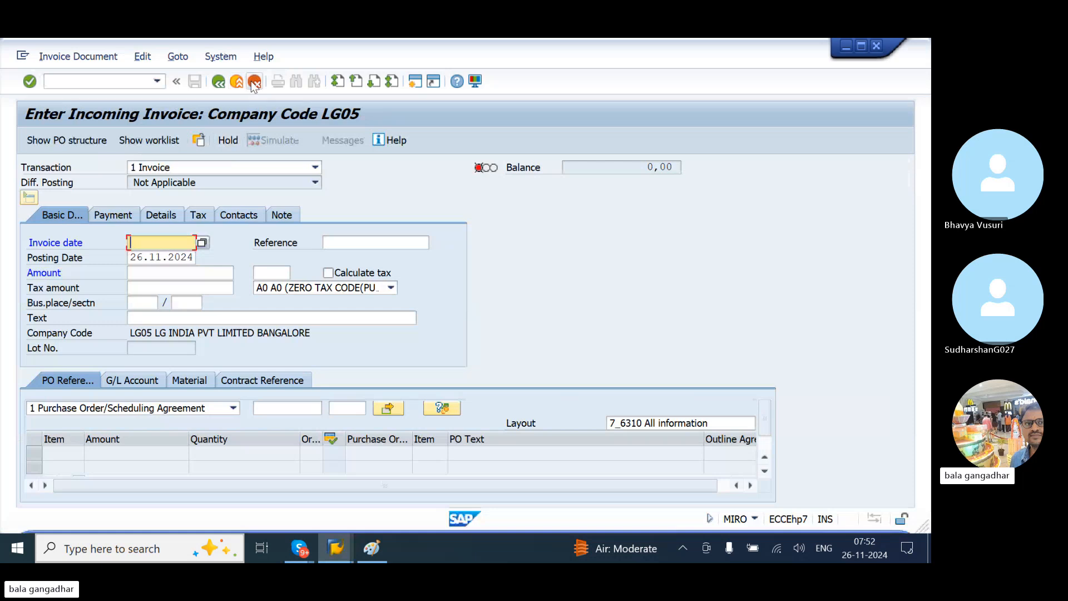
pyautogui.click(188, 168)
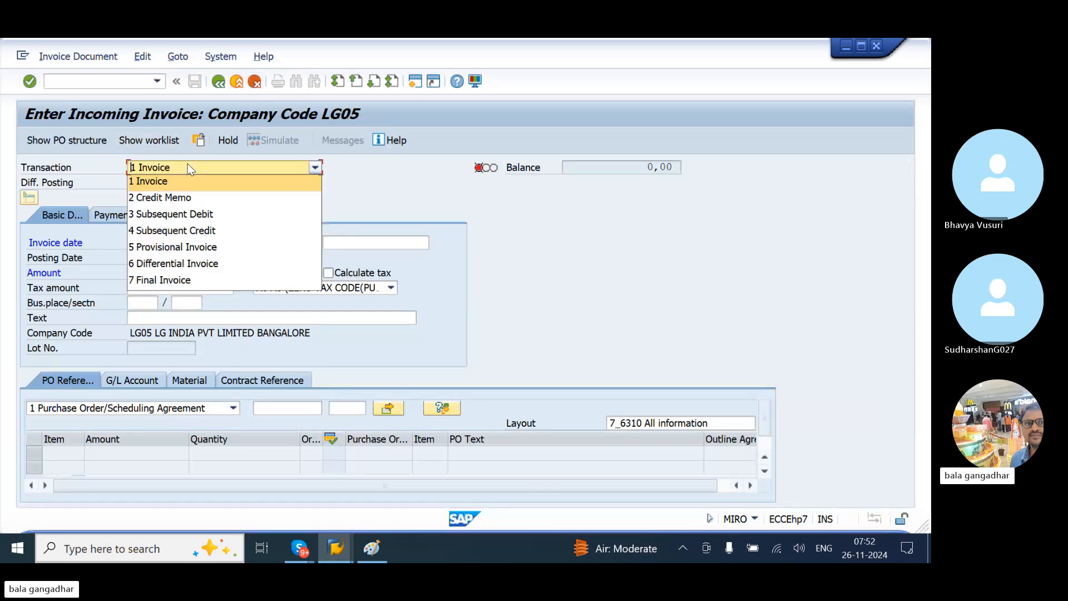
pyautogui.click(173, 201)
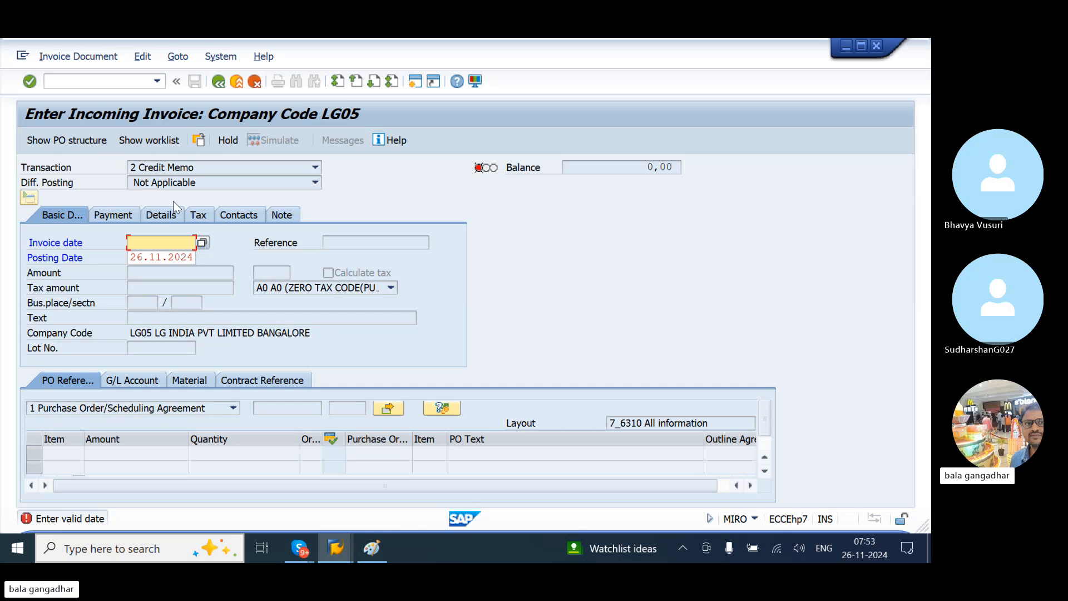
# Step: Set the credit memo's document date to 26.11.2024 and load the returned purchase order as its reference
pyautogui.press('BackSpace')
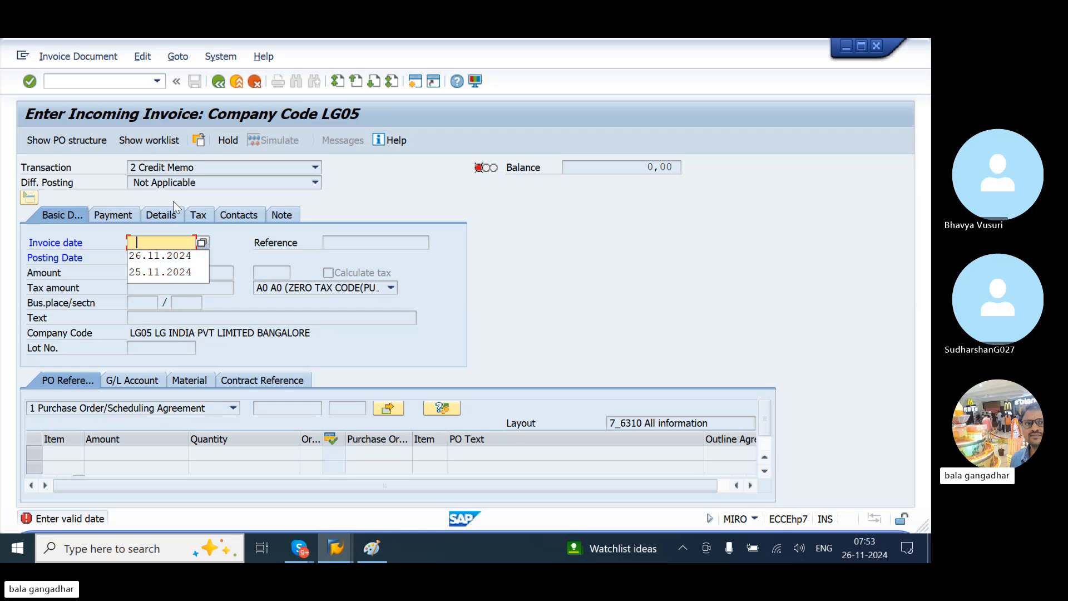
pyautogui.click(172, 254)
pyautogui.press('Return')
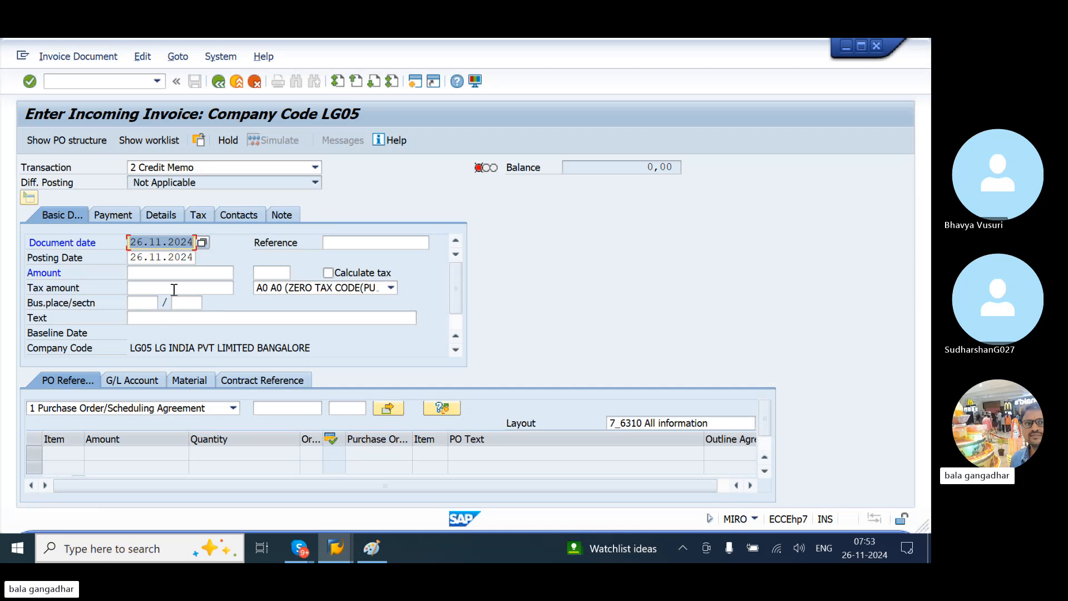
pyautogui.click(265, 409)
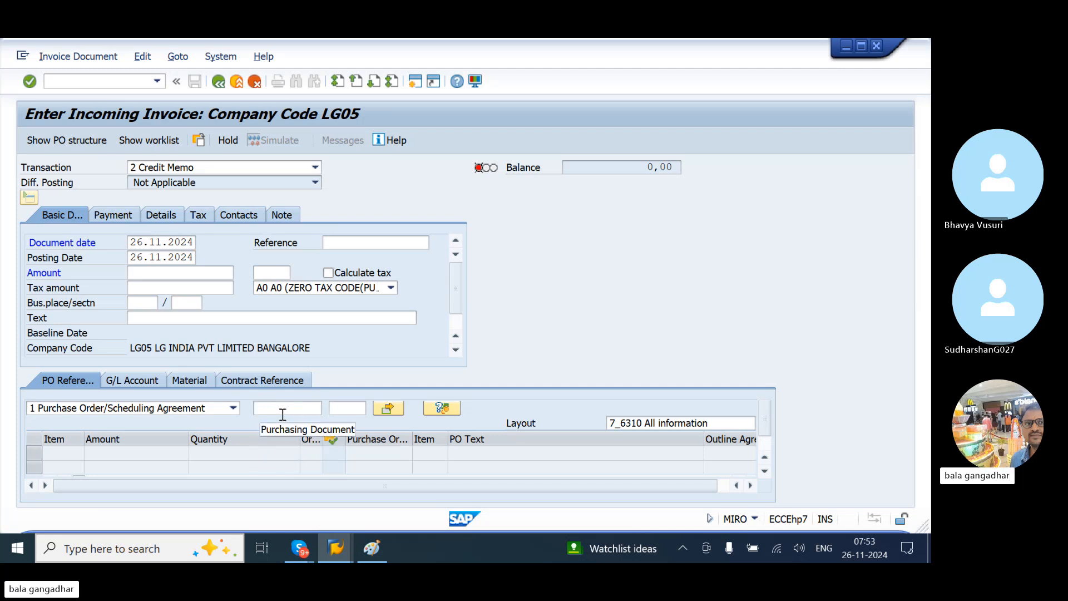
pyautogui.click(283, 415)
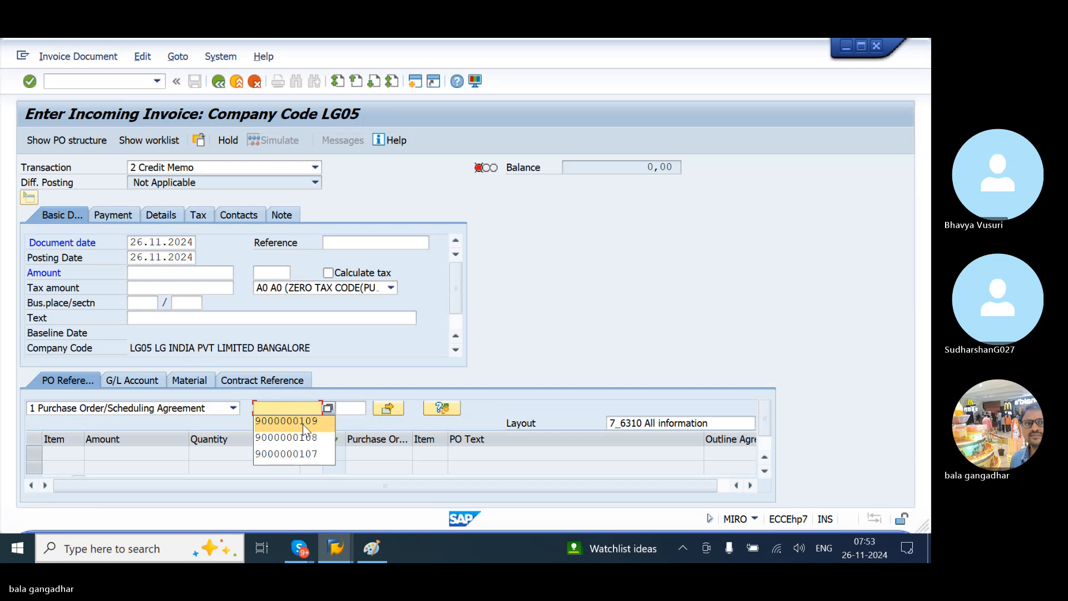
pyautogui.click(302, 424)
pyautogui.press('Return')
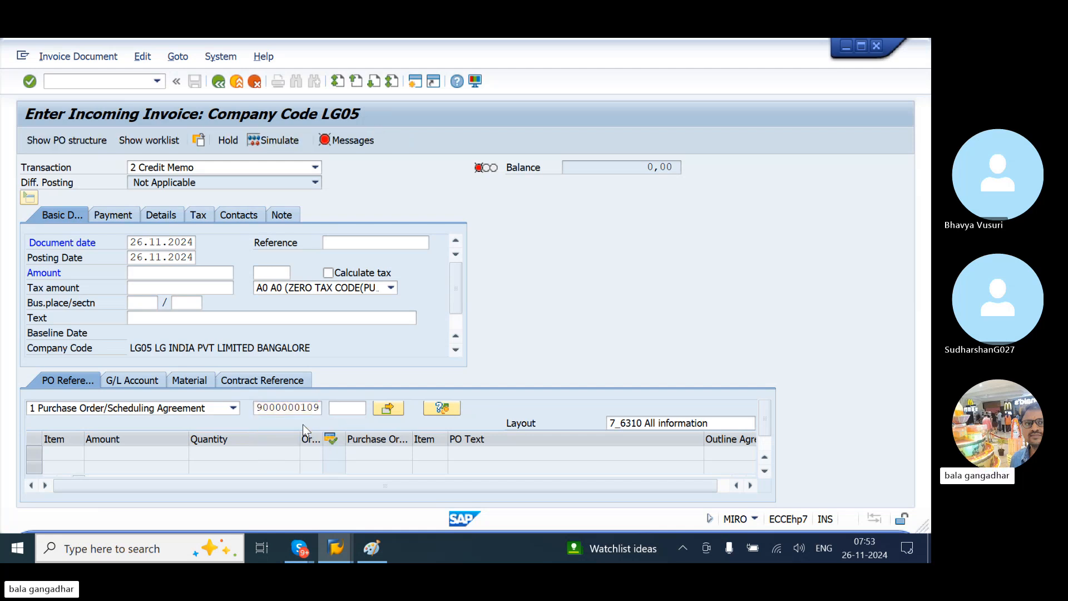
# Step: Enter the credit memo amount 9090 and payment baseline date 26.11.2024, and post the credit memo
pyautogui.click(170, 273)
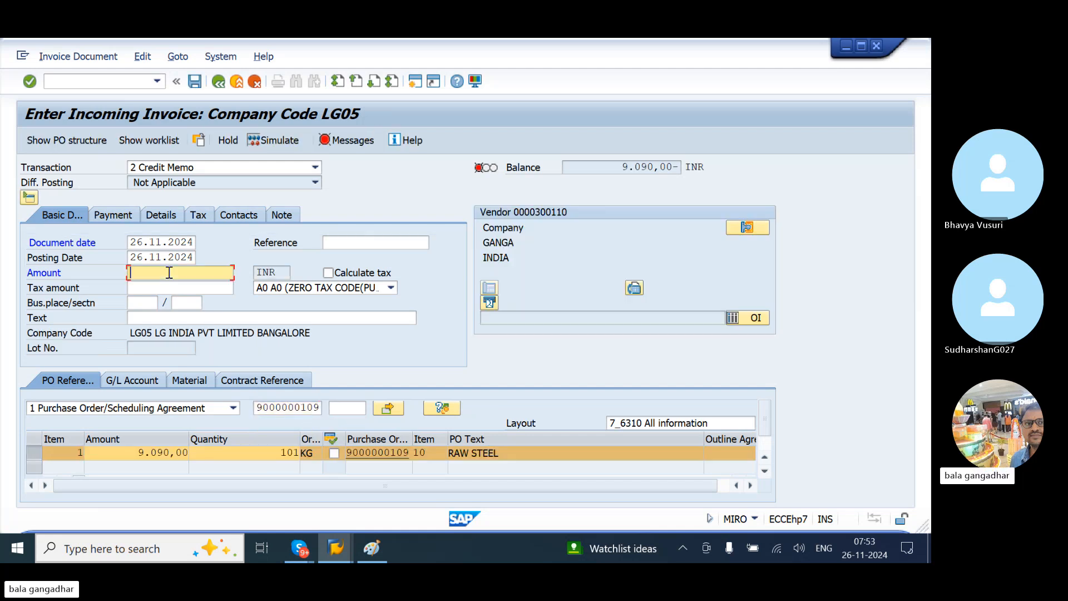
pyautogui.write('9090')
pyautogui.press('Return')
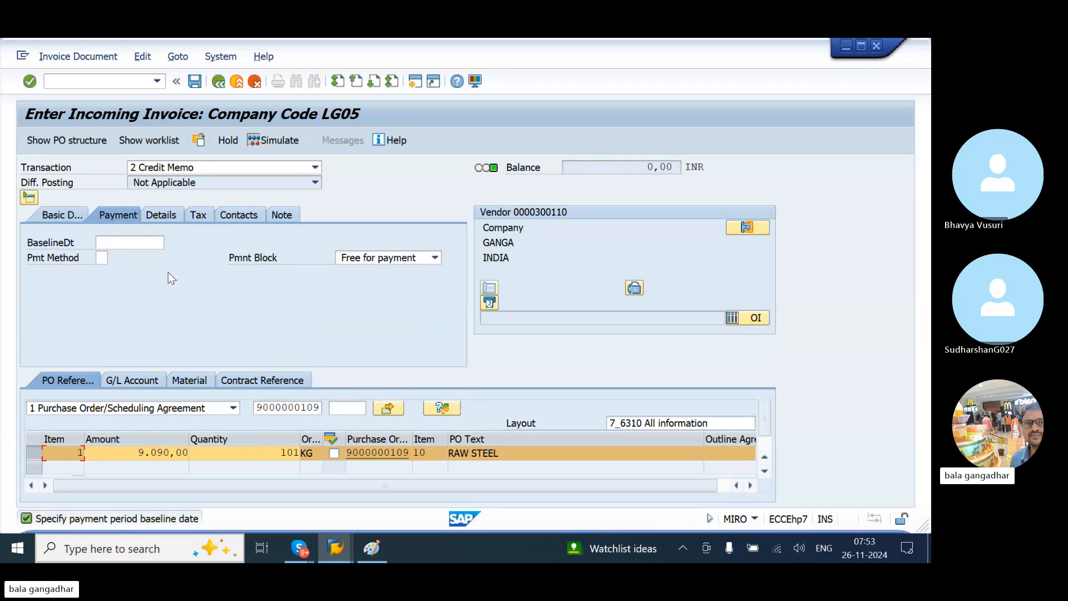
pyautogui.click(113, 246)
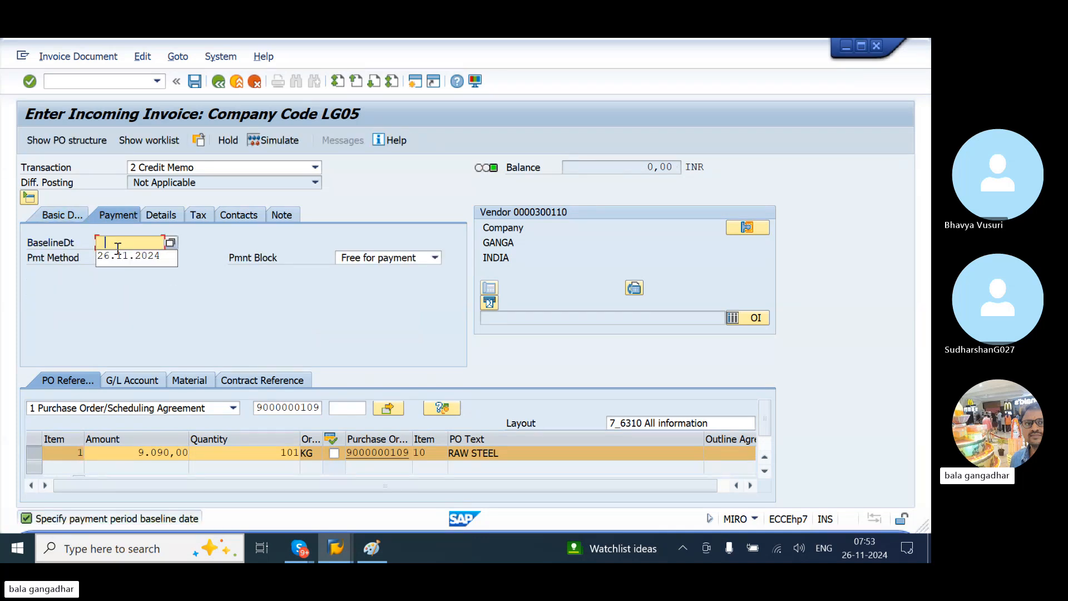
pyautogui.click(126, 253)
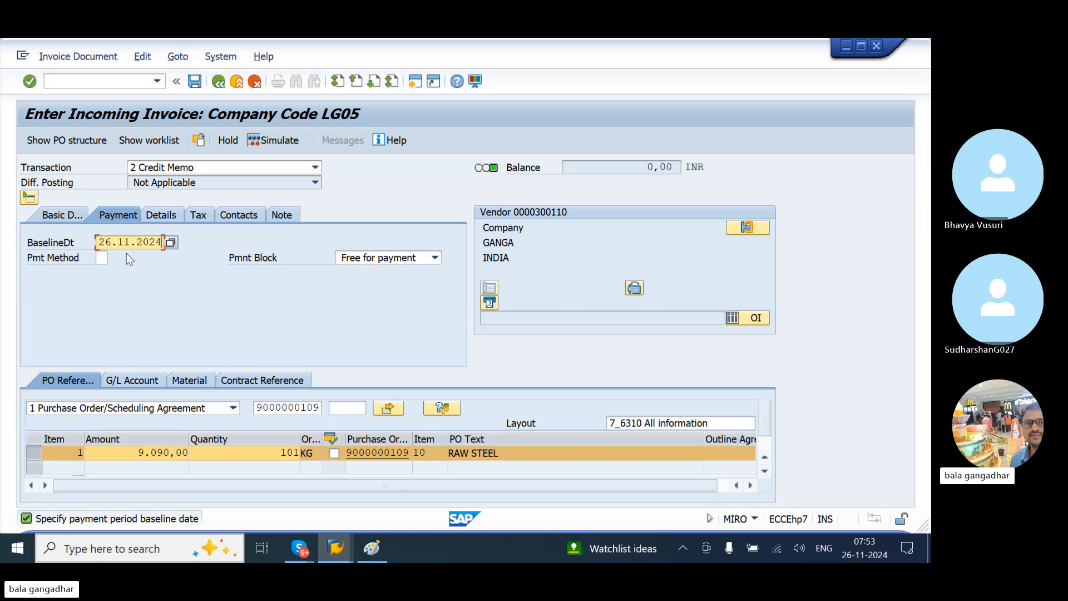
pyautogui.press('Return')
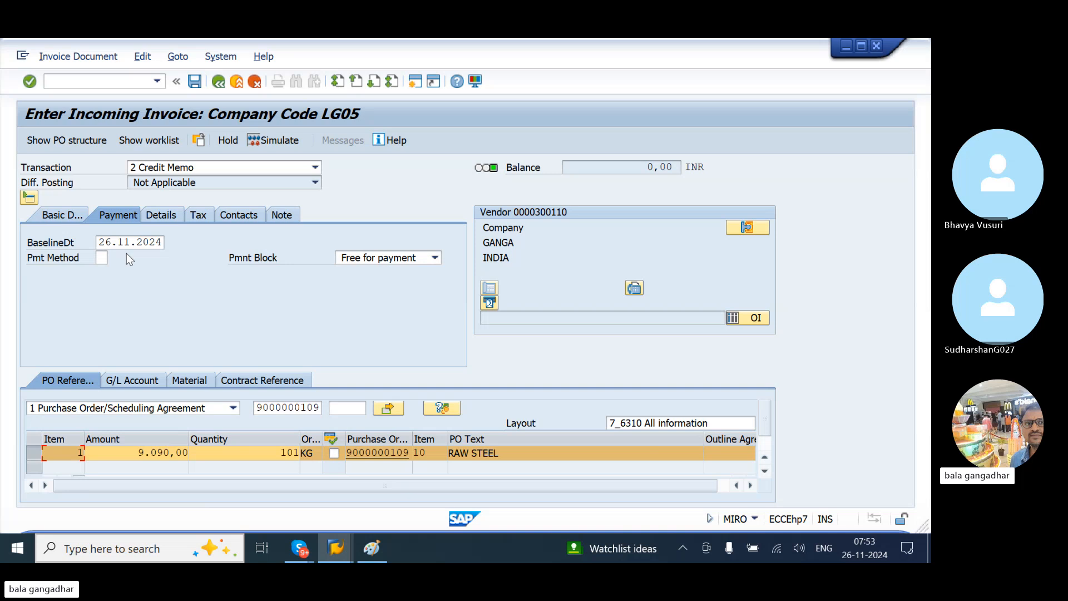
pyautogui.click(201, 89)
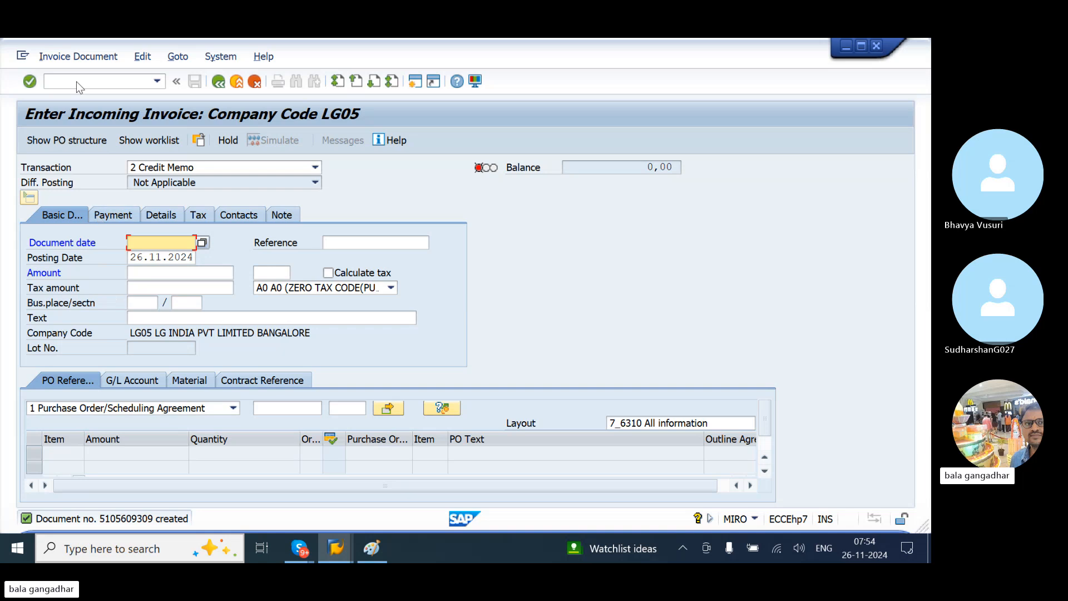
# Step: Display the posted credit memo and open its accounting document from the follow-on documents
pyautogui.click(63, 56)
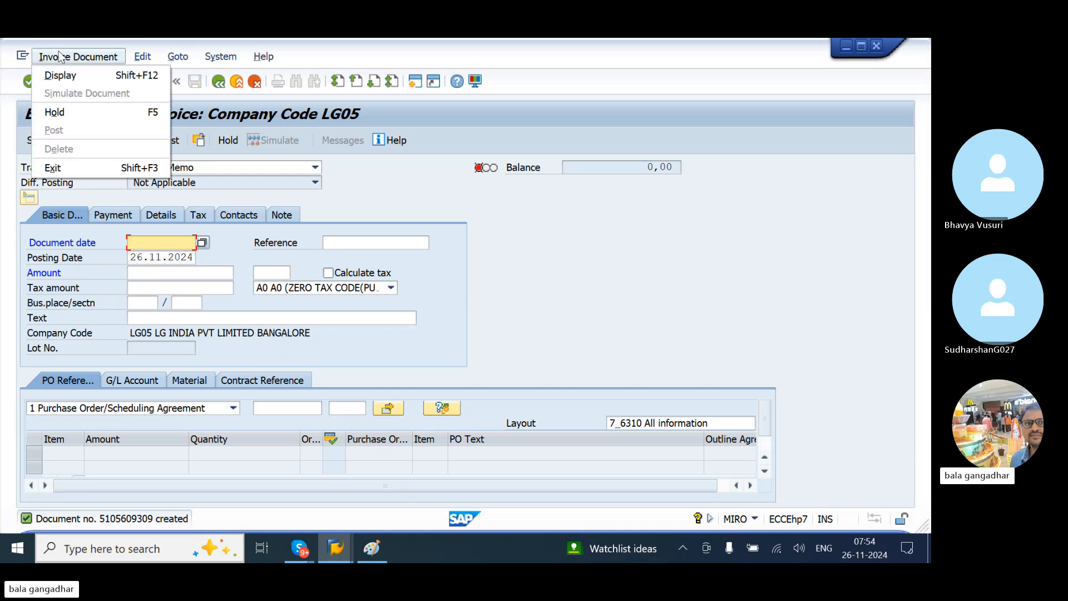
pyautogui.click(70, 79)
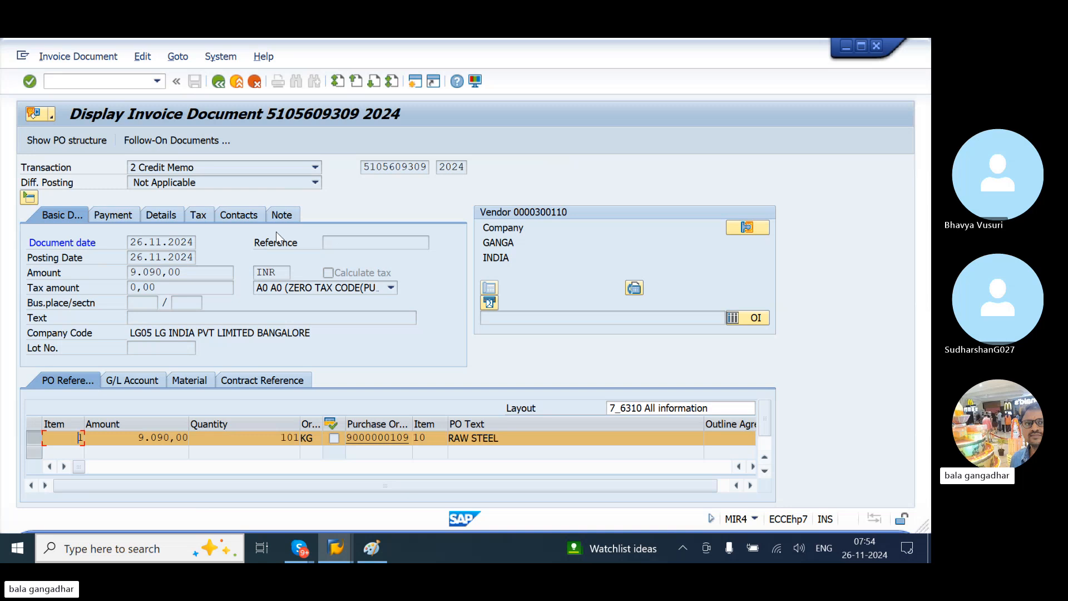
pyautogui.click(171, 138)
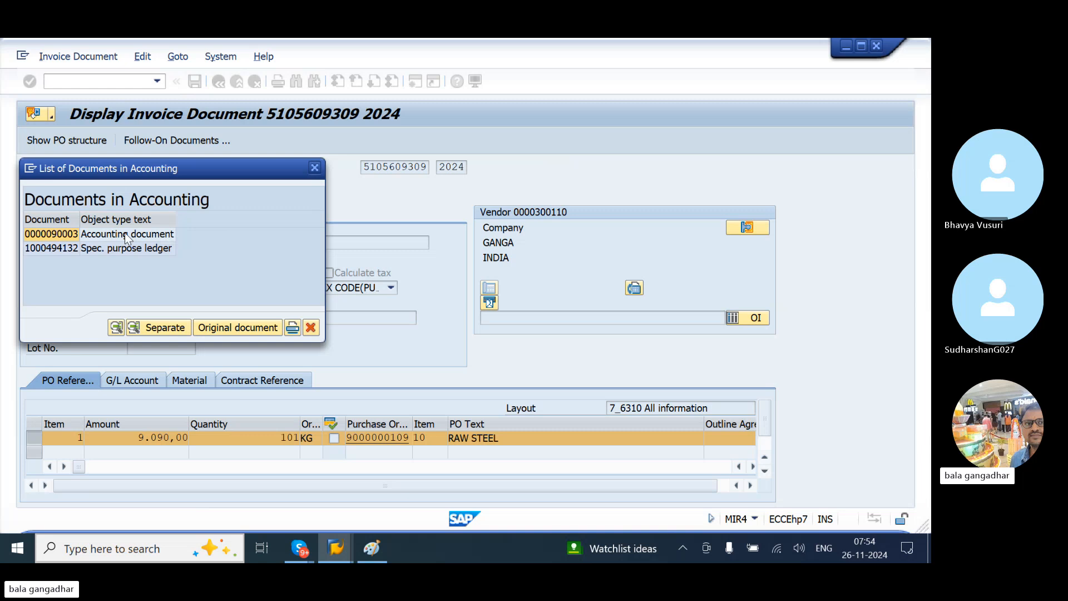
pyautogui.doubleClick(128, 234)
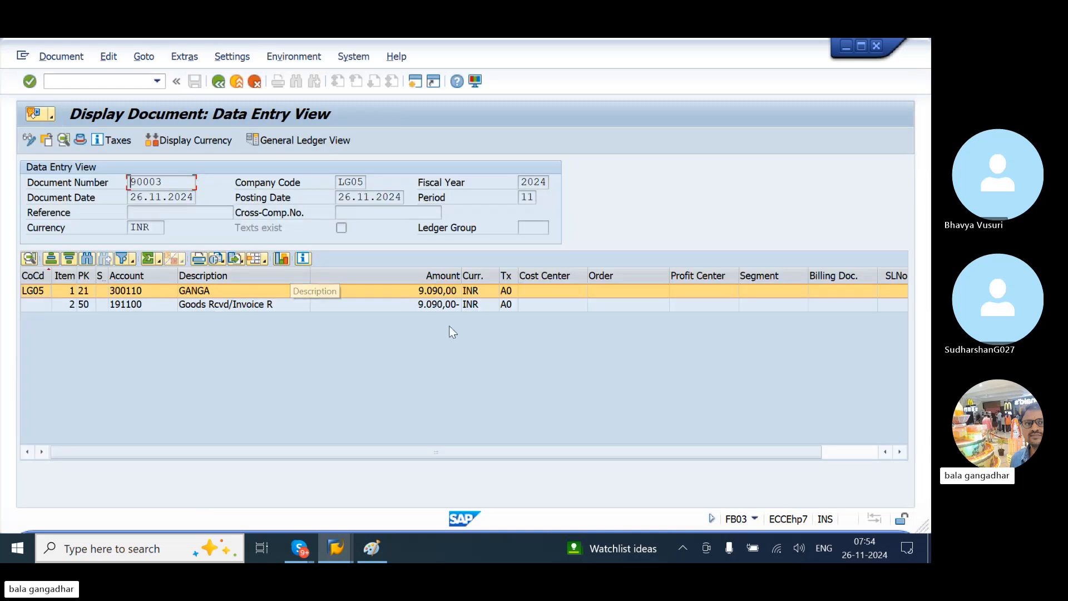
# Step: Examine the vendor line's amount and posting key, and look up key 21 in the posting key list
pyautogui.click(454, 292)
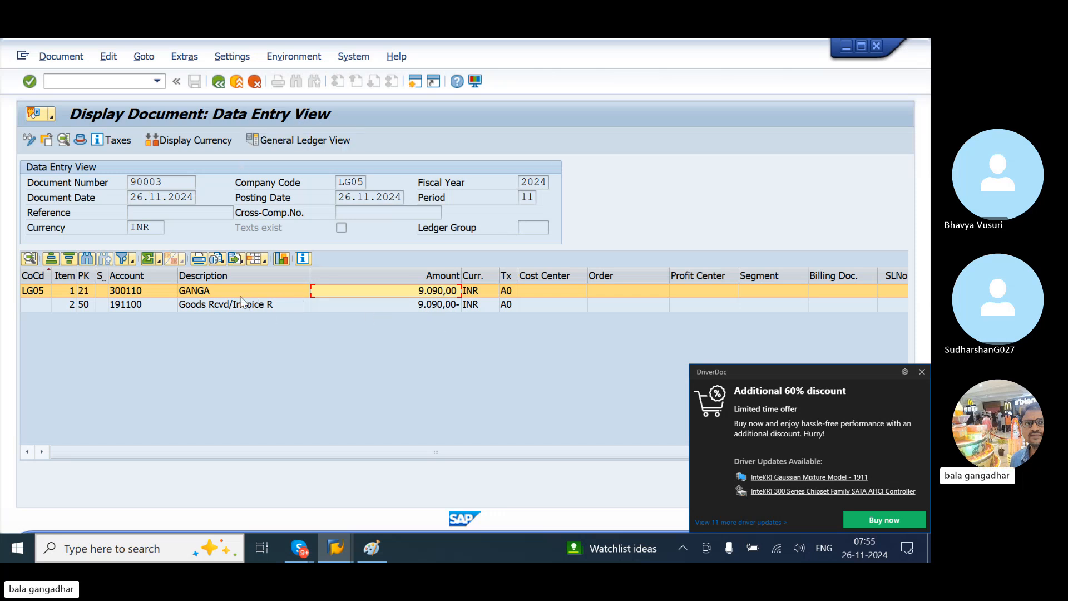
pyautogui.click(85, 292)
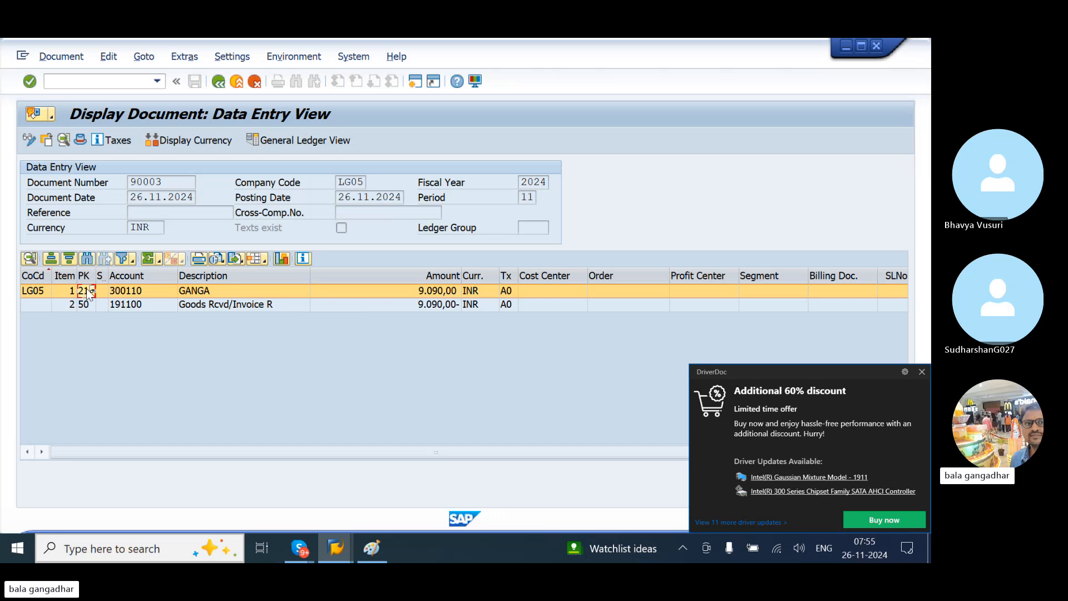
pyautogui.click(92, 290)
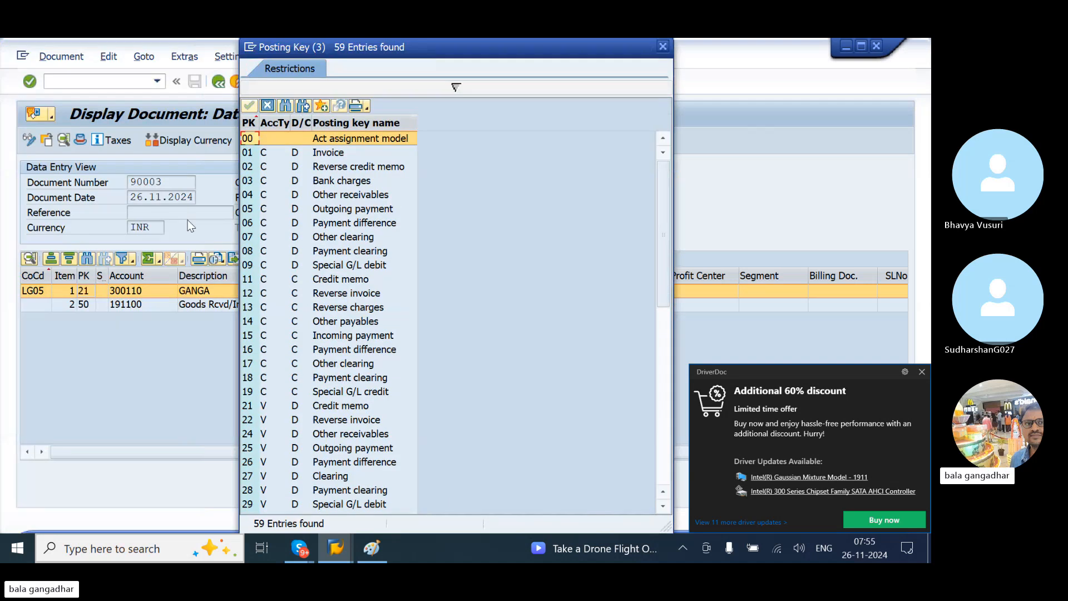
pyautogui.click(306, 410)
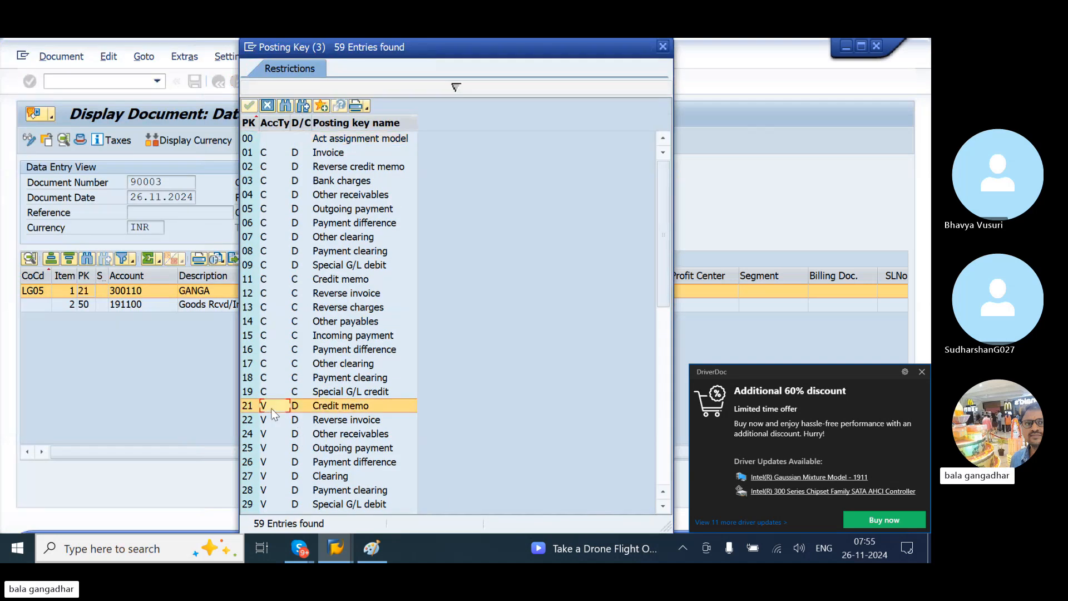
# Step: Check the debit/credit indicator of posting key 21, then leave the accounting document and return to credit memo entry
pyautogui.click(298, 410)
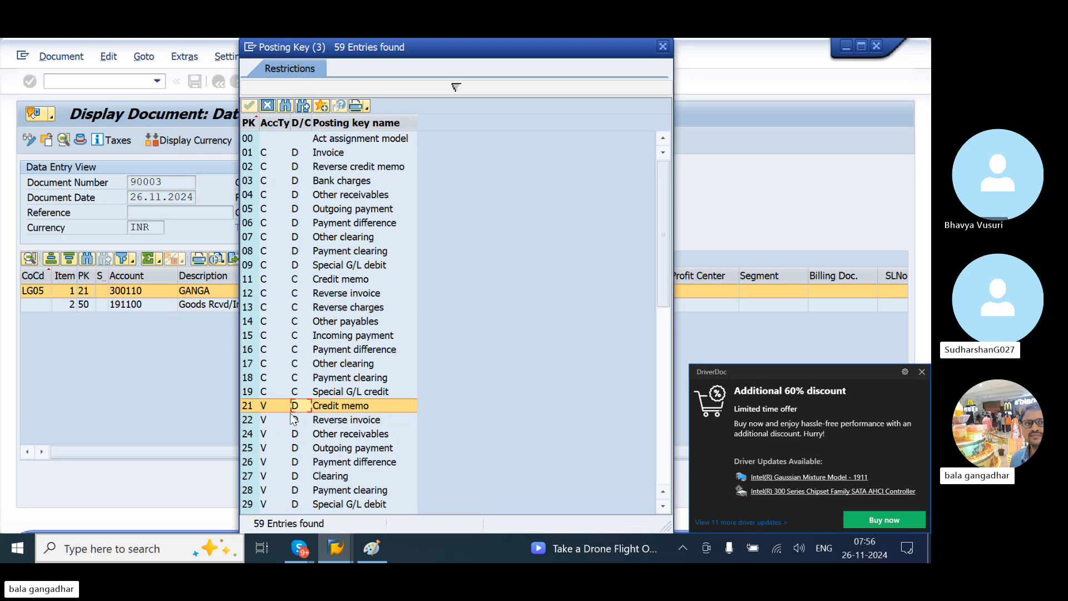
pyautogui.click(663, 46)
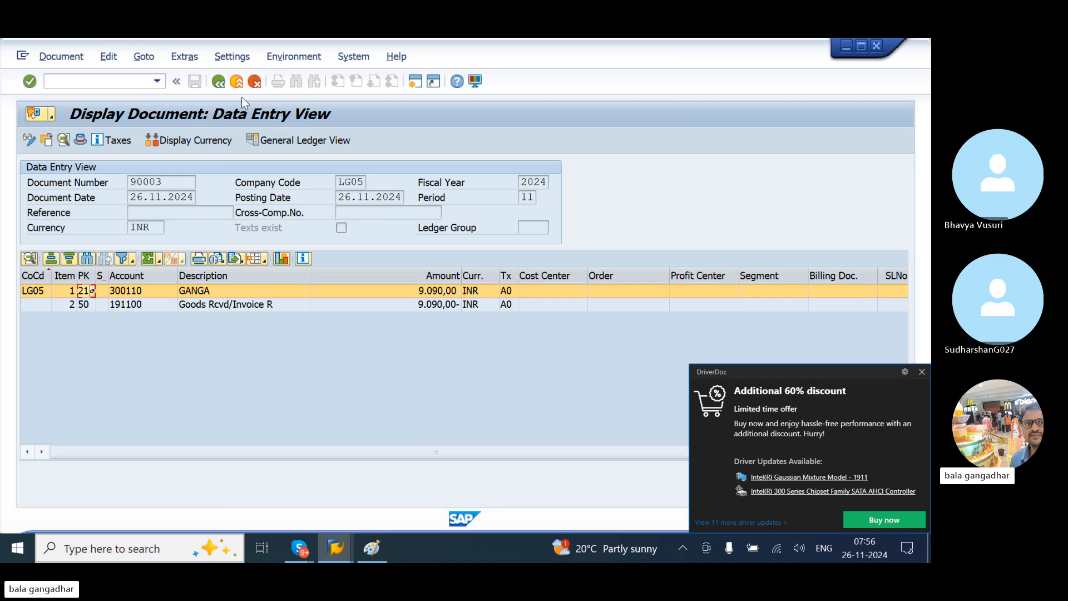
pyautogui.click(218, 81)
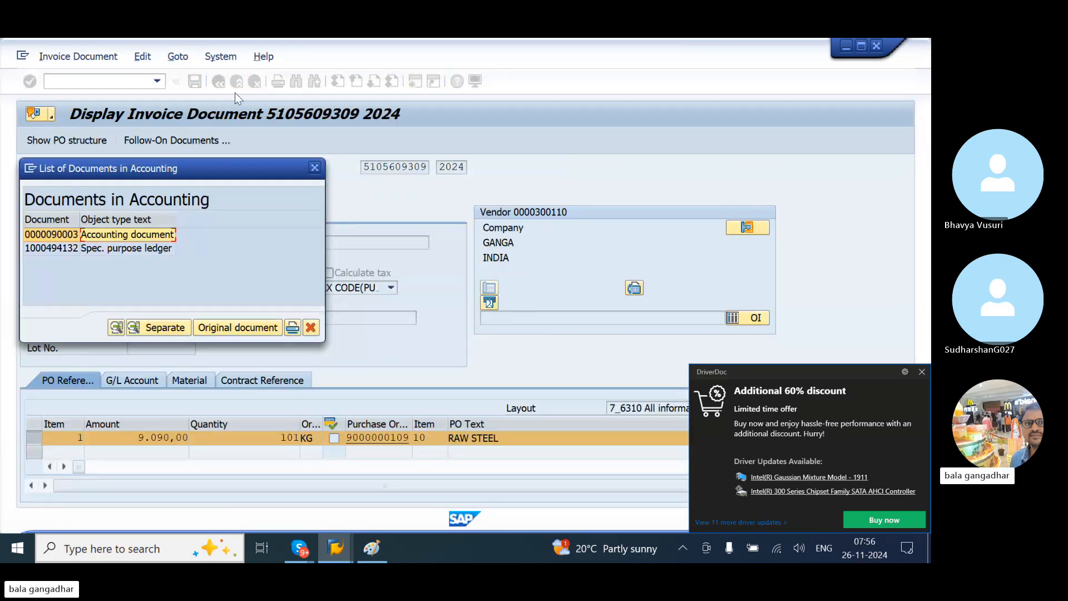
pyautogui.click(313, 167)
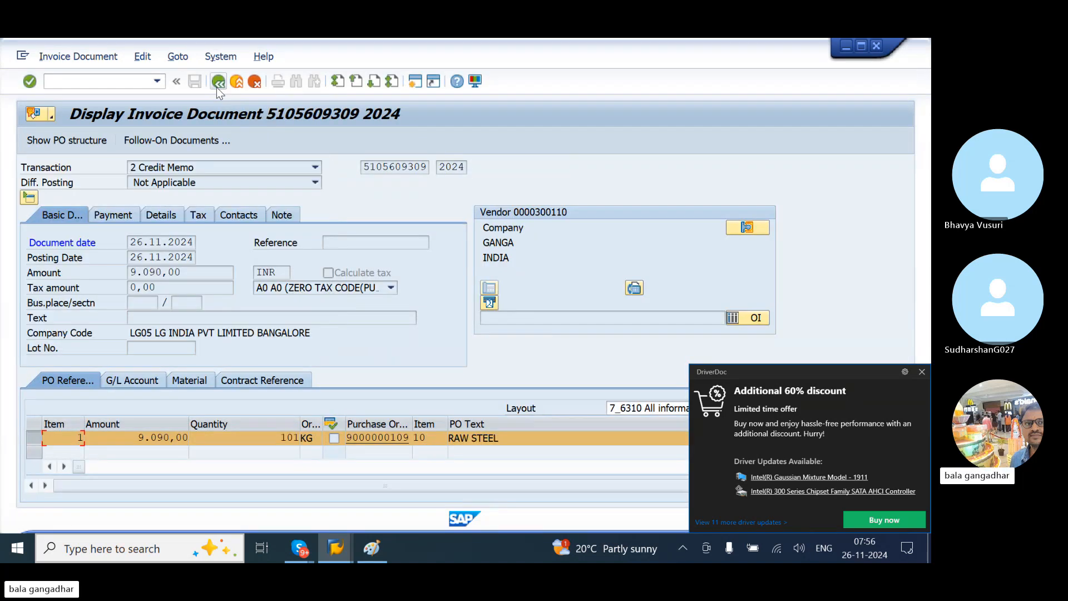
pyautogui.click(217, 86)
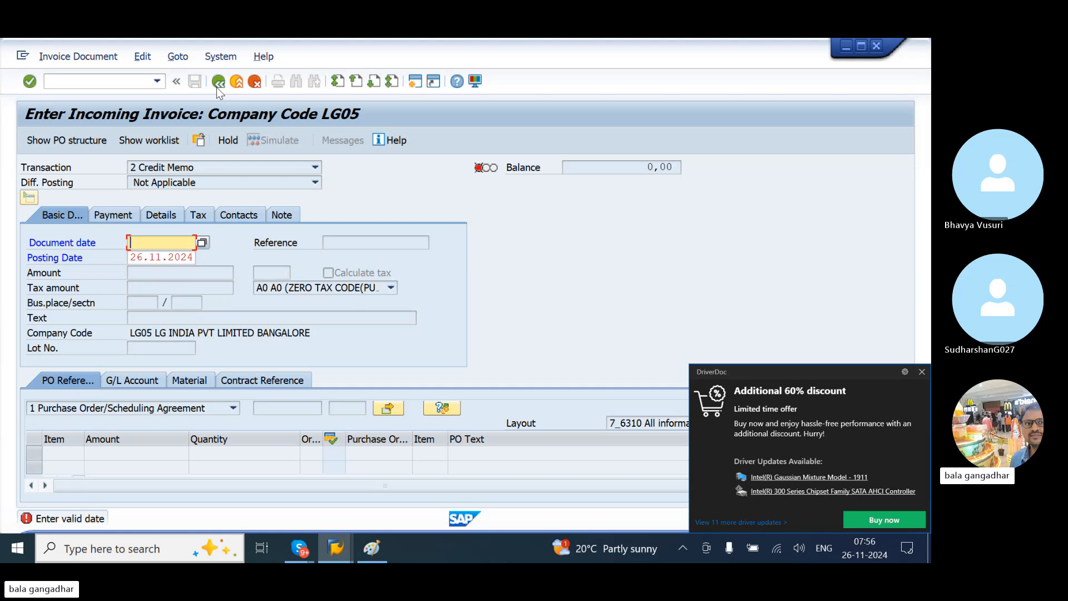
# Step: Display the posted credit memo again and open its accounting document from the follow-on documents
pyautogui.click(72, 58)
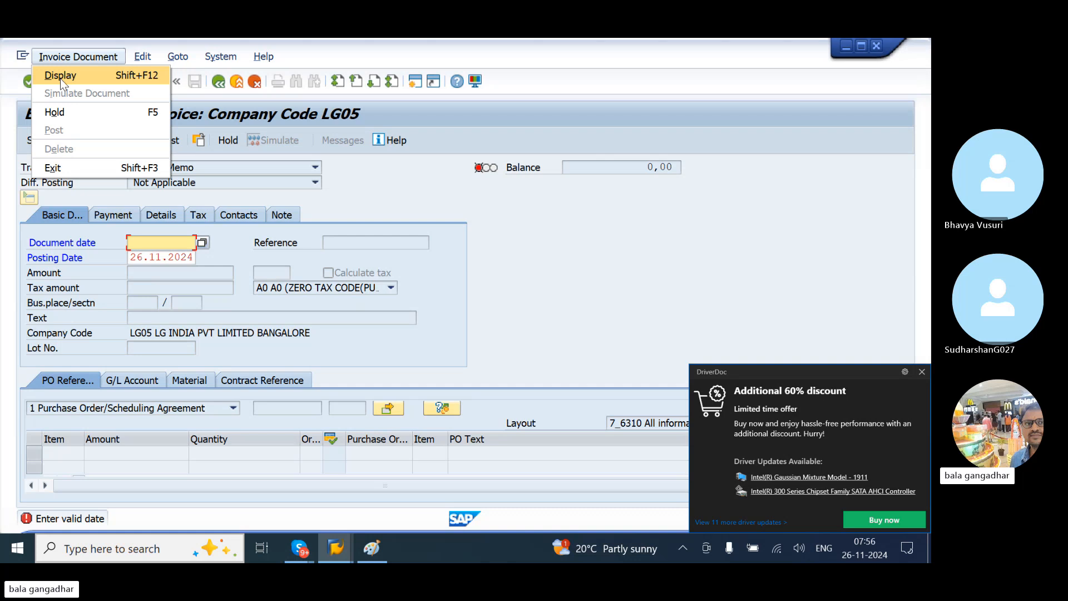
pyautogui.click(60, 78)
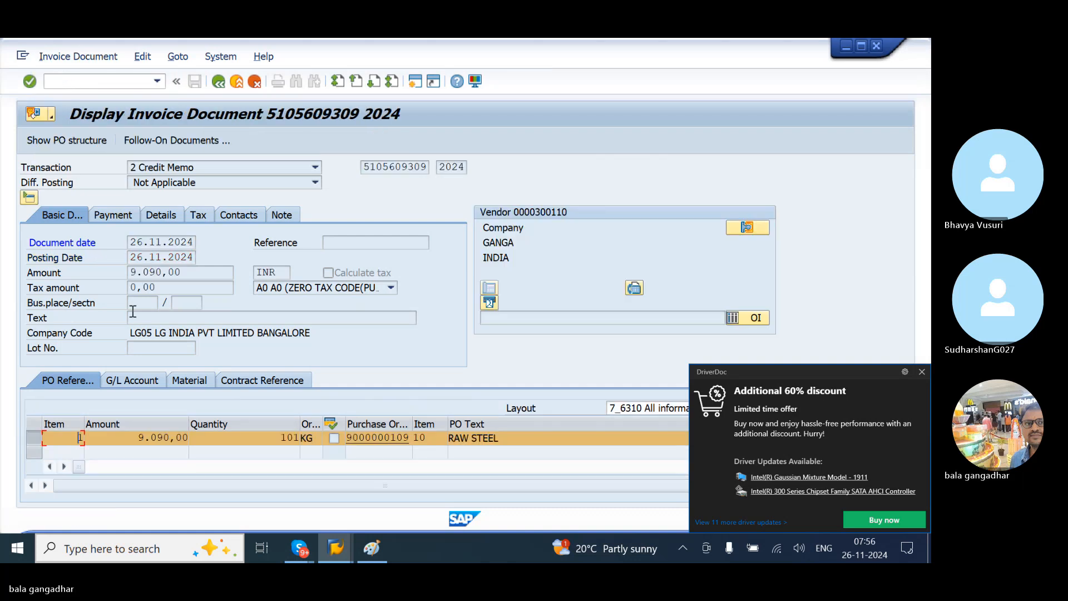
pyautogui.click(182, 141)
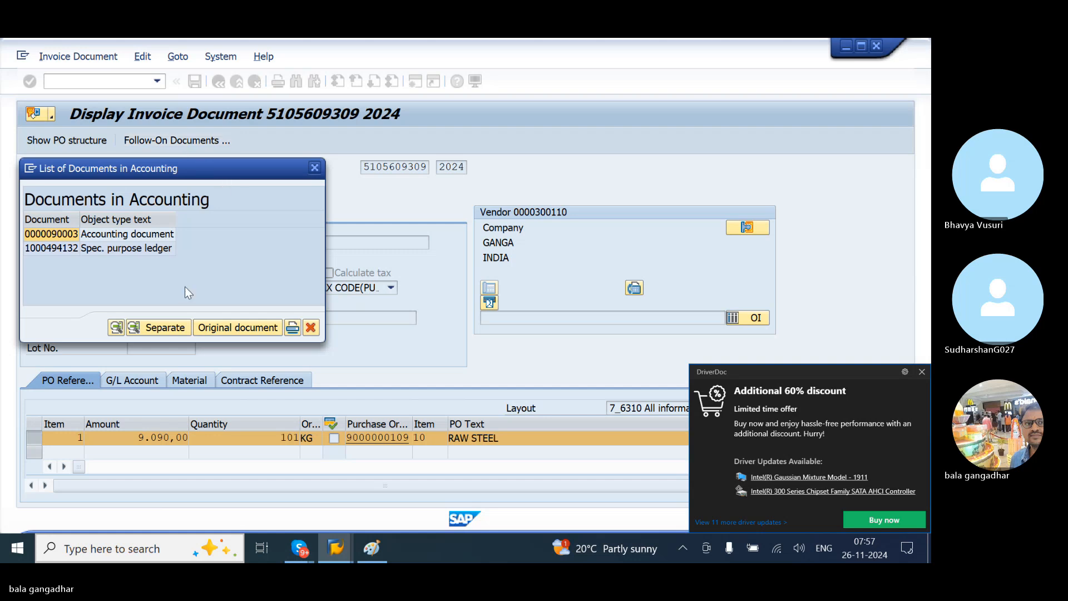
pyautogui.doubleClick(119, 238)
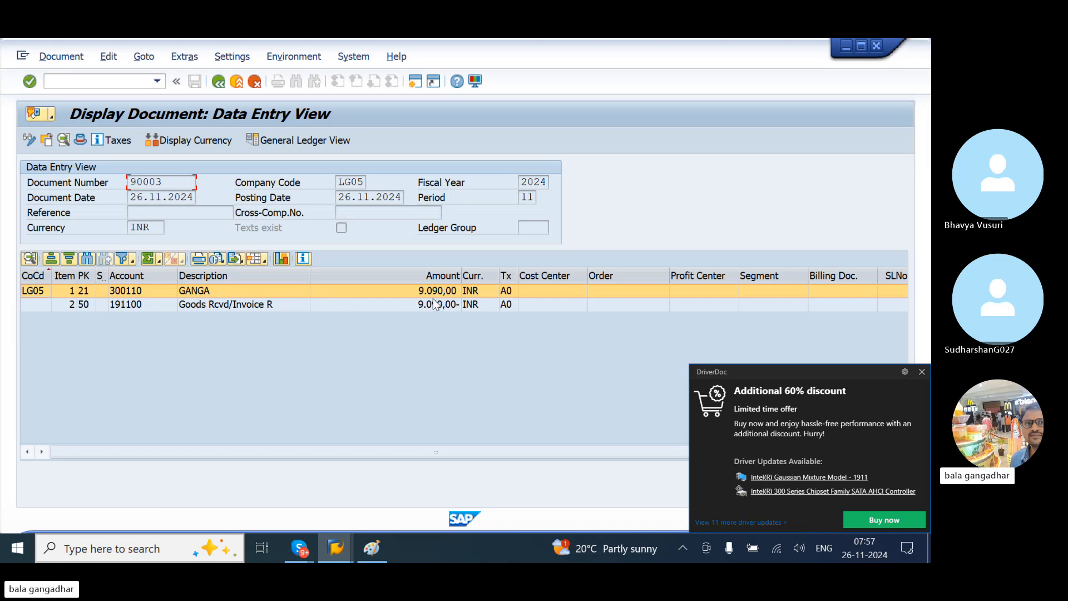
# Step: Examine the Goods Rcvd/Invoice line's amount and account, and compare it with the vendor line's posting key
pyautogui.click(396, 304)
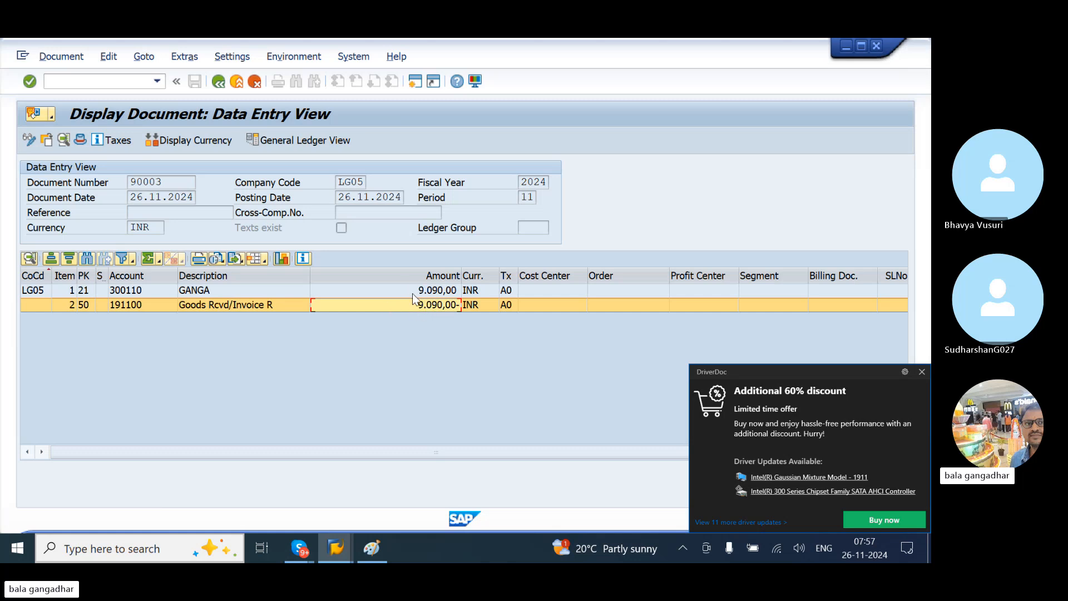
pyautogui.click(86, 293)
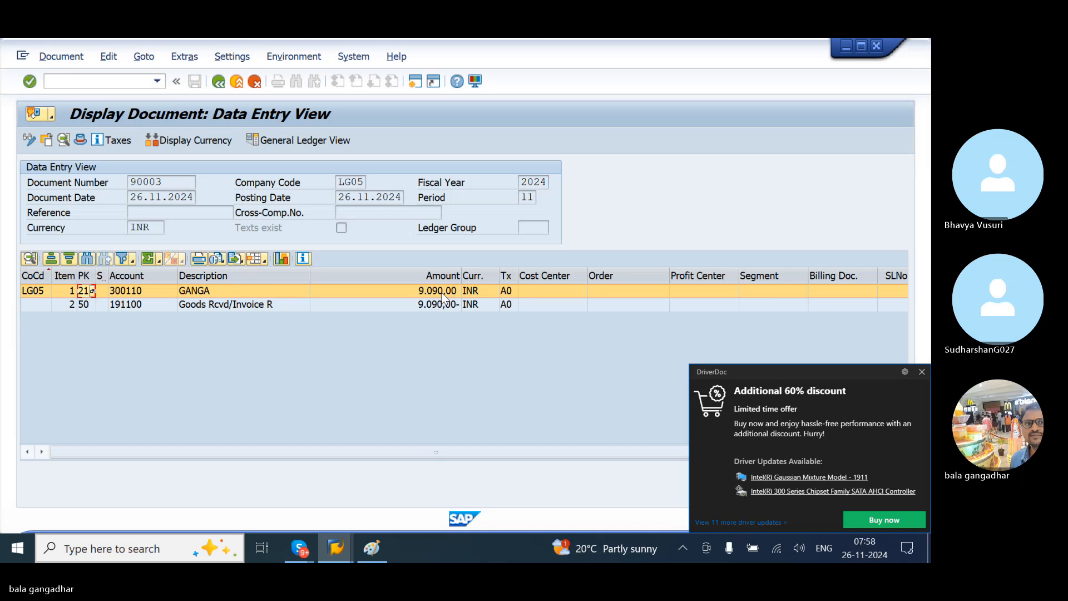
pyautogui.click(155, 304)
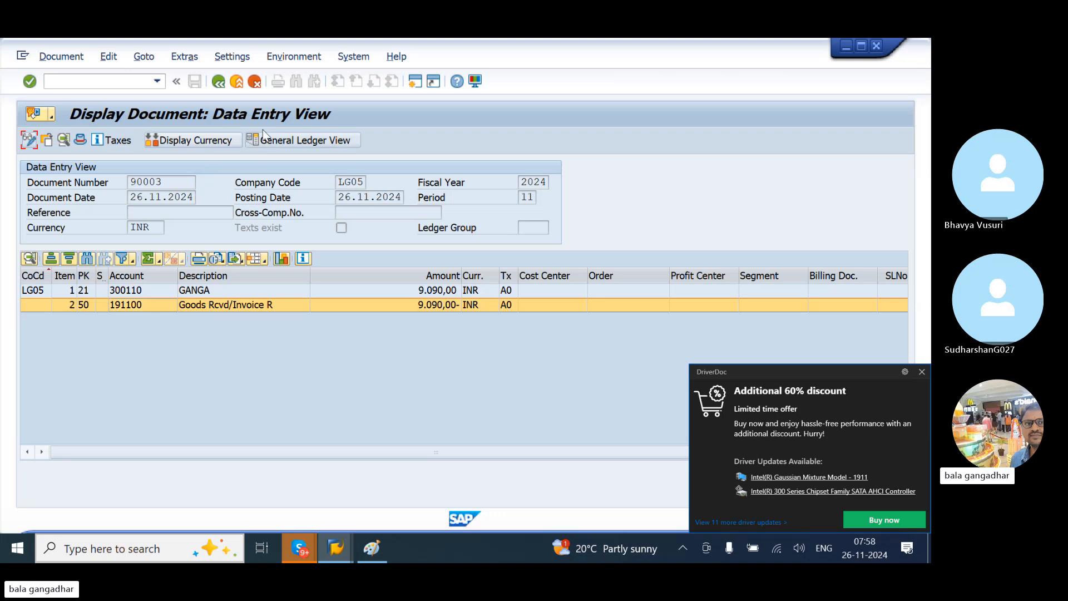
pyautogui.click(233, 138)
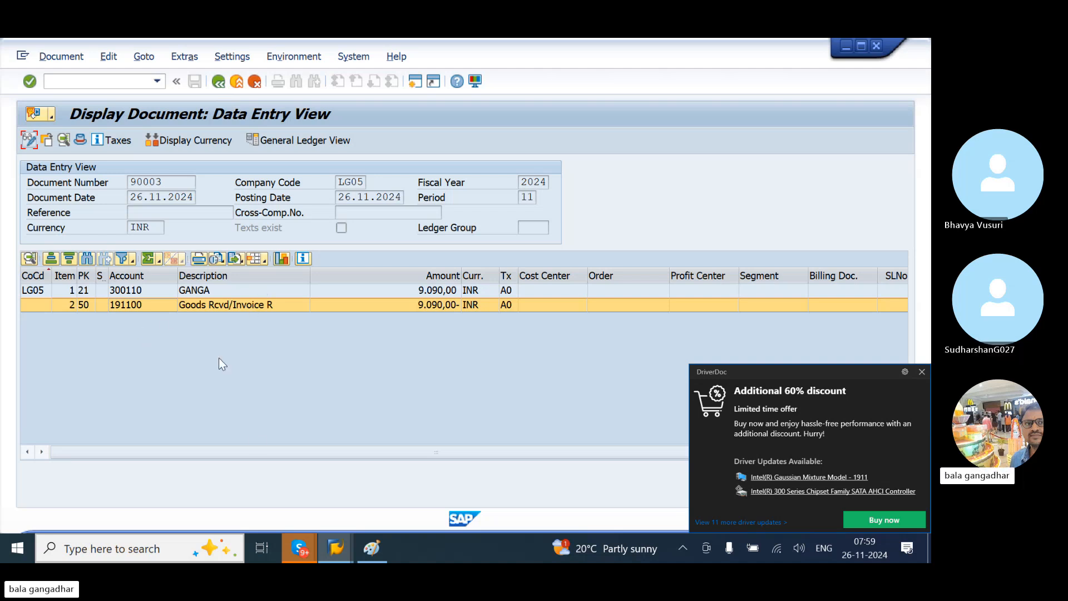
# Step: Switch to the Skype call window and dismiss the DriverDoc discount notification
pyautogui.moveTo(299, 548)
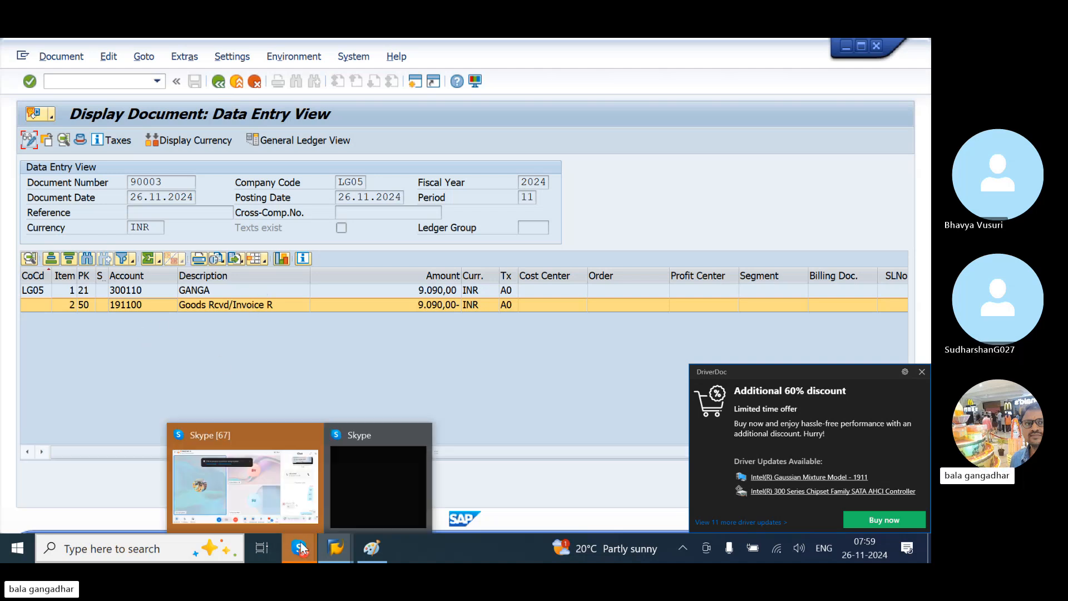
pyautogui.click(265, 489)
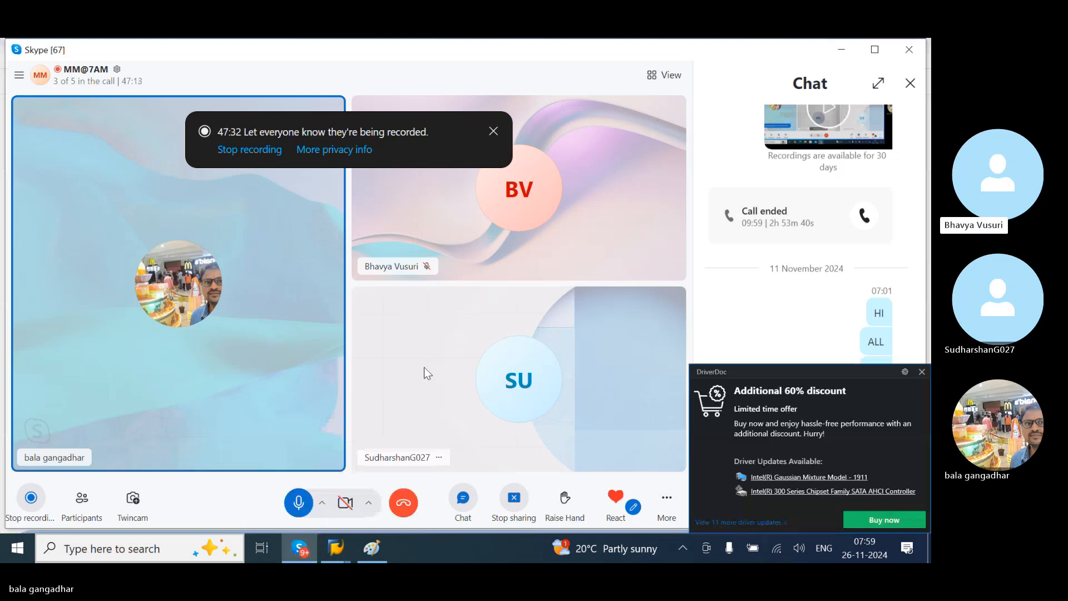
pyautogui.click(921, 372)
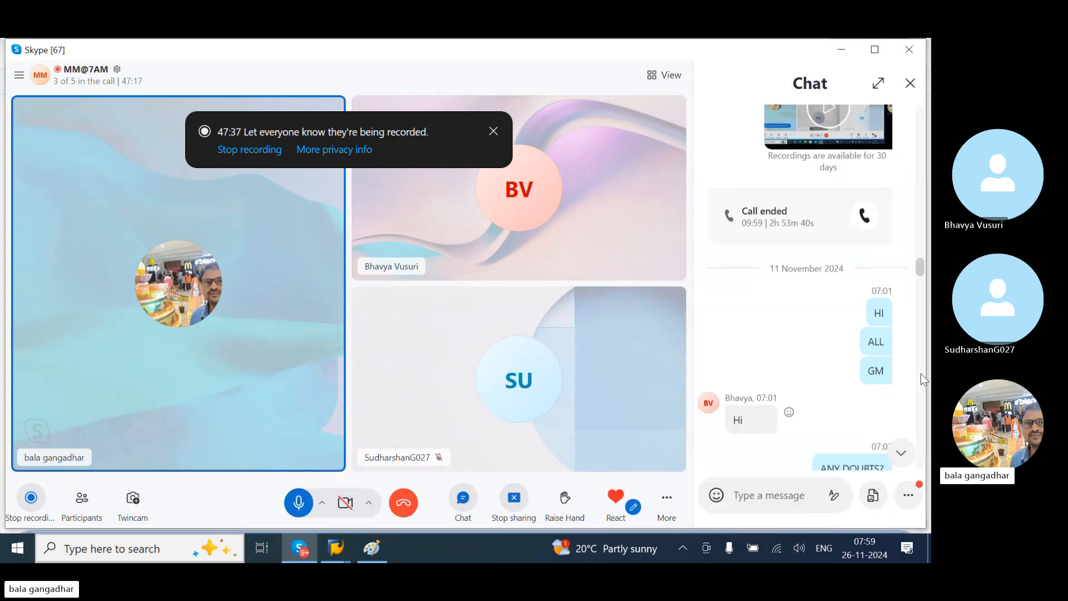